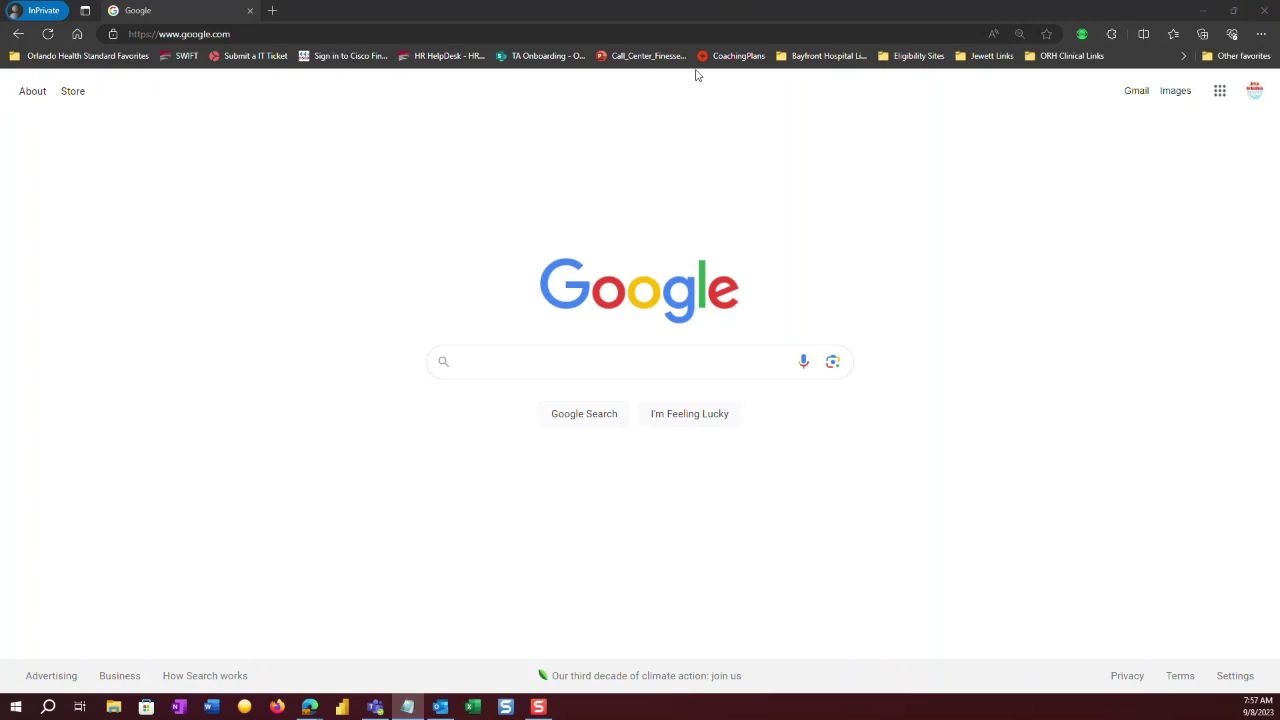
Load the shared RR folder in Google Drive from its pasted link.
left_click(501, 31)
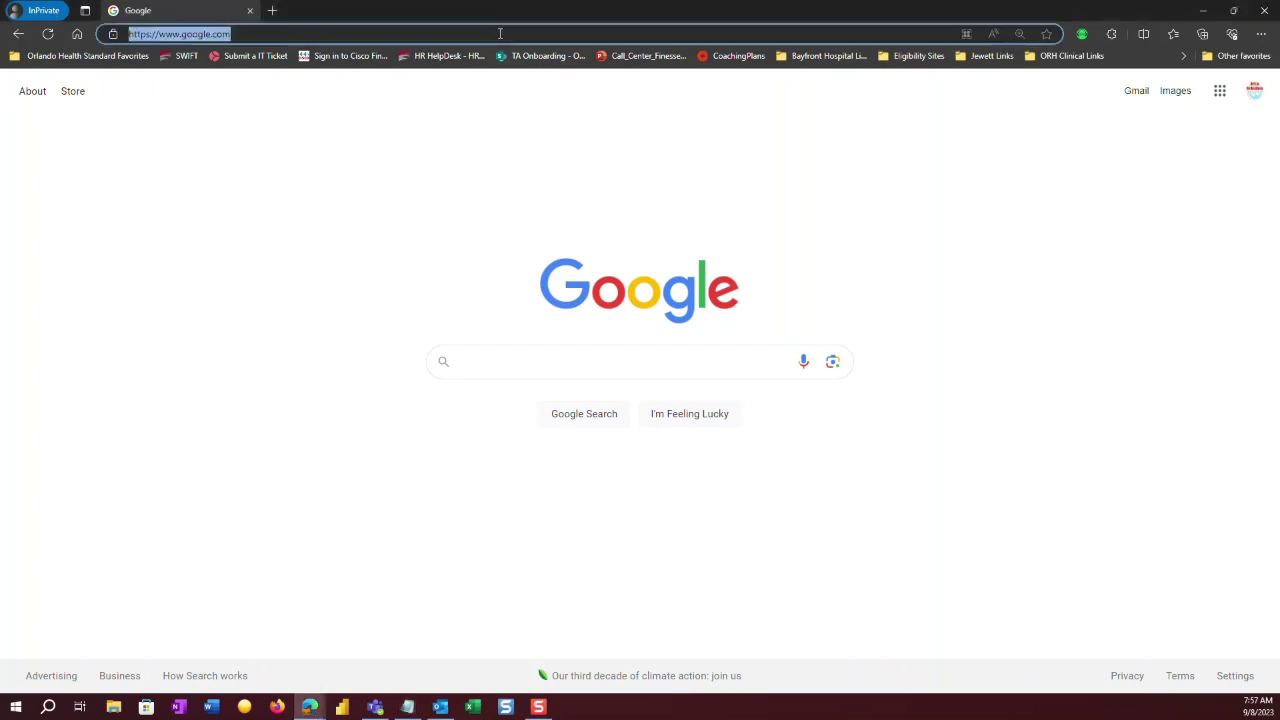
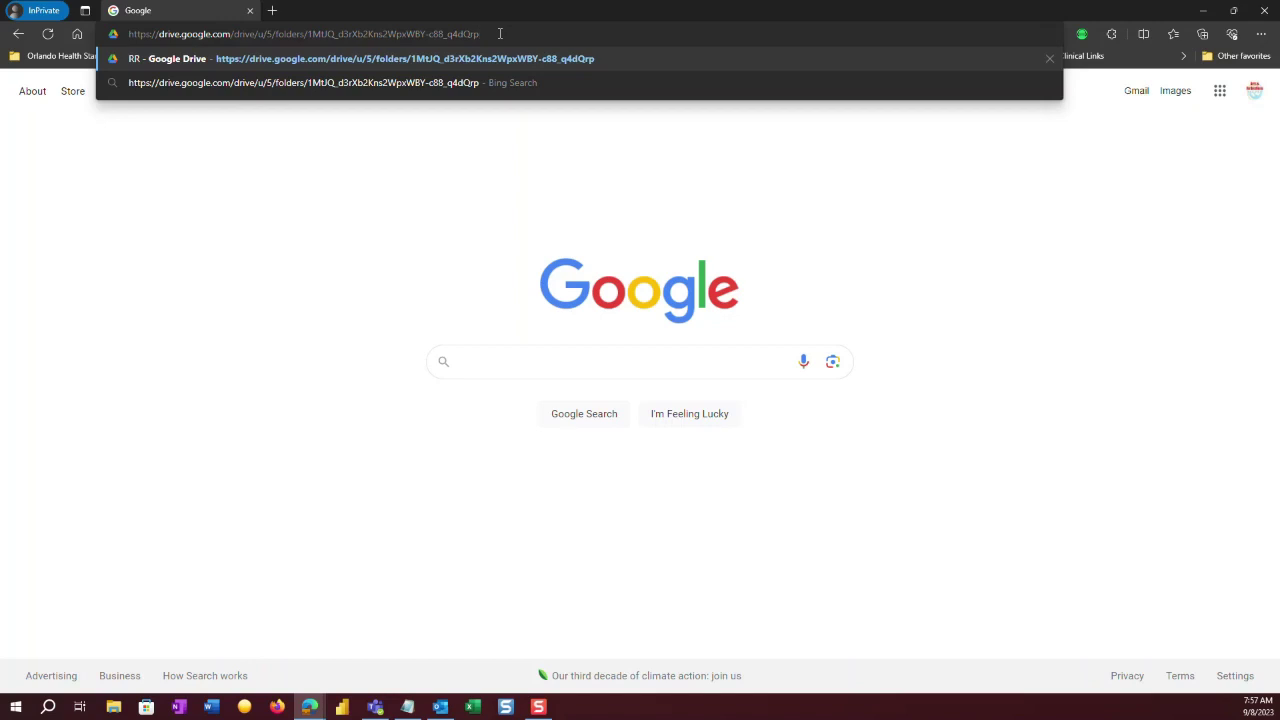
key("Return")
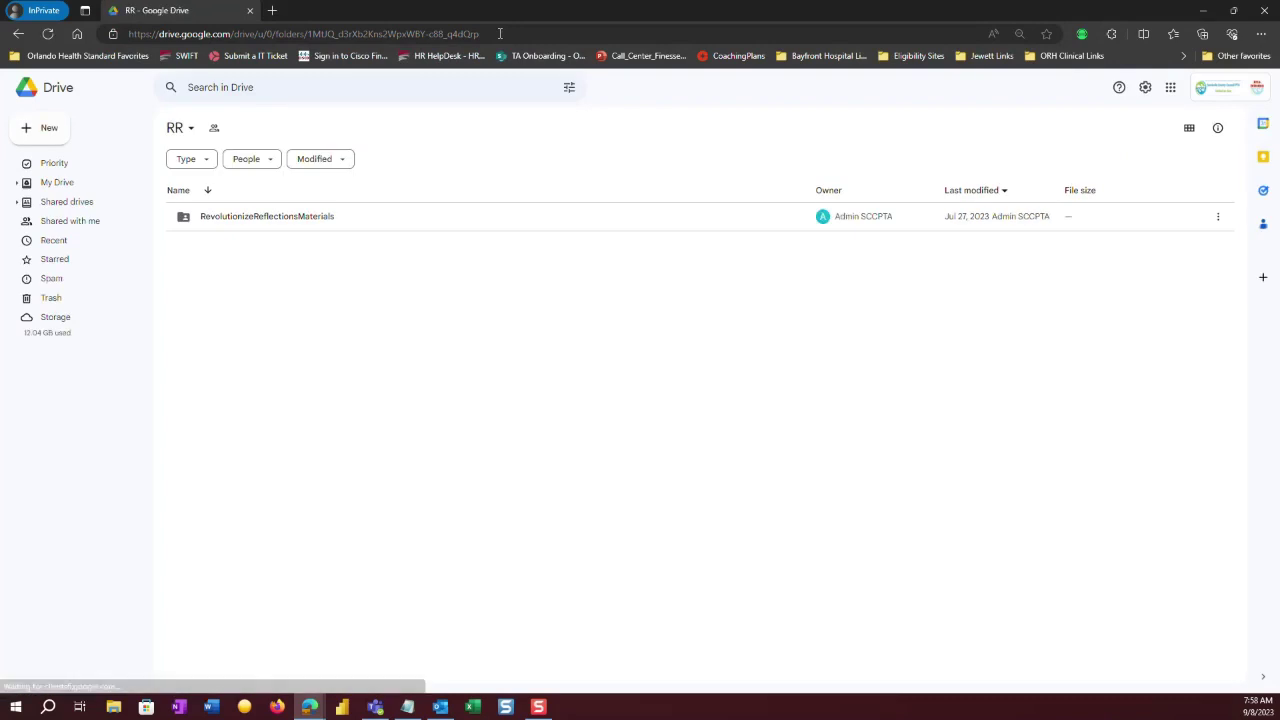
Open the MASTER 2b. Digital - Local Unit - SCCPTA Version form from RevolutionizeReflectionsMaterials > Templates.
left_click(287, 219)
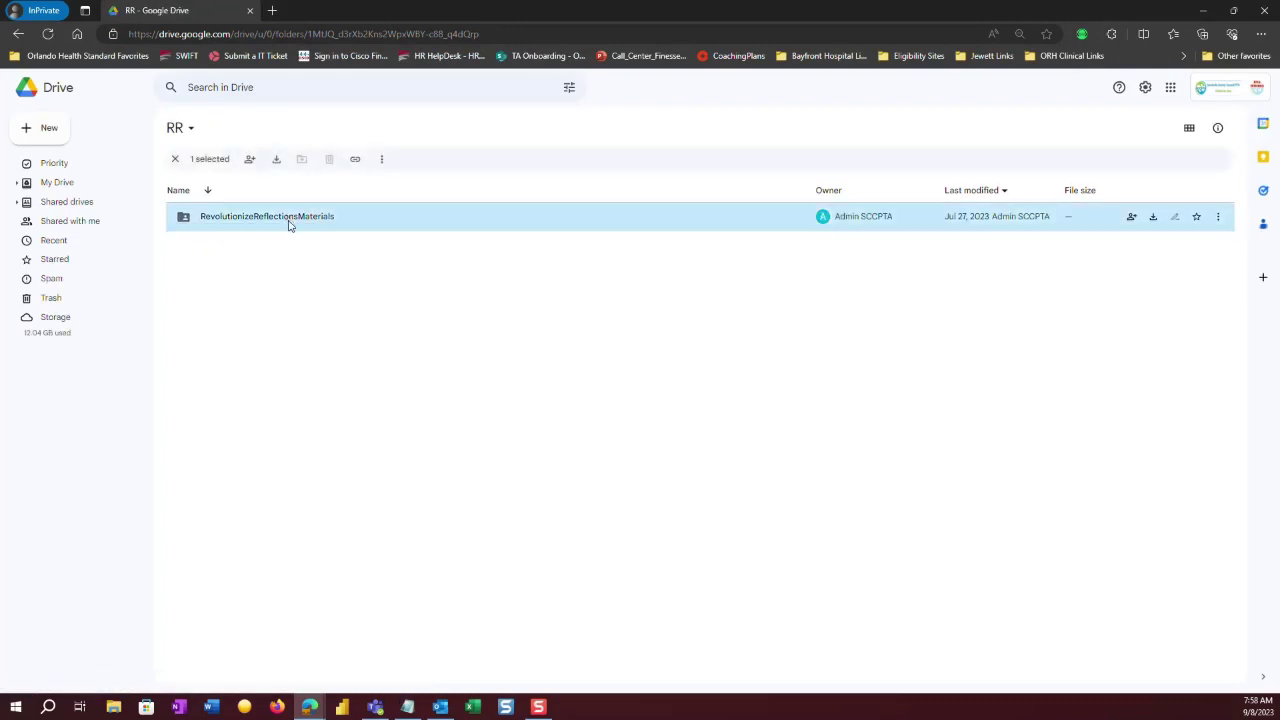
double_click(289, 223)
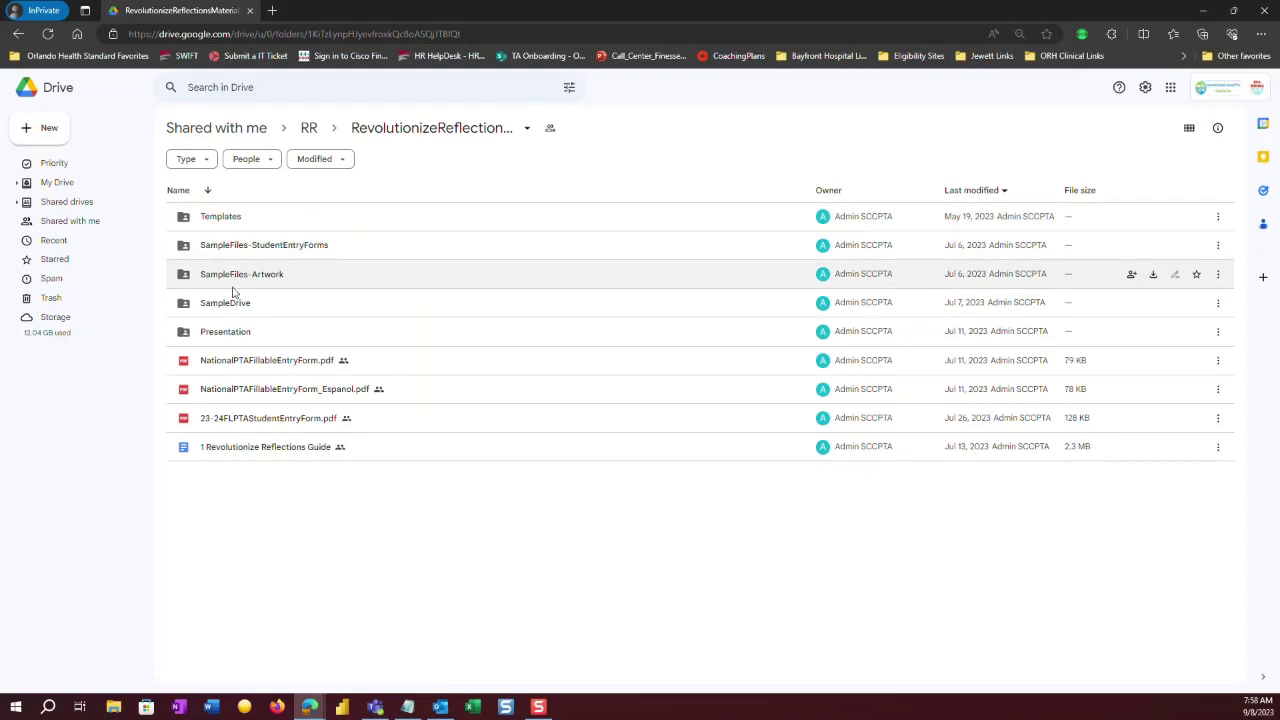
left_click(227, 220)
double_click(227, 220)
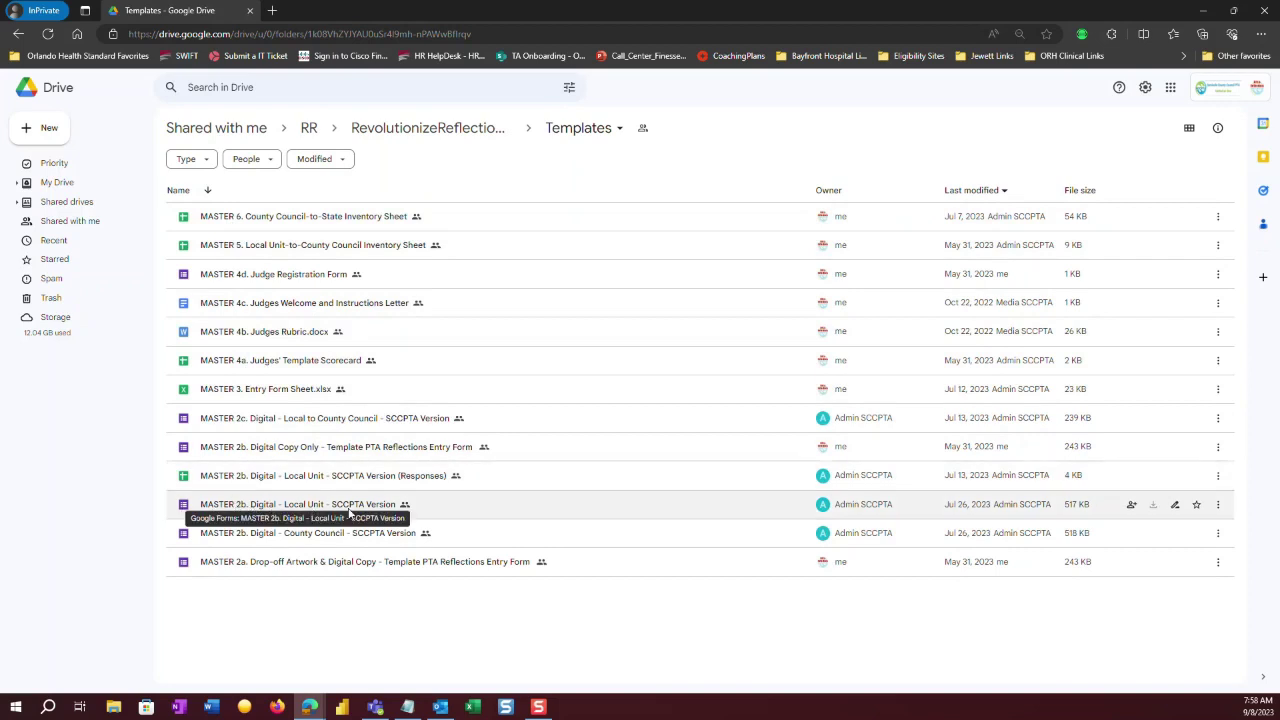
double_click(354, 506)
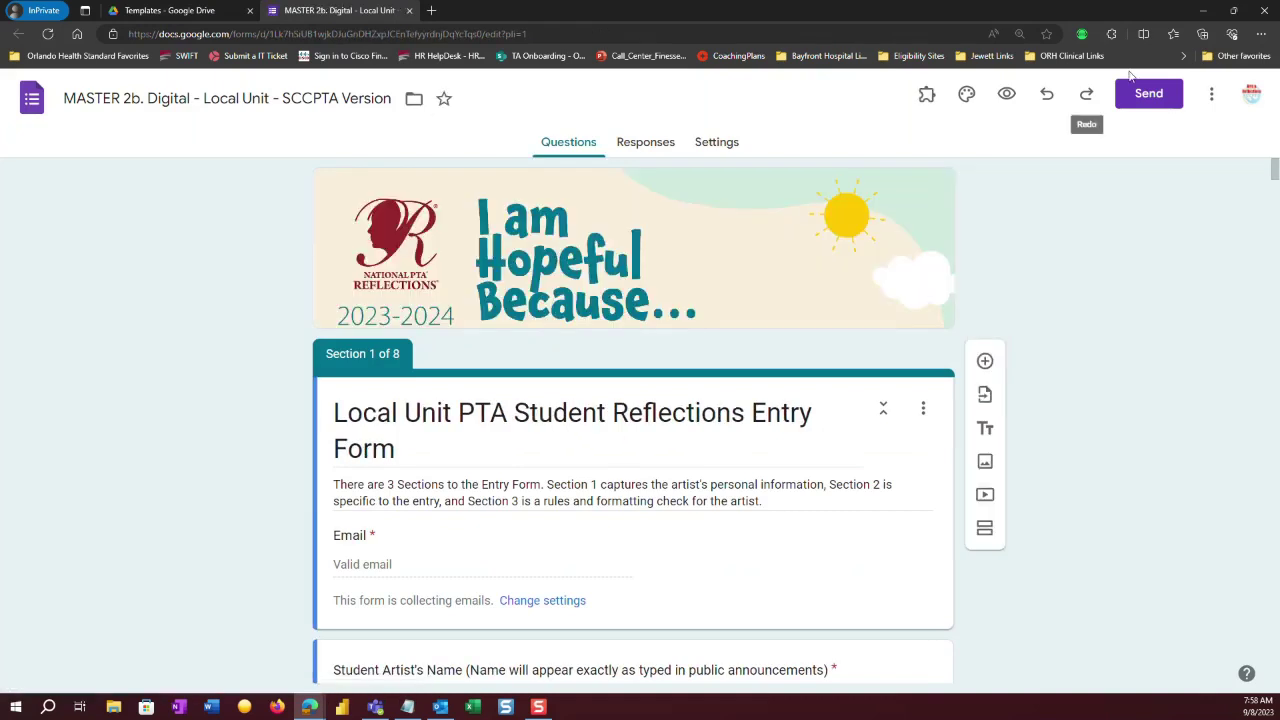
Choose Make a copy from the form's More menu.
left_click(1216, 94)
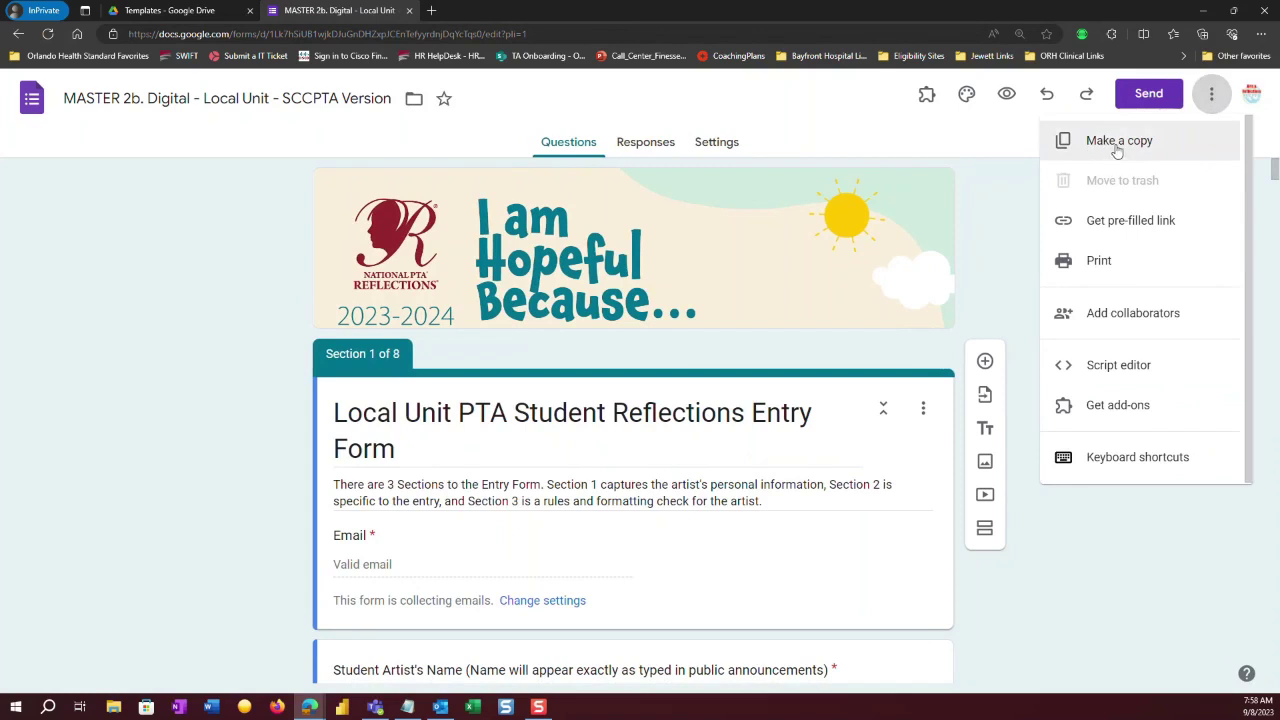
left_click(1117, 148)
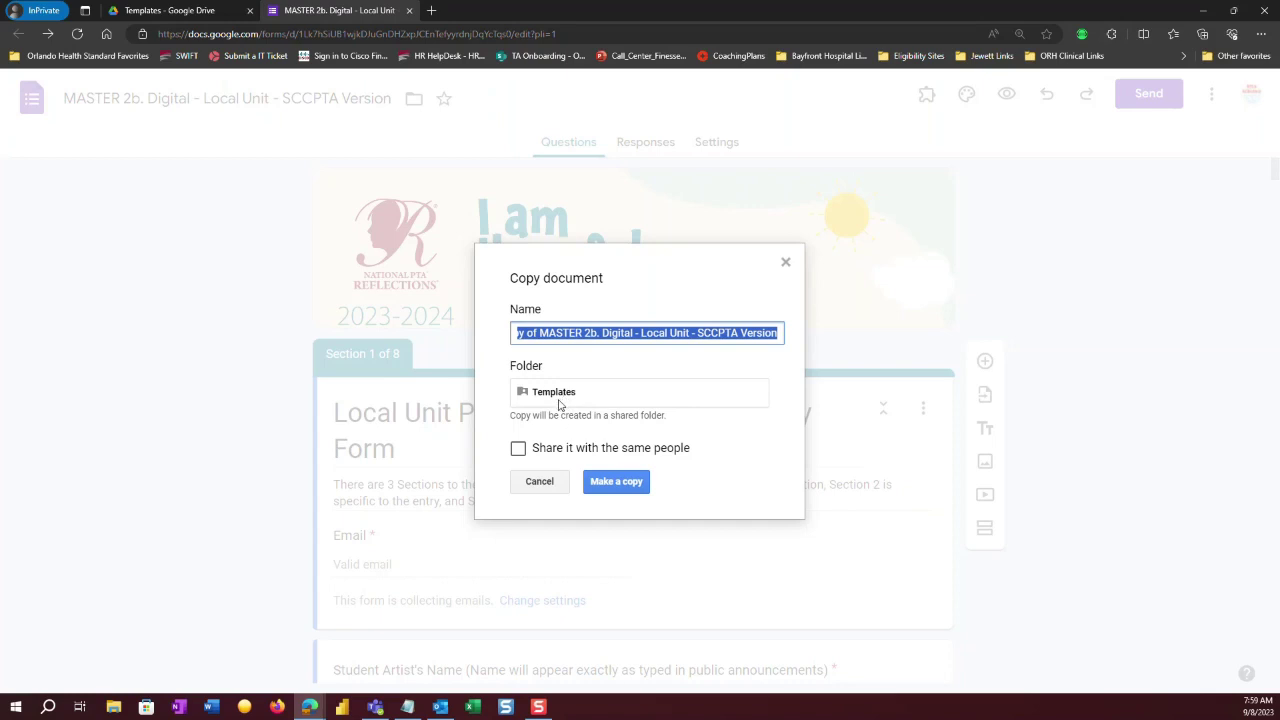
Navigate up to My Drive and select the 2023-2024 folder as the copy's destination.
left_click(558, 402)
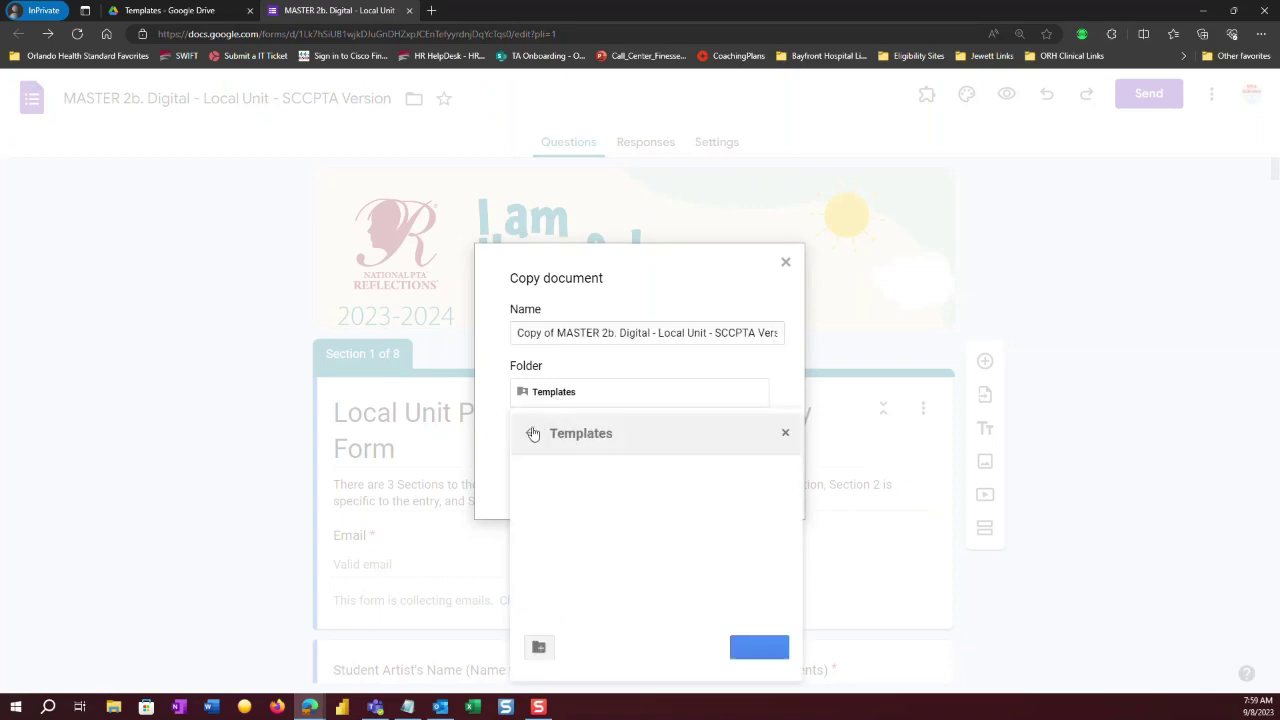
left_click(532, 435)
left_click(532, 435)
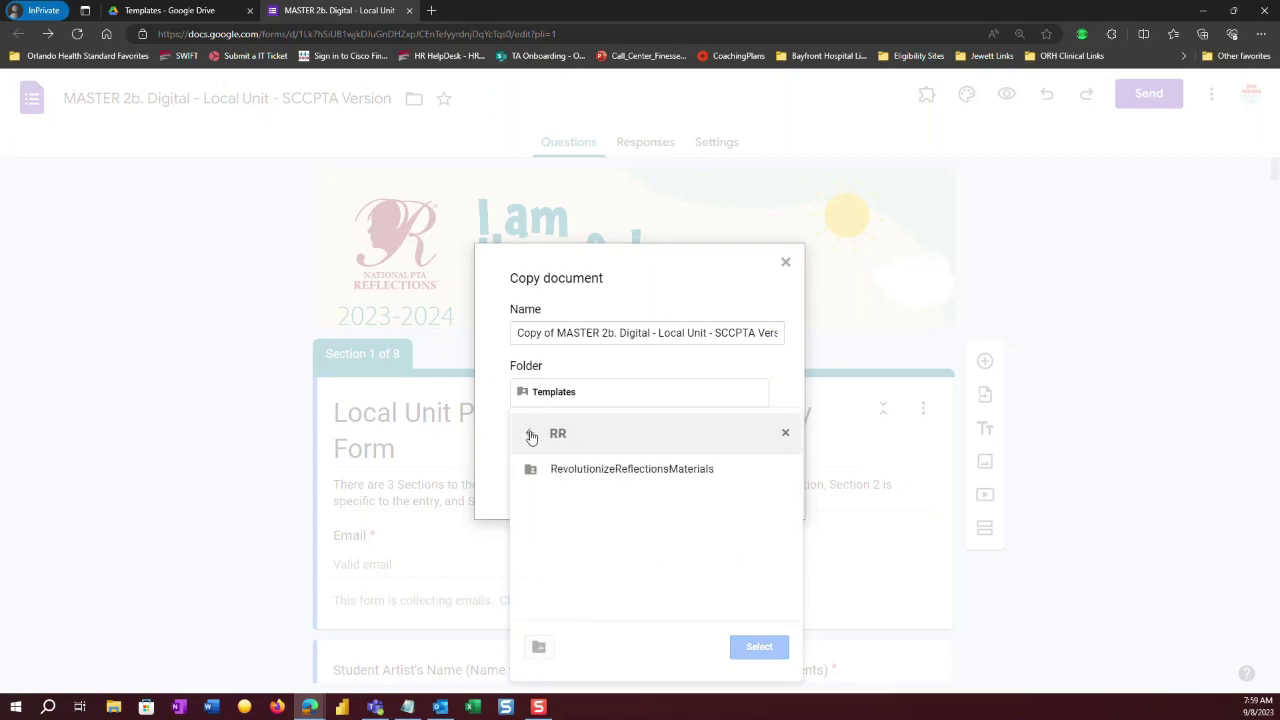
left_click(532, 435)
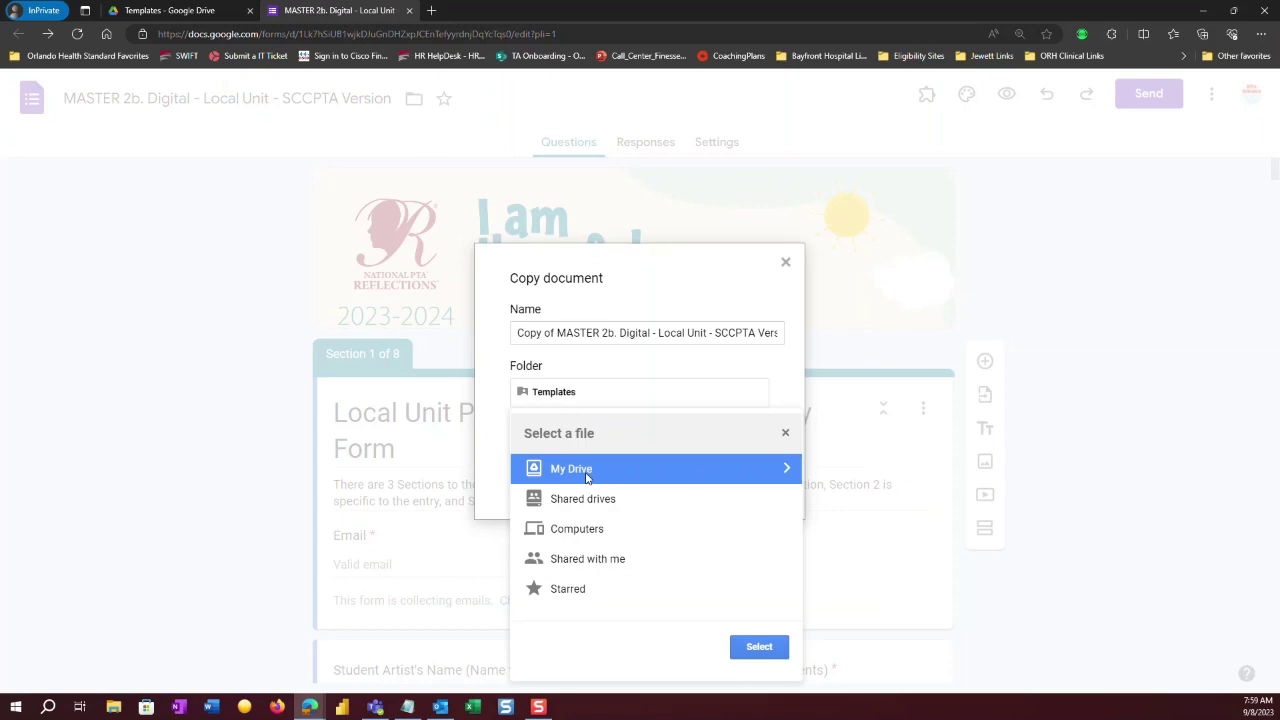
left_click(587, 473)
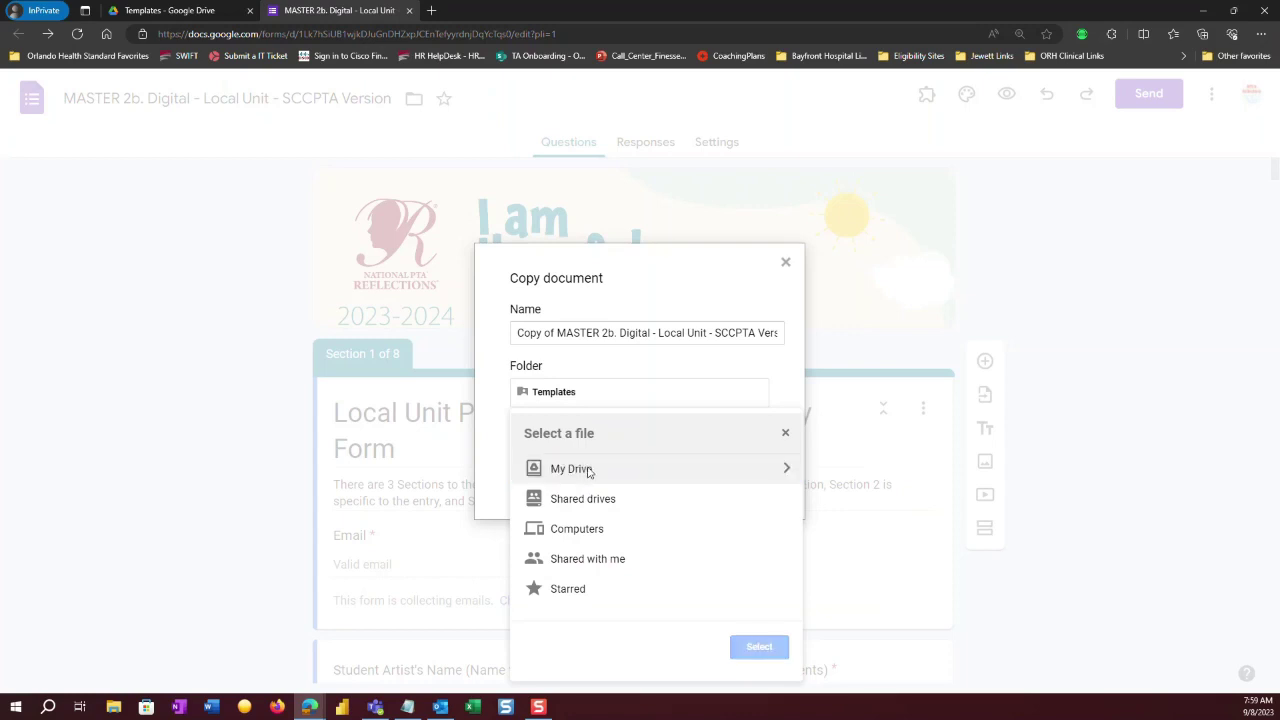
double_click(589, 473)
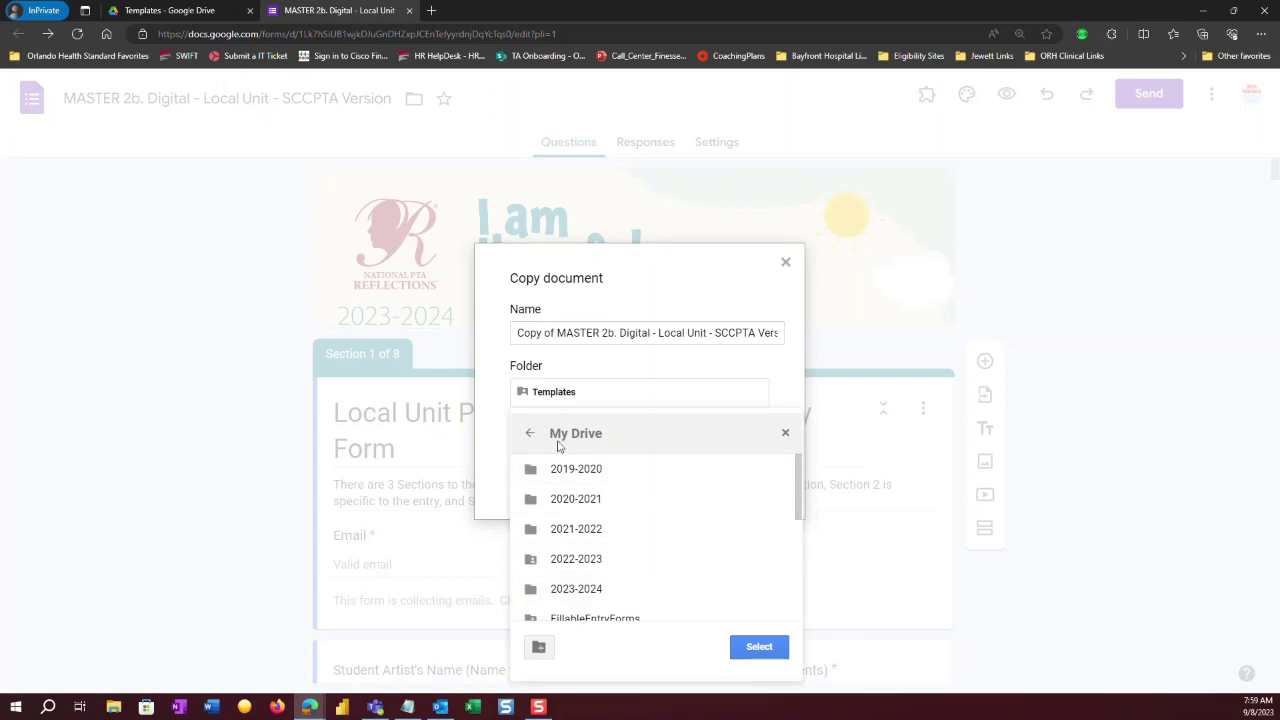
double_click(582, 590)
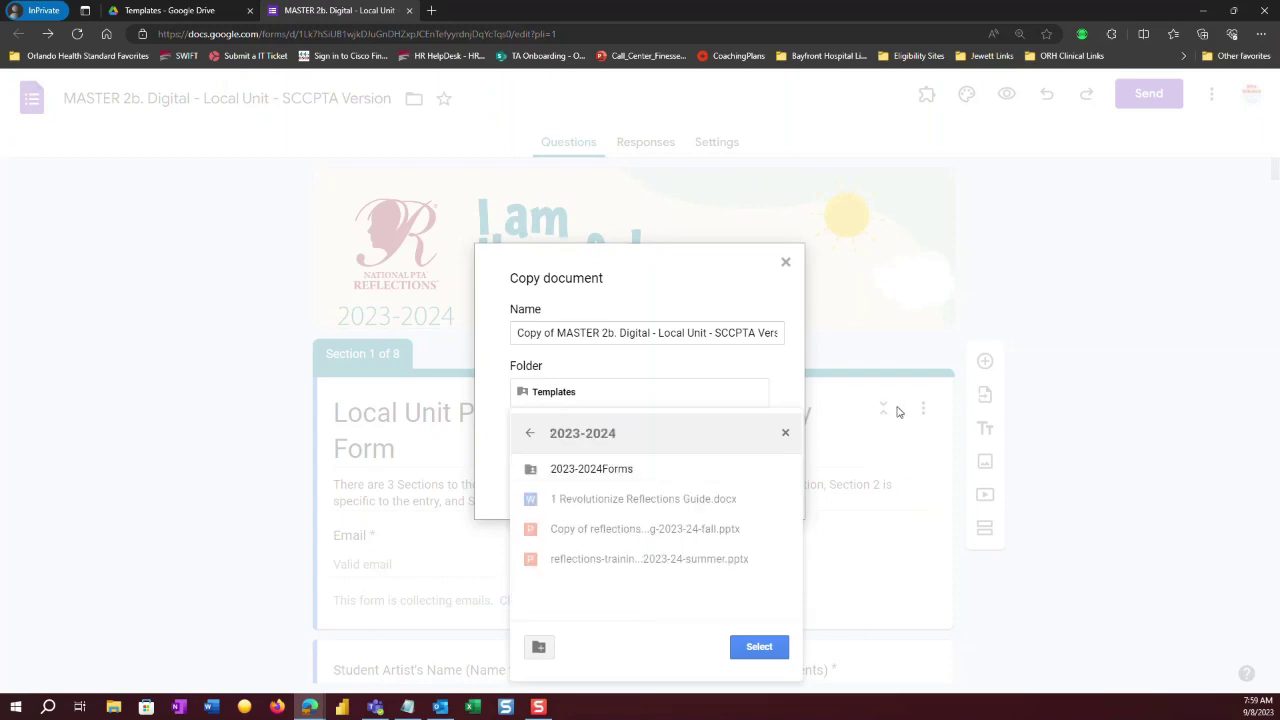
left_click(757, 648)
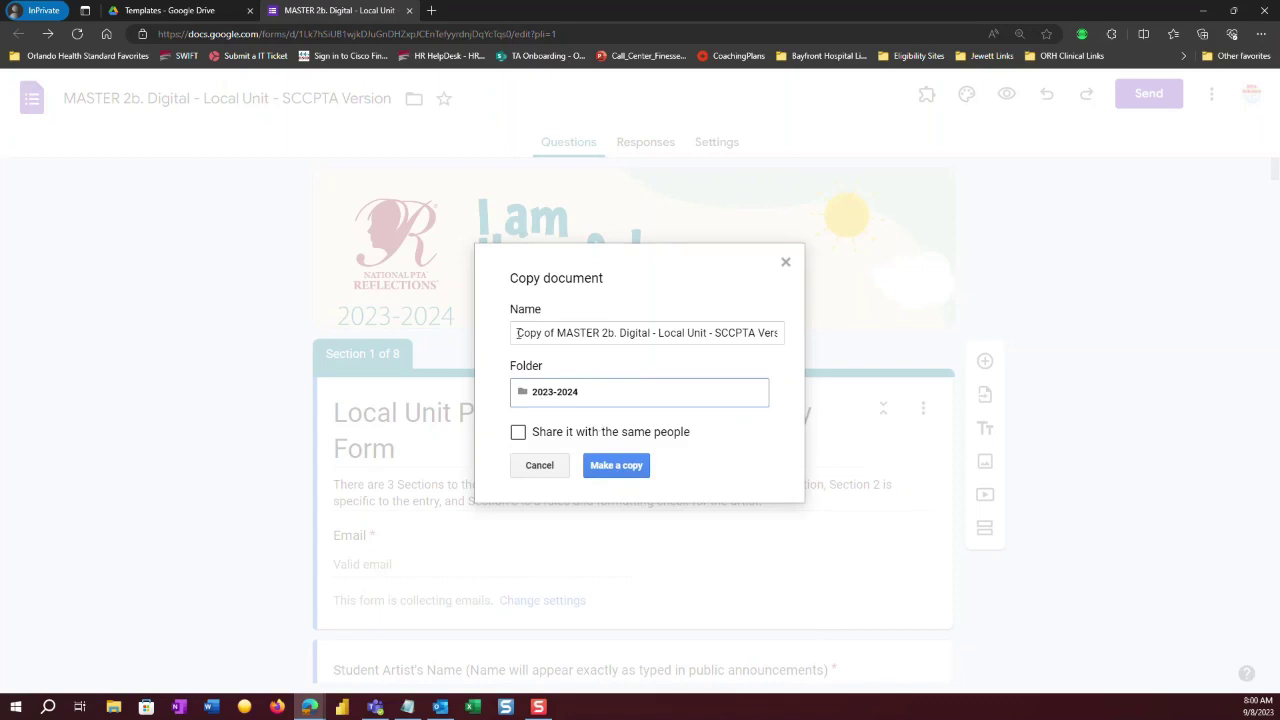
Name the copy '2023-2024 Seminole County Reflections Portal' and create it.
triple_click(515, 334)
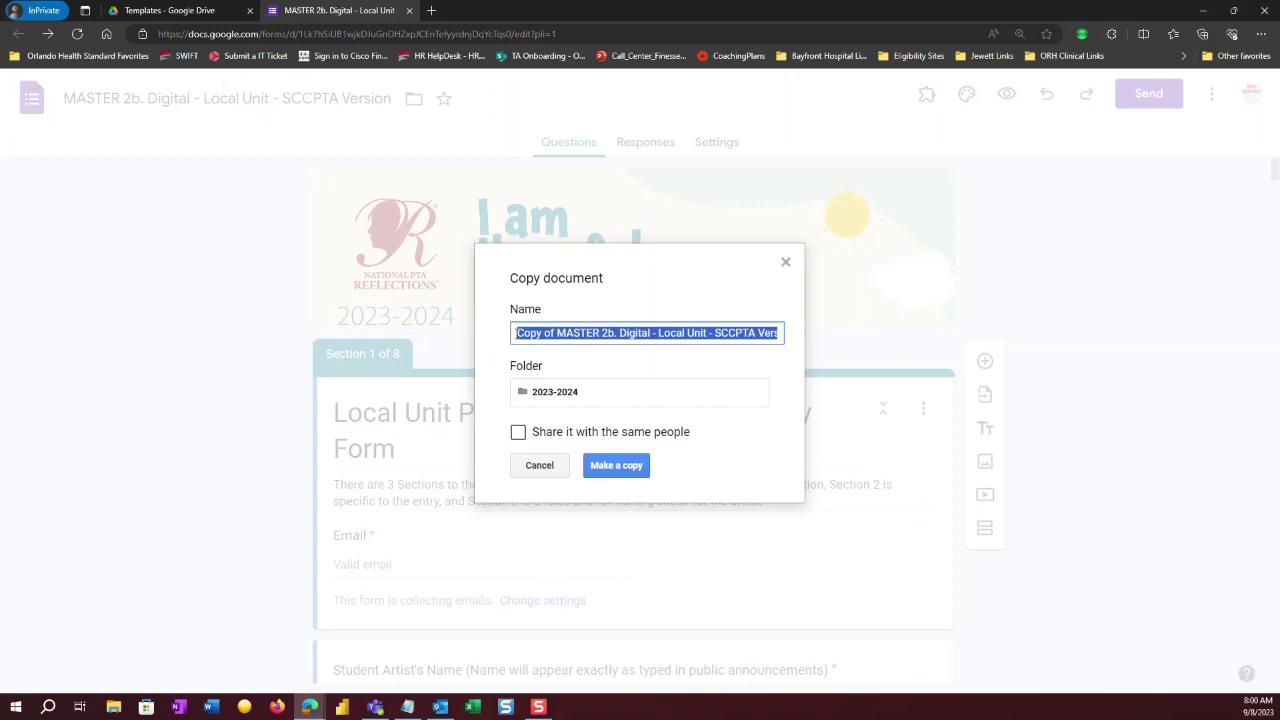
key("BackSpace")
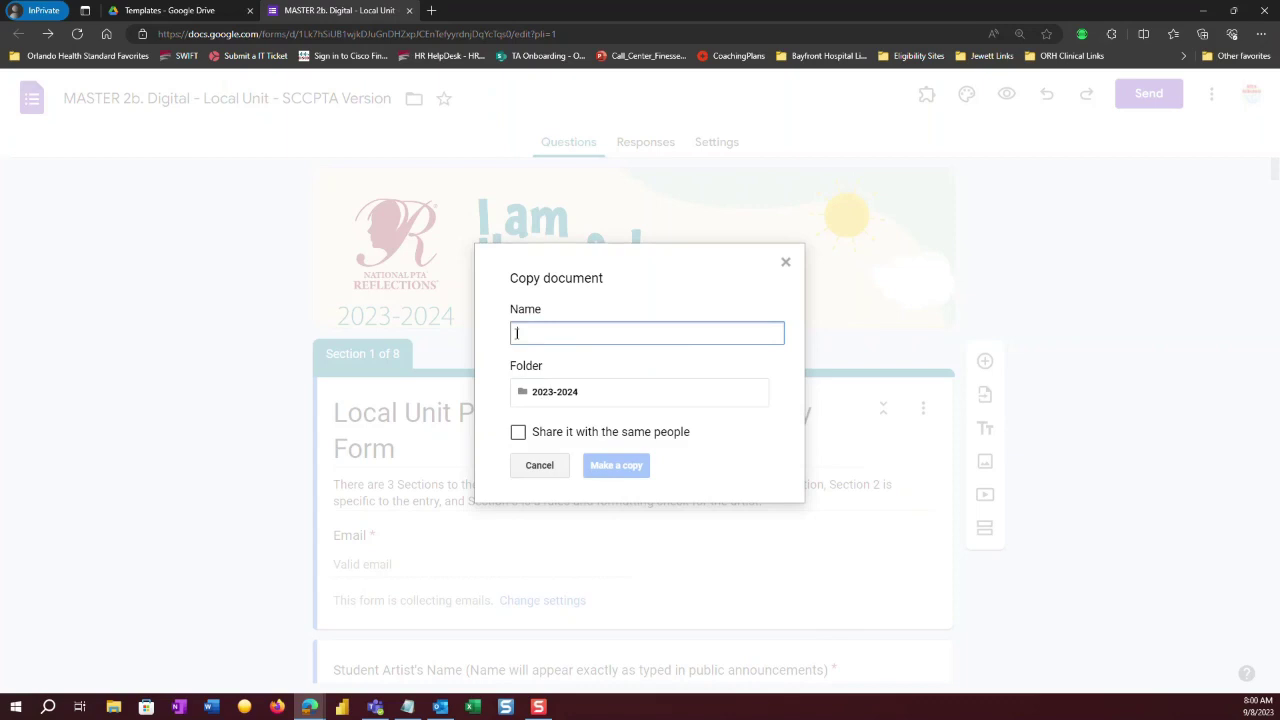
type("S")
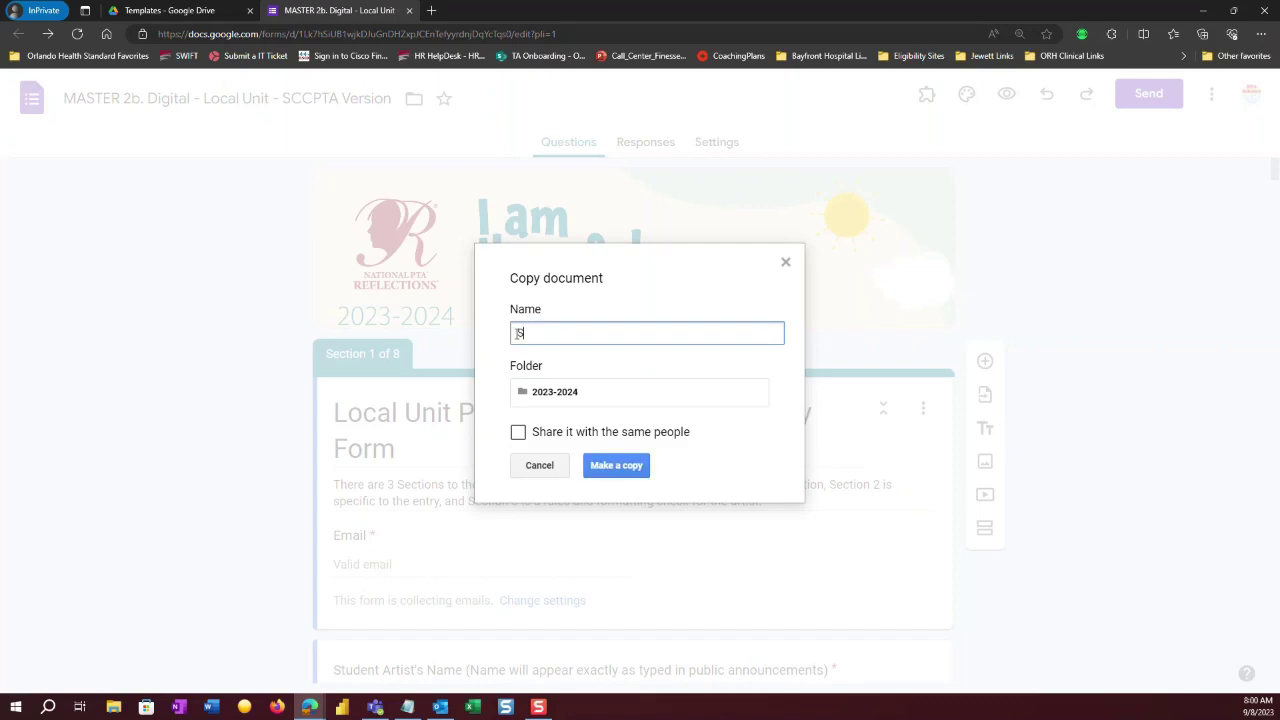
type("eminole County Reflections Portal")
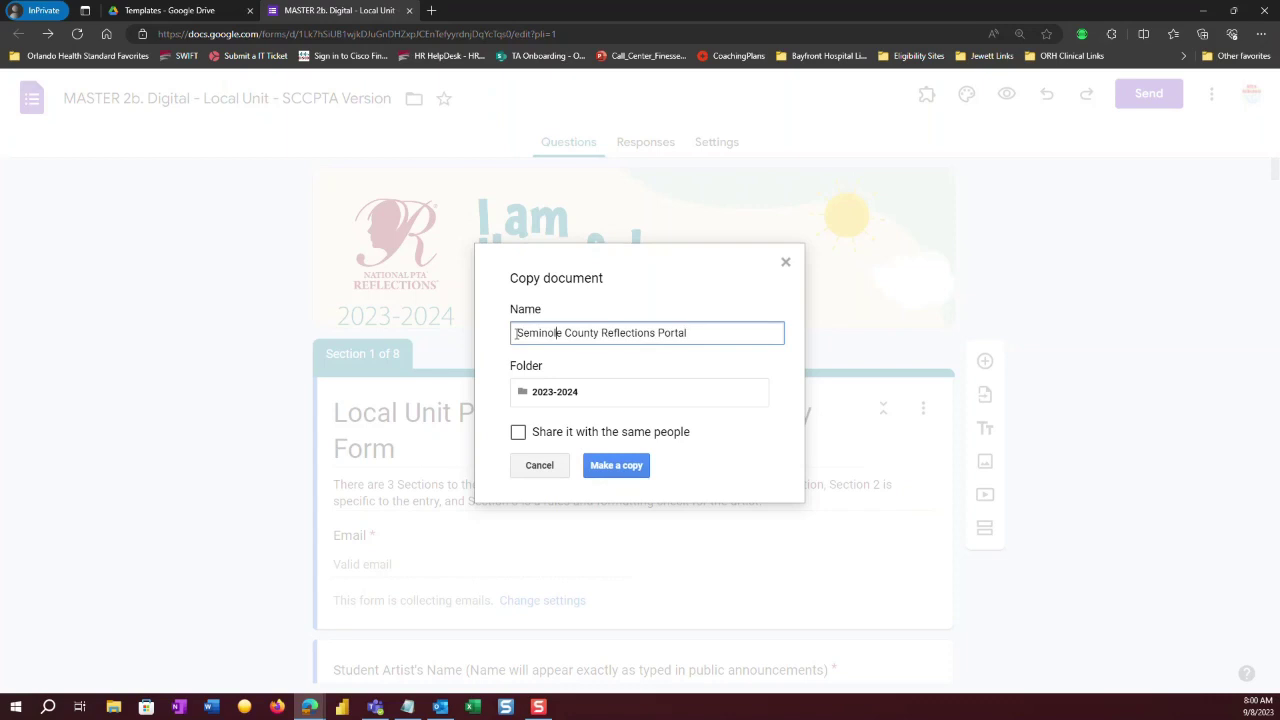
type("202")
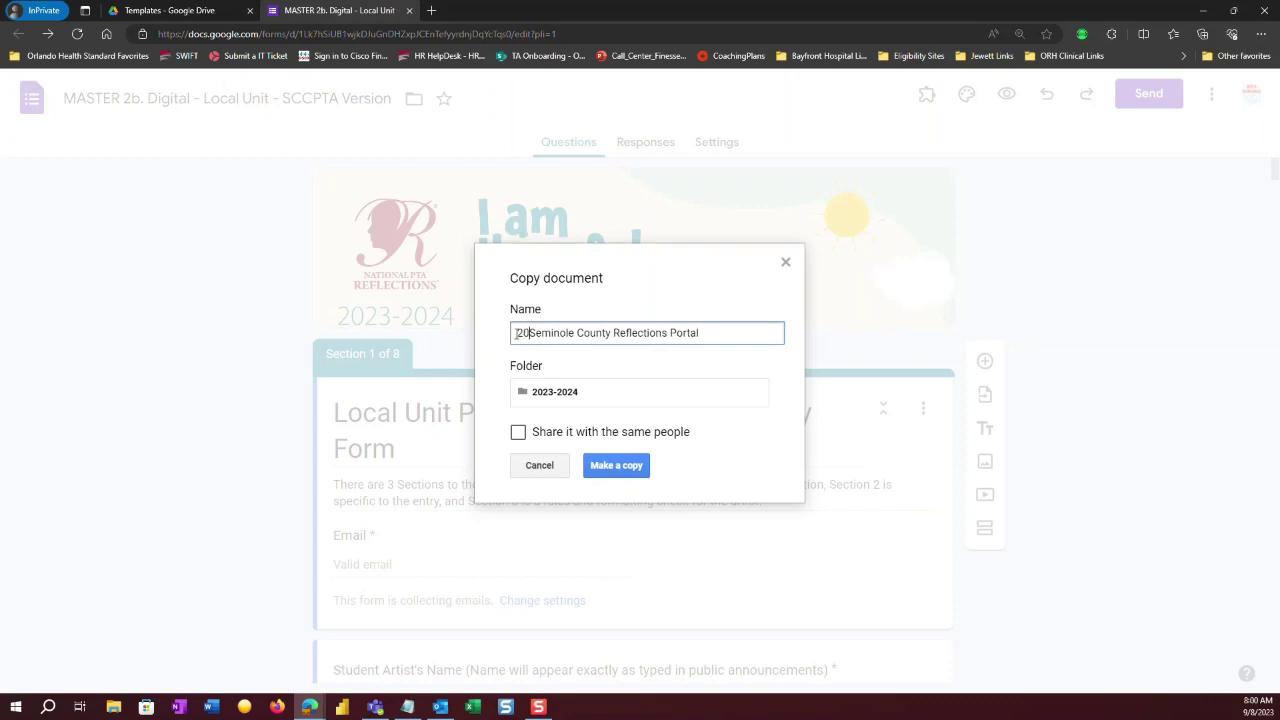
type("3")
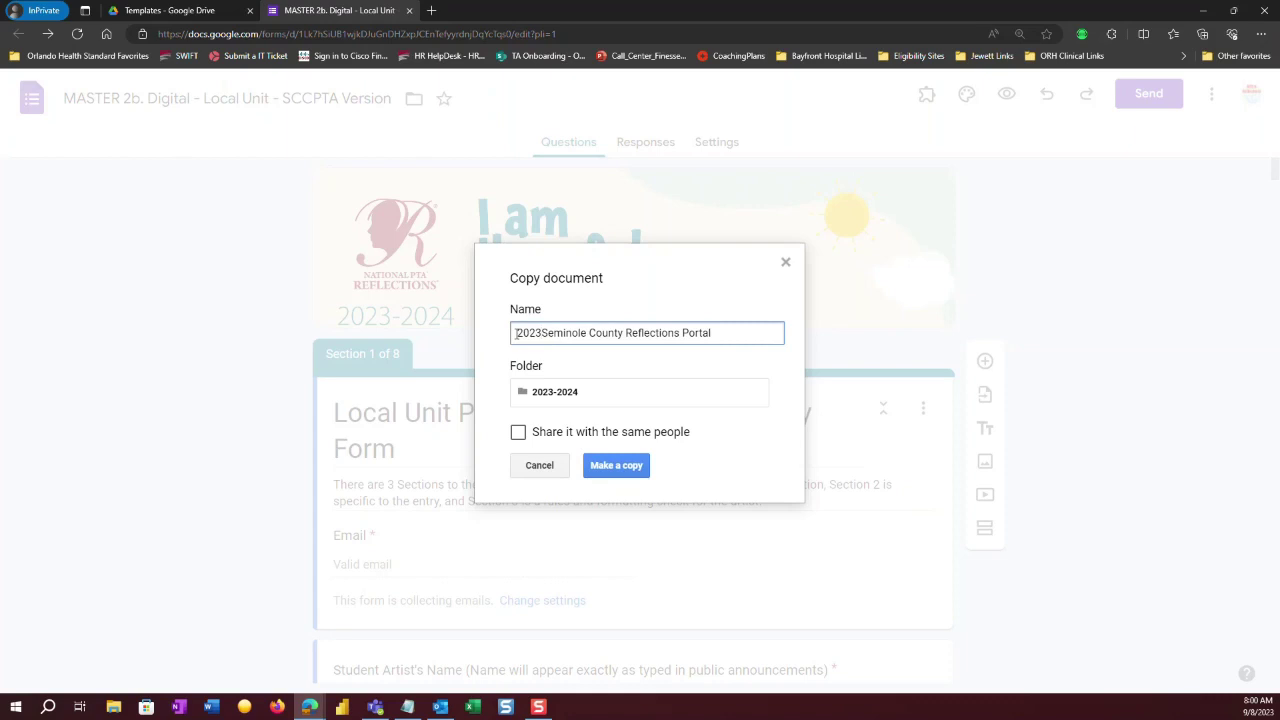
type("-2024")
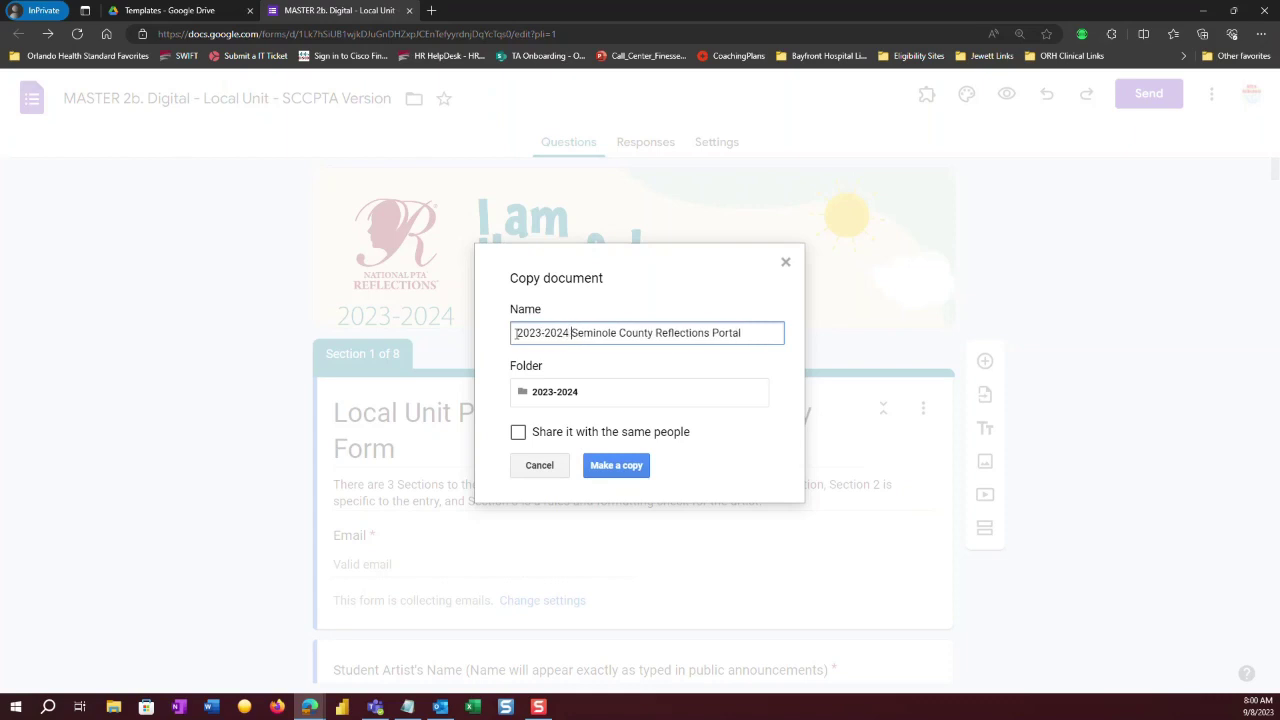
left_click(621, 468)
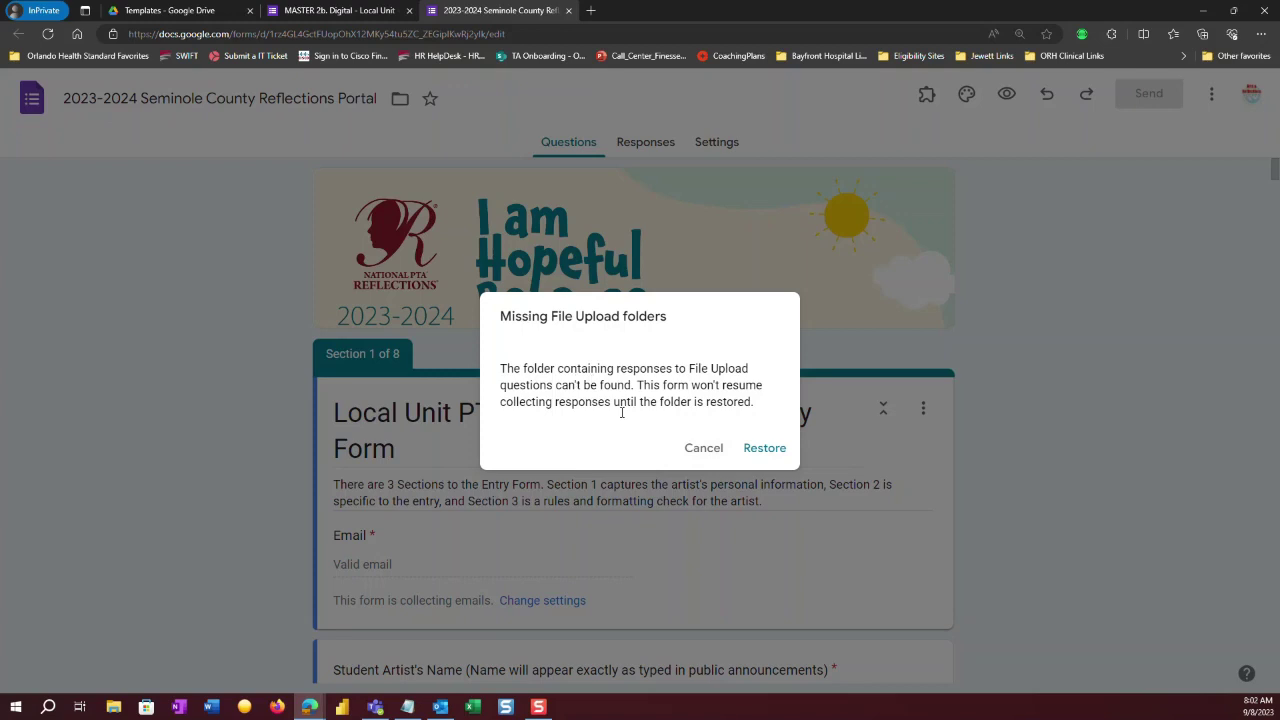
Restore the copy's missing upload folders and close the original MASTER 2b form tab.
left_click(705, 449)
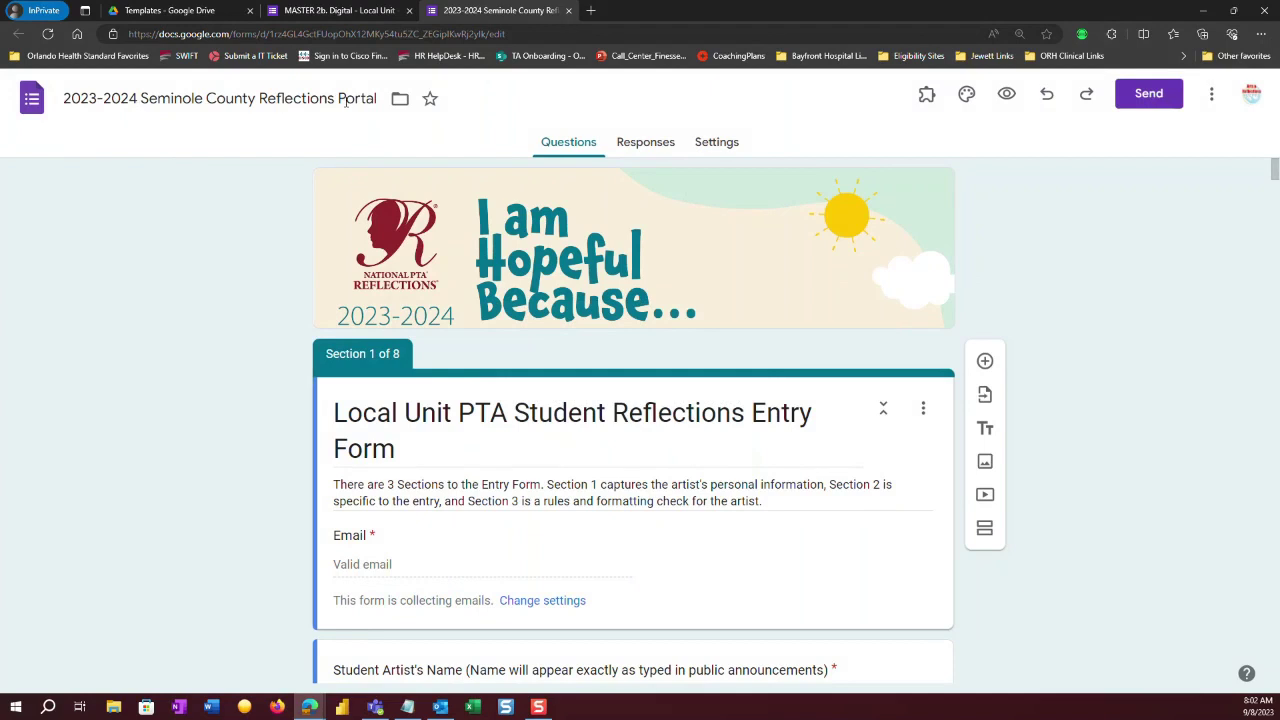
left_click(355, 12)
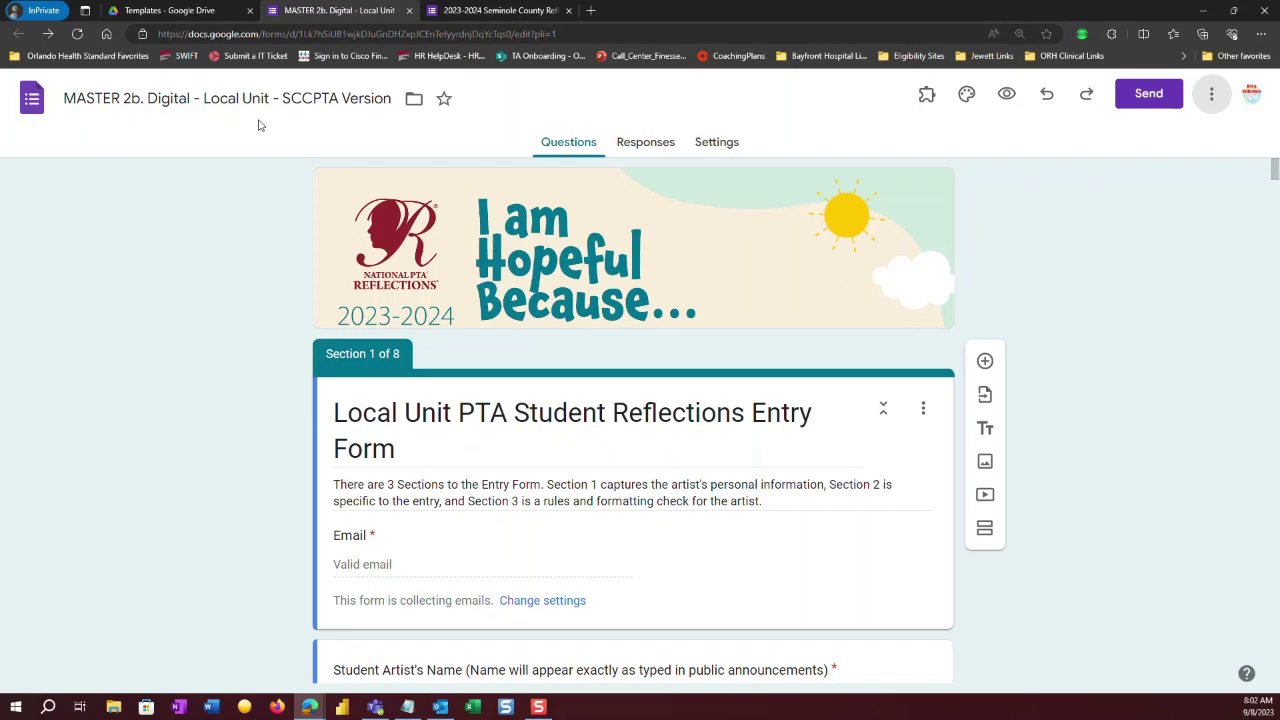
left_click(409, 11)
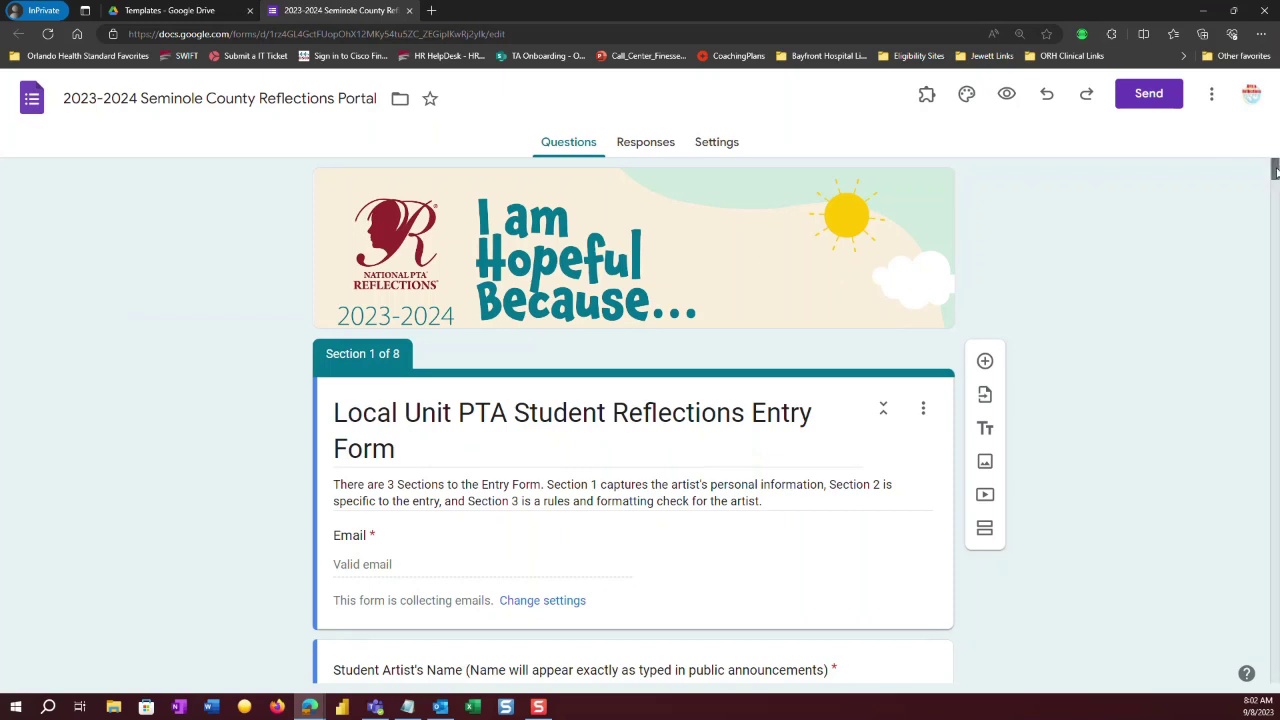
Duplicate the 'Upload Student Entry Form(s) ONLY' file upload question.
left_click_drag(1276, 172, 1276, 230)
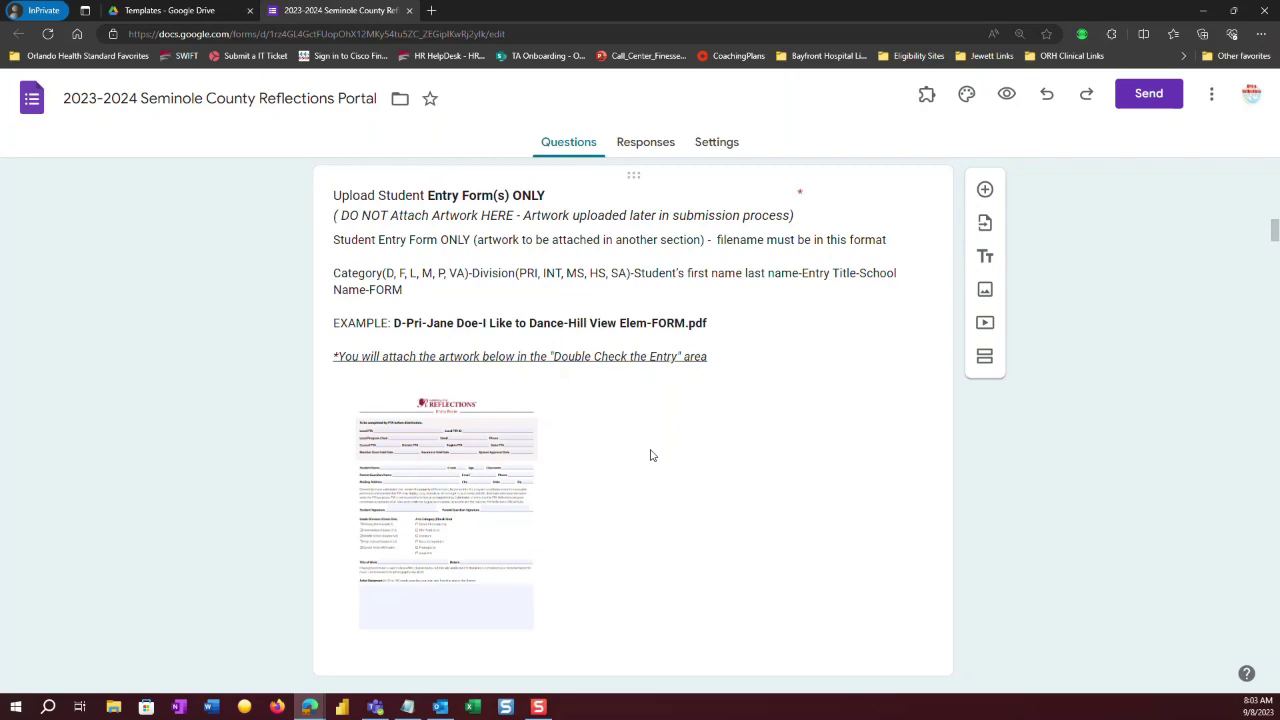
triple_click(607, 264)
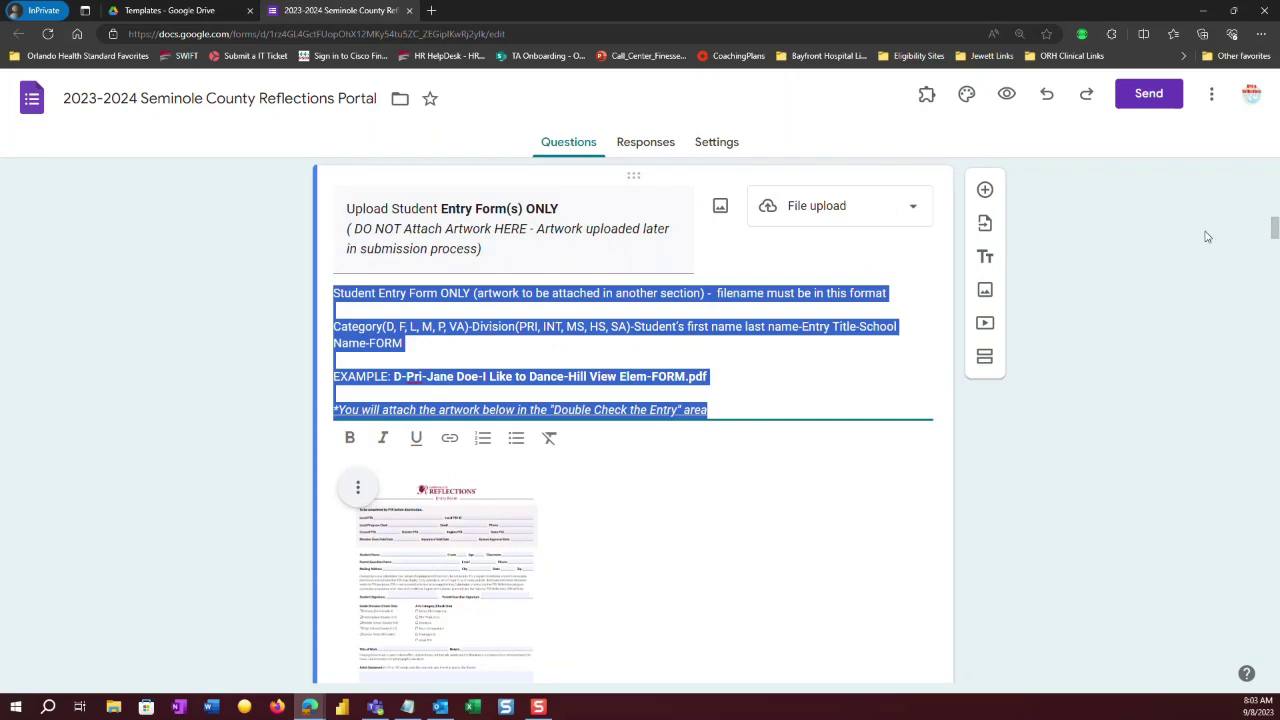
left_click_drag(1274, 229, 1274, 255)
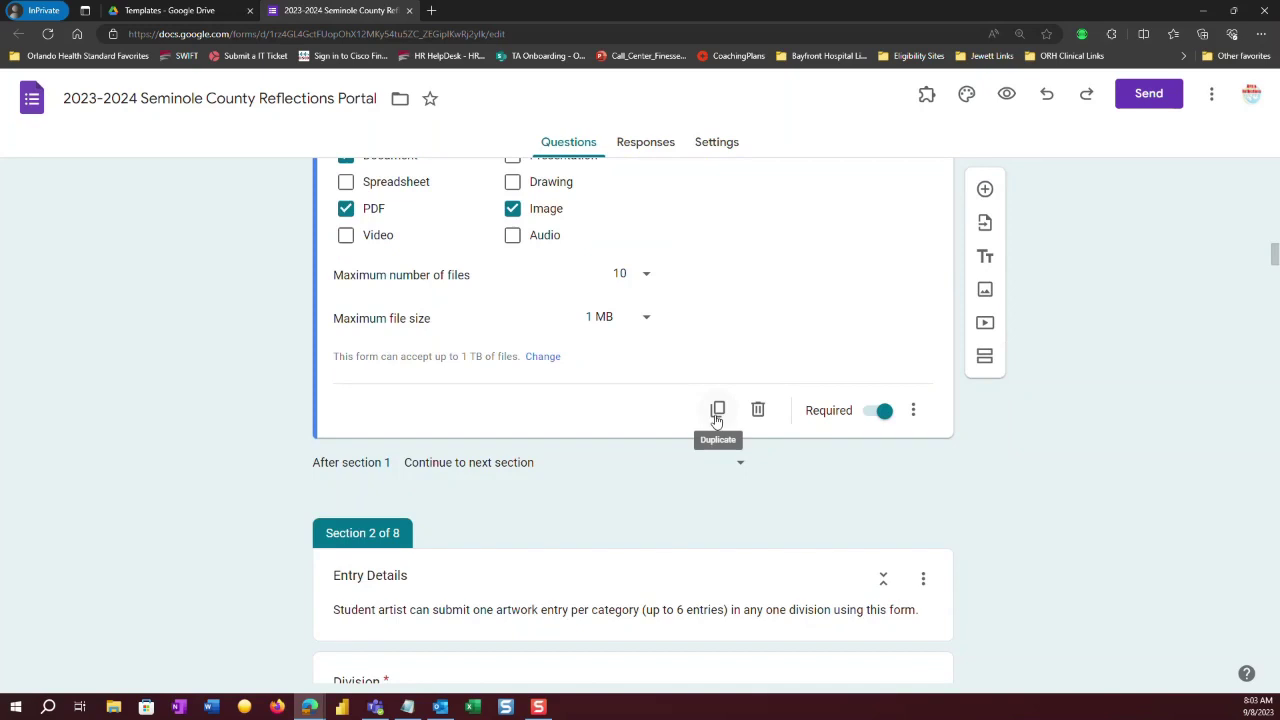
scroll(716, 420, "down", 1)
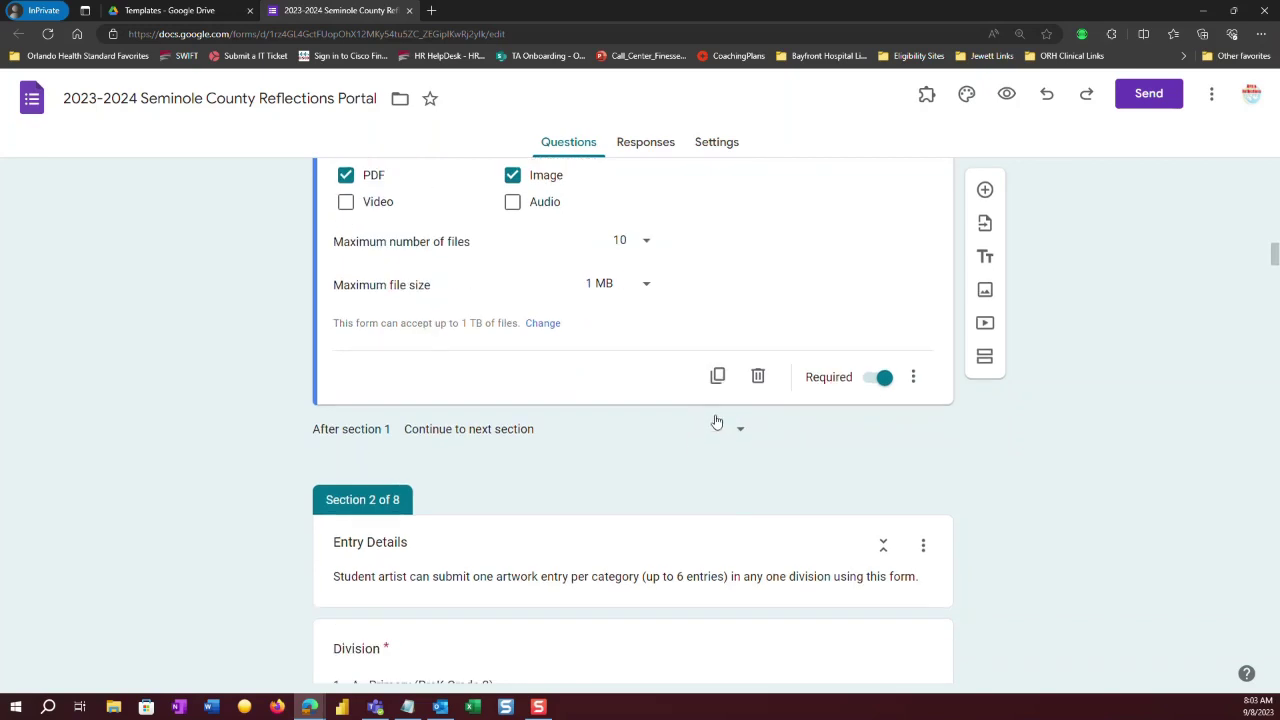
left_click(716, 385)
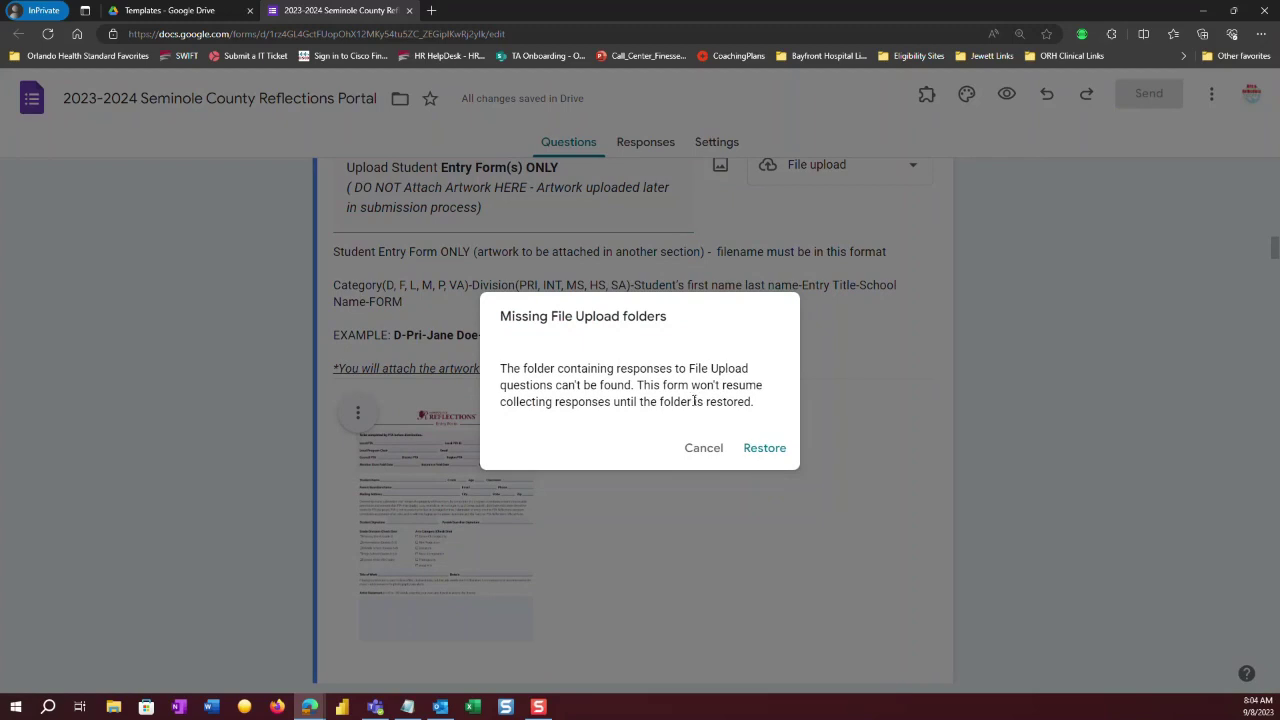
Cancel the Missing File Upload folders warning to keep editing the duplicated question.
left_click(699, 452)
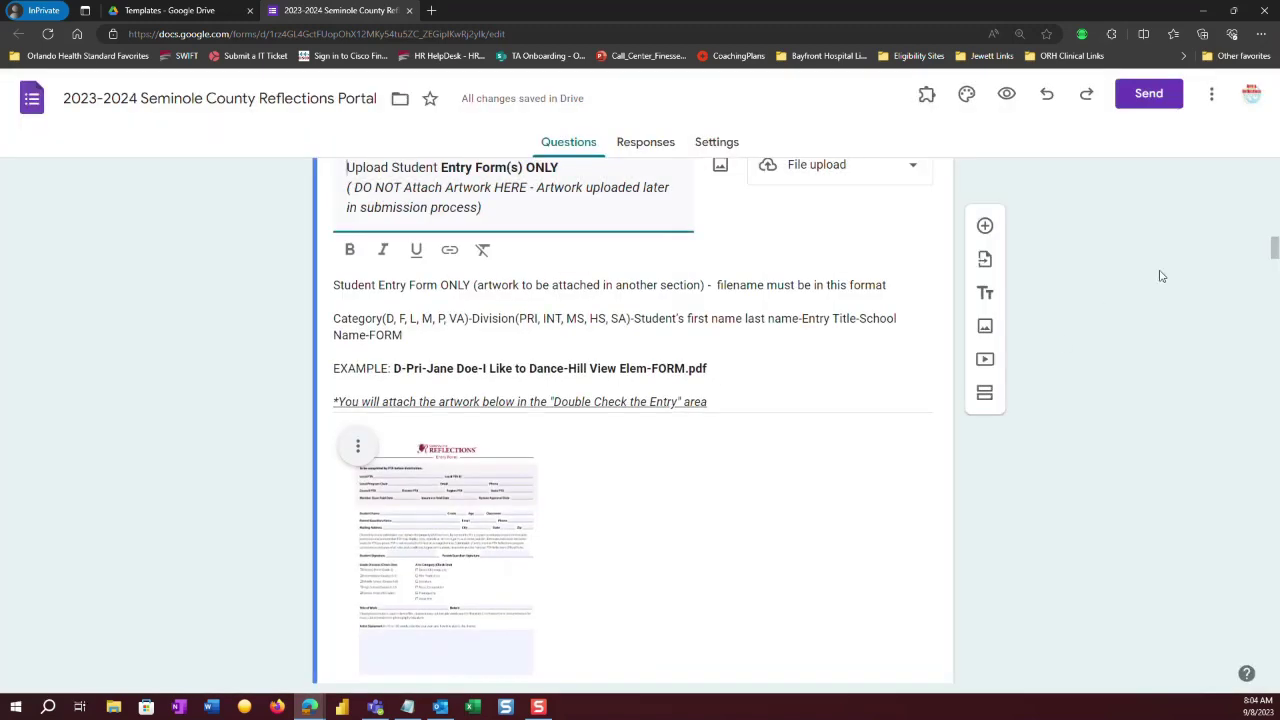
scroll(1275, 250, "down", 5)
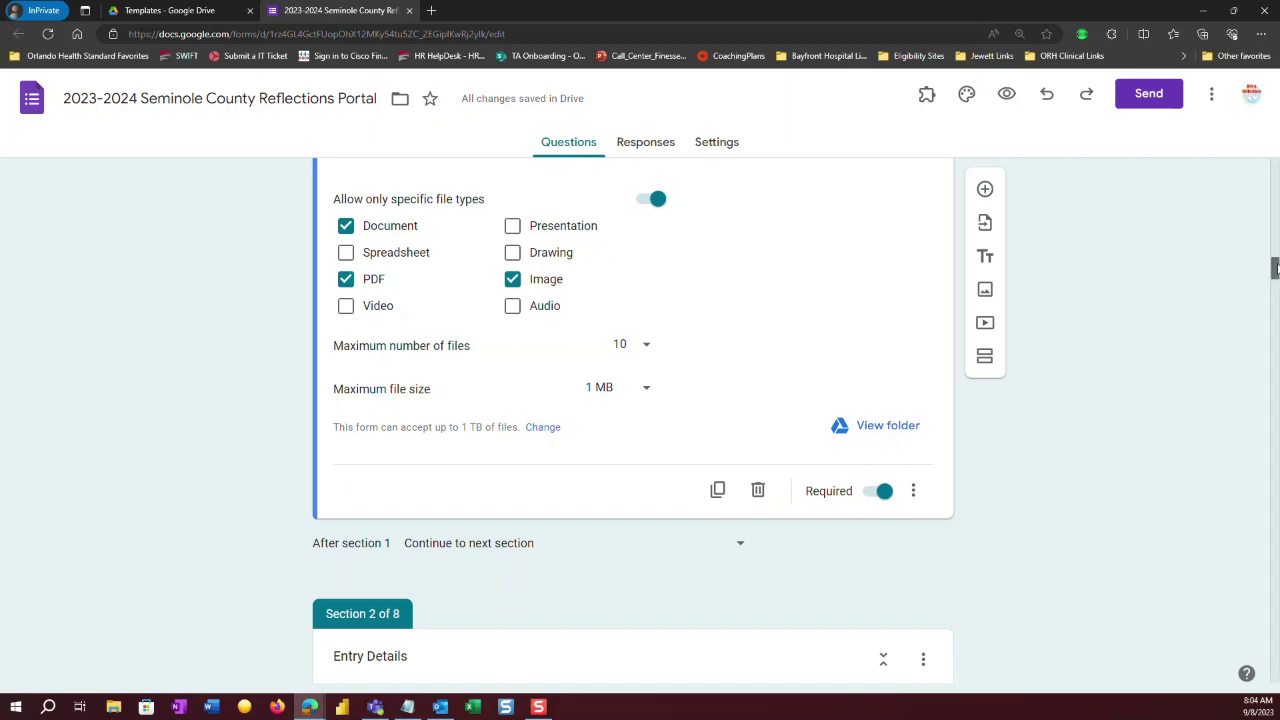
left_click_drag(1275, 268, 1252, 223)
scroll(950, 392, "down", 2)
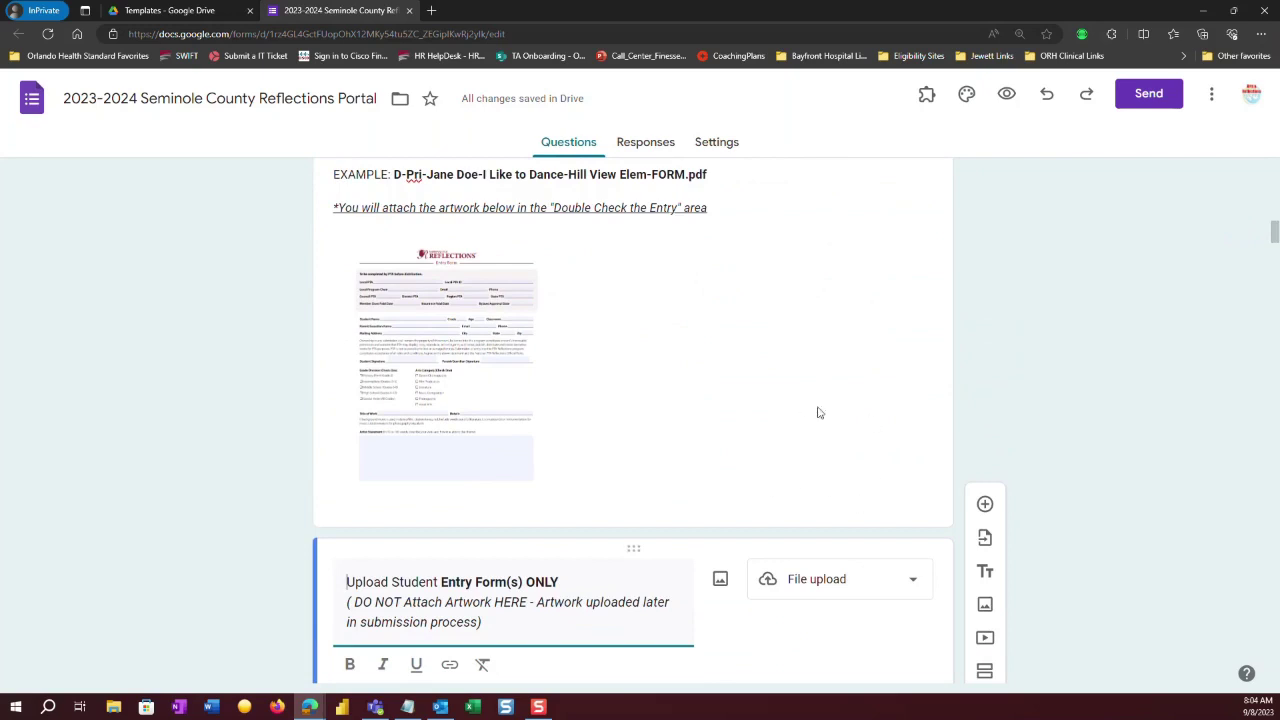
left_click(722, 356)
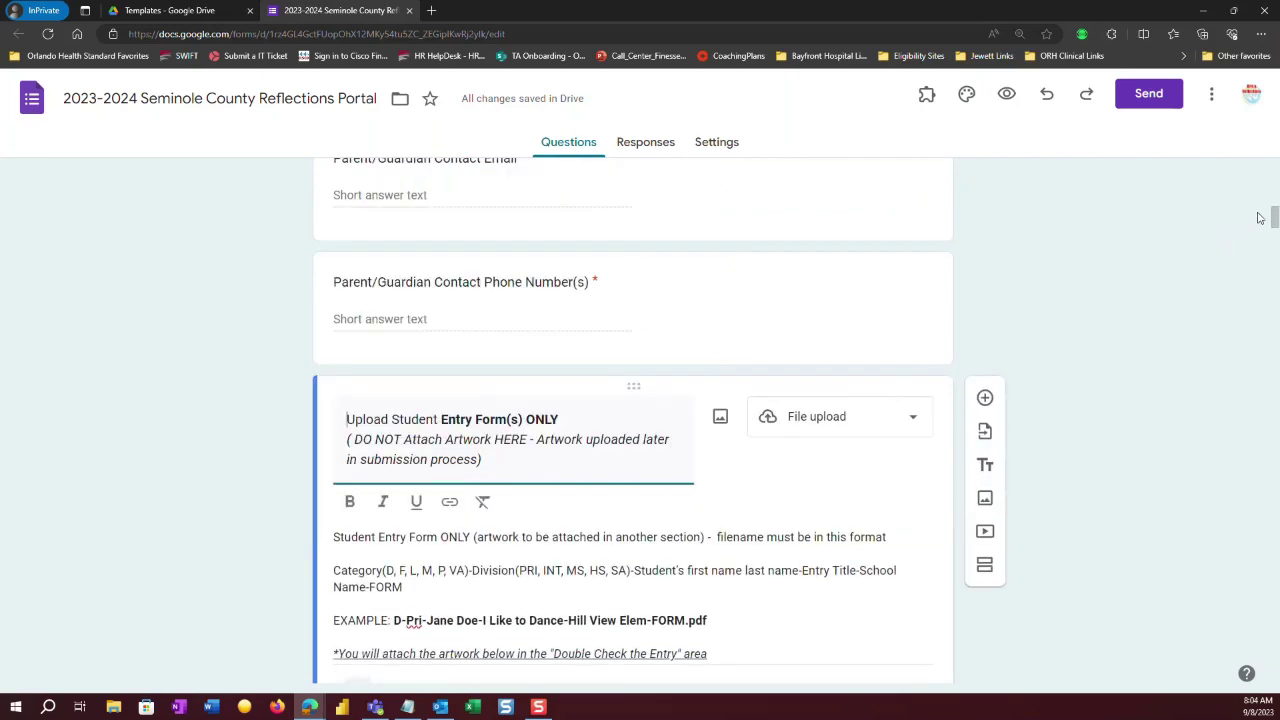
scroll(1275, 217, "down", 4)
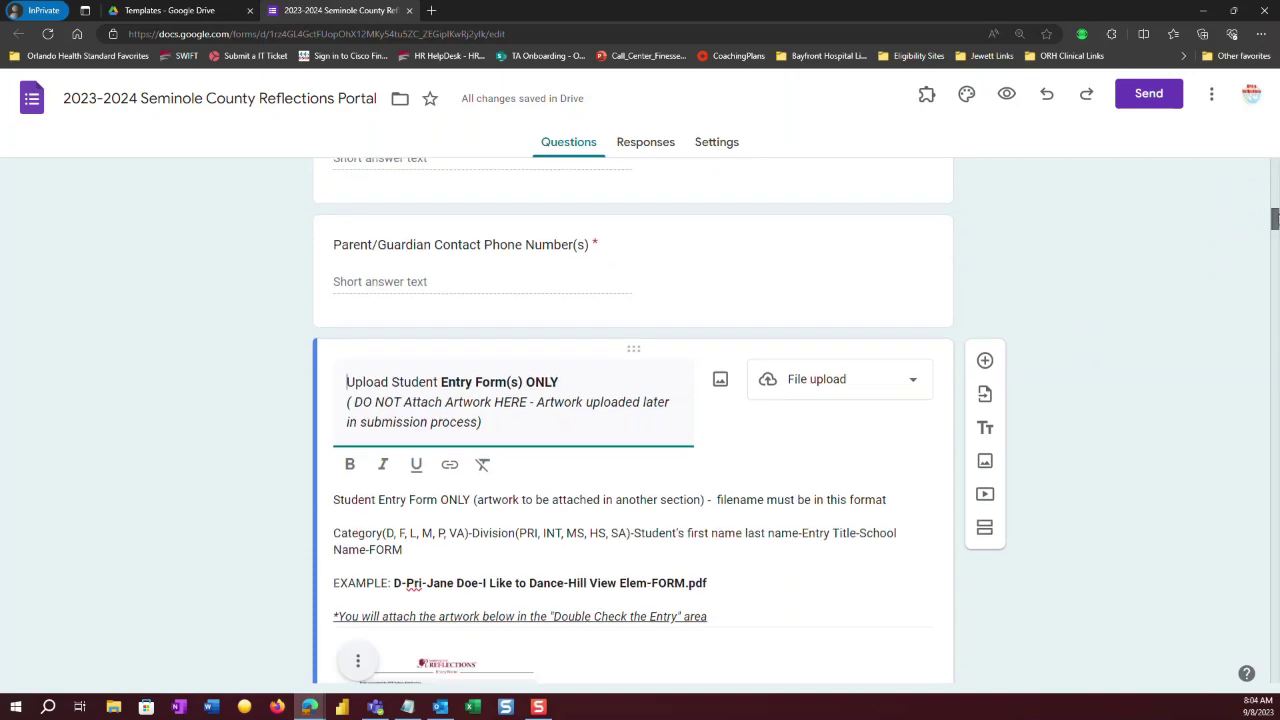
scroll(1275, 230, "down", 4)
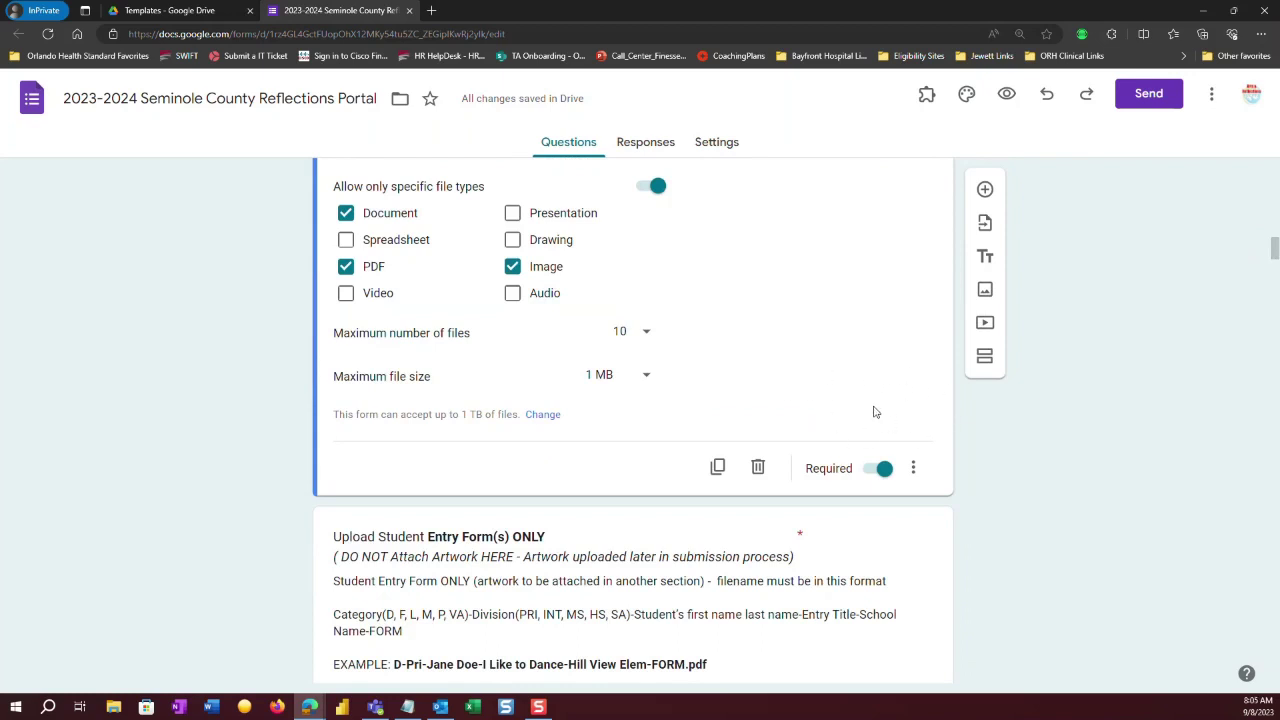
Delete the extra 'Upload Student Entry Form(s) ONLY' question, dismissing the upload-folder warning.
scroll(760, 470, "down", 1)
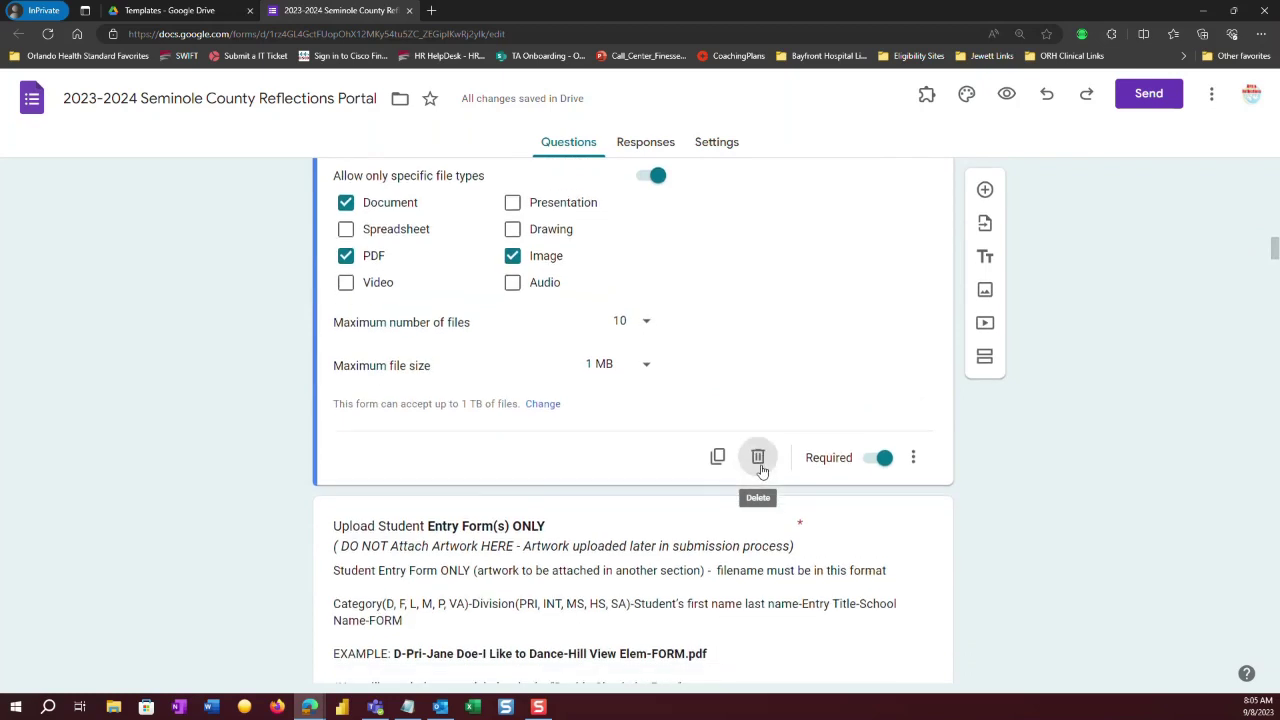
left_click(758, 436)
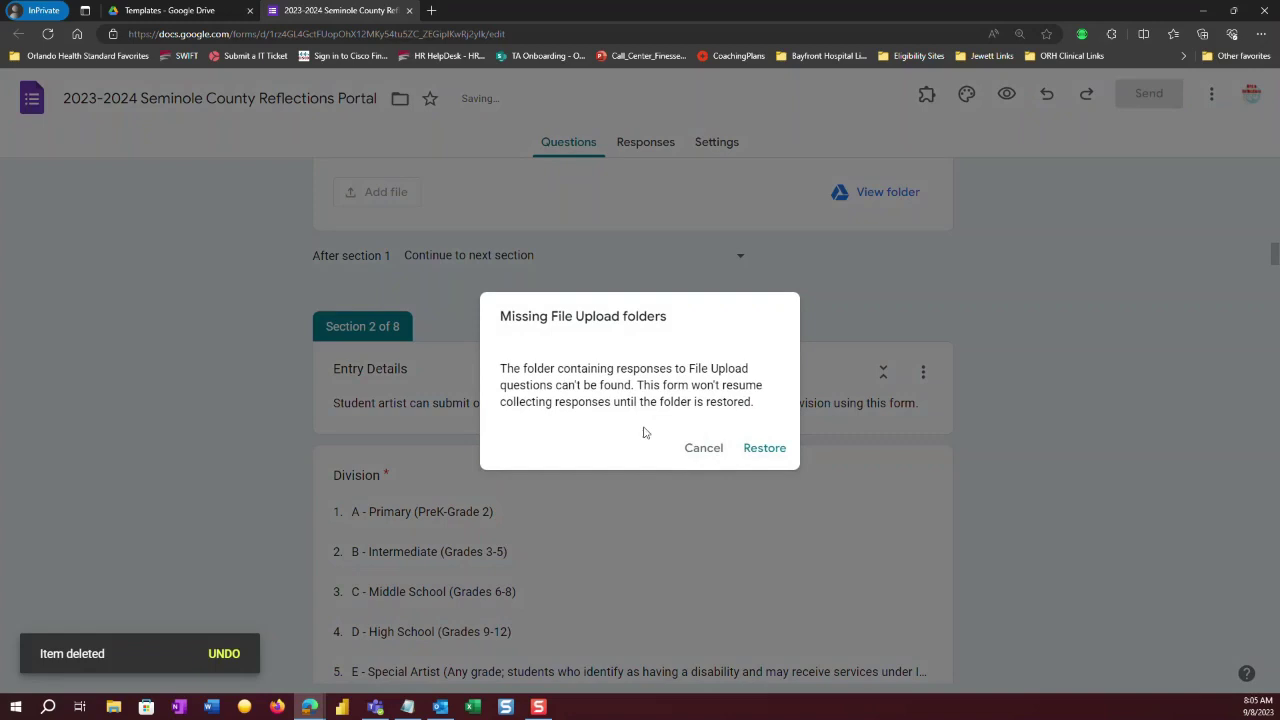
left_click(705, 449)
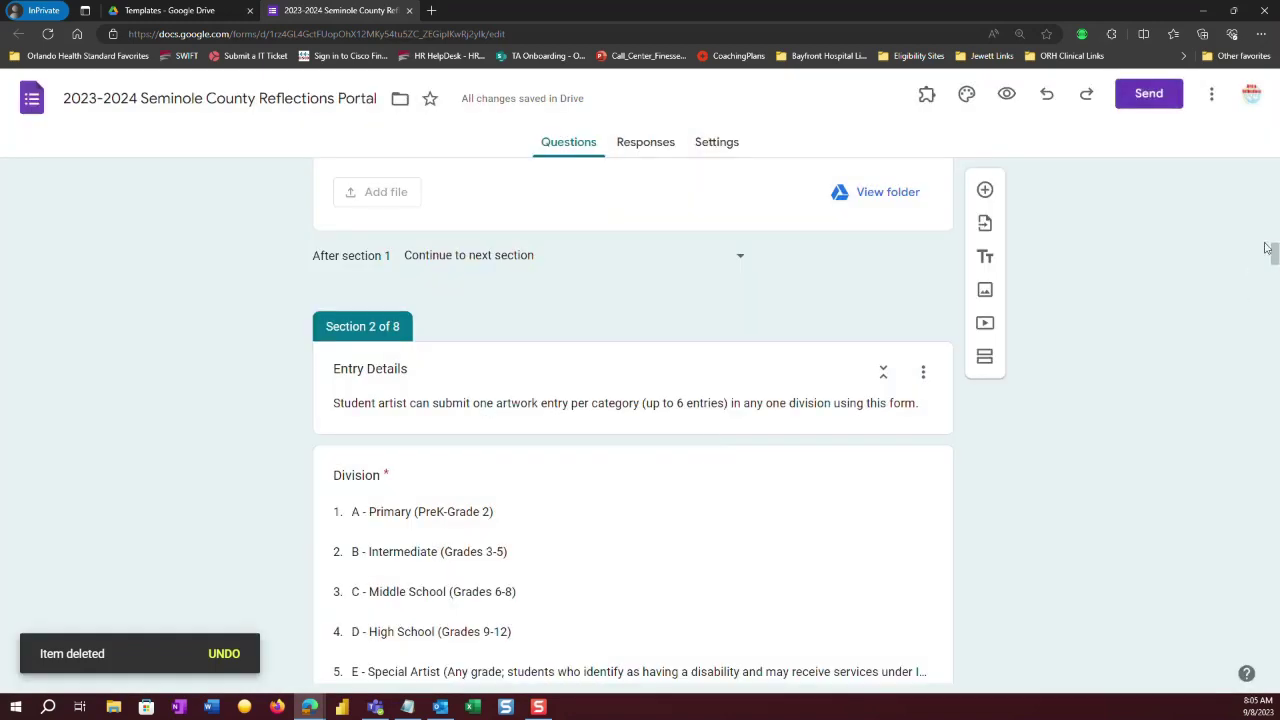
Scroll down to Section 3's Dance Entry Title and Dance Artist Statement questions.
mouse_move(1275, 256)
left_mouse_down()
mouse_move(1271, 229)
mouse_move(1273, 246)
left_mouse_up()
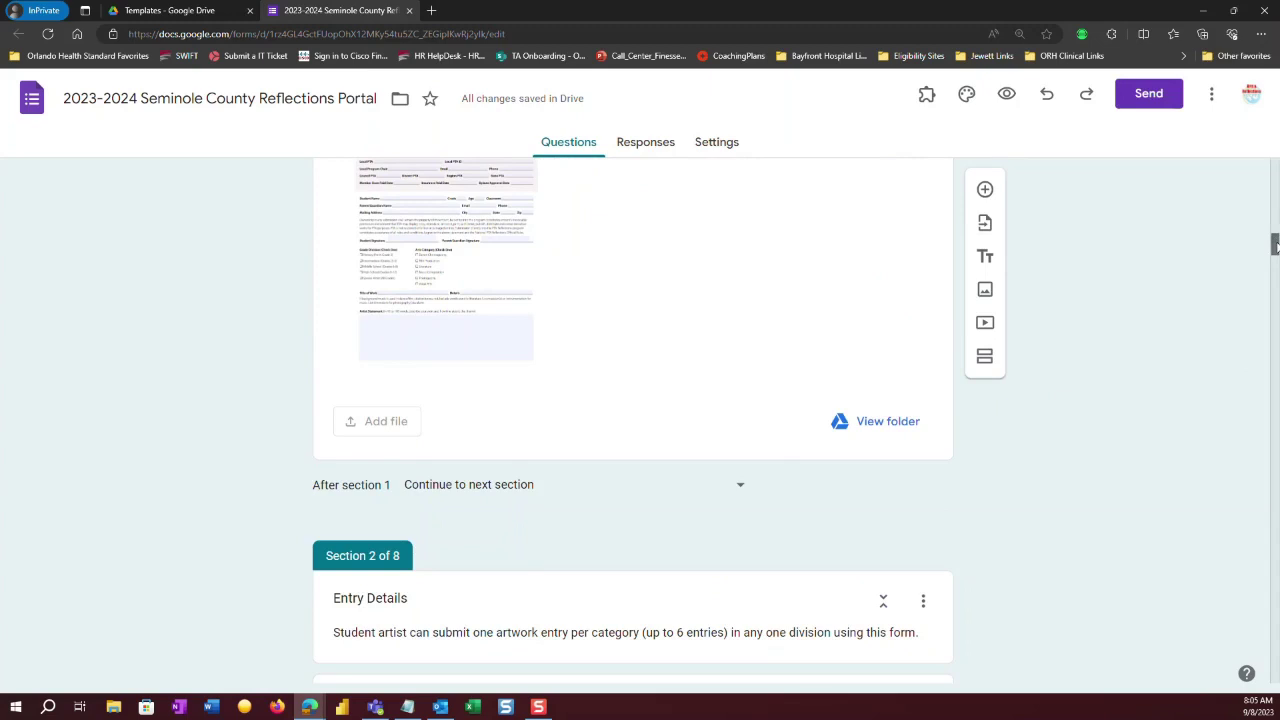
left_click_drag(1275, 247, 1275, 333)
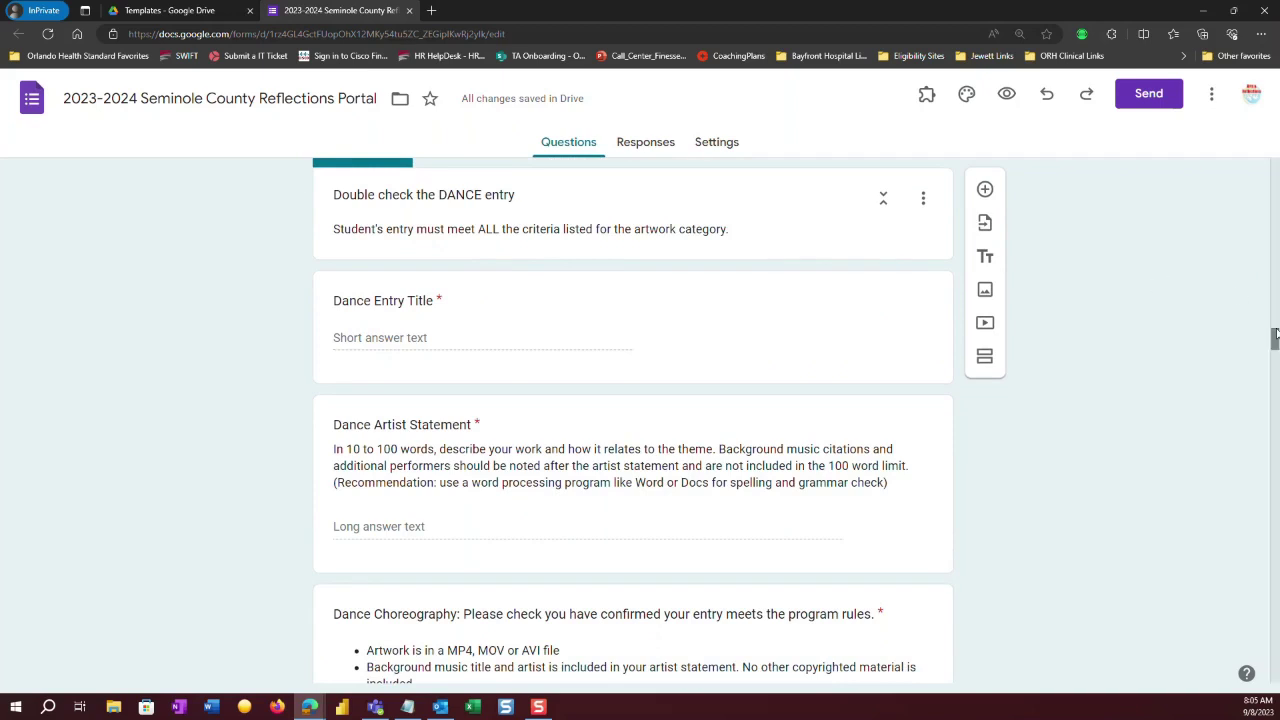
left_click_drag(1275, 338, 1275, 365)
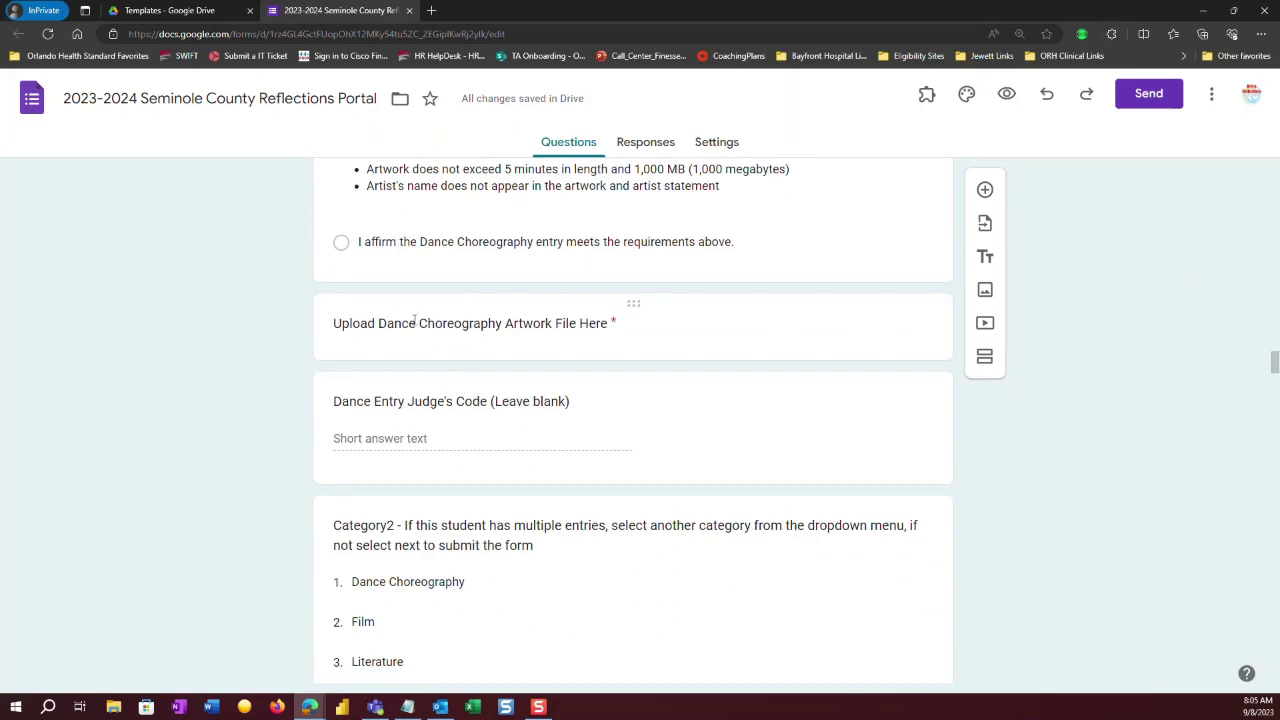
Duplicate the 'Upload Dance Choreography Artwork File Here' question, dismissing the upload-folder warning.
left_click(590, 343)
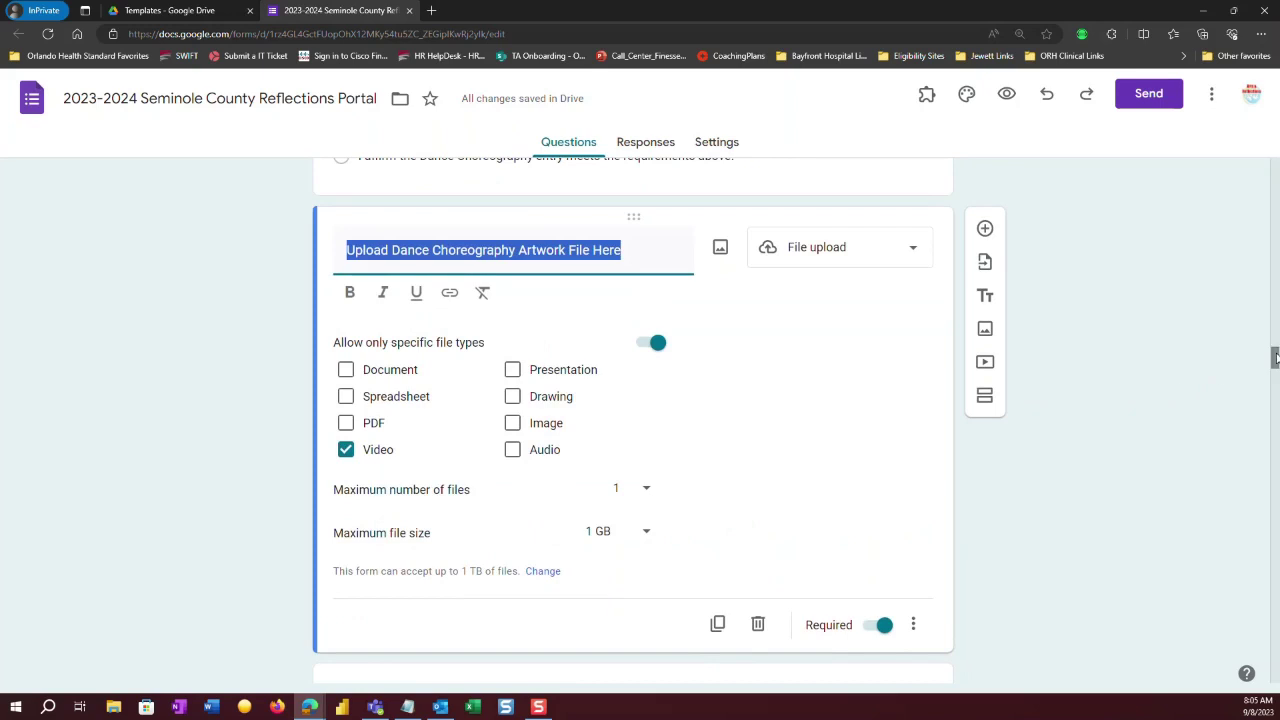
scroll(1275, 358, "down", 2)
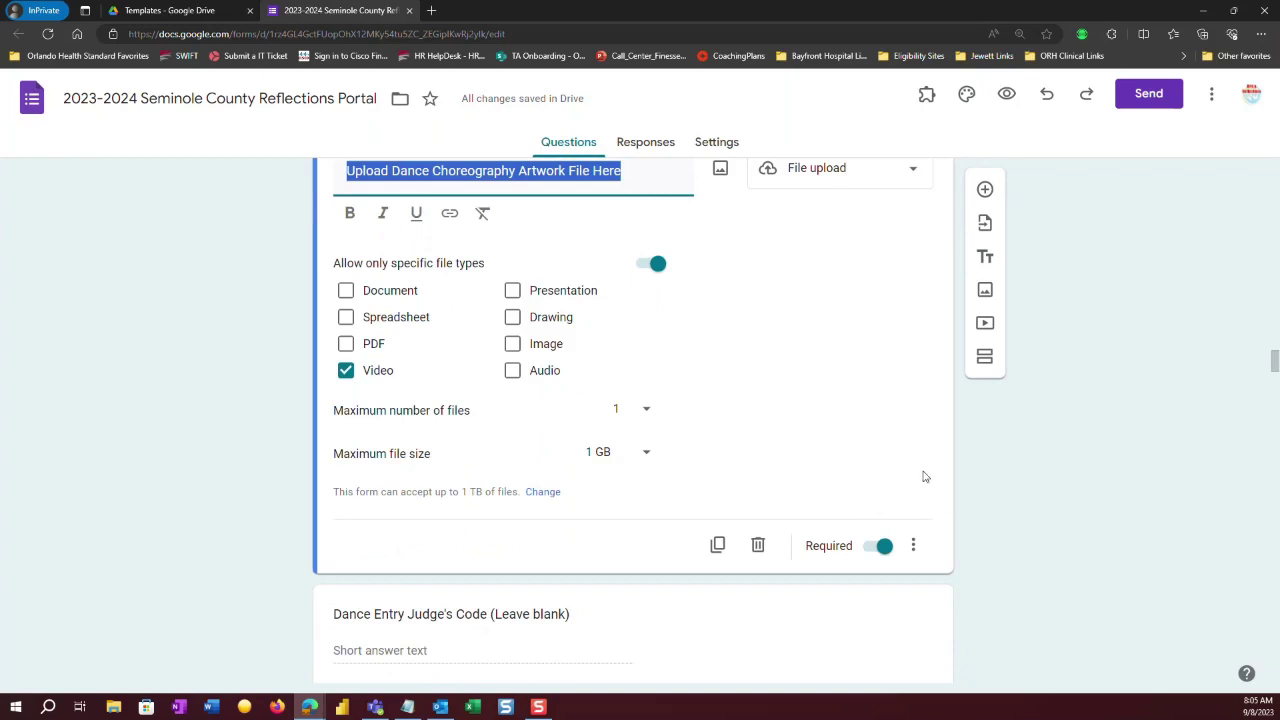
left_click(718, 547)
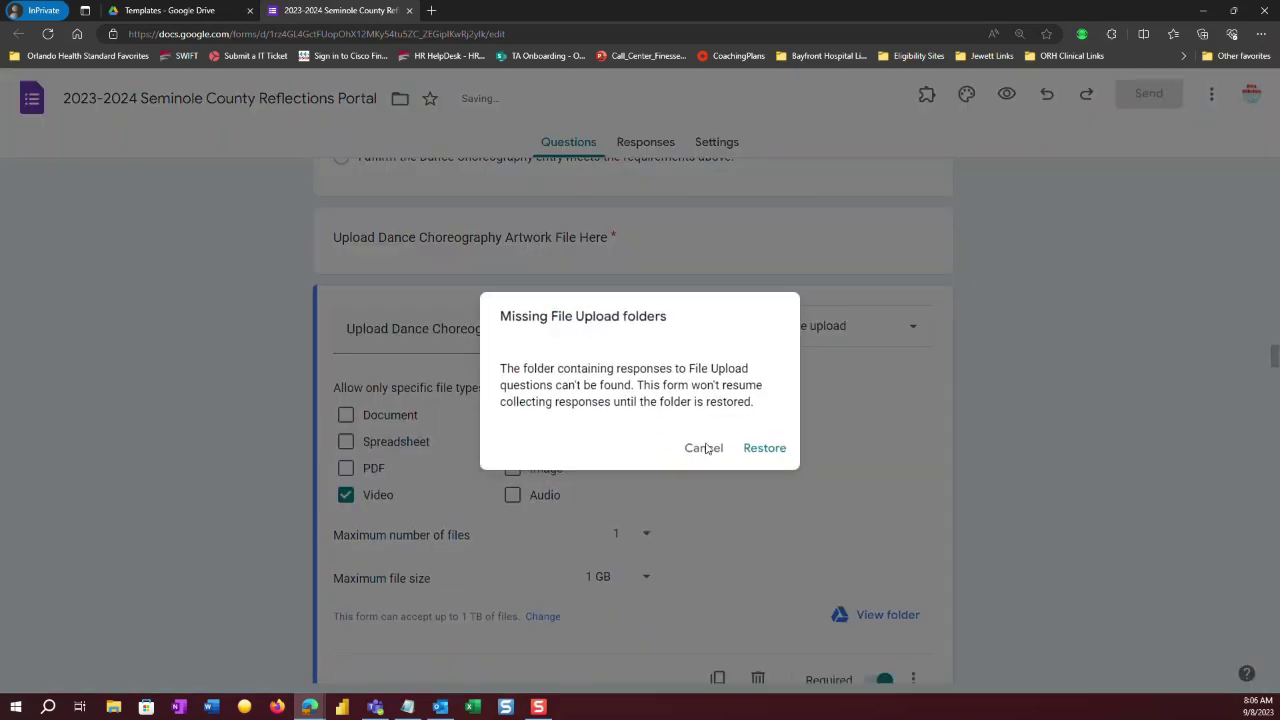
left_click(704, 448)
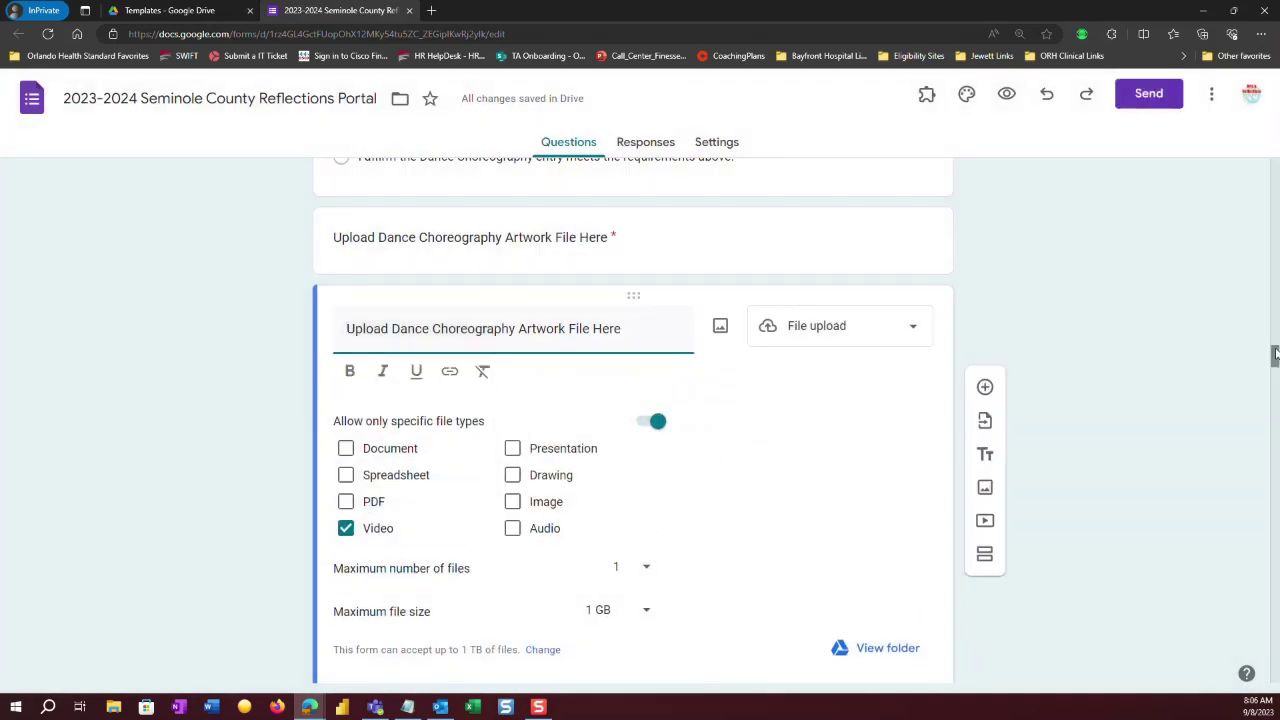
left_click_drag(1274, 365, 1274, 358)
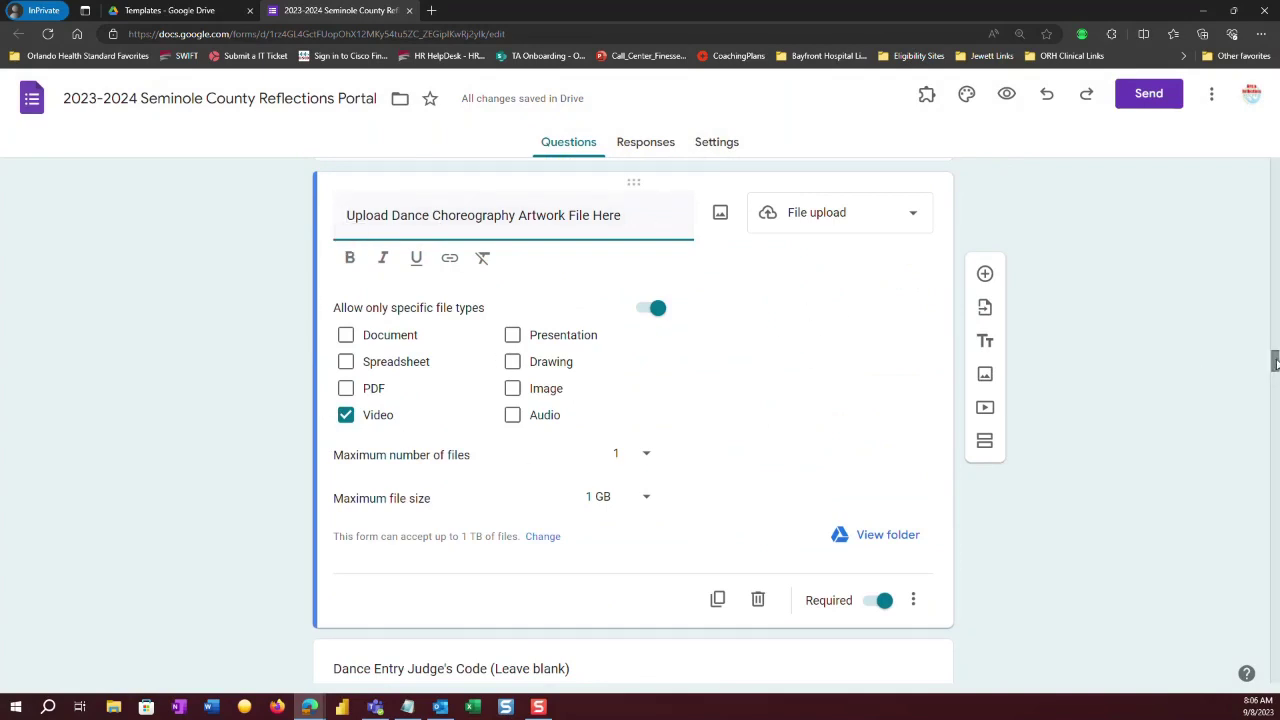
left_click_drag(1274, 362, 1274, 348)
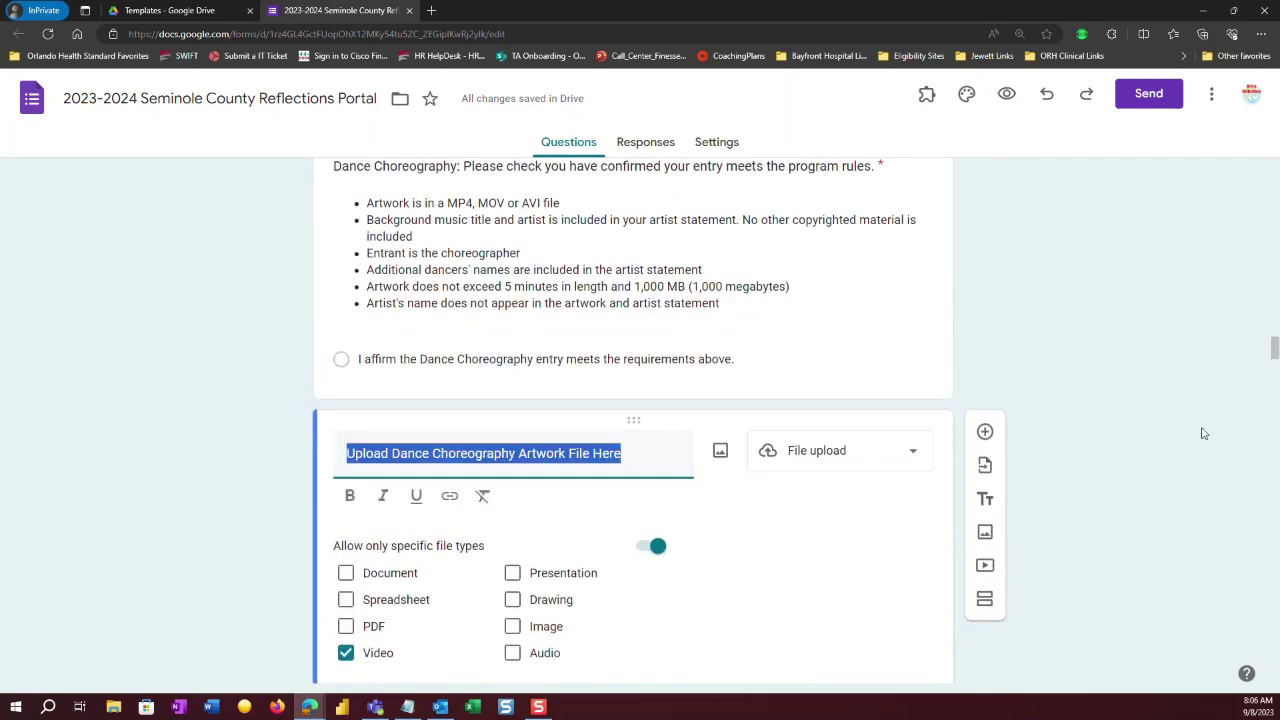
Delete the original Dance Choreography upload question and dismiss the warning again.
scroll(1275, 355, "down", 4)
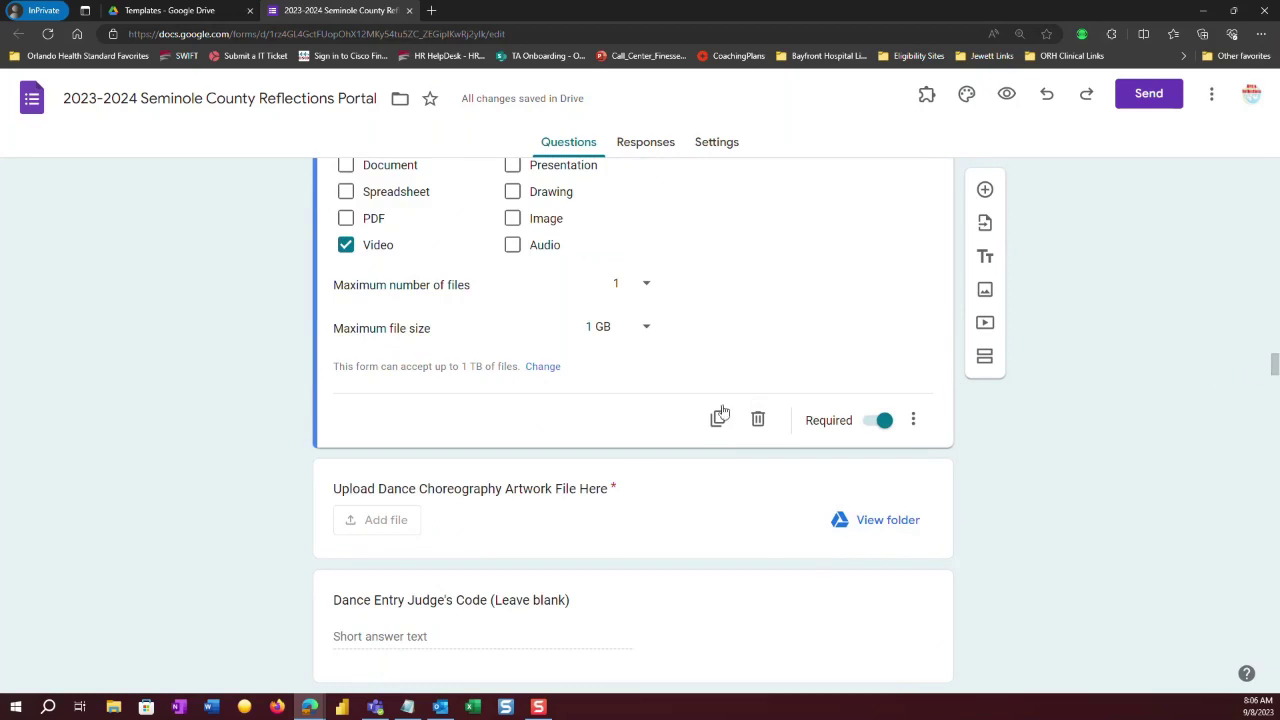
left_click(758, 421)
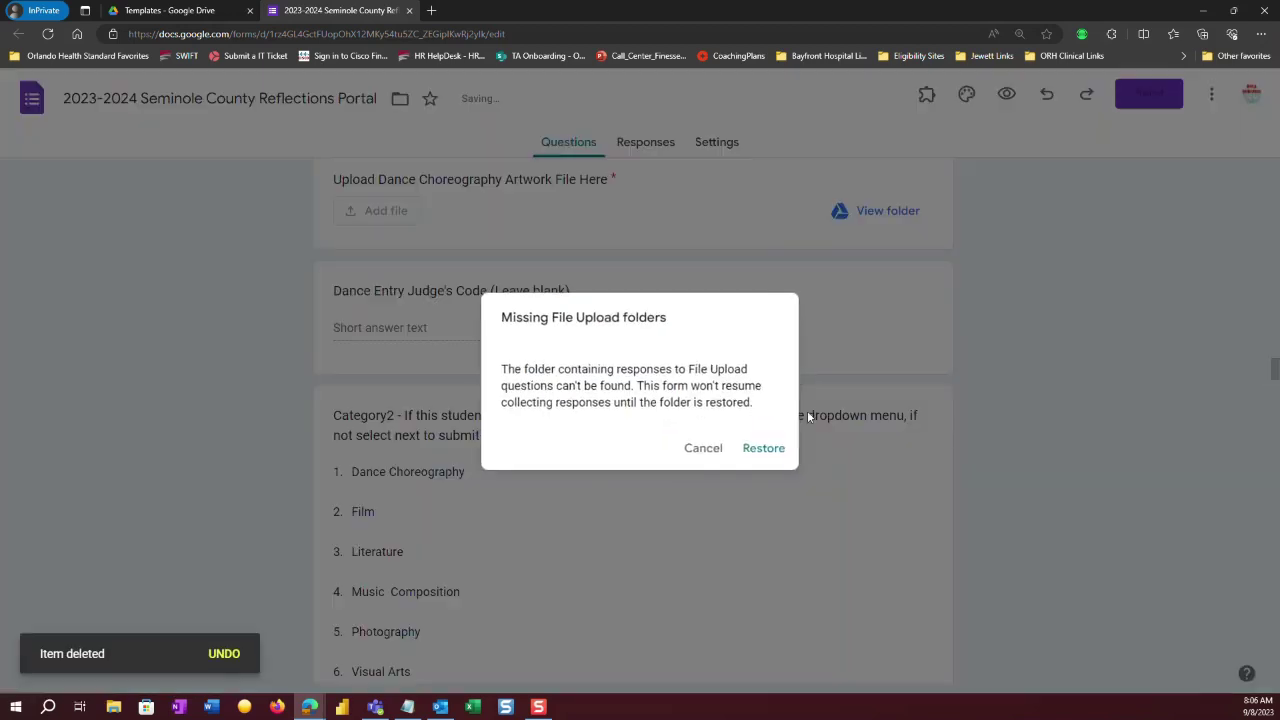
left_click(700, 449)
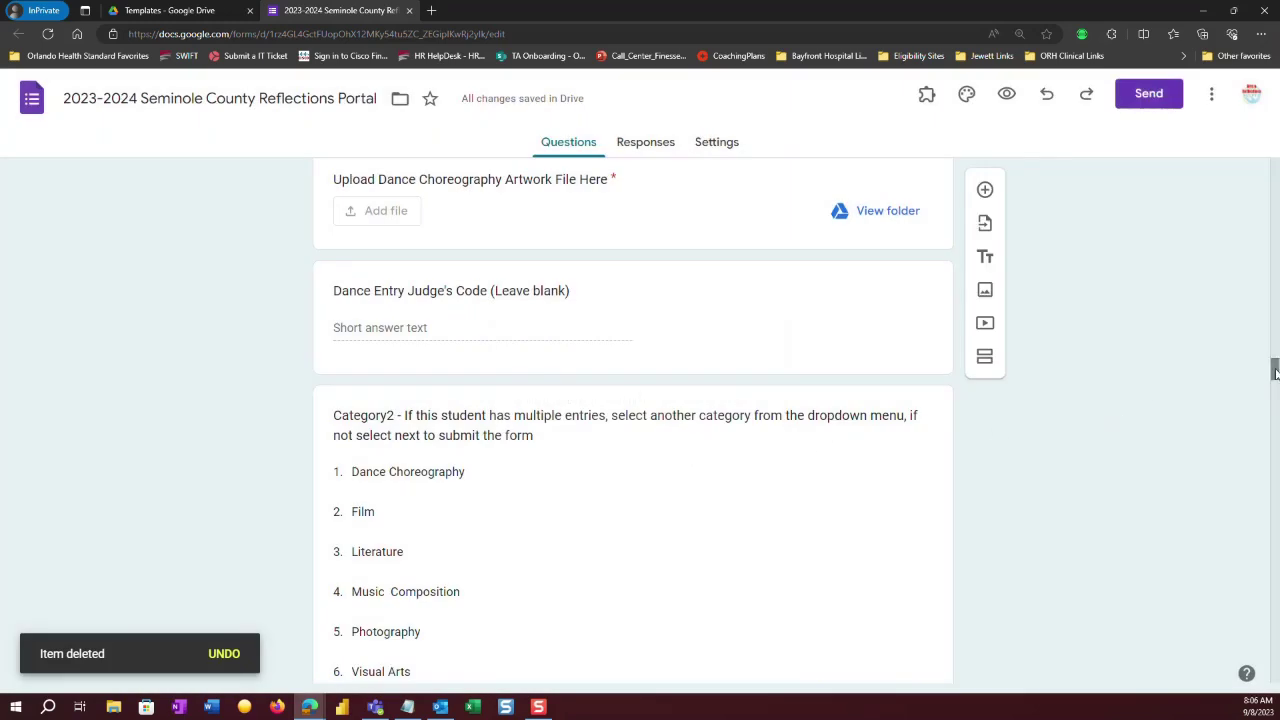
scroll(1275, 372, "up", 2)
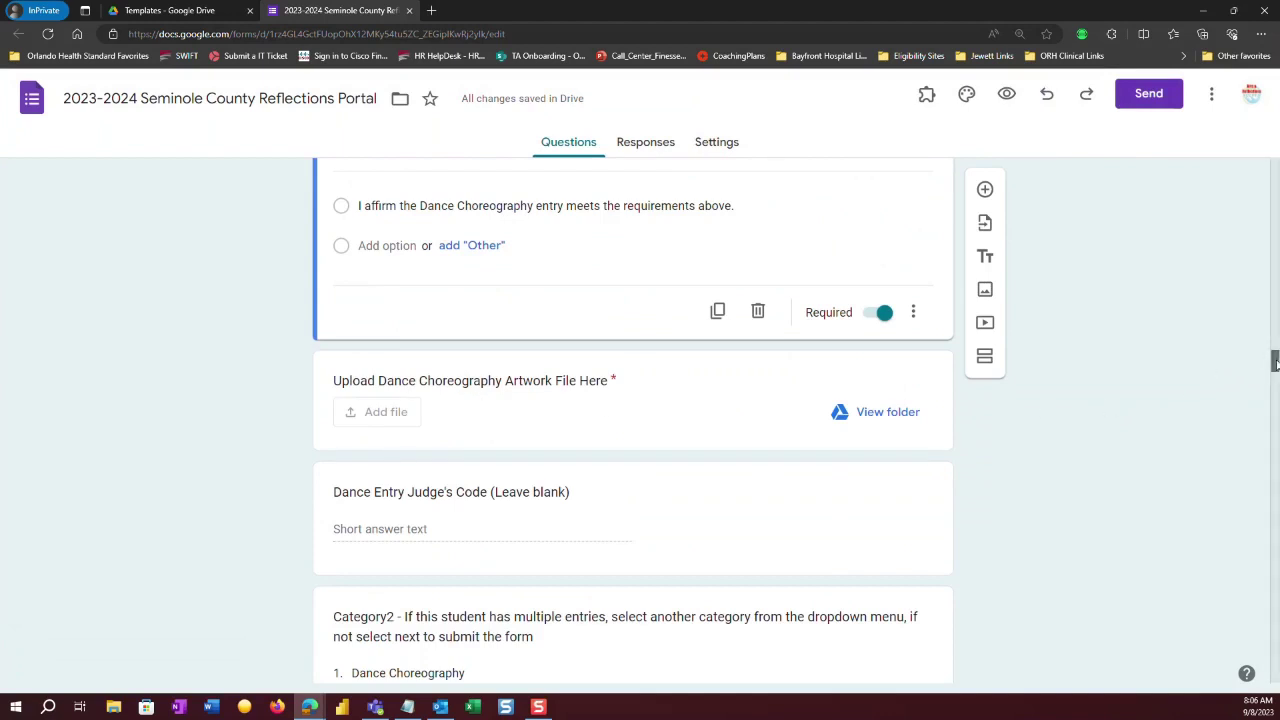
Duplicate the Upload Film Artwork question and cancel the missing upload folders warning.
left_click_drag(1275, 363, 1275, 420)
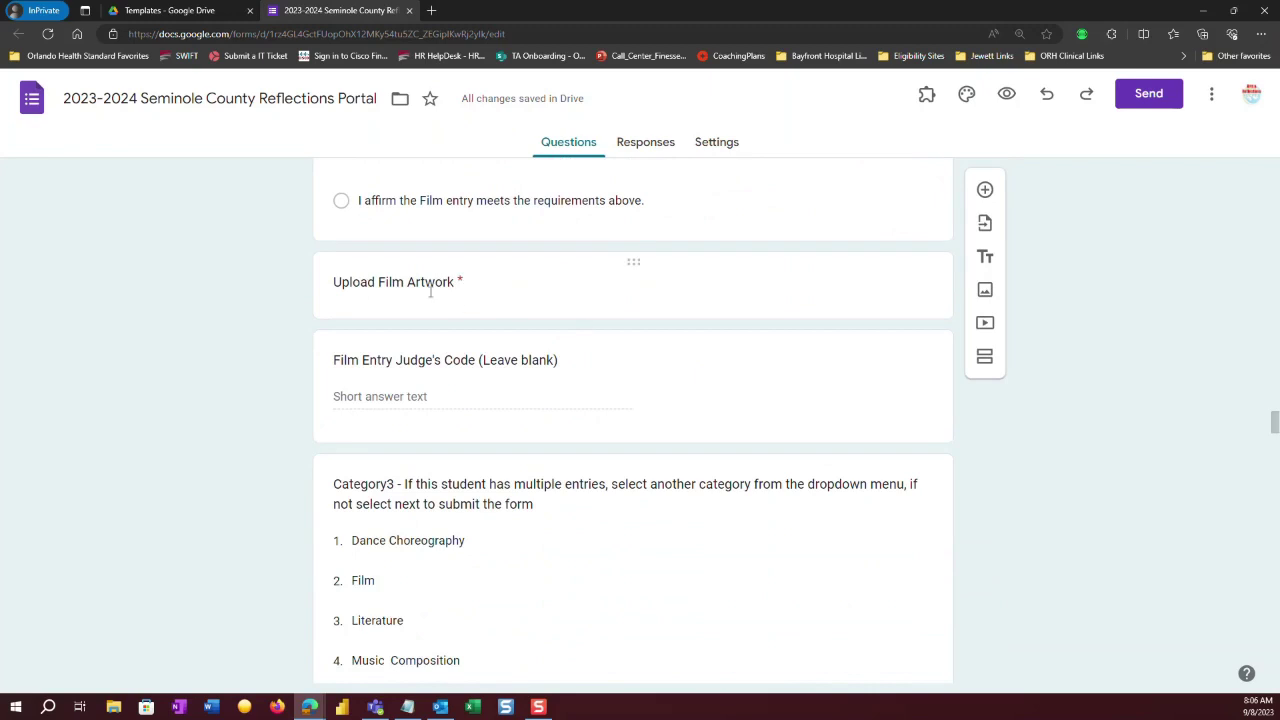
left_click(461, 307)
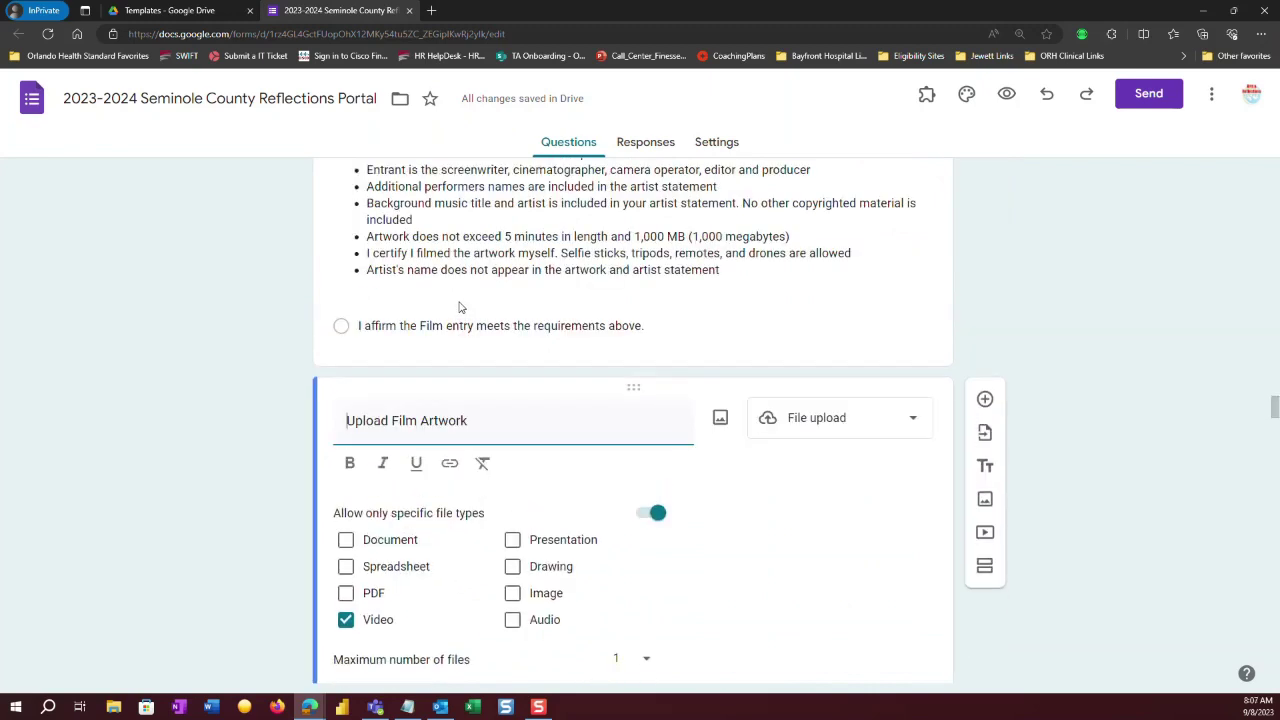
left_click_drag(1275, 405, 1275, 418)
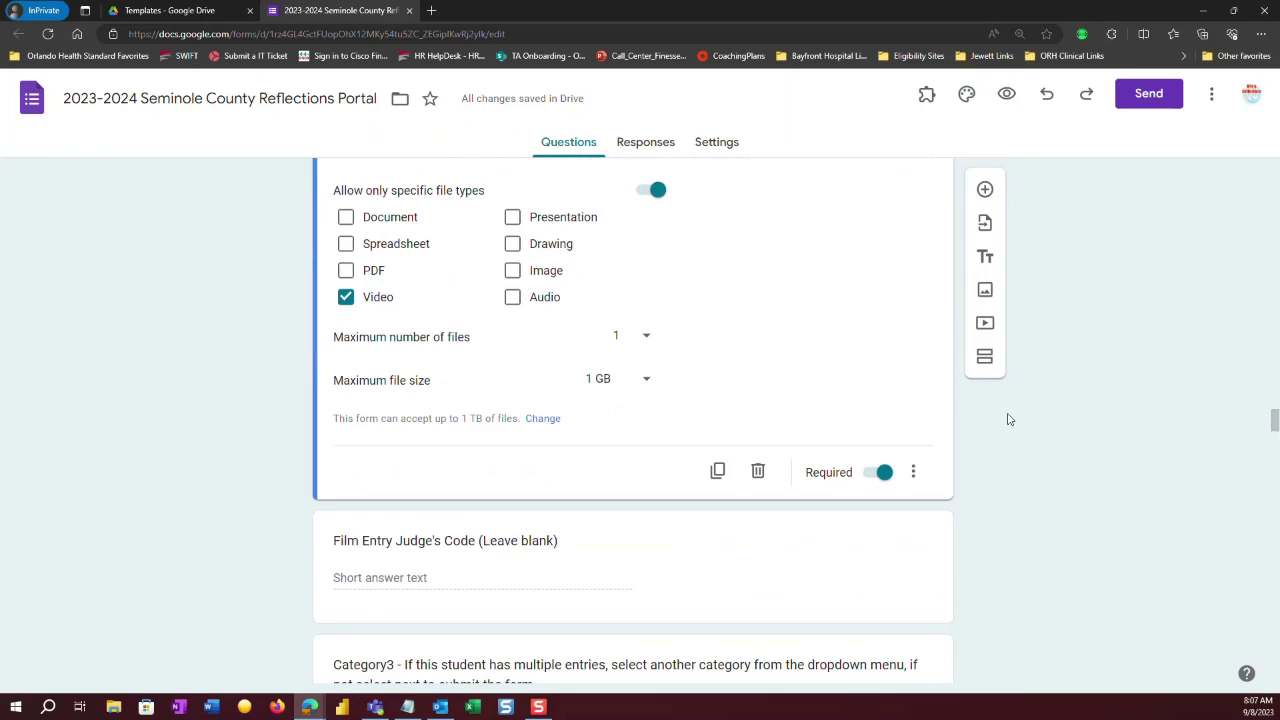
left_click(717, 470)
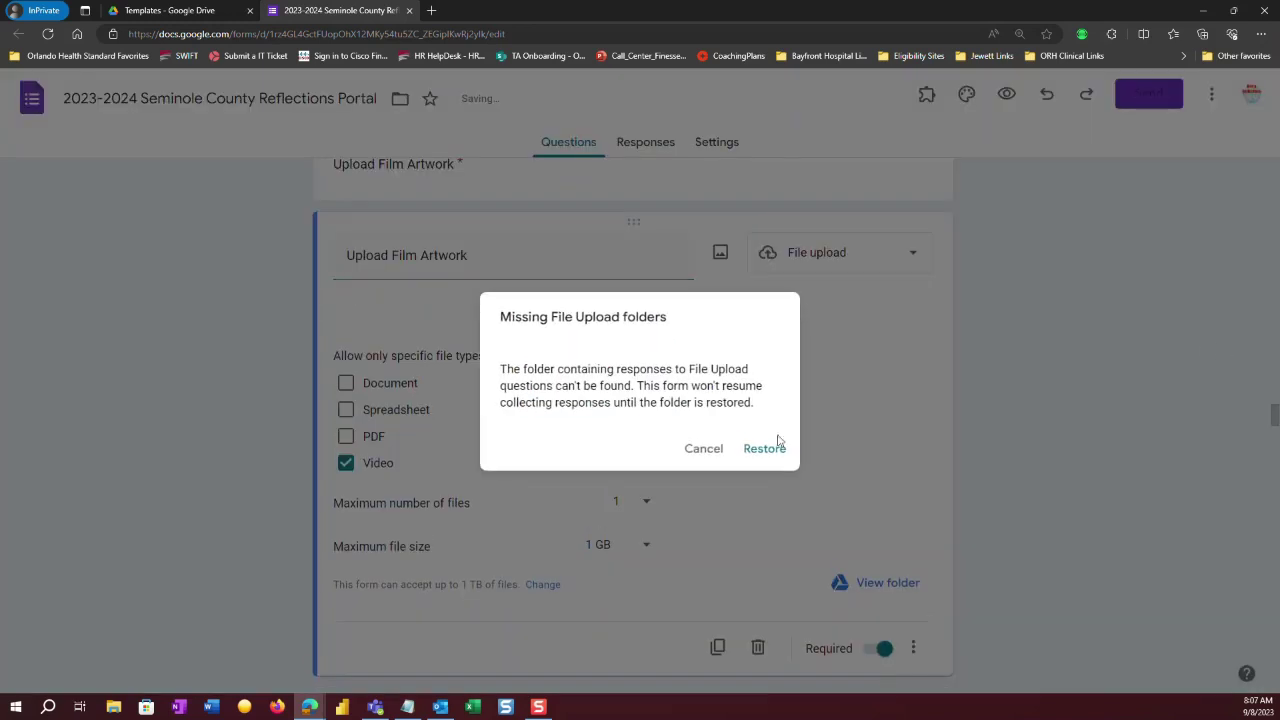
left_click(701, 449)
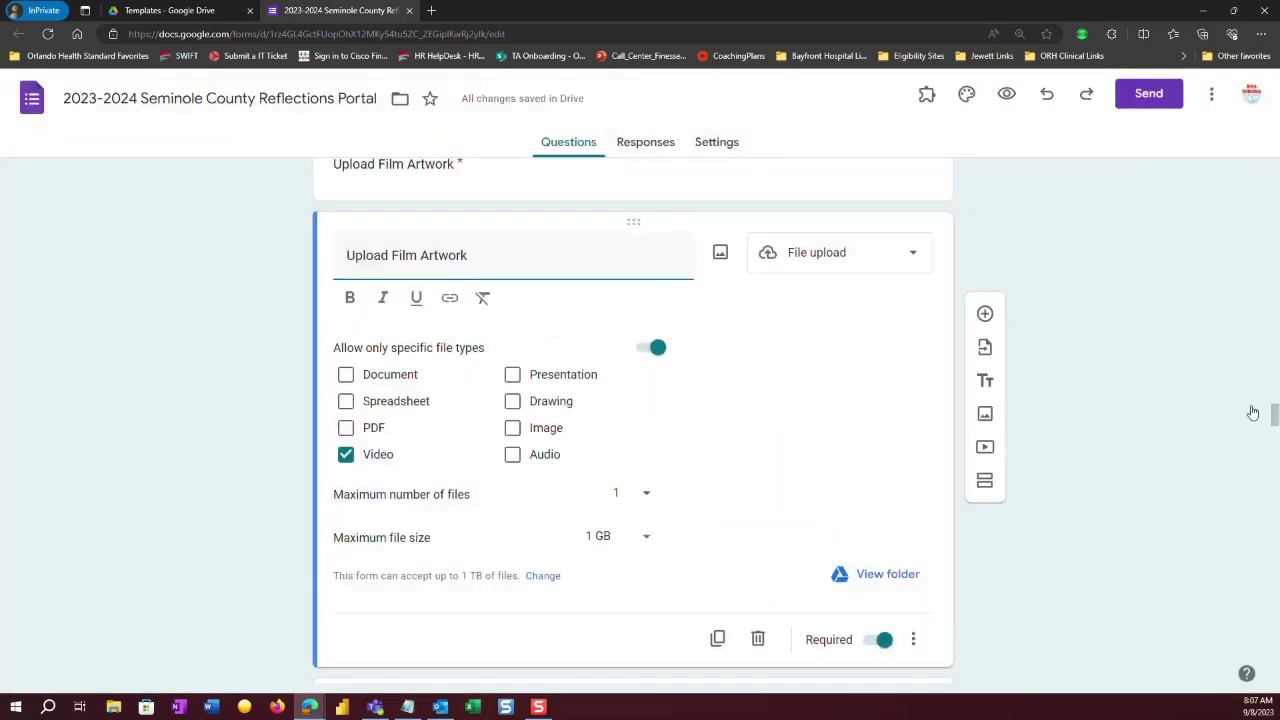
Delete the extra Upload Film Artwork question and cancel the missing-folders warning again.
scroll(1274, 413, "up", 1)
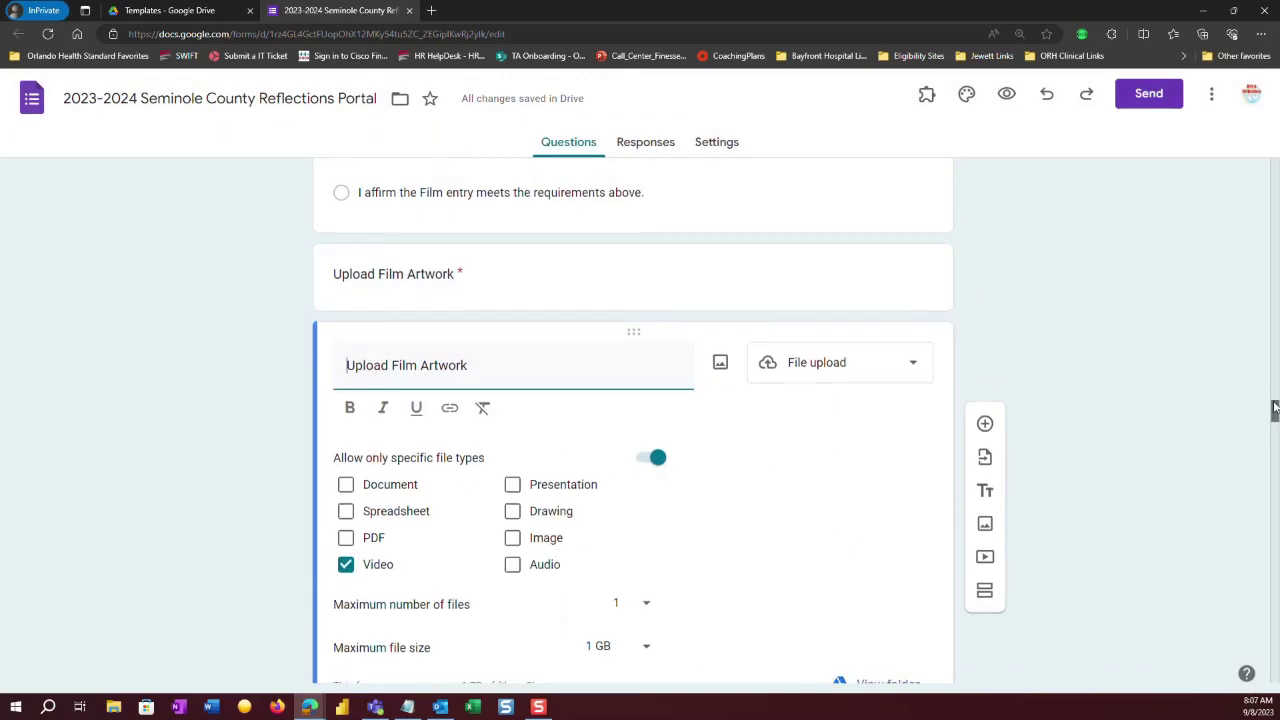
triple_click(683, 336)
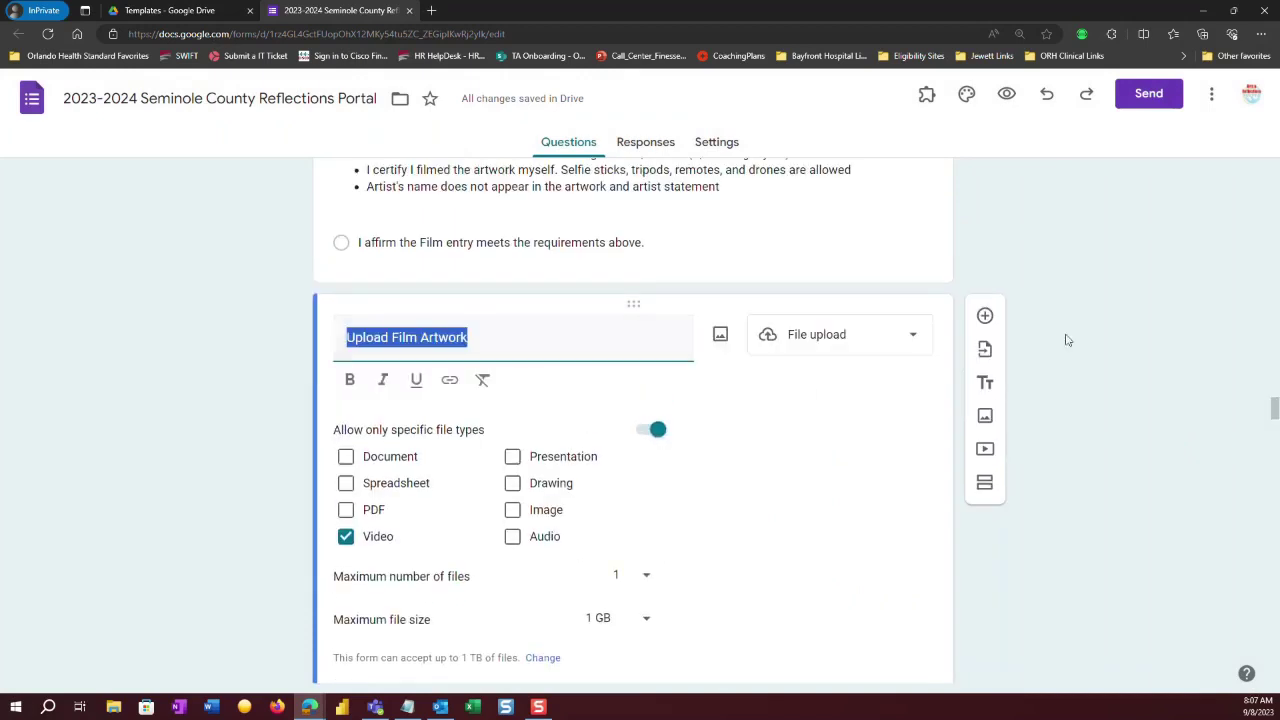
scroll(1262, 390, "down", 2)
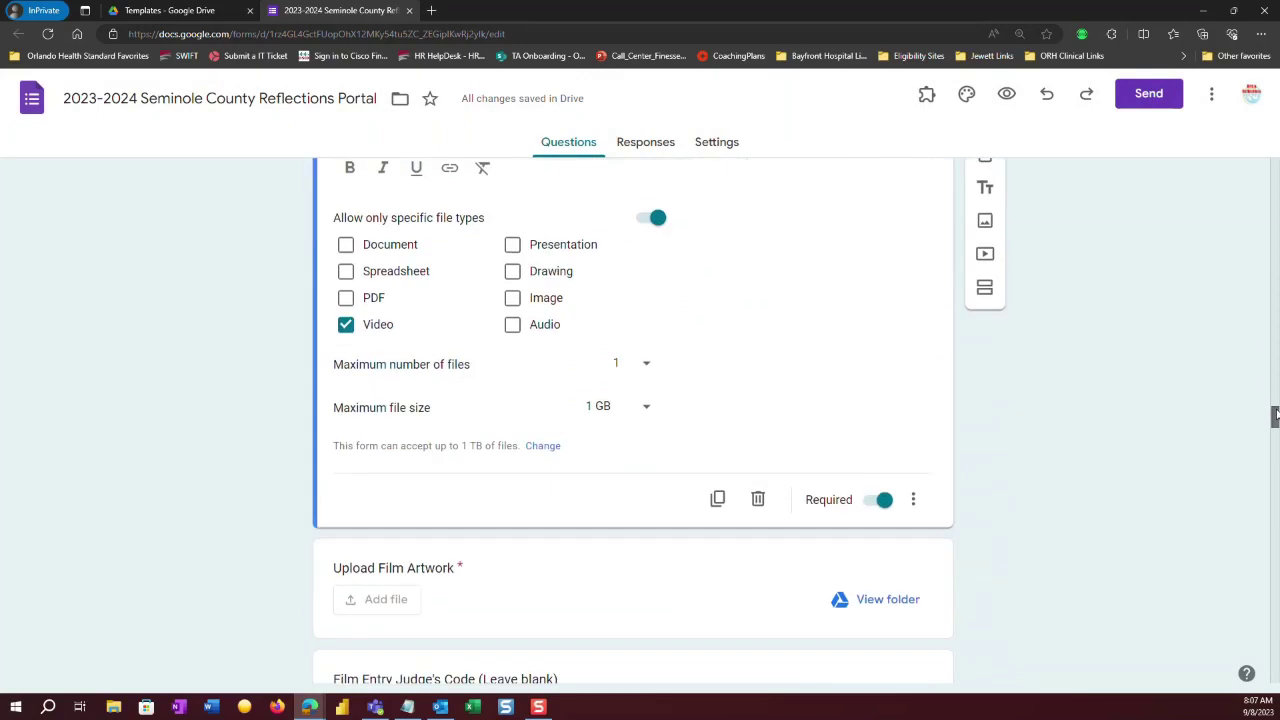
left_click(758, 499)
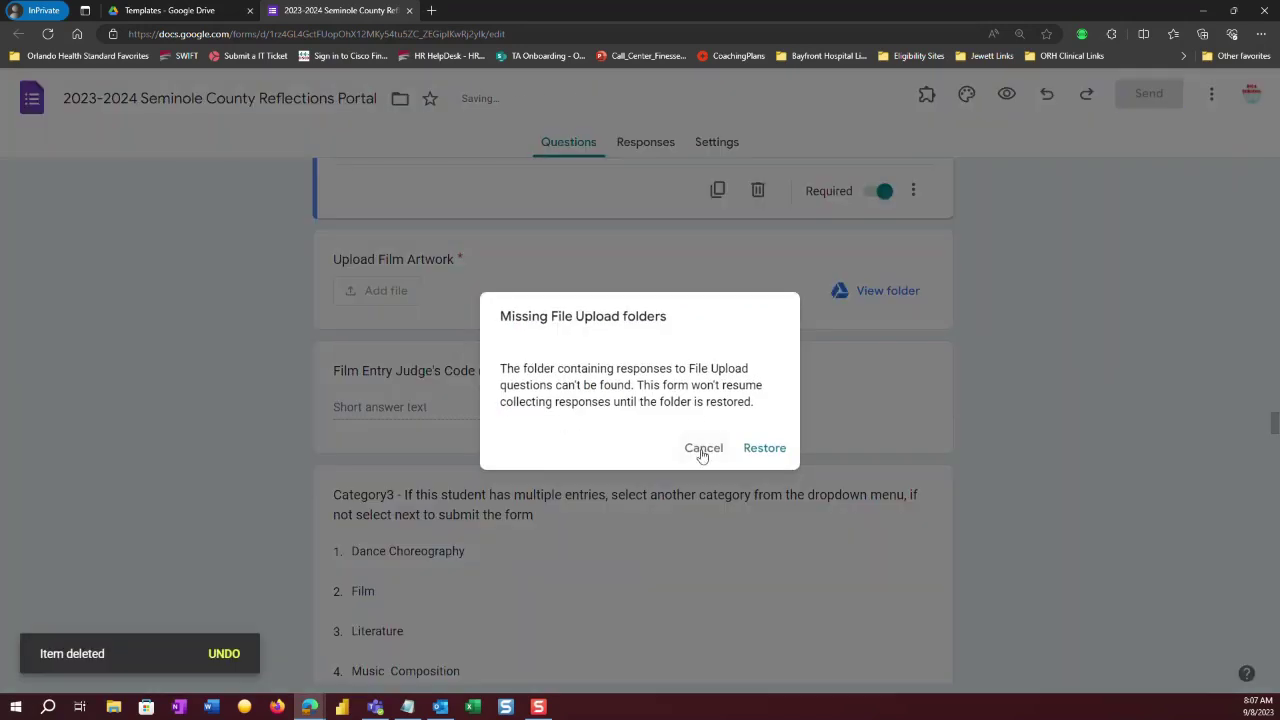
left_click(703, 449)
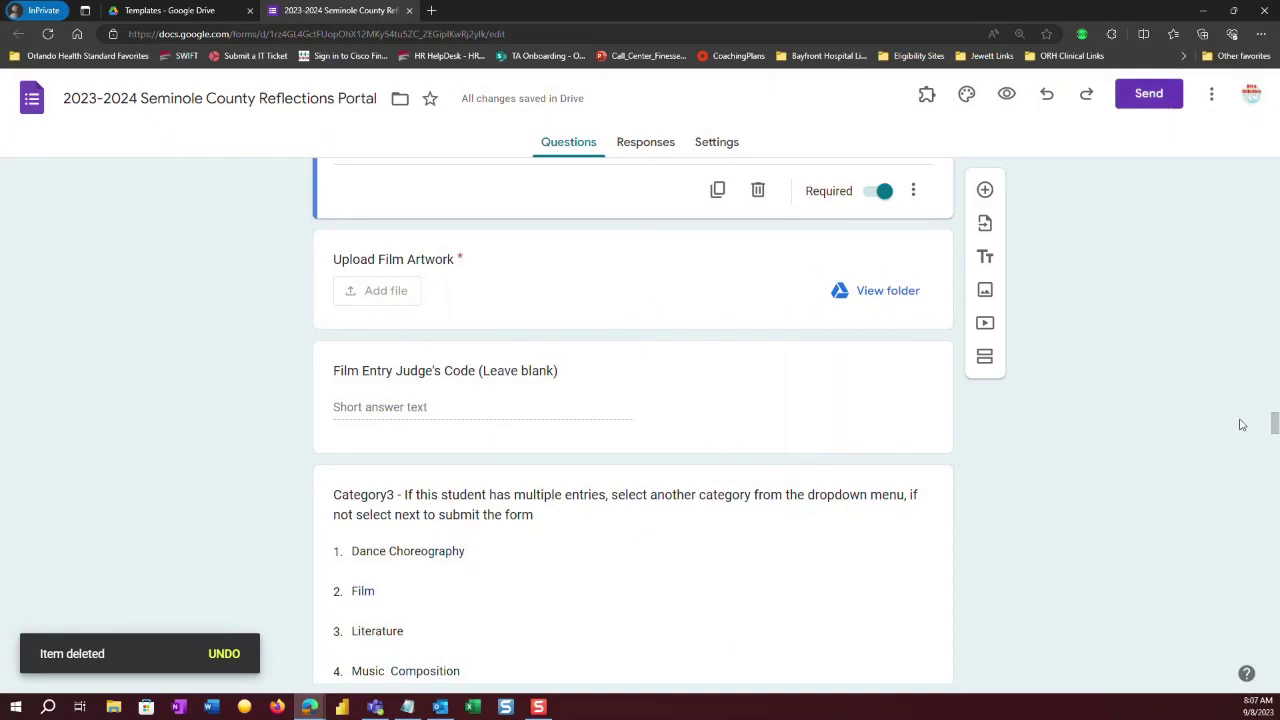
Duplicate the Upload Literature Artwork question and cancel the missing upload folders warning.
left_click_drag(1274, 422, 1274, 478)
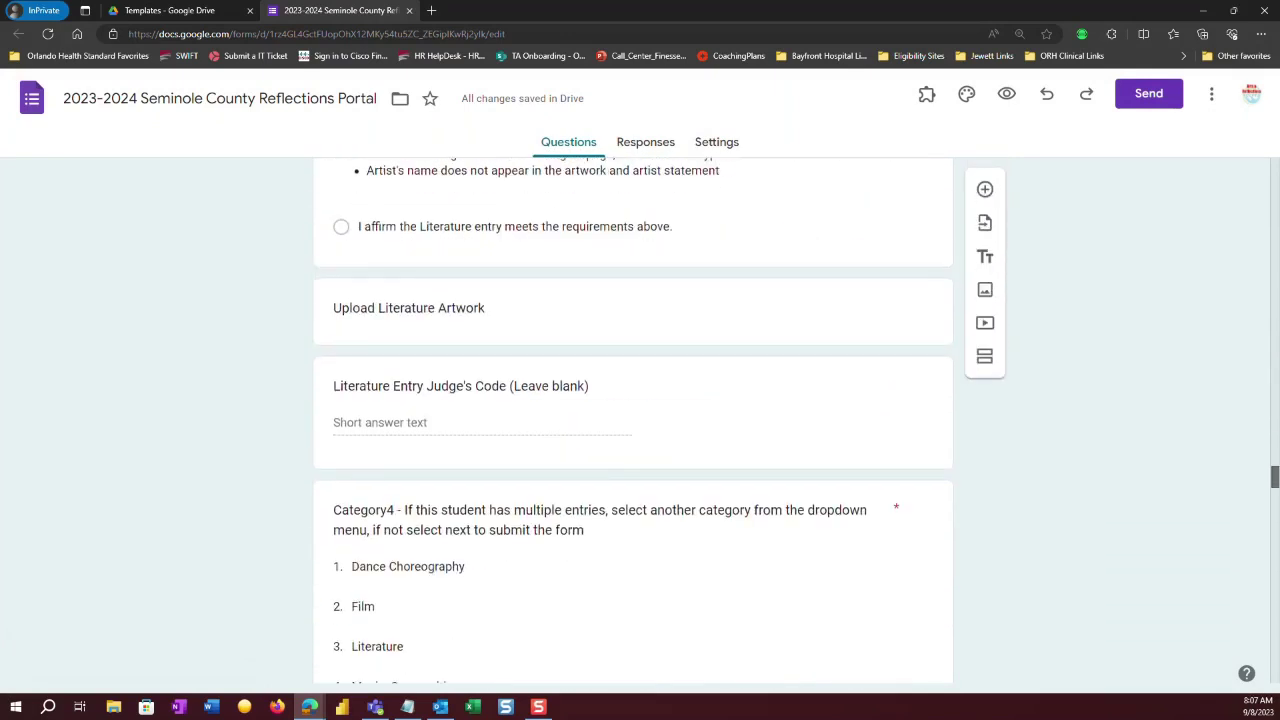
left_click(518, 328)
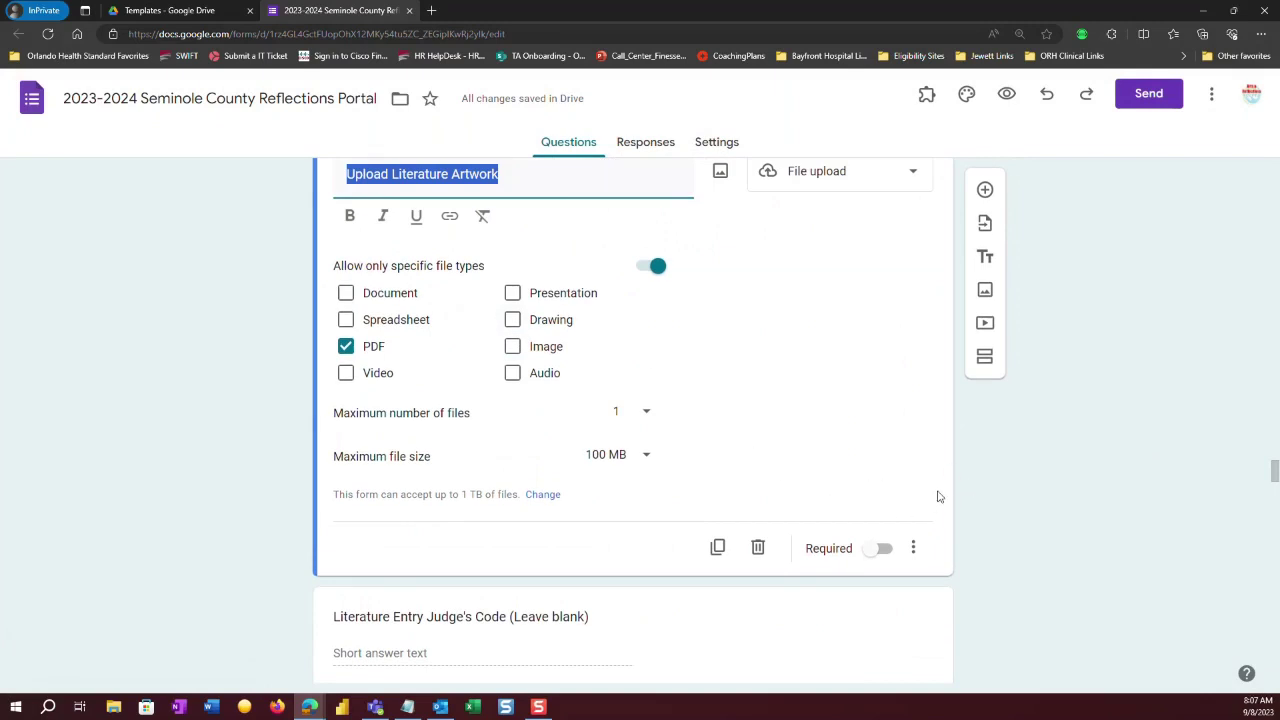
left_click(717, 547)
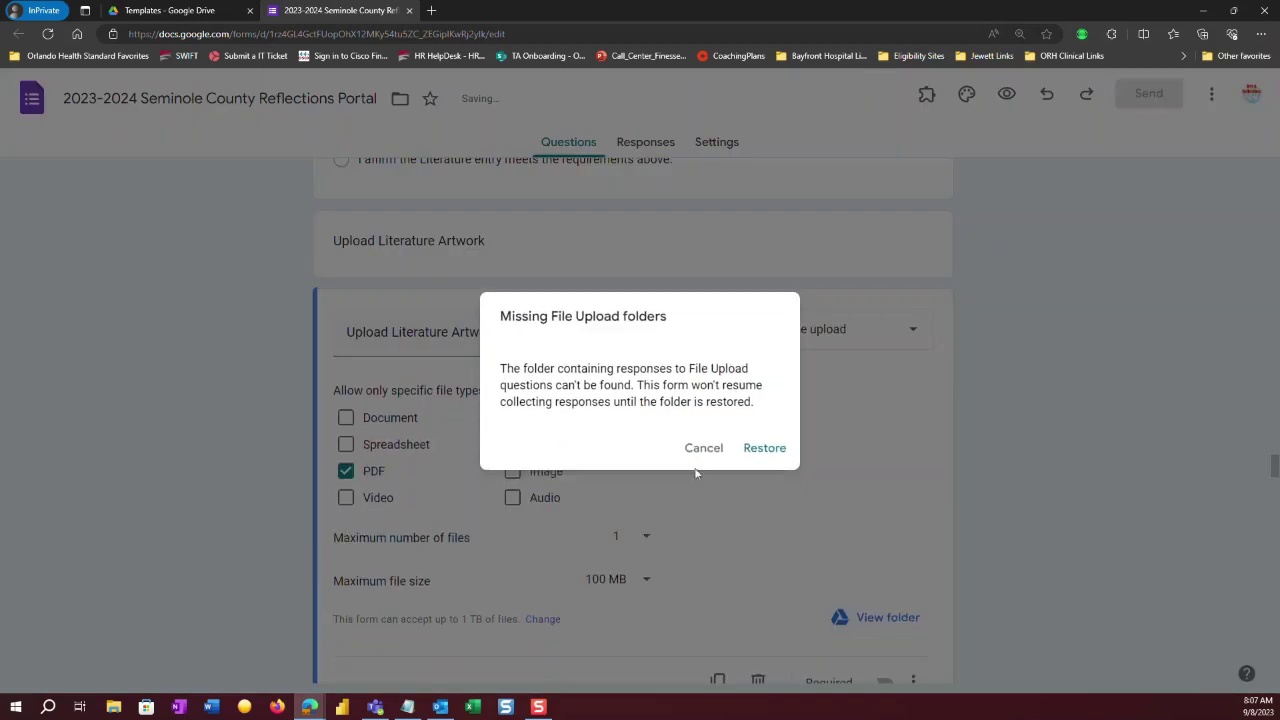
left_click(704, 449)
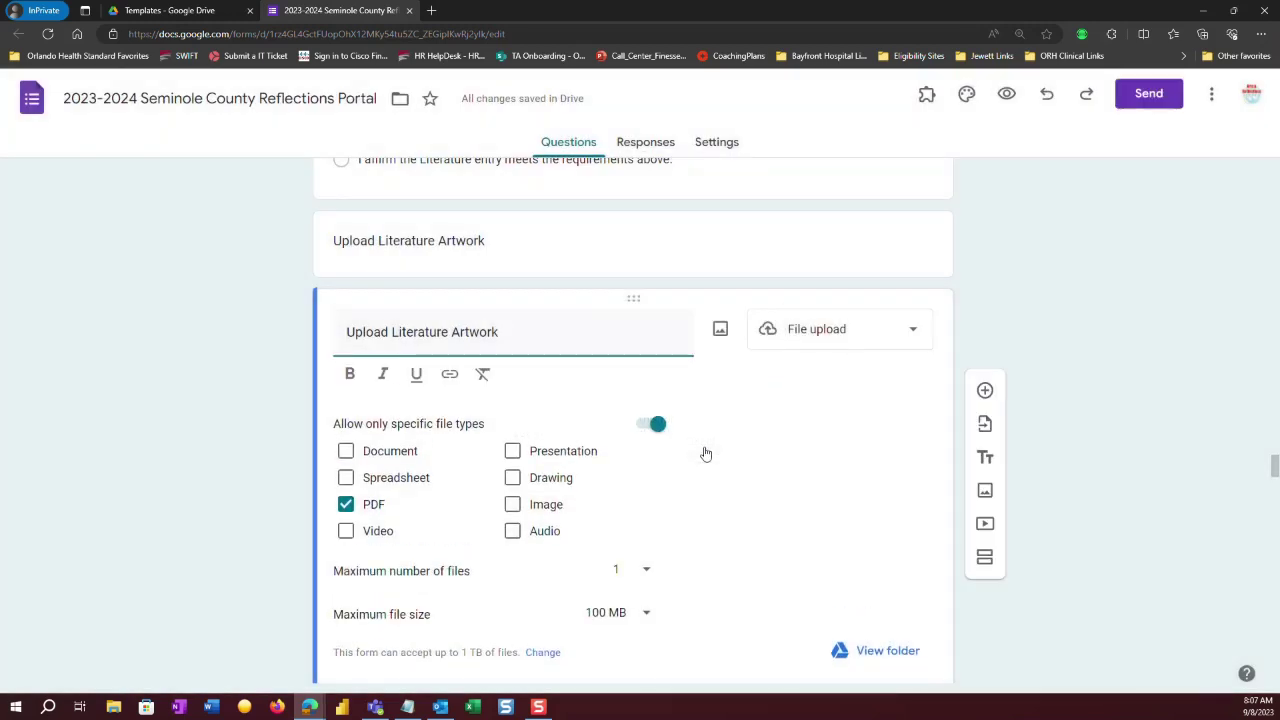
Delete the older Upload Literature Artwork question and cancel the warning again.
left_click(697, 250)
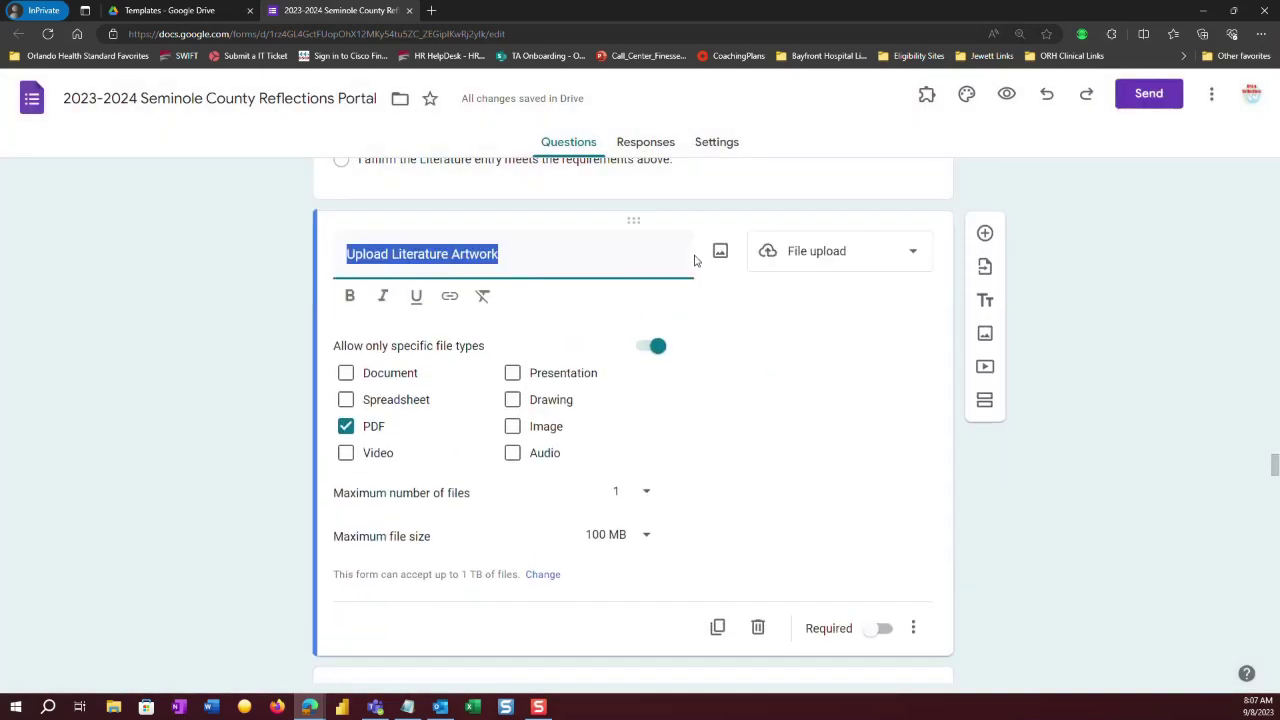
left_click(759, 623)
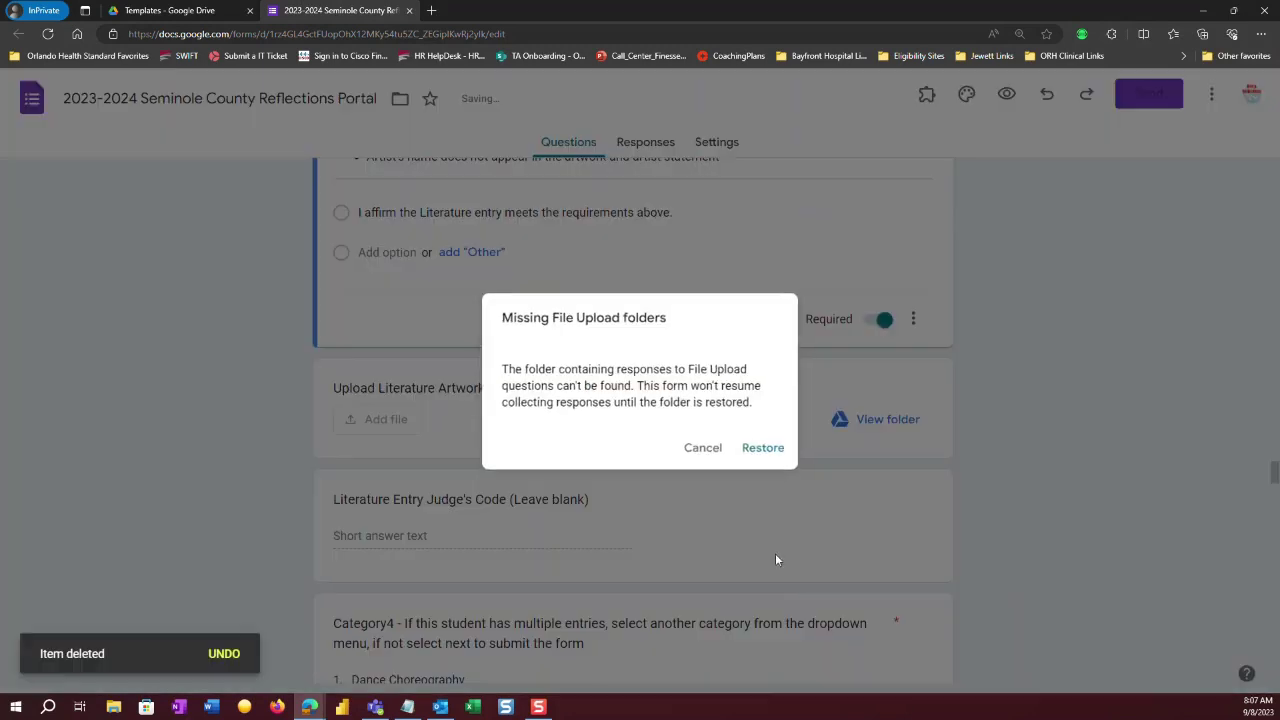
left_click(704, 449)
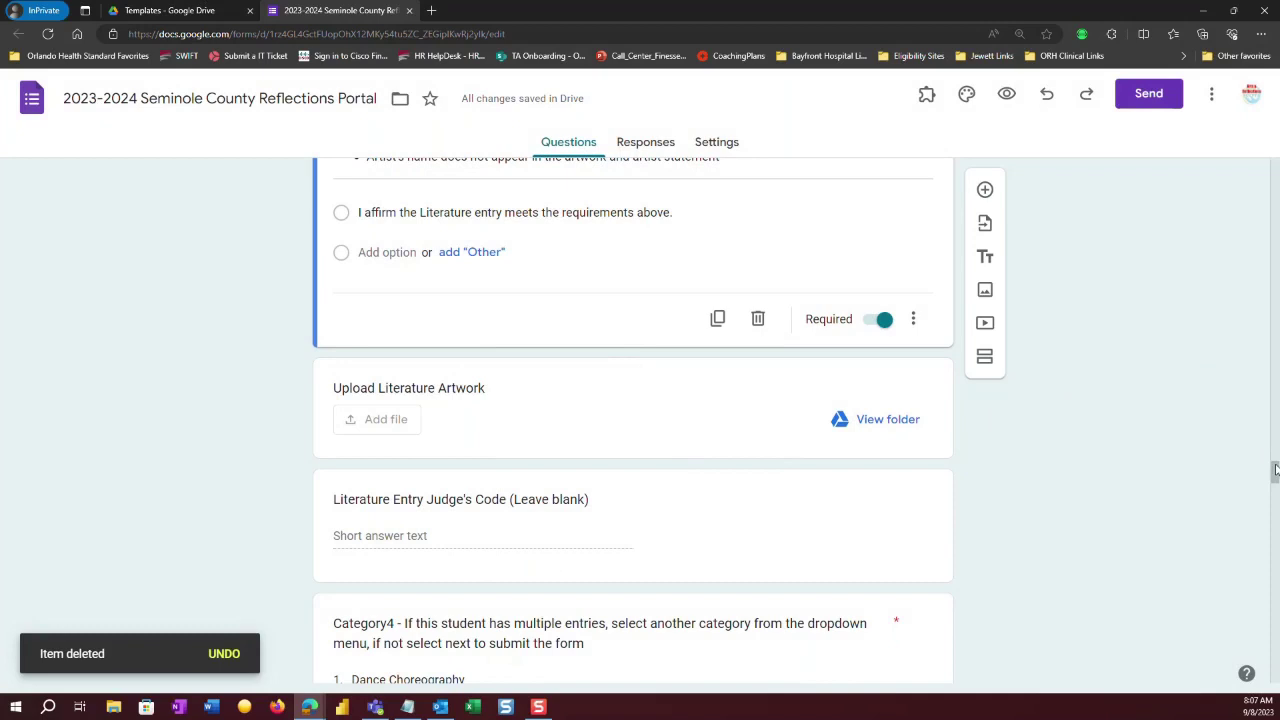
left_click_drag(1274, 474, 1274, 533)
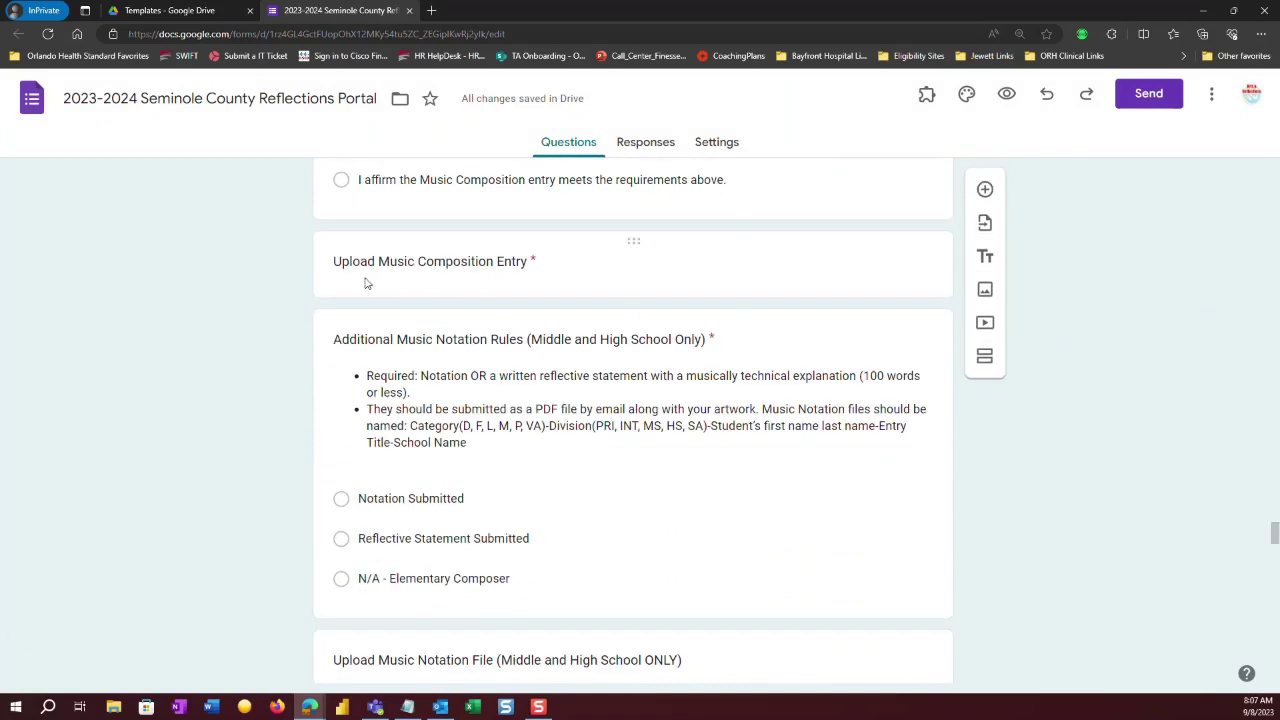
Duplicate the Upload Music Composition Entry question and cancel the missing upload folders warning.
left_click(563, 285)
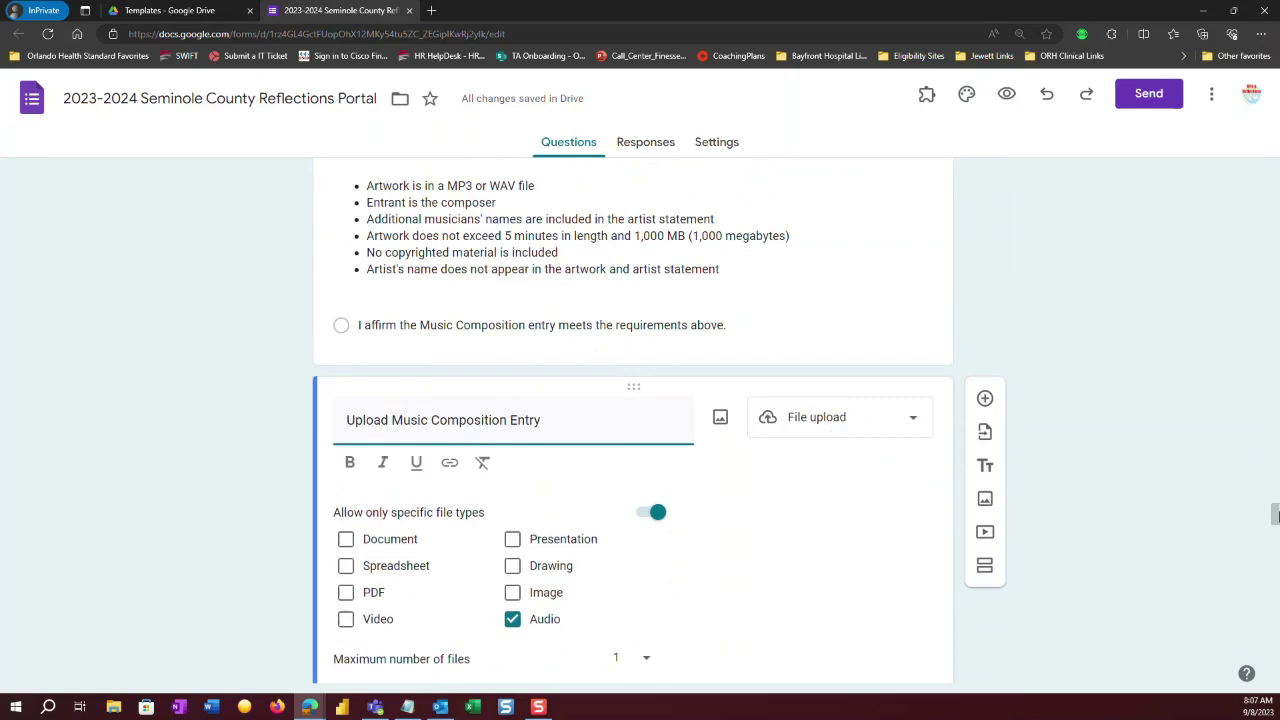
scroll(1259, 506, "down", 4)
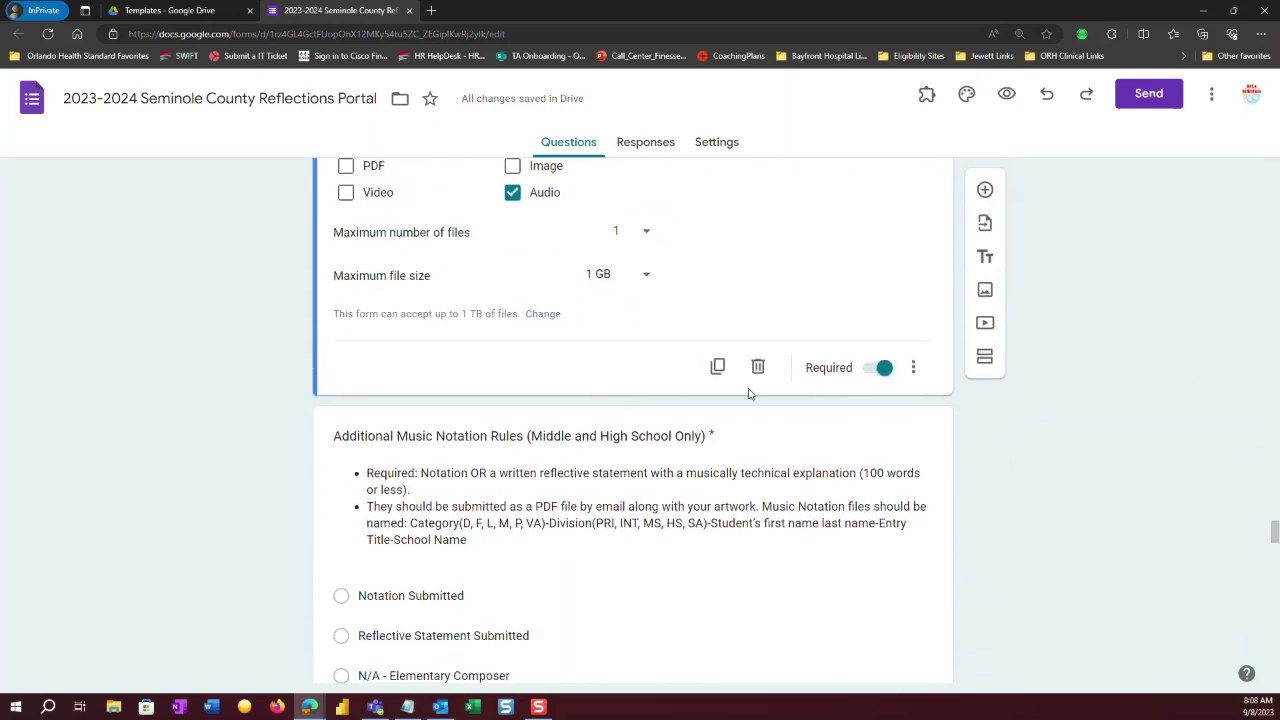
left_click(717, 368)
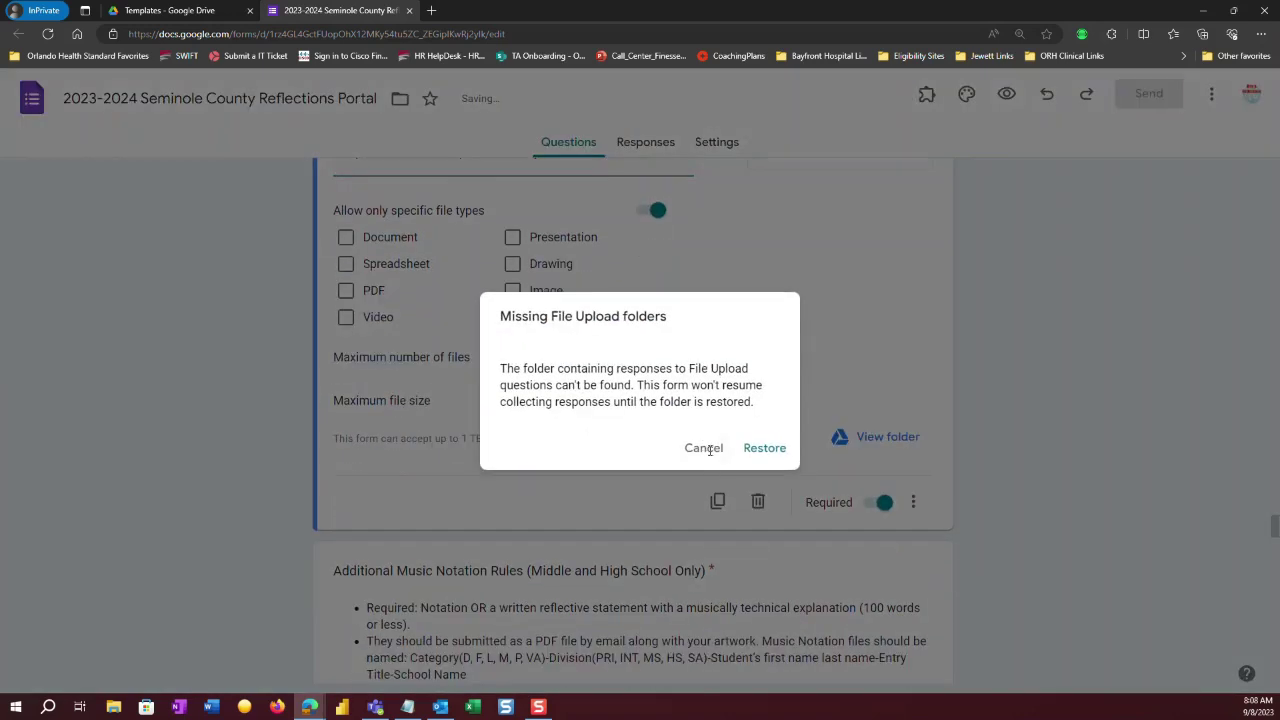
left_click(703, 448)
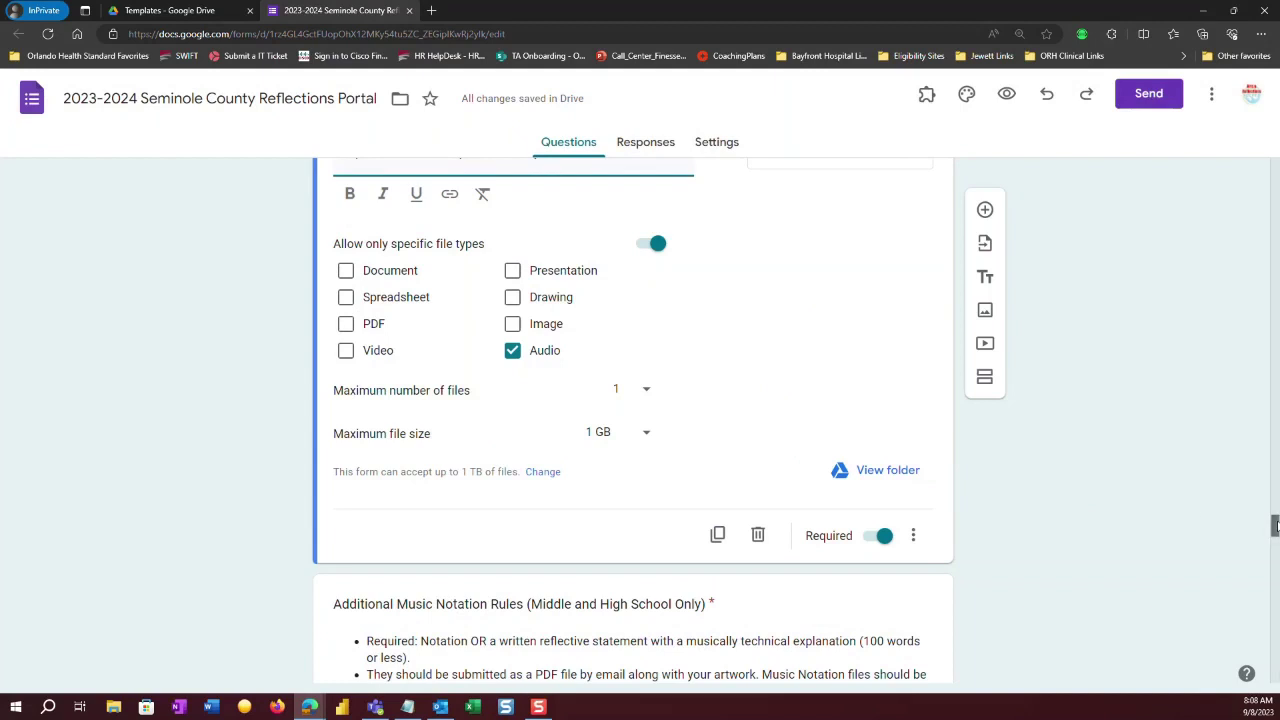
Delete the older Upload Music Composition Entry question and cancel the warning again.
scroll(1275, 527, "up", 4)
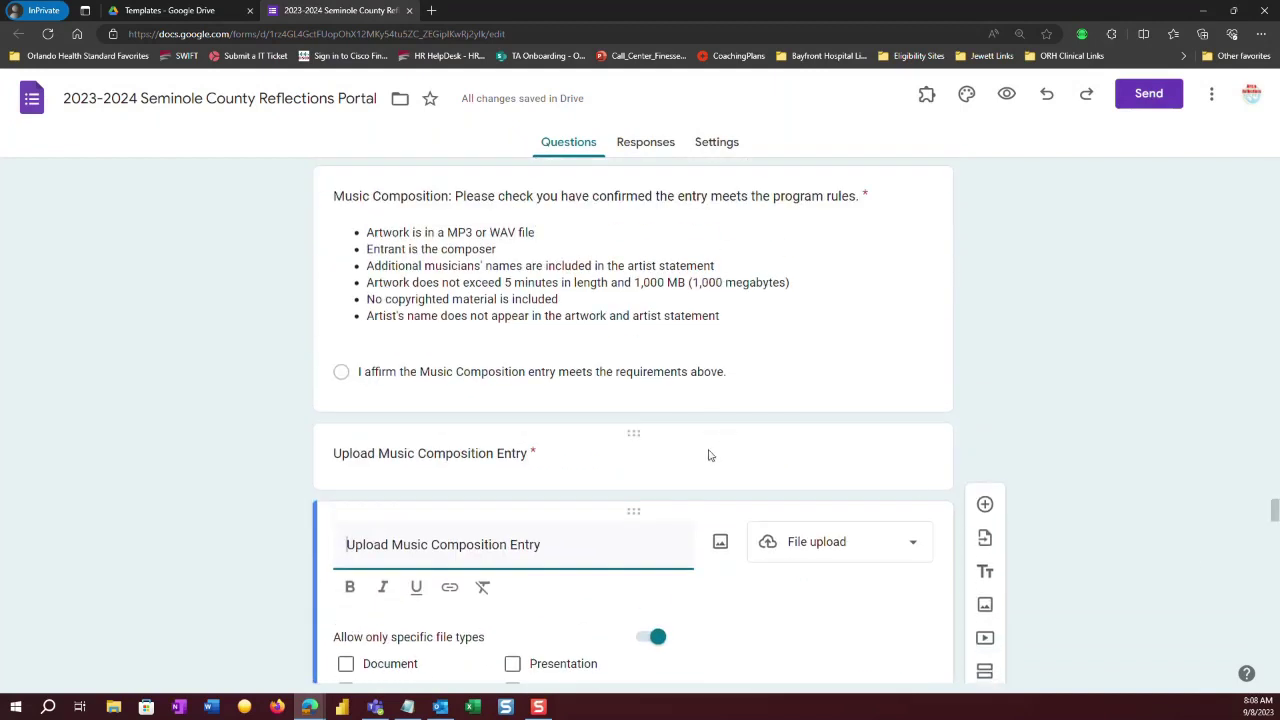
left_click(708, 455)
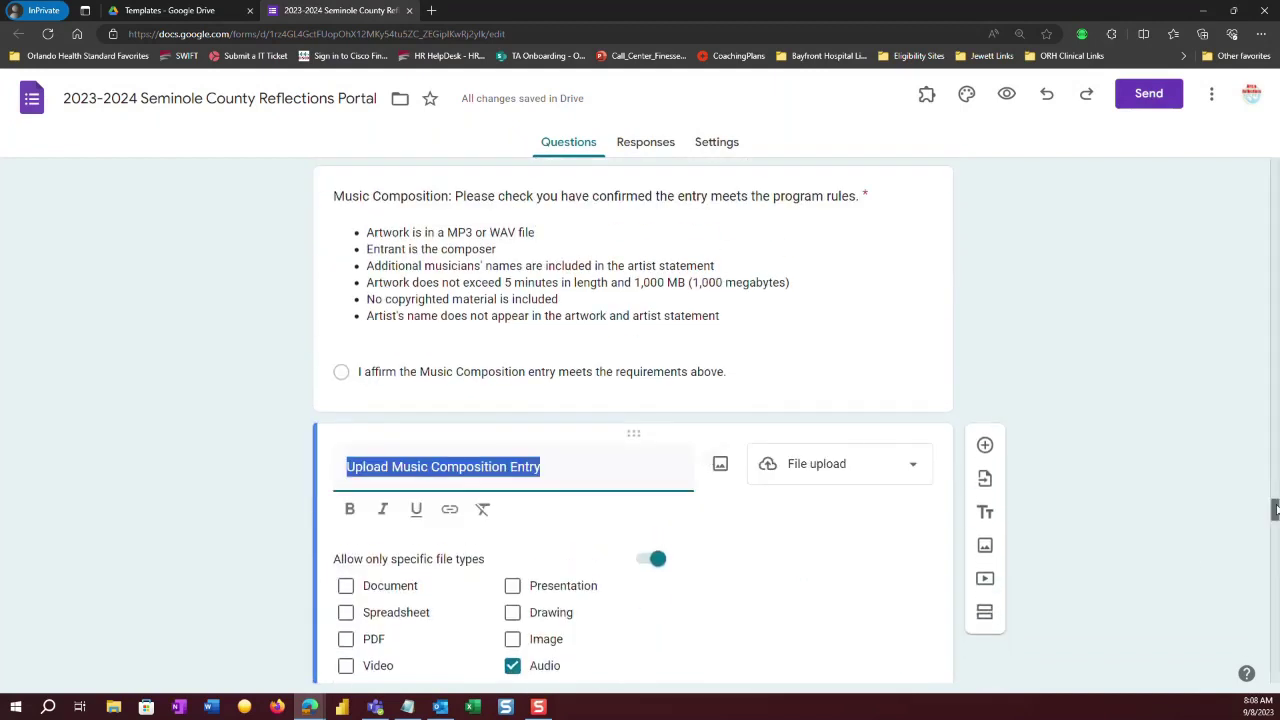
scroll(1268, 511, "down", 4)
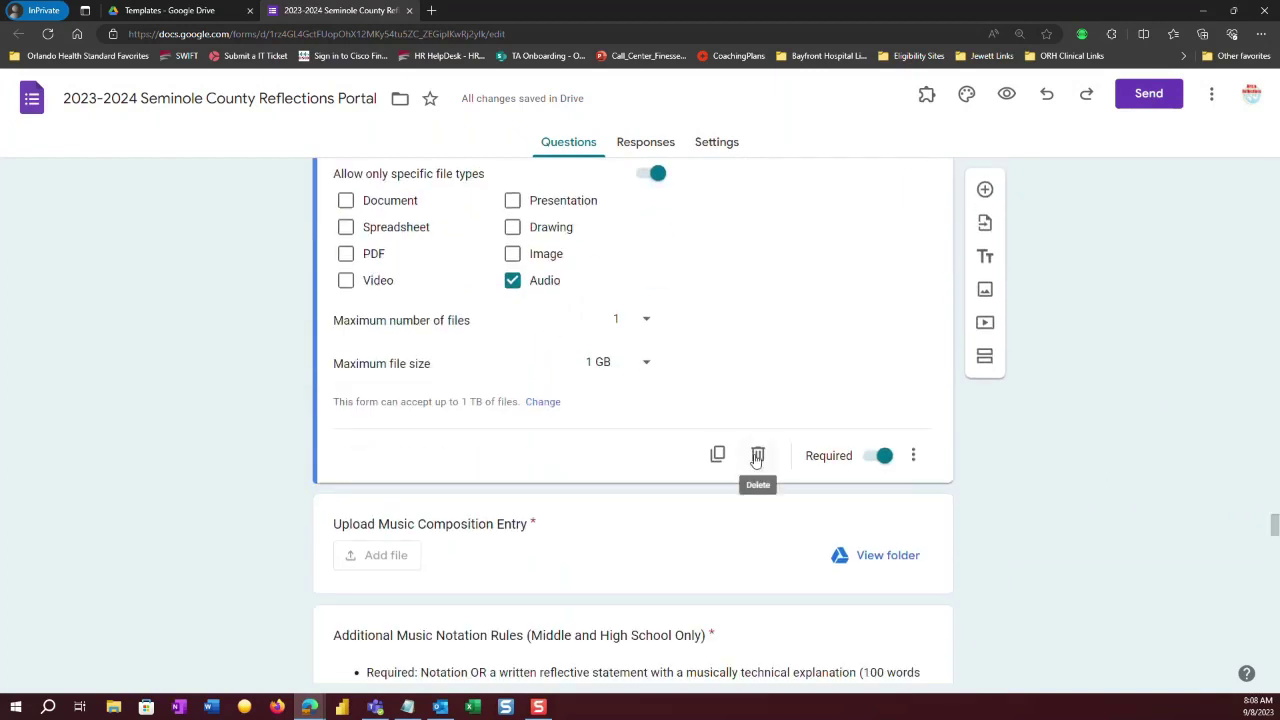
left_click(757, 427)
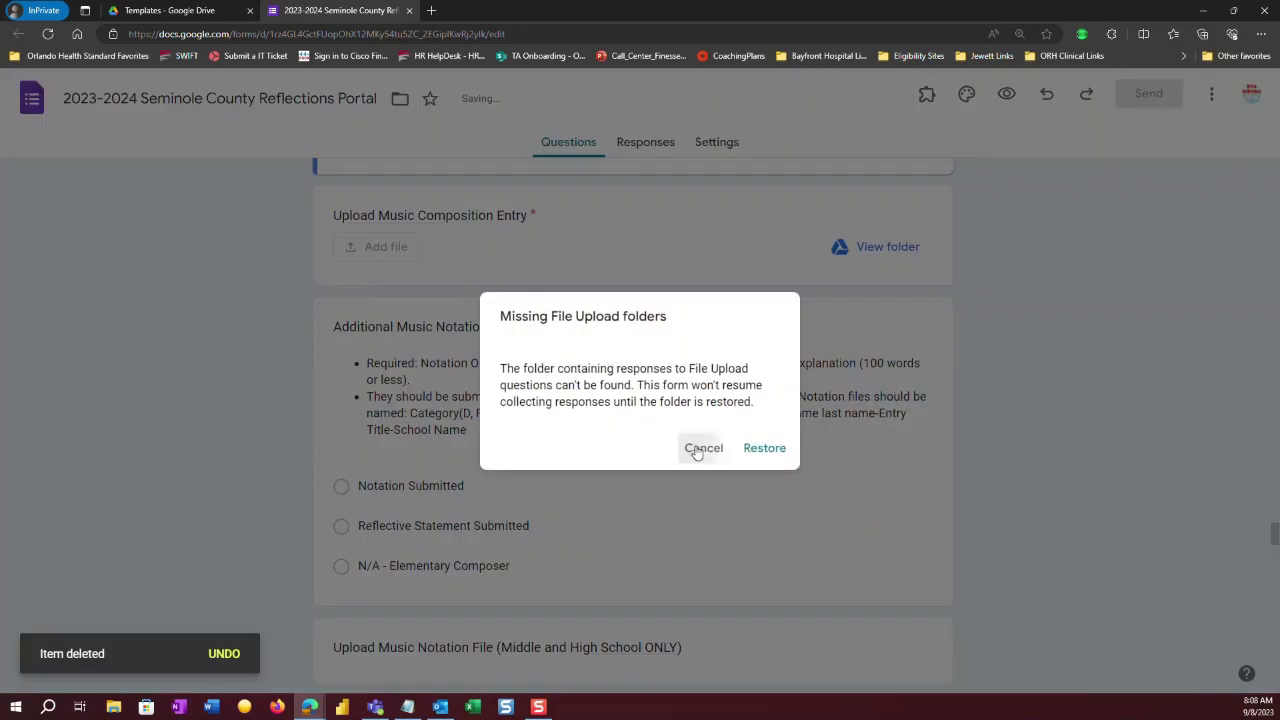
left_click(699, 450)
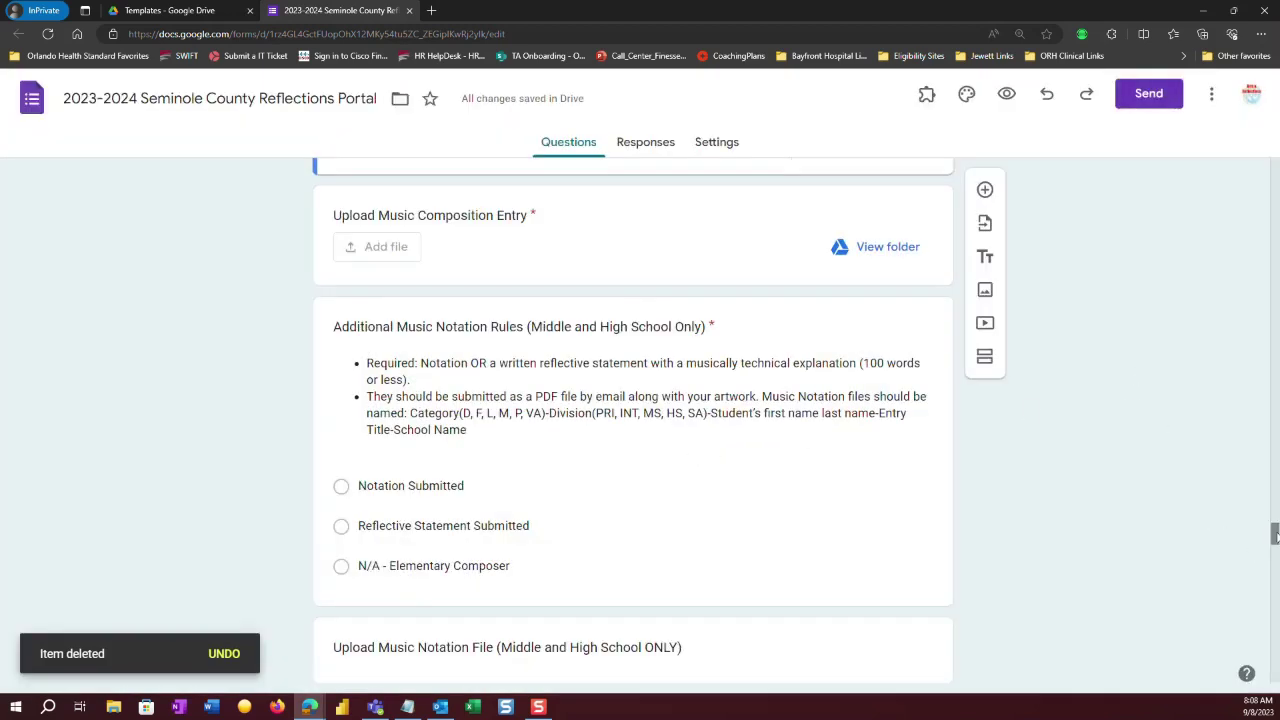
Duplicate the Upload Music Notation File question and cancel the missing upload folders warning.
mouse_move(1276, 536)
left_mouse_down()
mouse_move(1276, 548)
mouse_move(1276, 535)
left_mouse_up()
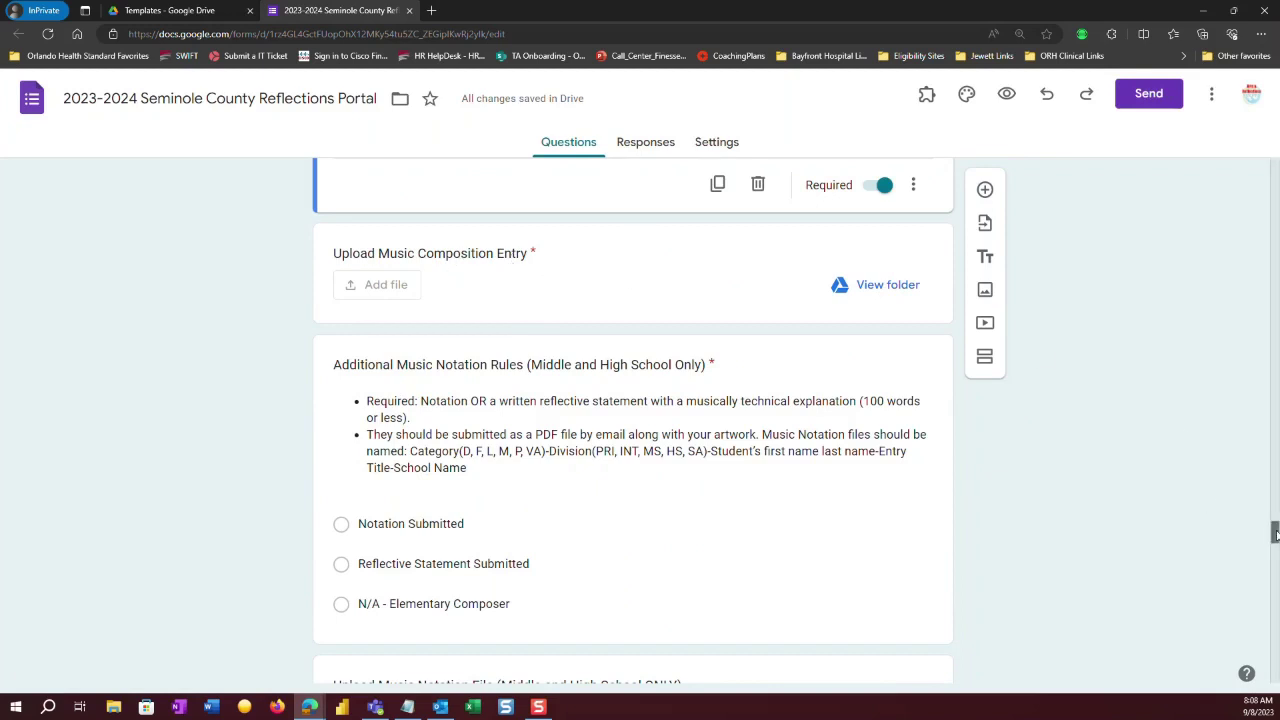
left_click_drag(1277, 535, 1277, 543)
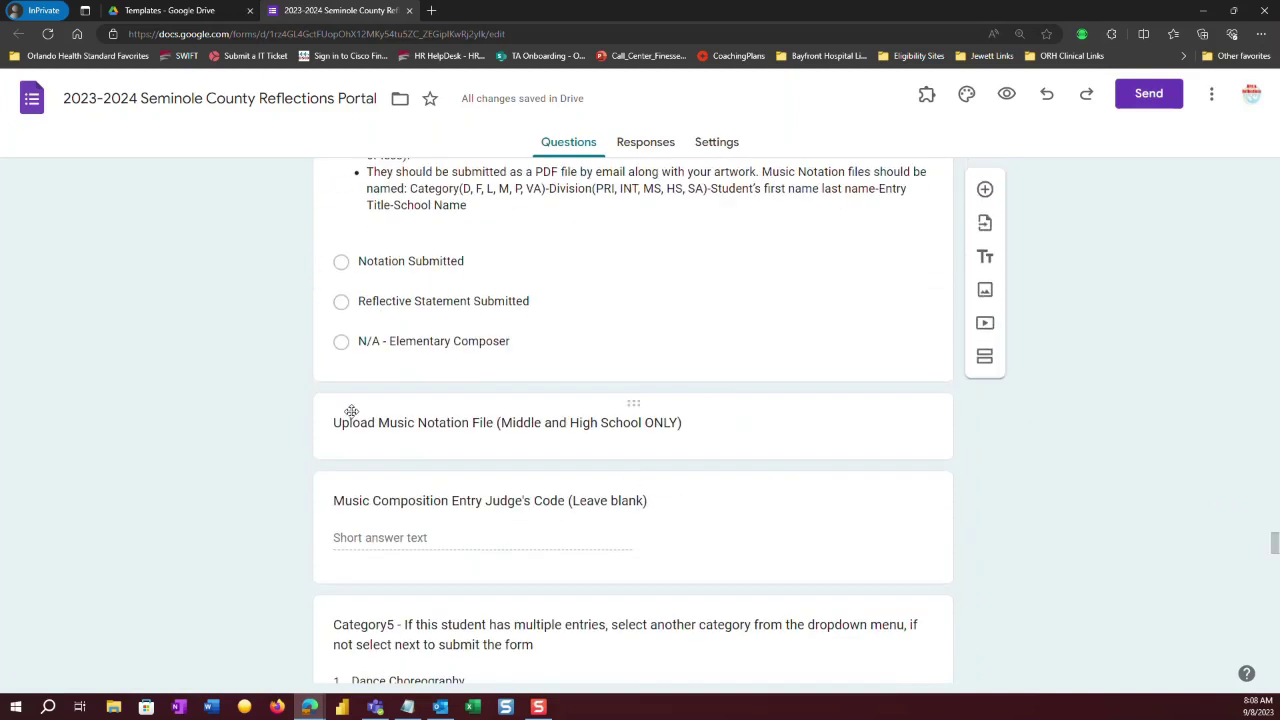
left_click(547, 450)
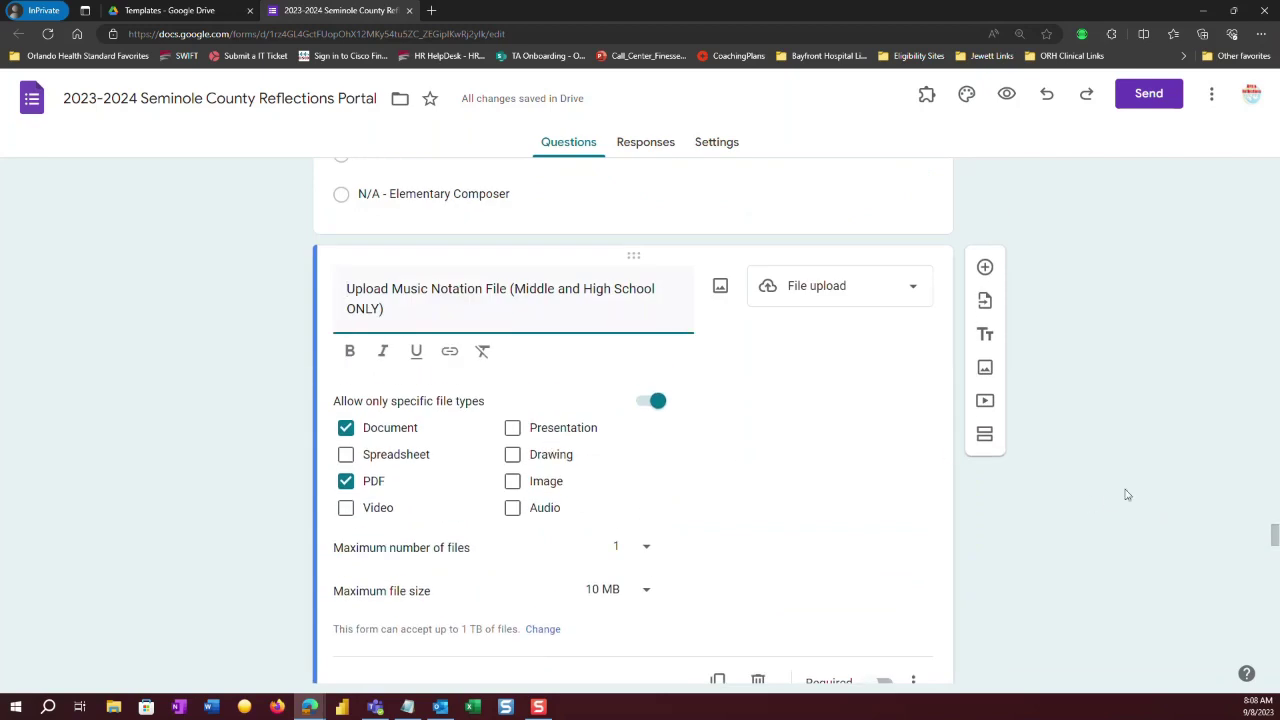
left_click_drag(1276, 537, 1275, 543)
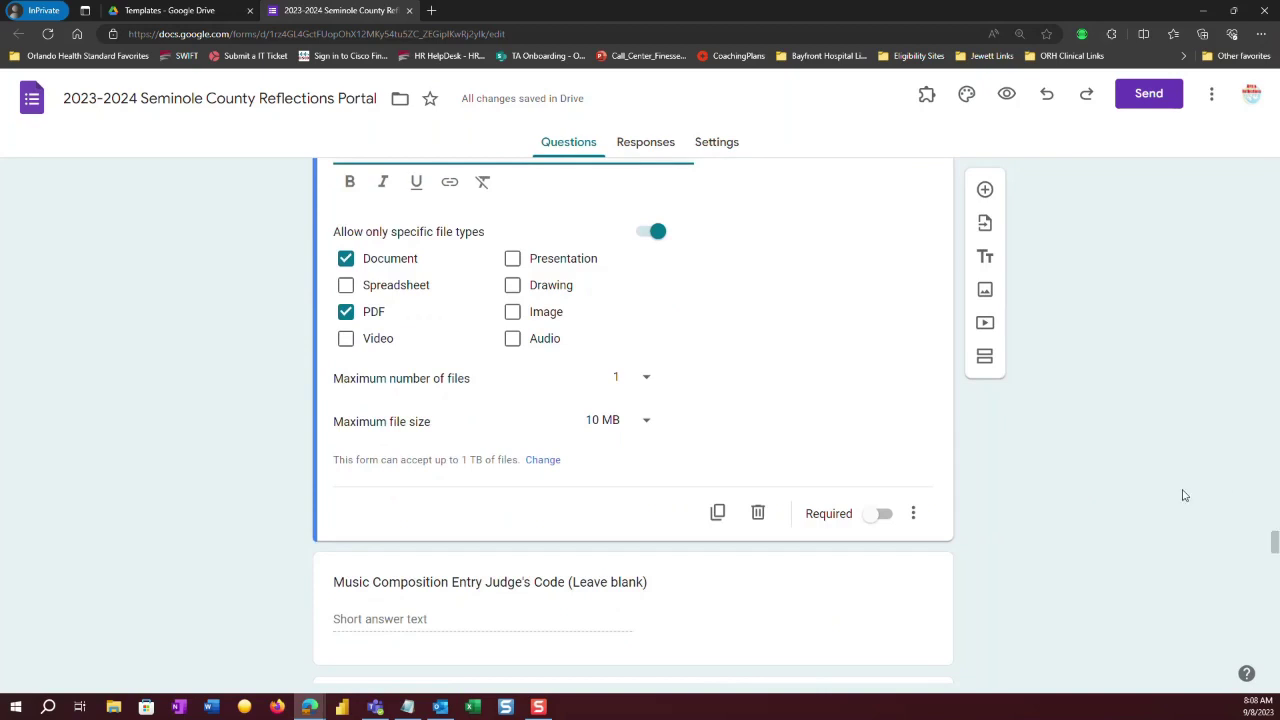
left_click(717, 511)
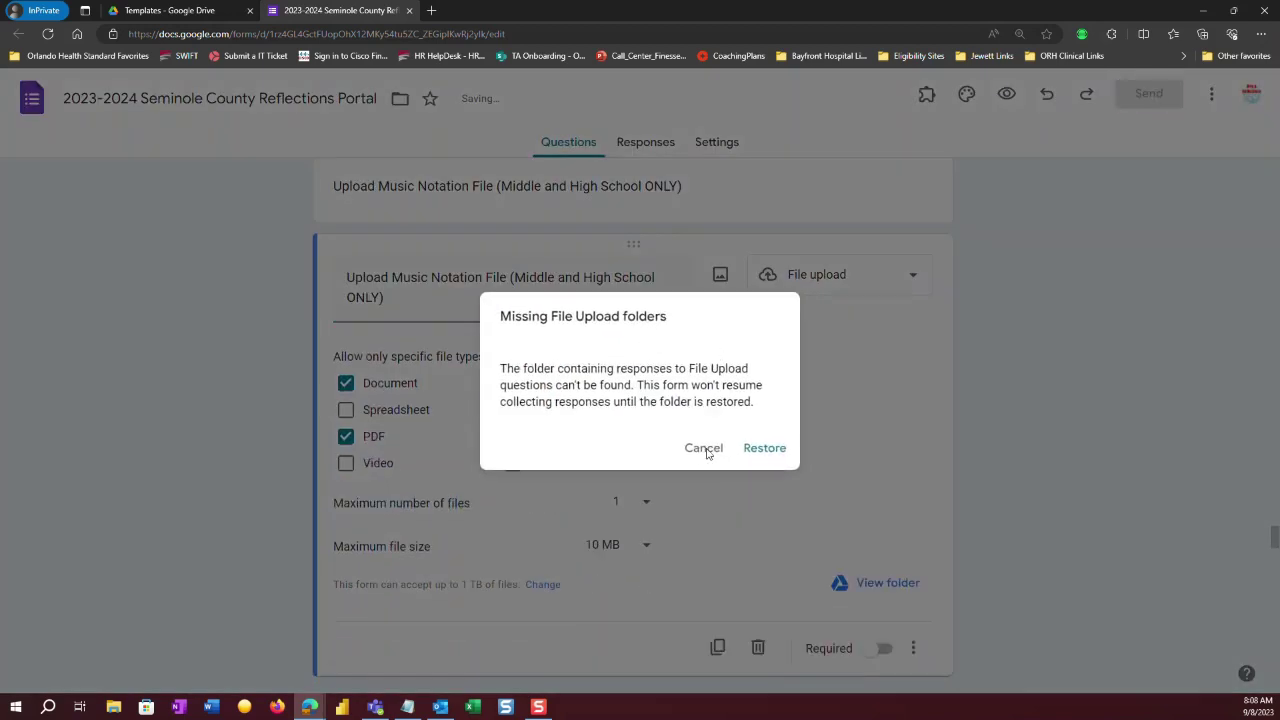
left_click(704, 449)
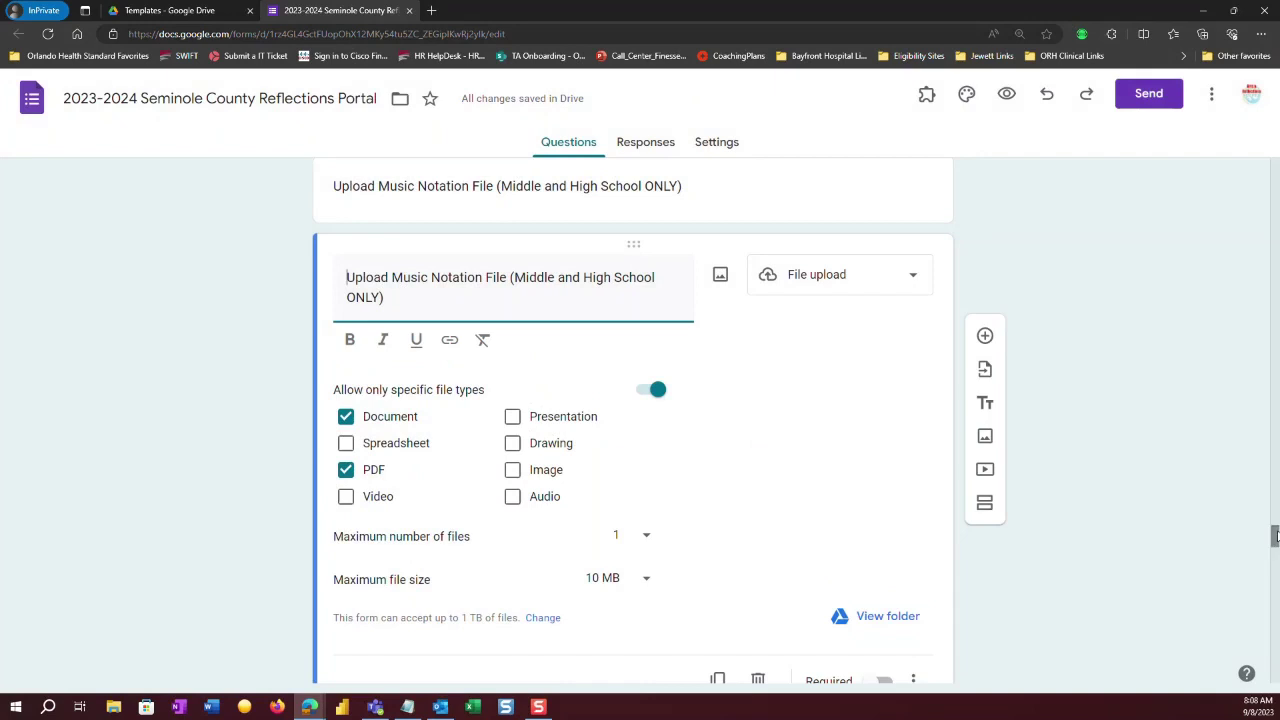
Delete the older Music Notation upload question lacking a folder and dismiss the warning.
left_click_drag(1275, 537, 1275, 530)
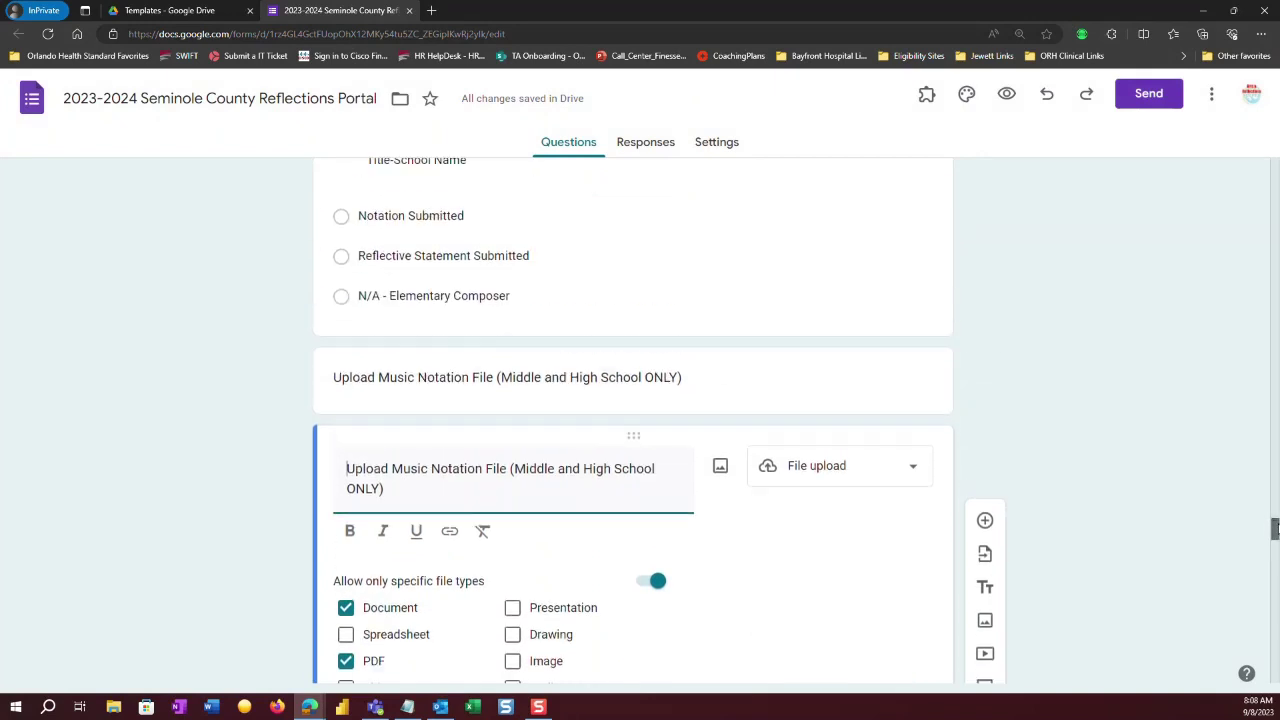
left_click(697, 380)
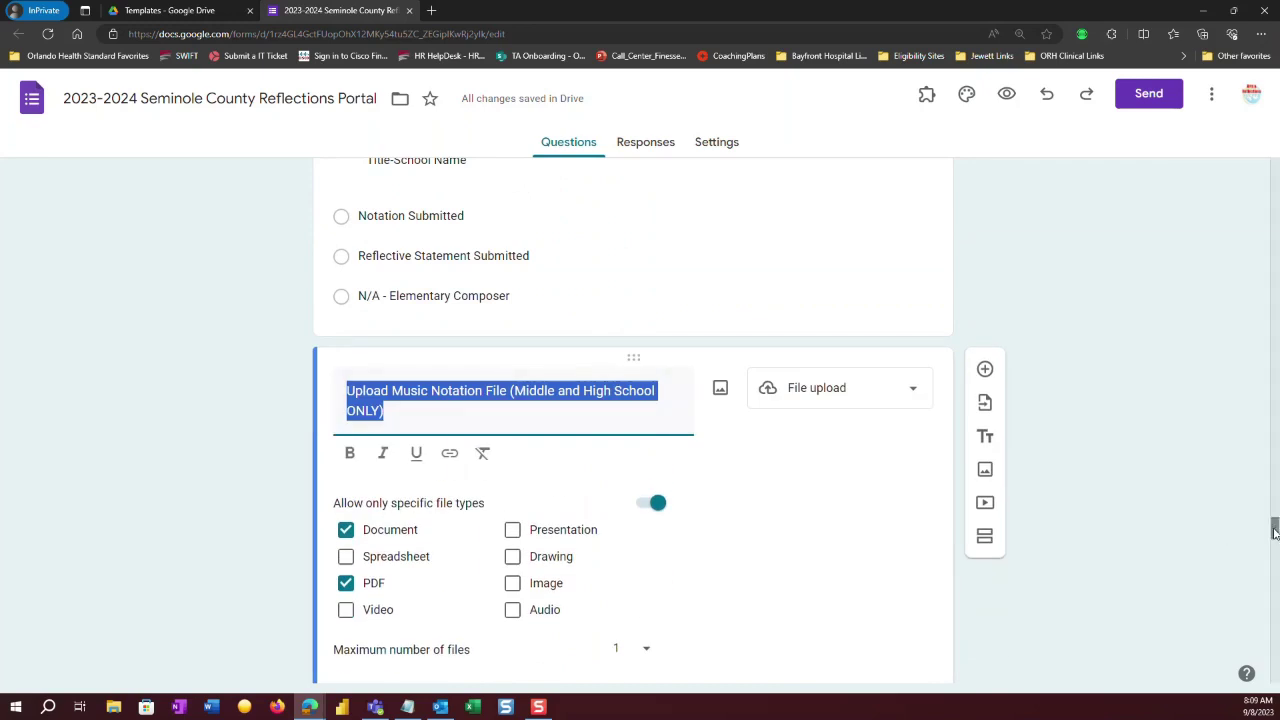
left_click_drag(1275, 530, 1275, 543)
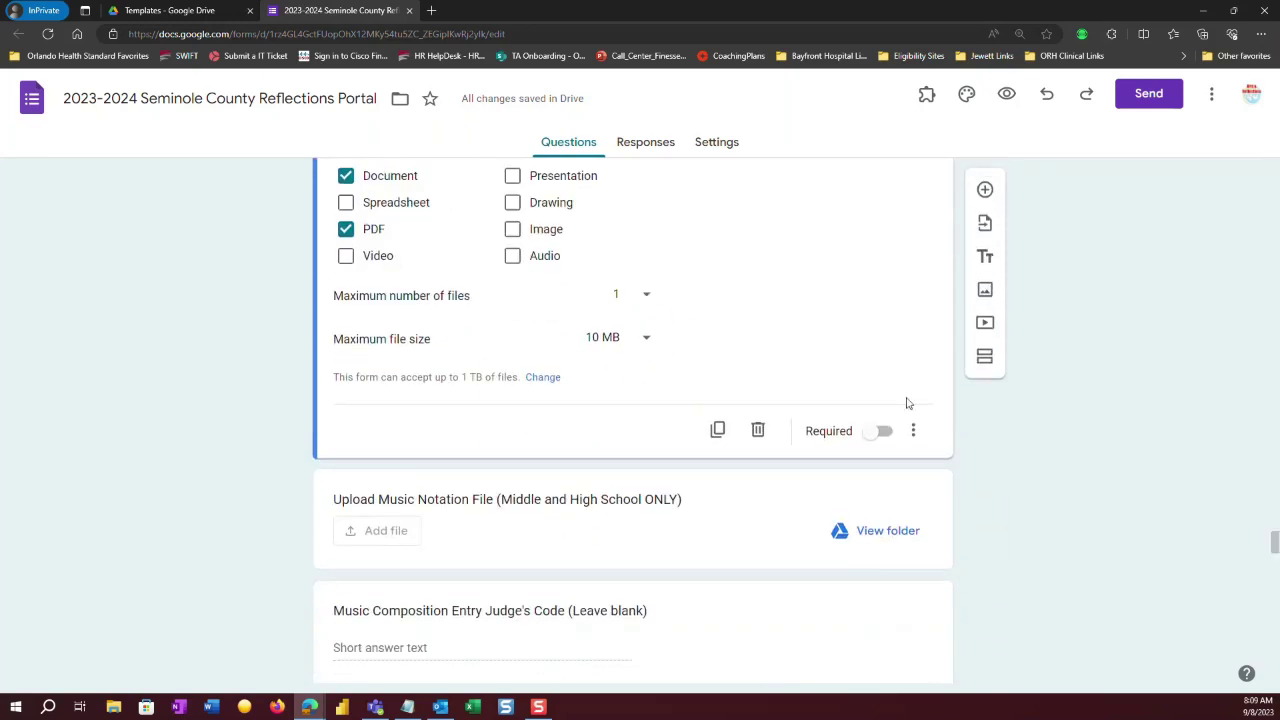
left_click(759, 430)
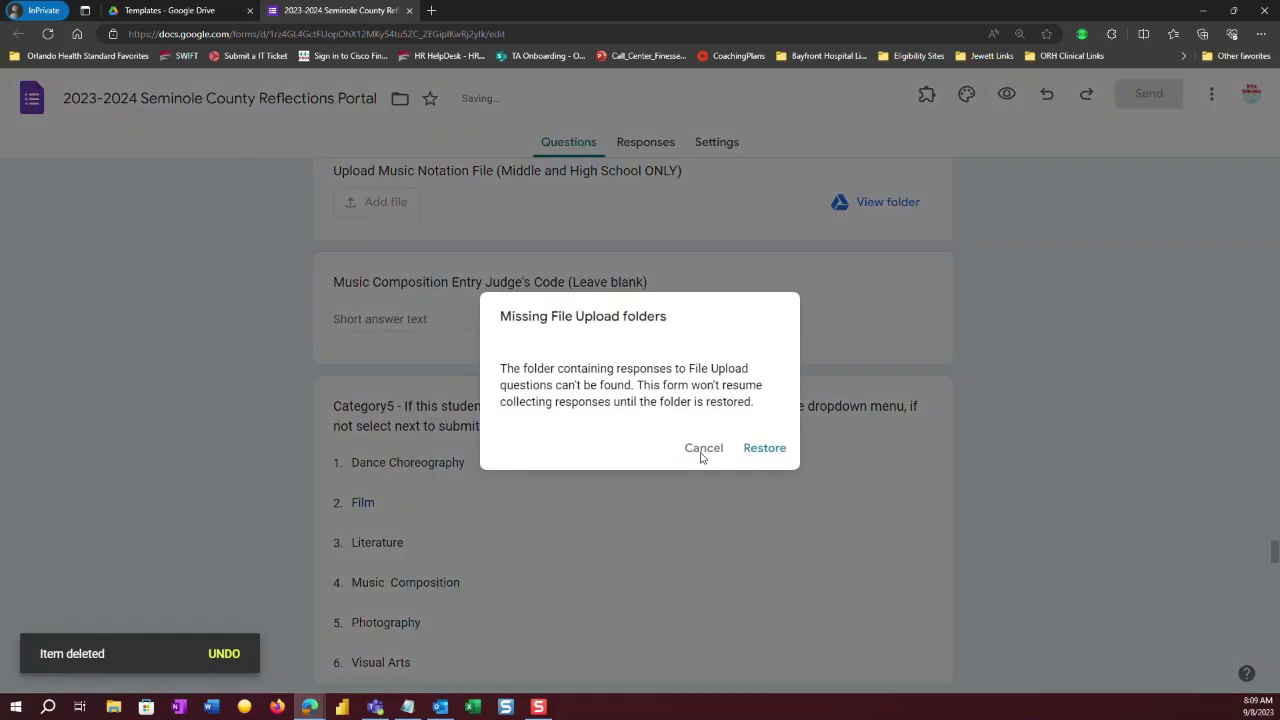
left_click(703, 451)
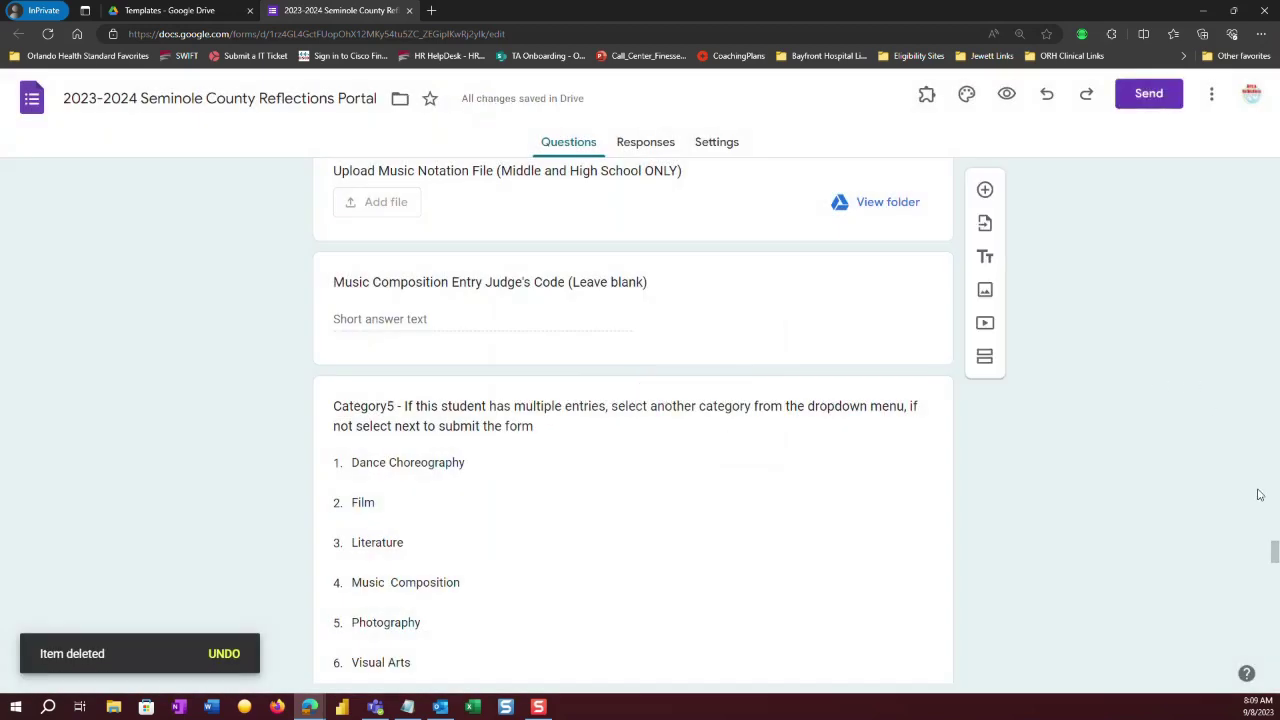
left_click_drag(1275, 553, 1275, 527)
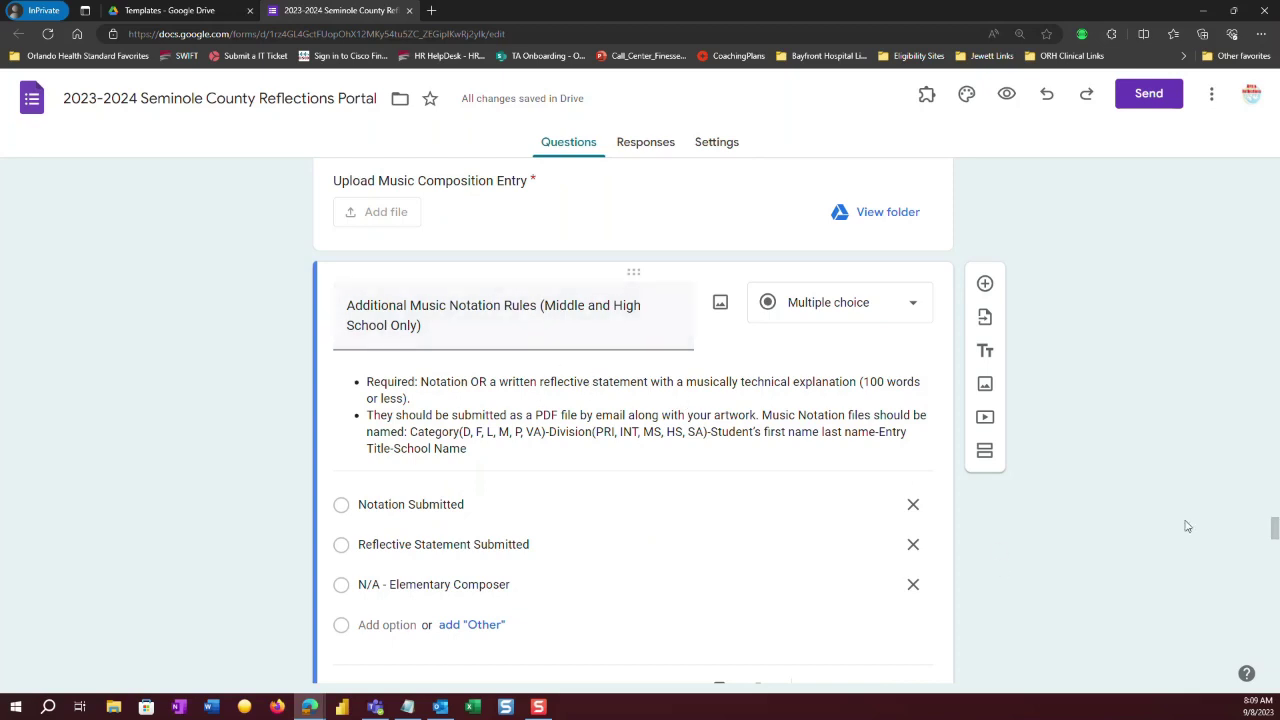
Duplicate the Upload Photography Artwork question and dismiss the missing upload folders warning.
left_click_drag(1275, 530, 1275, 597)
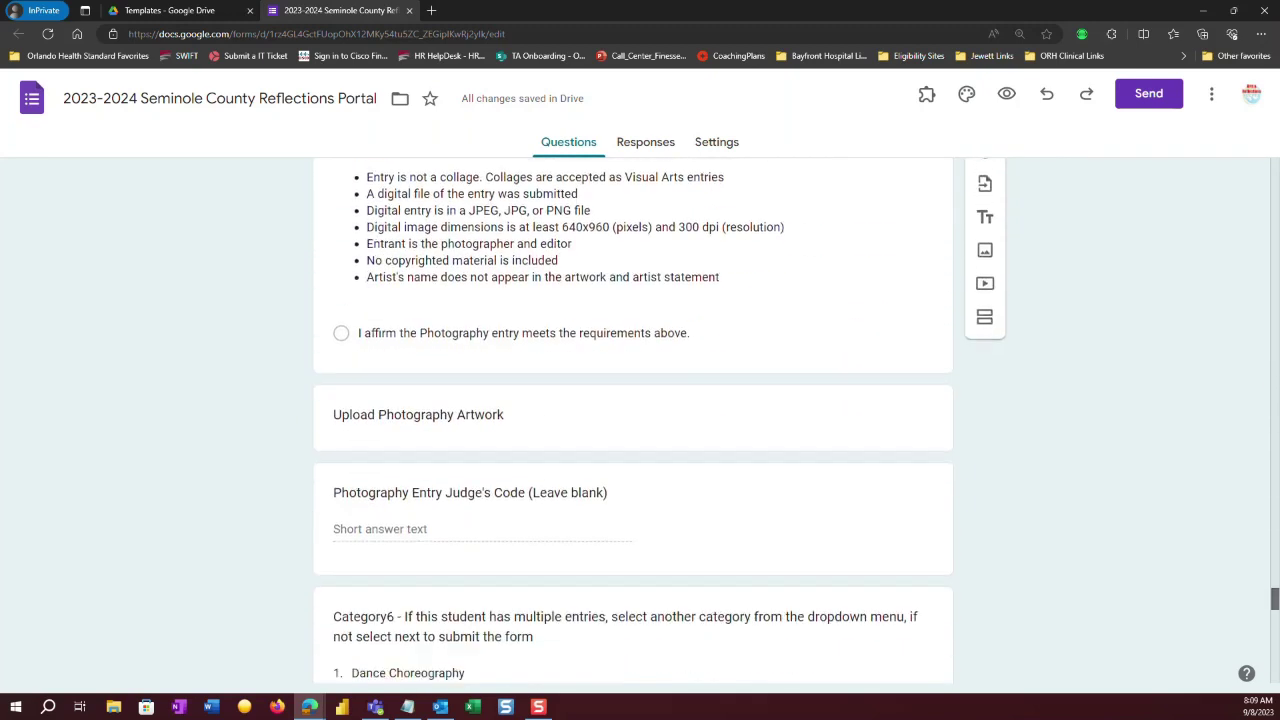
left_click(568, 432)
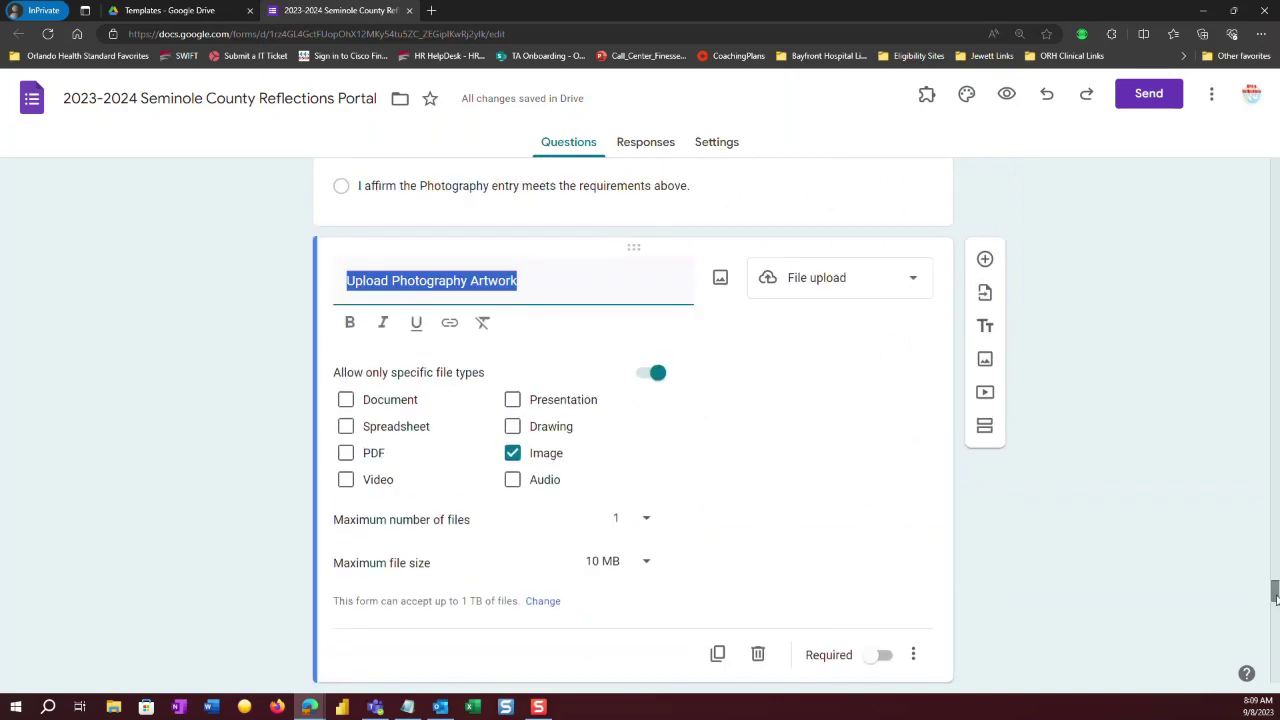
left_click_drag(1275, 592, 1275, 600)
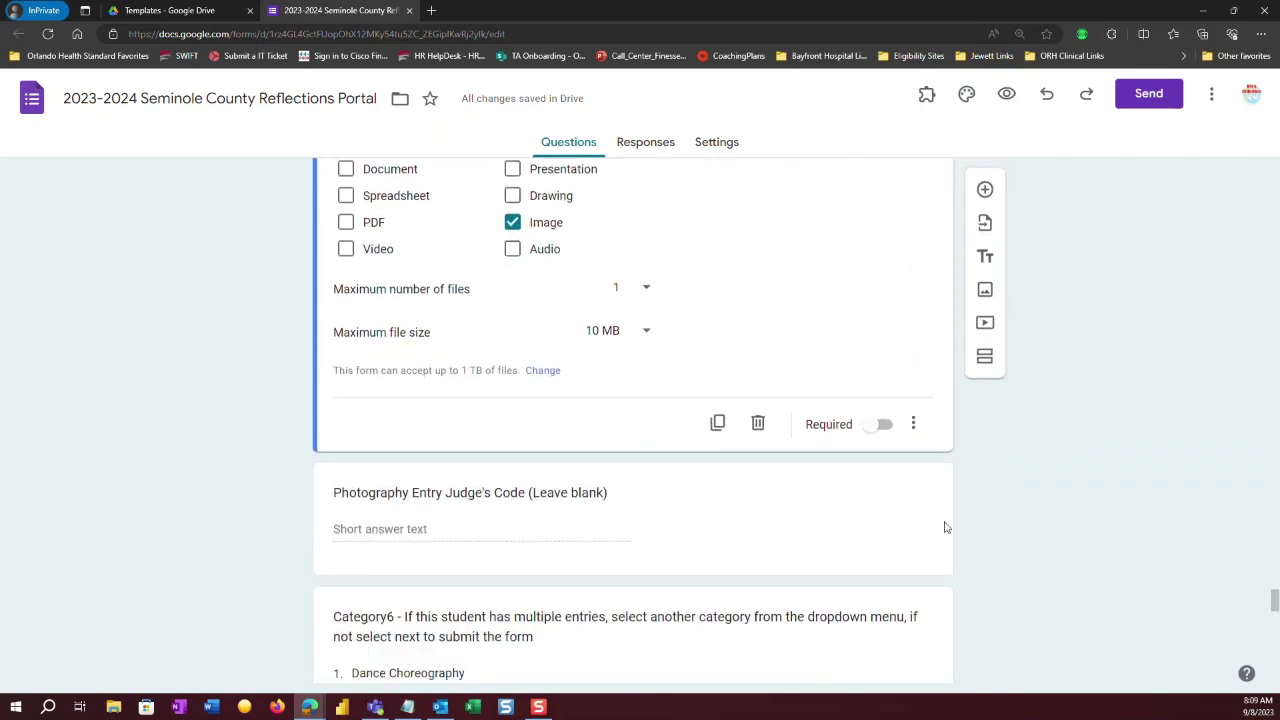
left_click(710, 428)
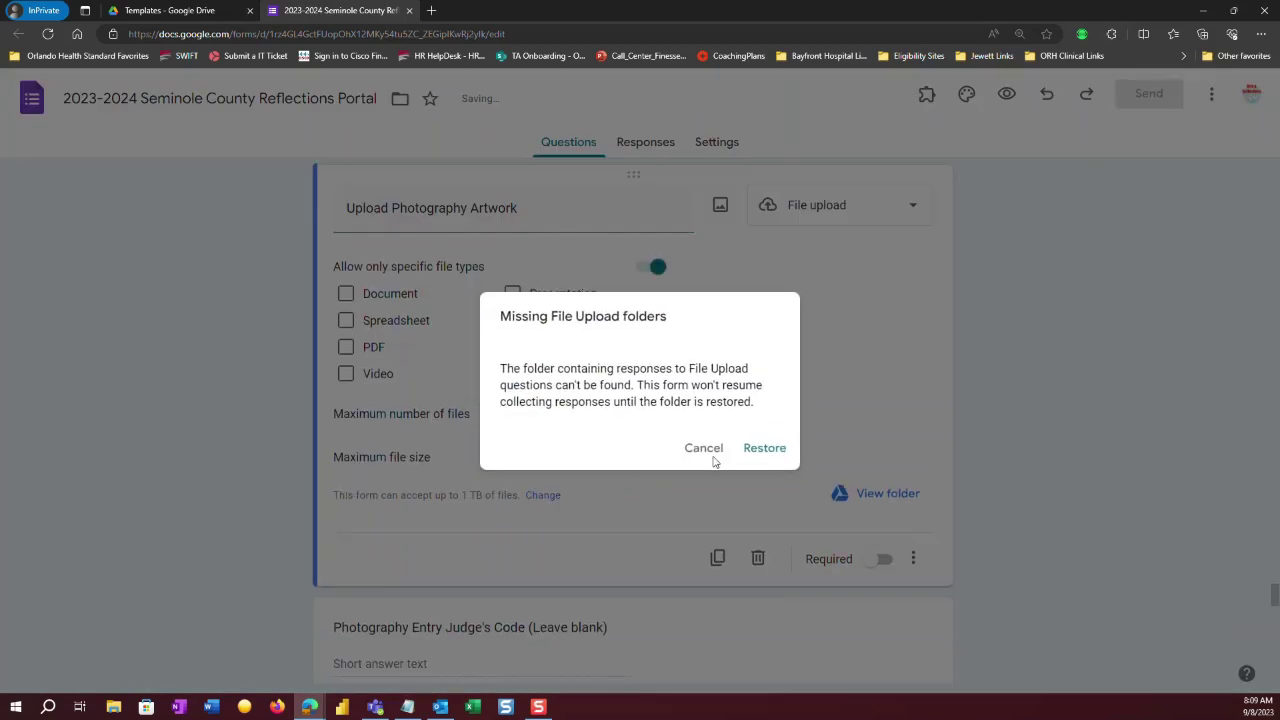
left_click(712, 453)
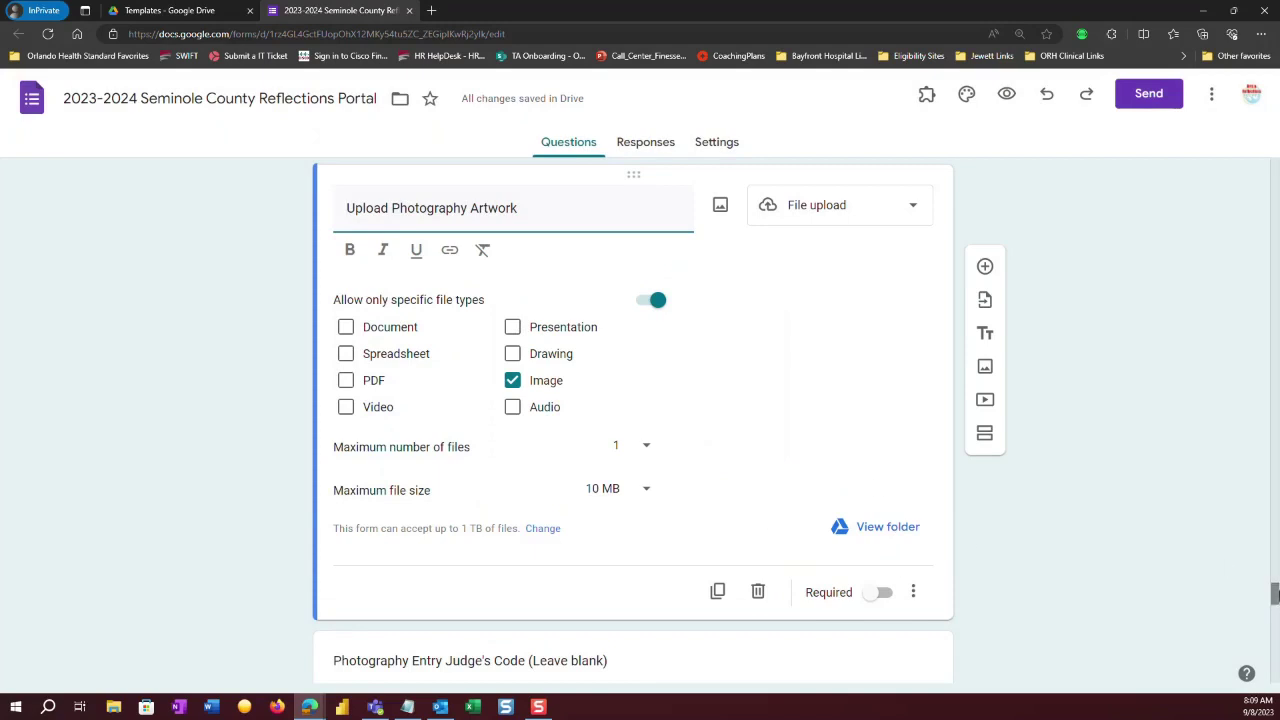
Delete the original Upload Photography Artwork question and dismiss the warning again.
scroll(1275, 587, "up", 3)
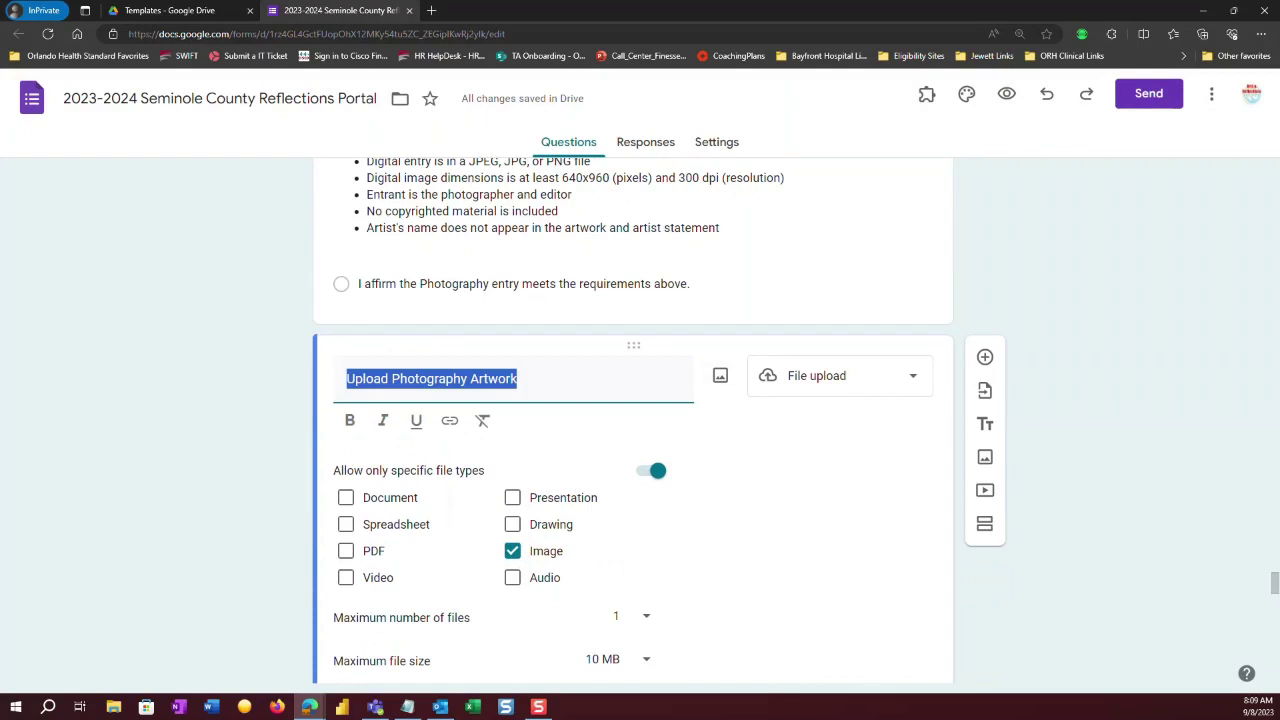
scroll(1180, 575, "down", 3)
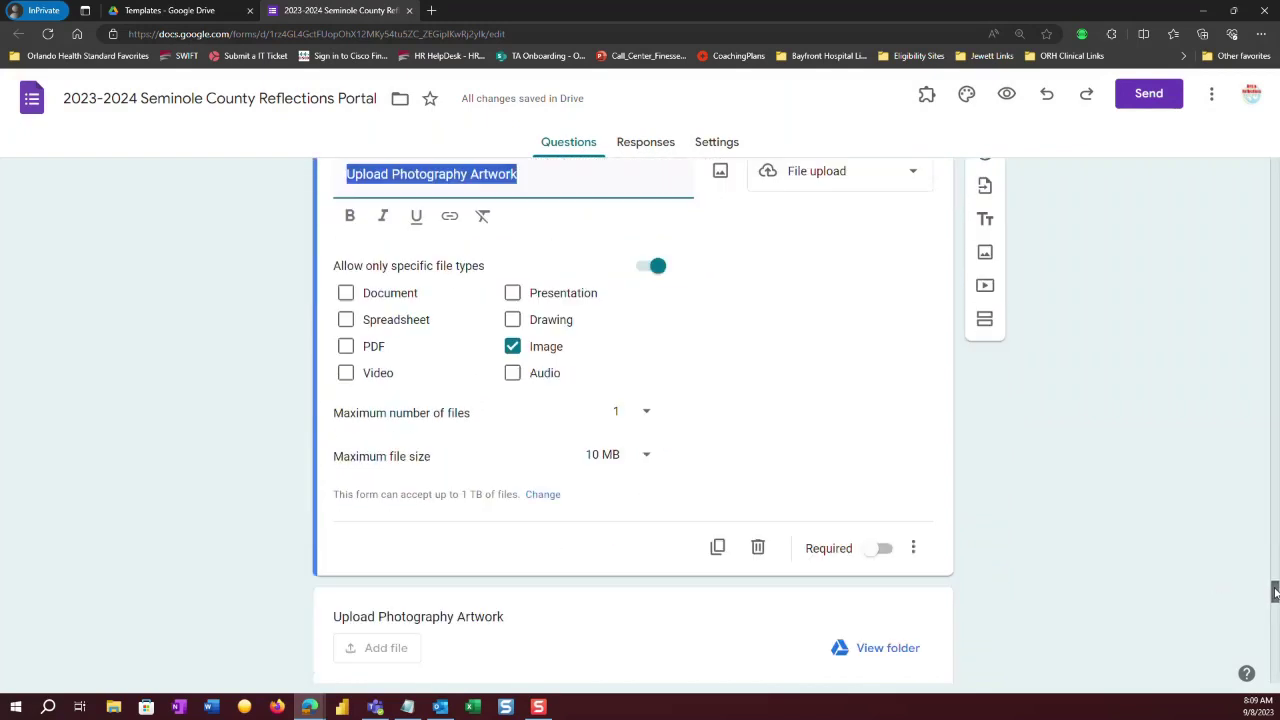
left_click(758, 518)
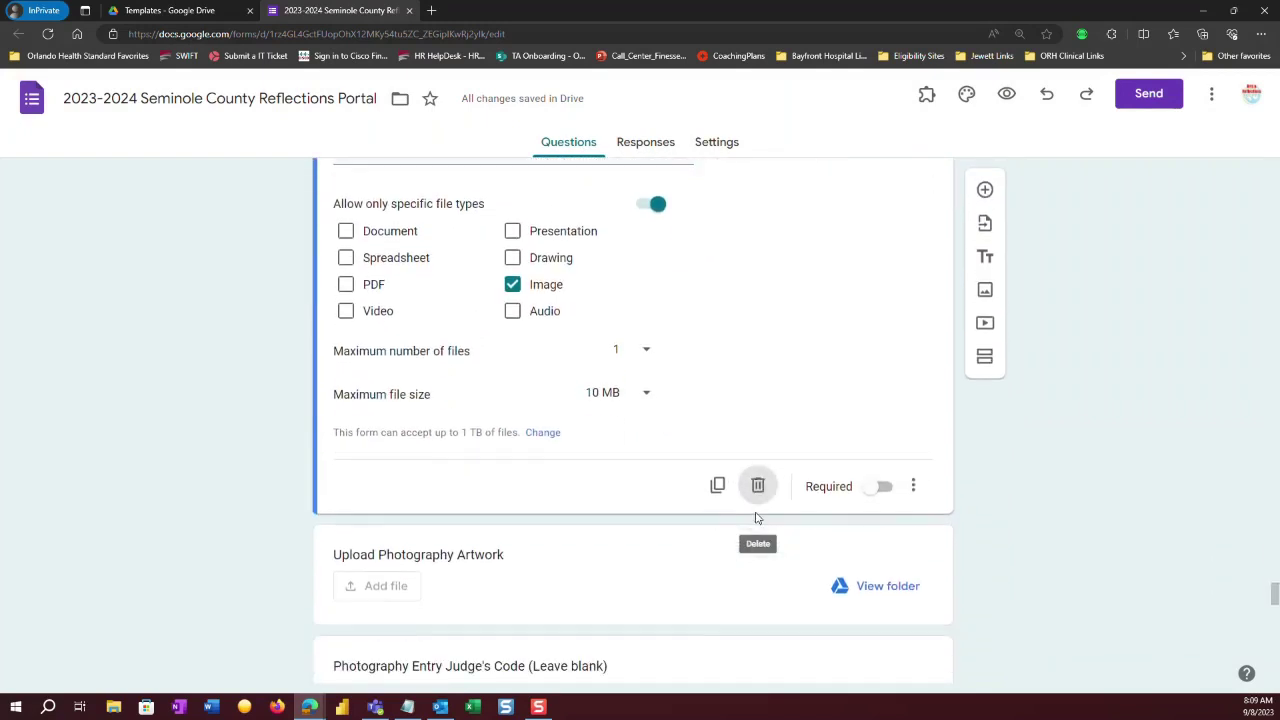
left_click(758, 482)
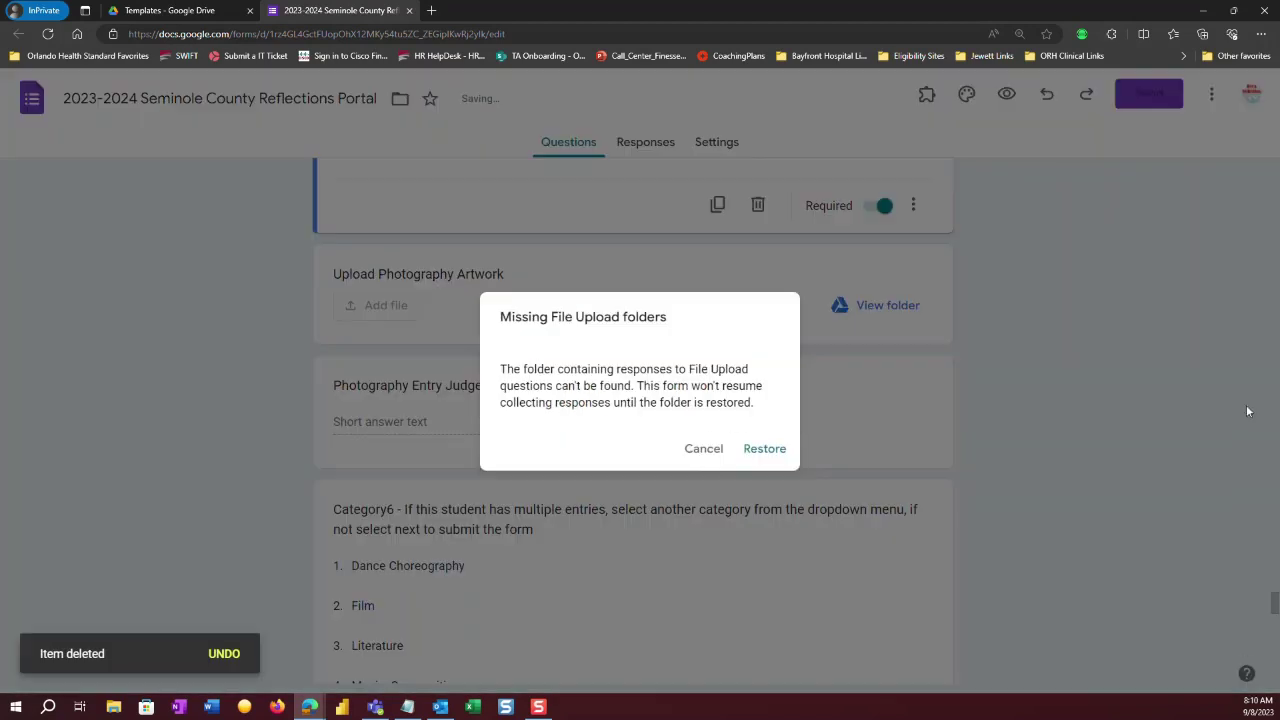
left_click(704, 449)
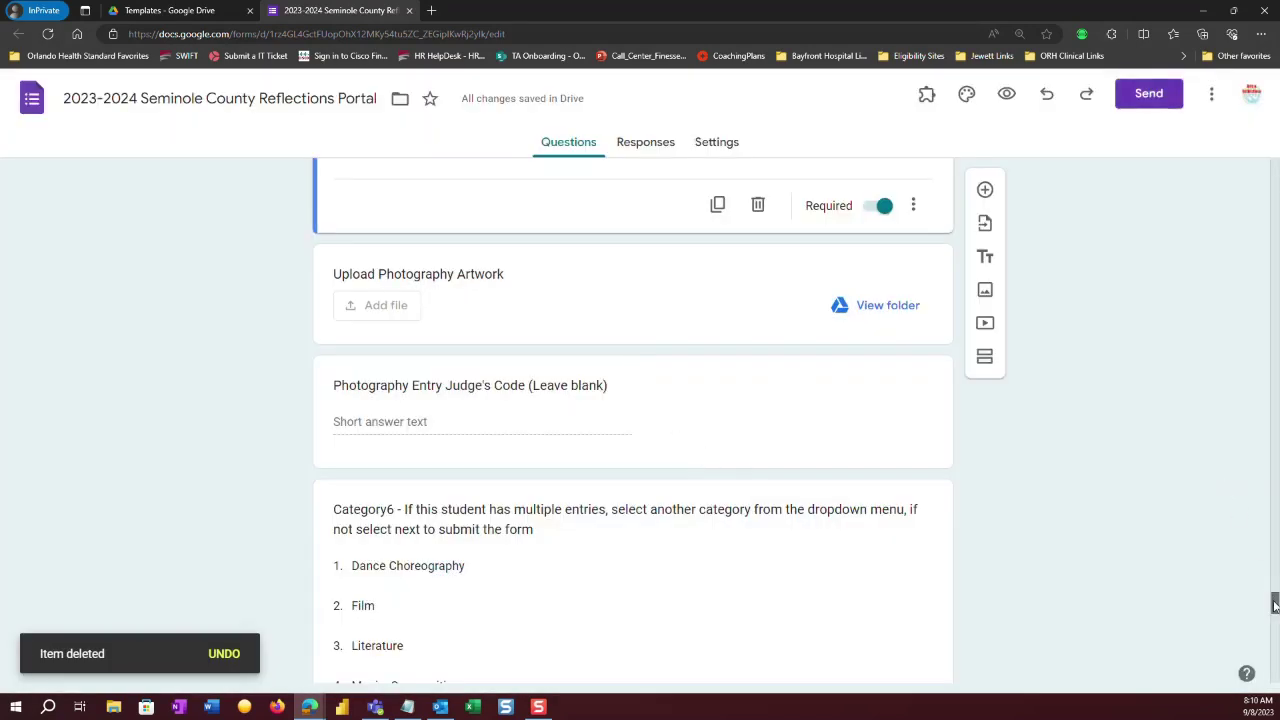
left_click_drag(1274, 604, 1274, 663)
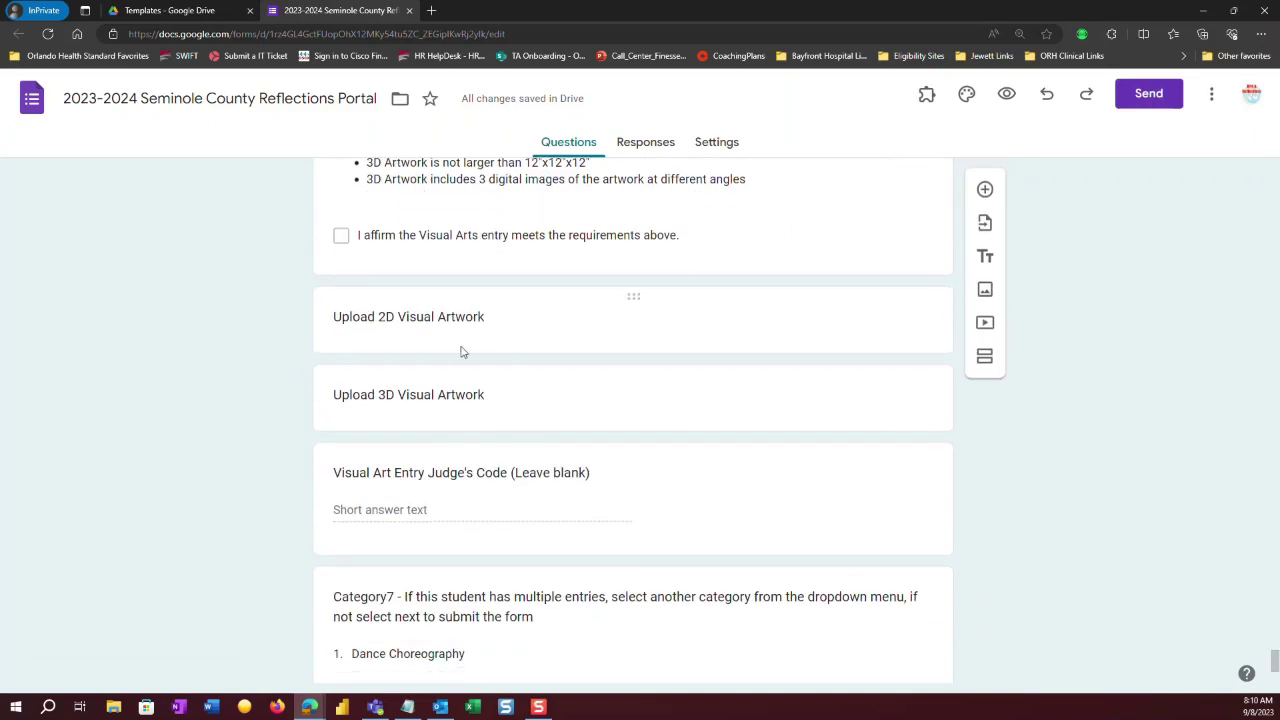
Duplicate the Upload 2D Visual Artwork question and dismiss the missing upload folders warning.
left_click(560, 317)
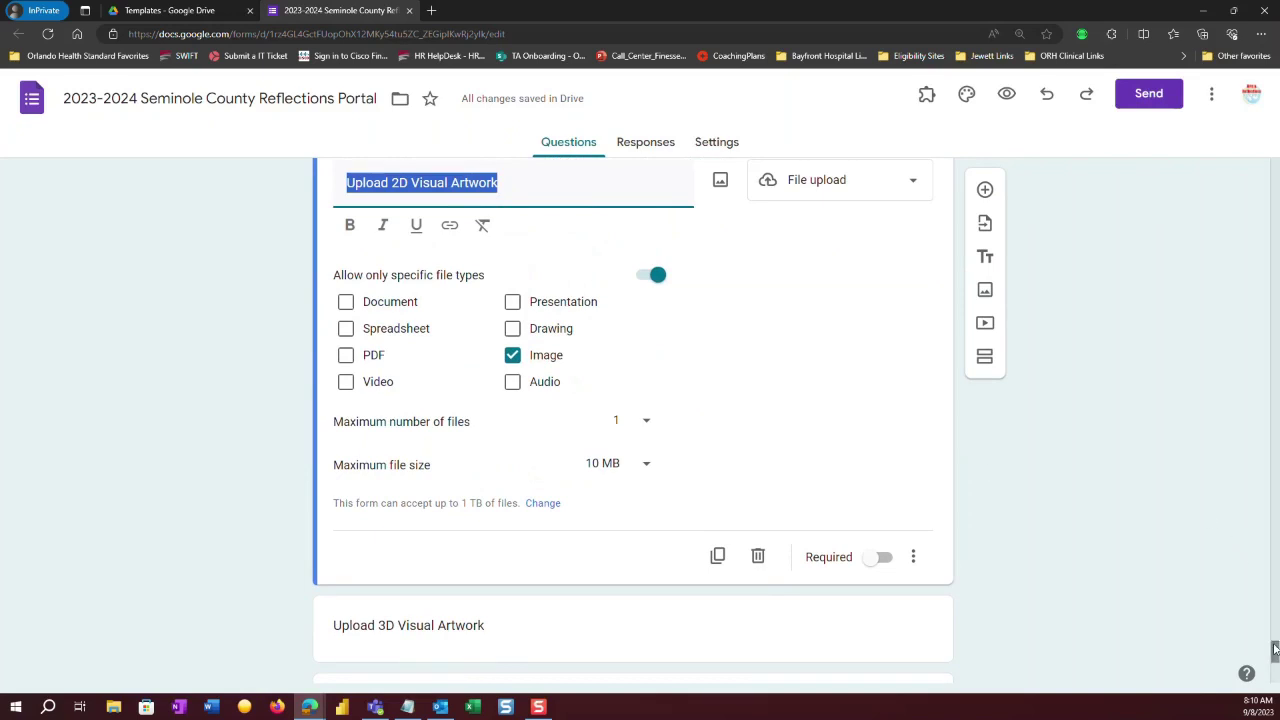
scroll(1275, 651, "down", 3)
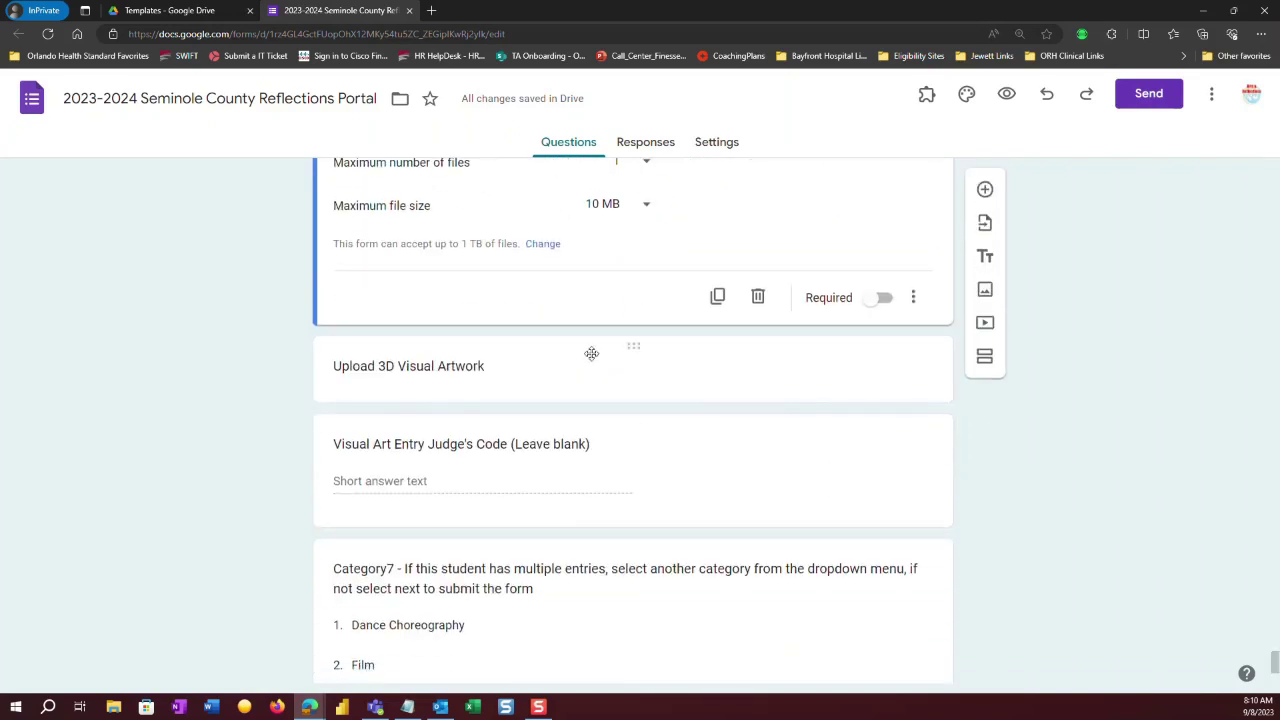
left_click(575, 370)
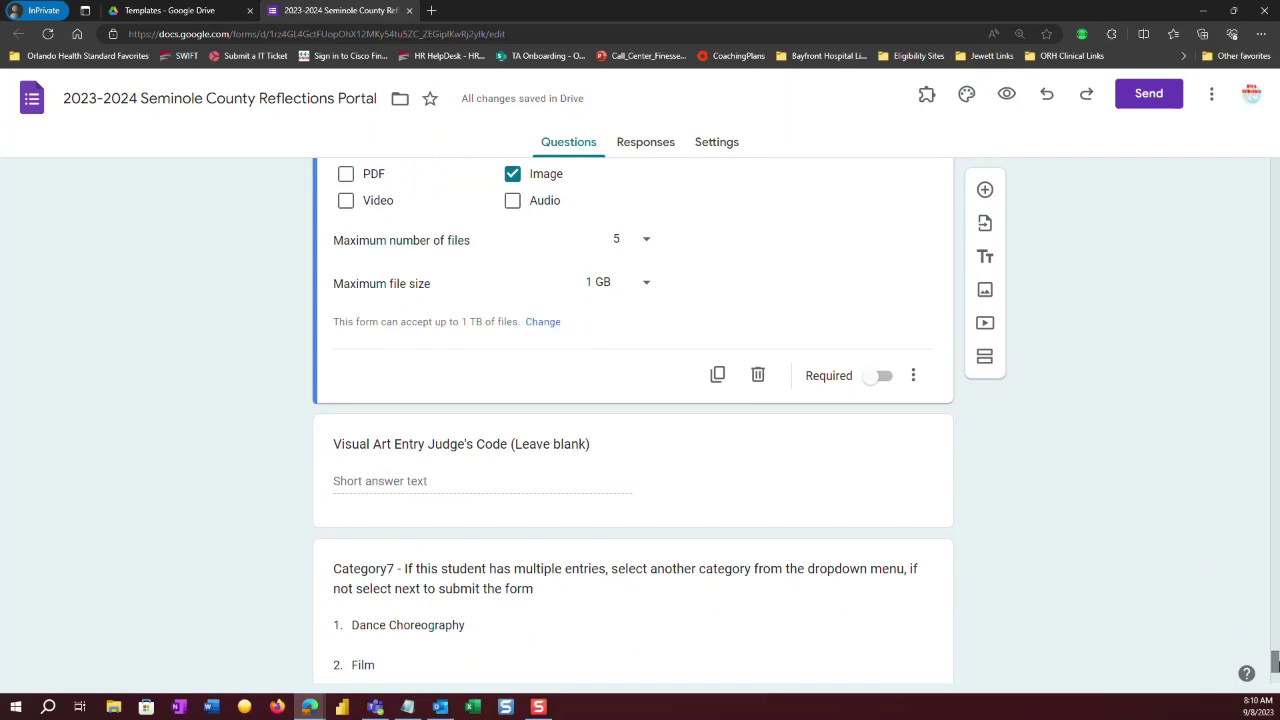
left_click_drag(1275, 667, 1275, 654)
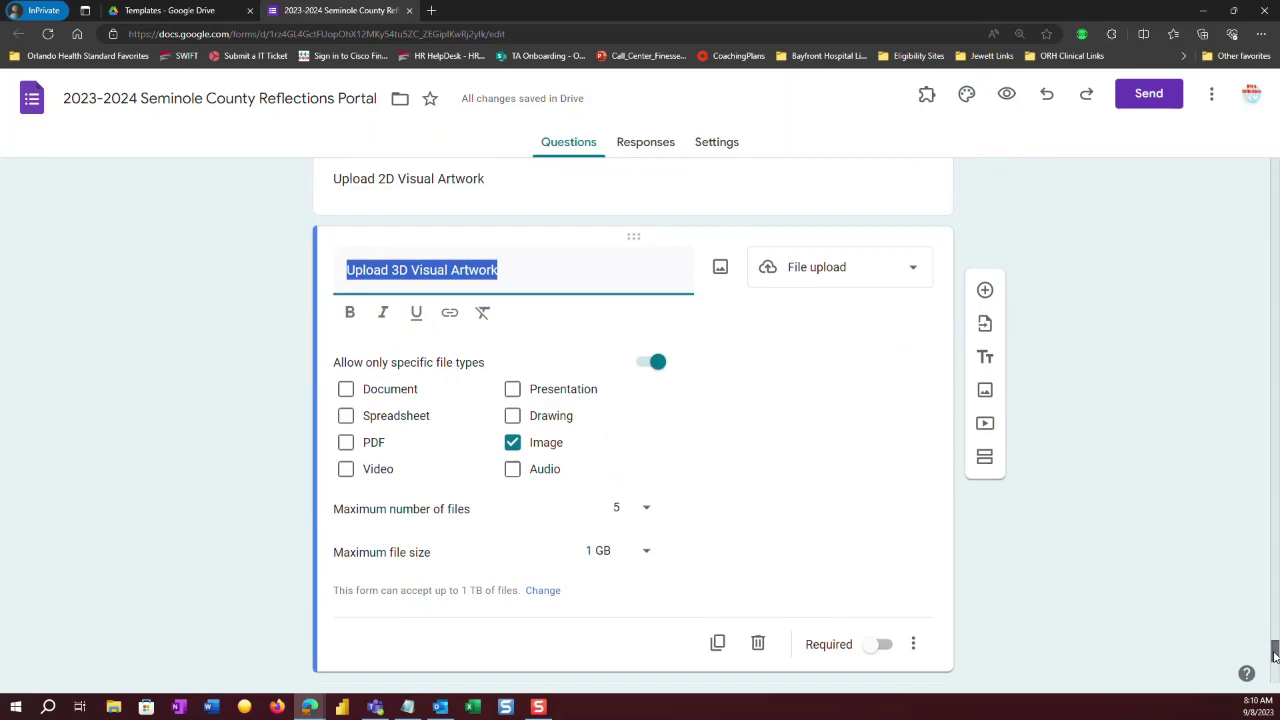
mouse_move(1274, 654)
left_mouse_down()
mouse_move(1274, 642)
mouse_move(1274, 654)
left_mouse_up()
scroll(1274, 655, "up", 2)
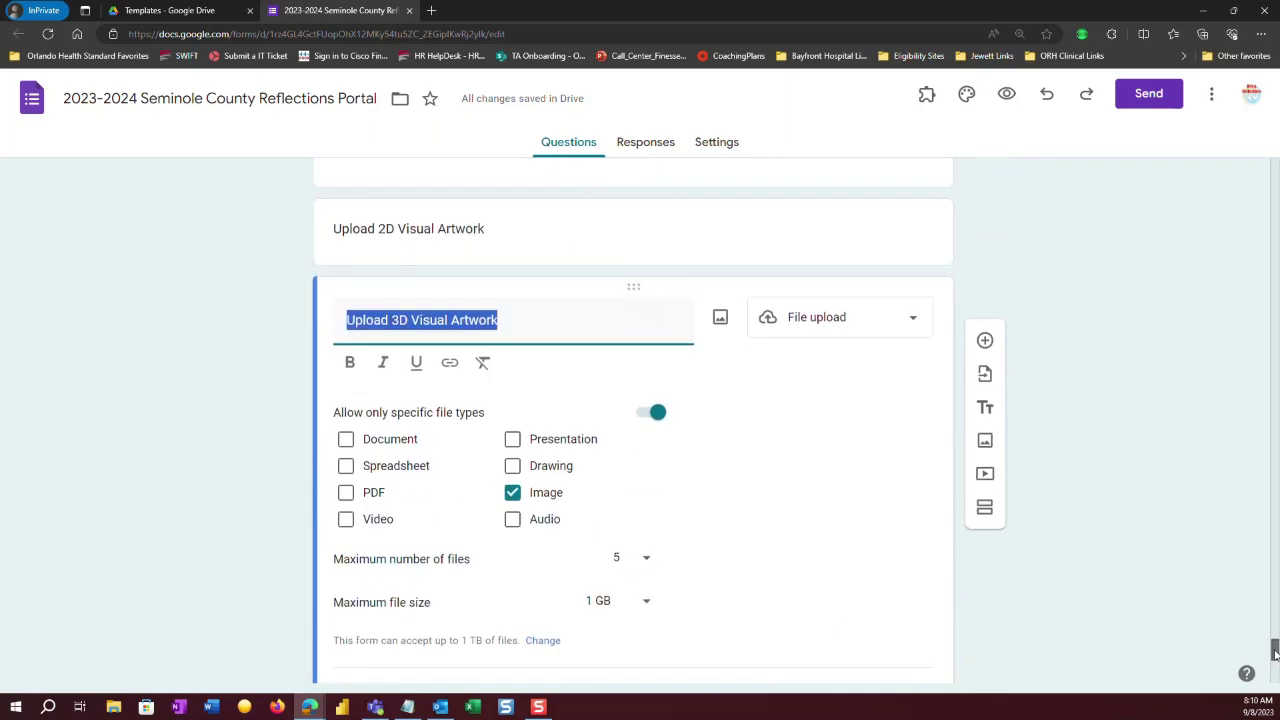
left_click(578, 316)
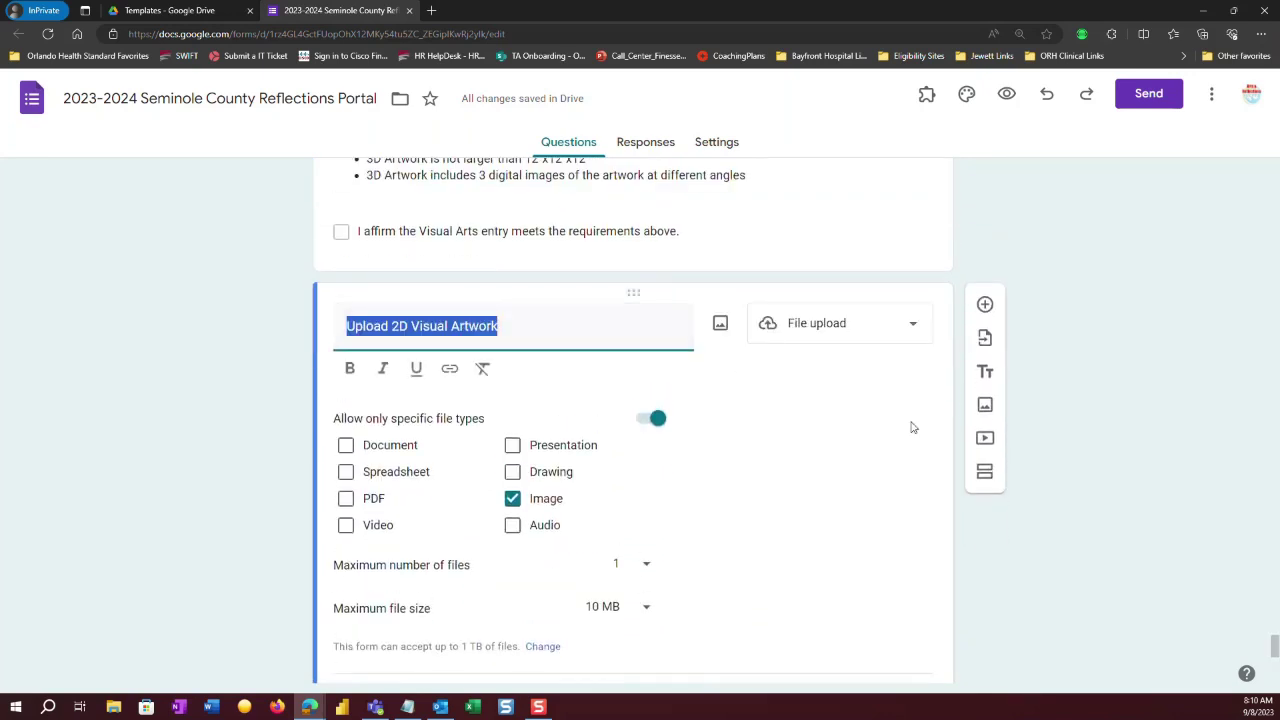
scroll(1000, 560, "down", 3)
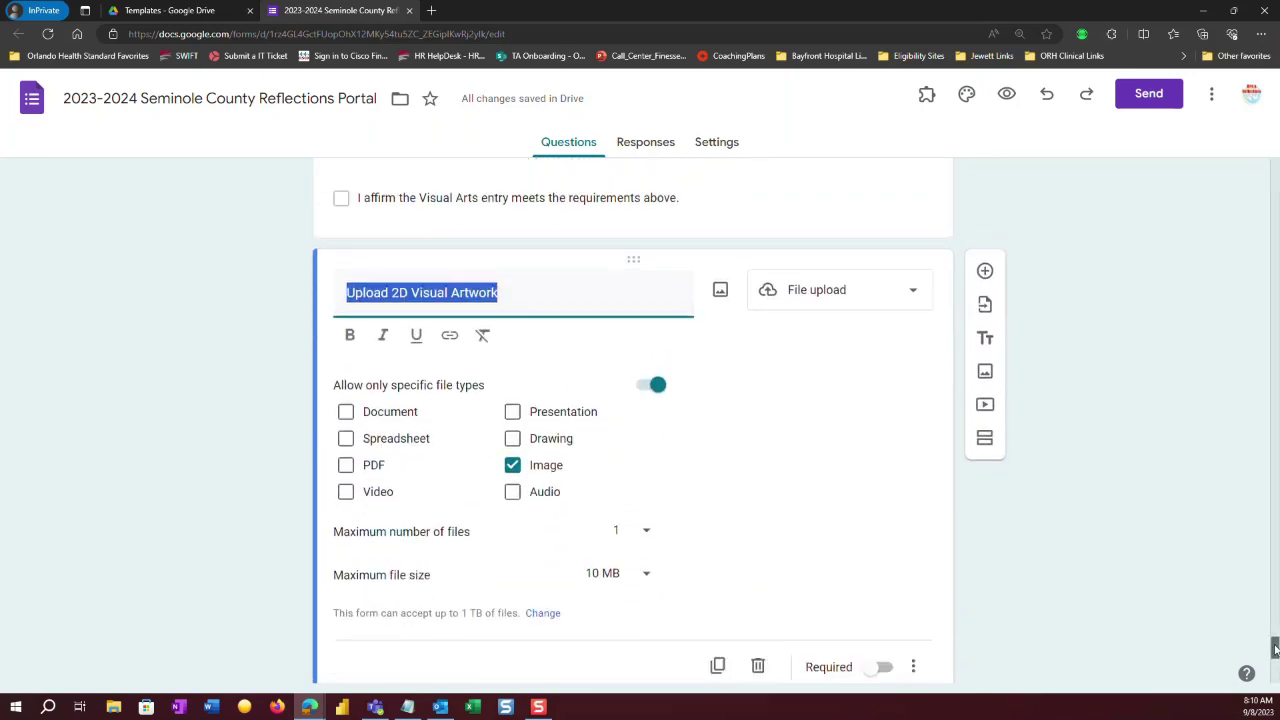
left_click(709, 429)
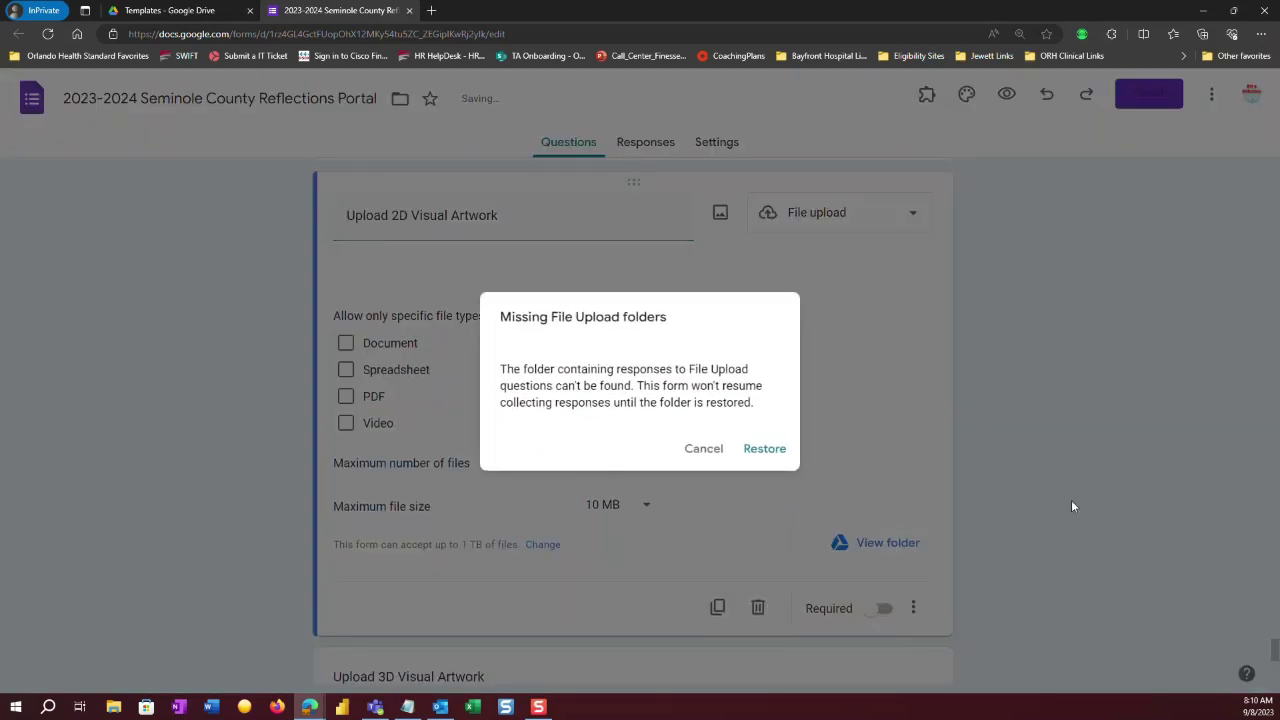
left_click(701, 449)
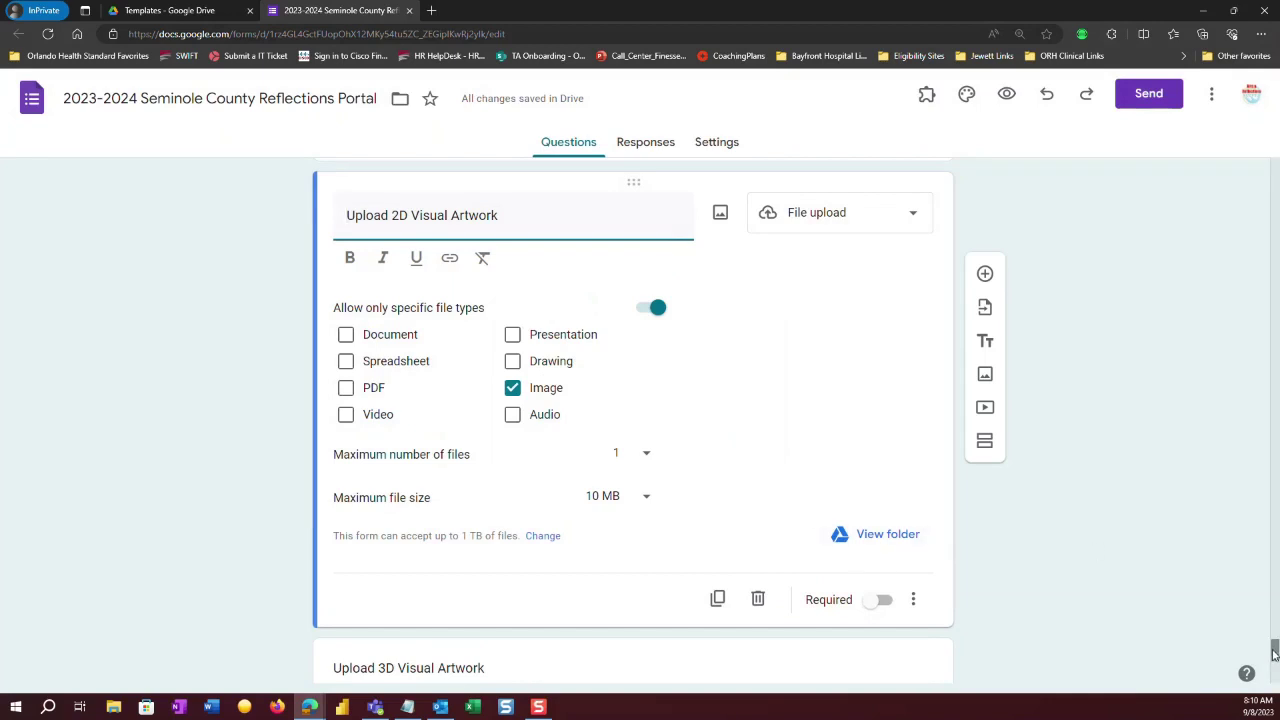
Delete the original Upload 2D Visual Artwork question and dismiss the warning.
scroll(1274, 655, "up", 2)
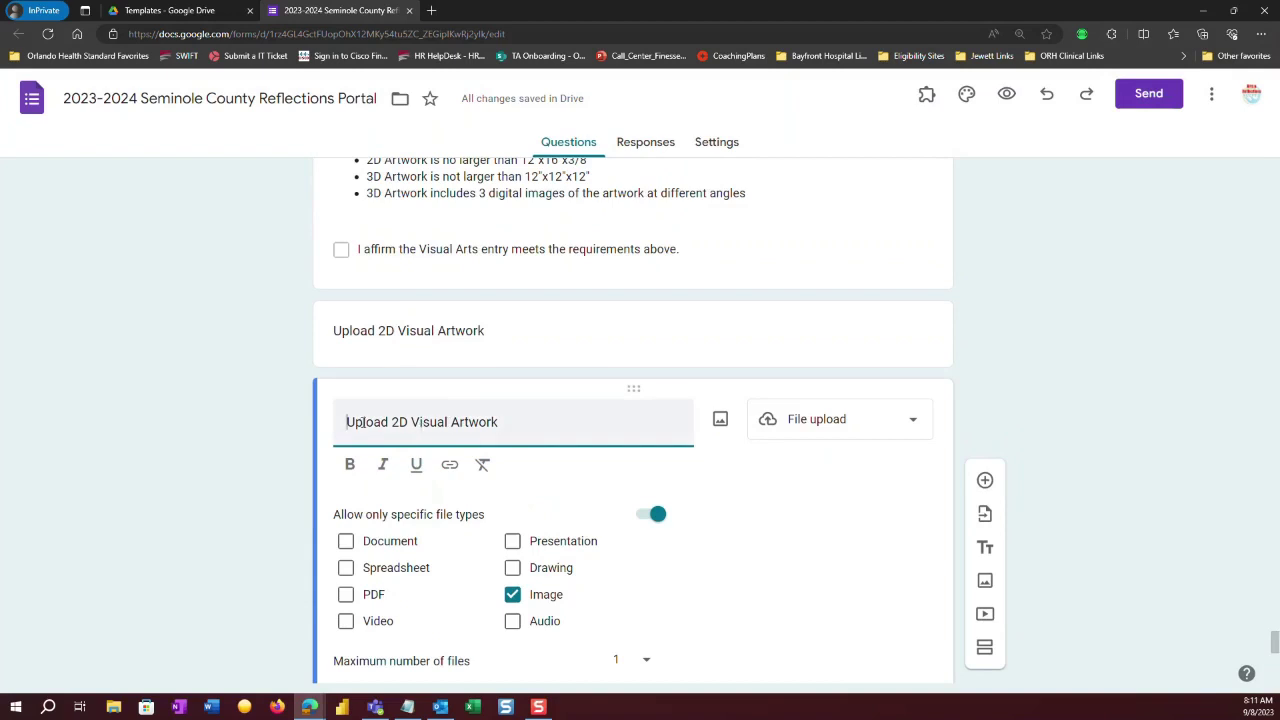
left_click(415, 338)
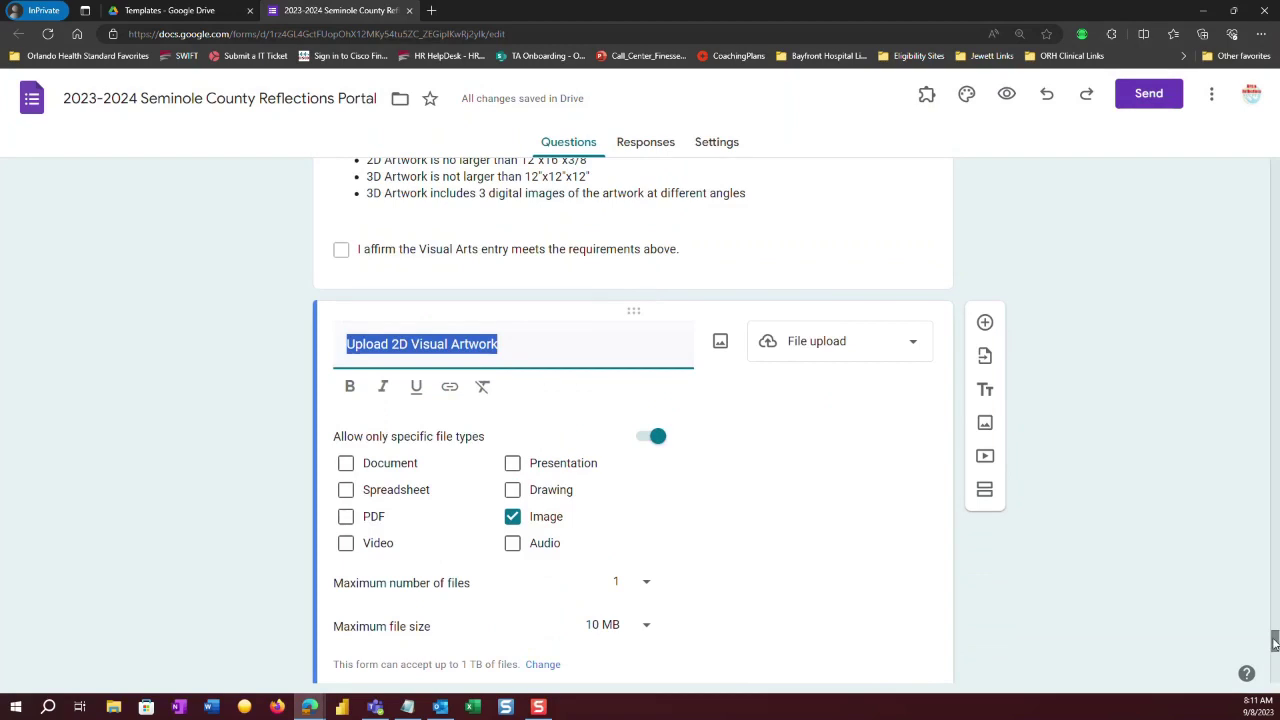
scroll(1274, 643, "down", 3)
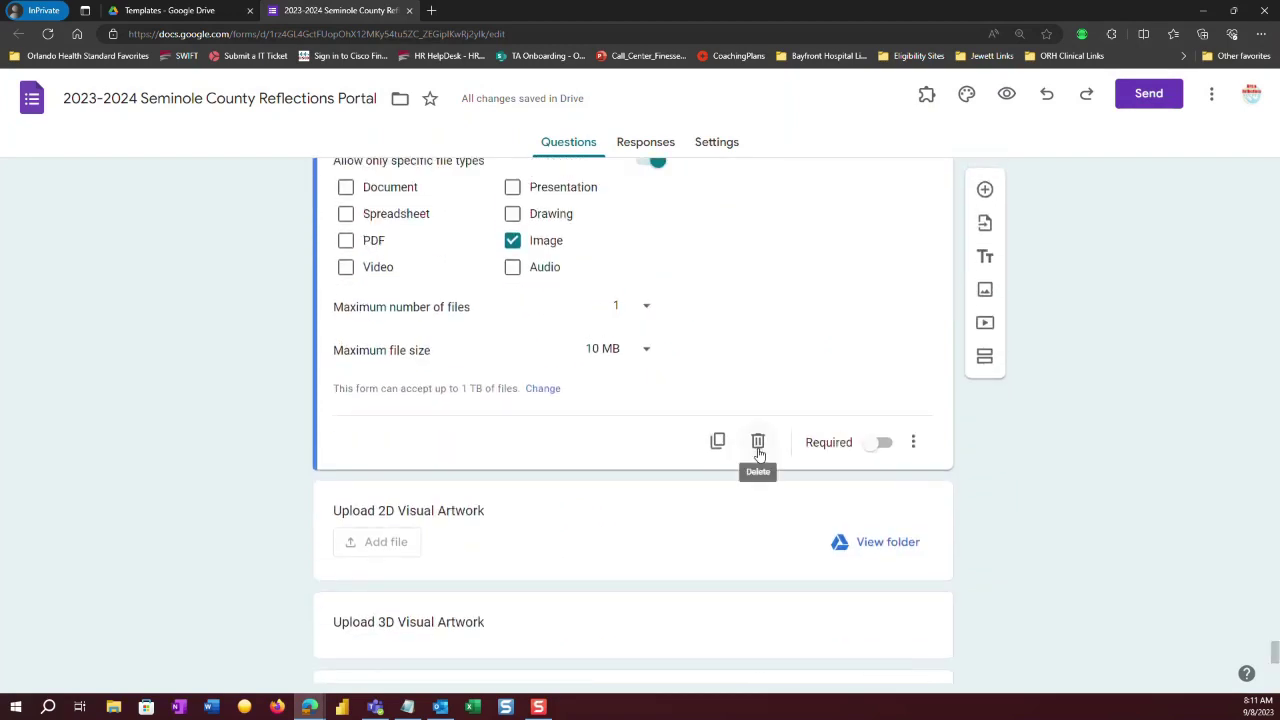
left_click(758, 452)
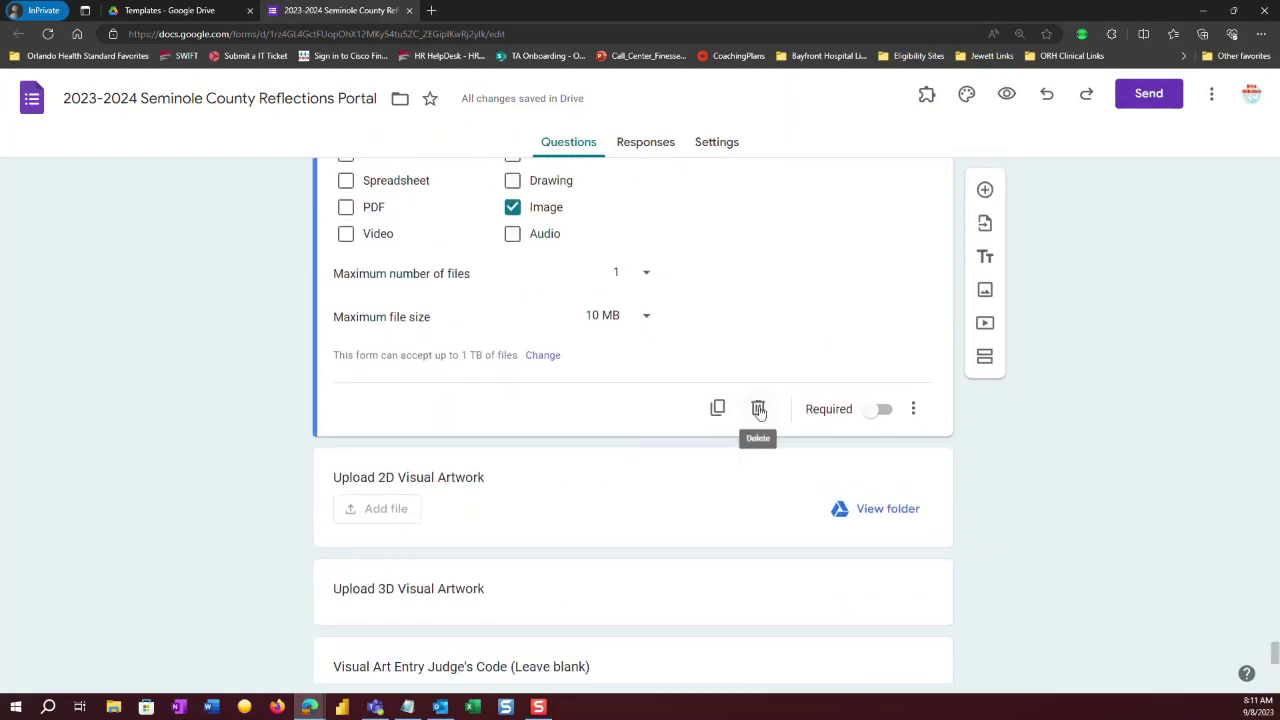
left_click(758, 410)
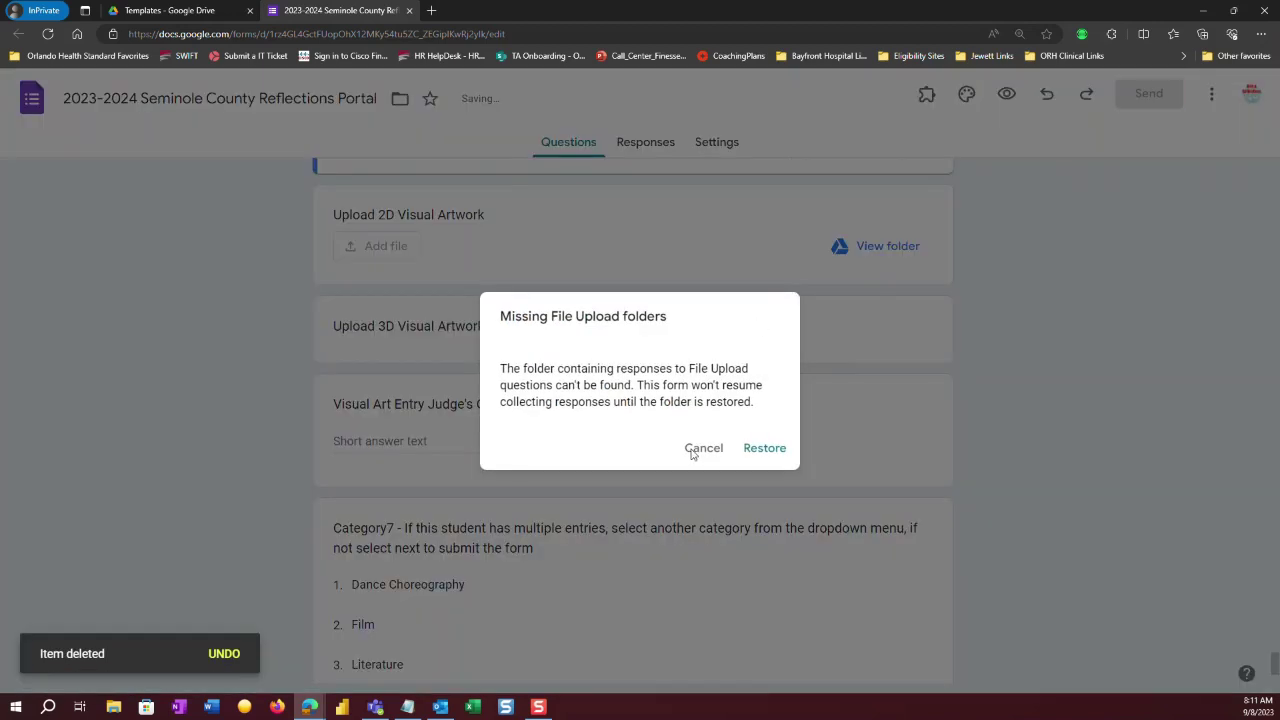
left_click(692, 452)
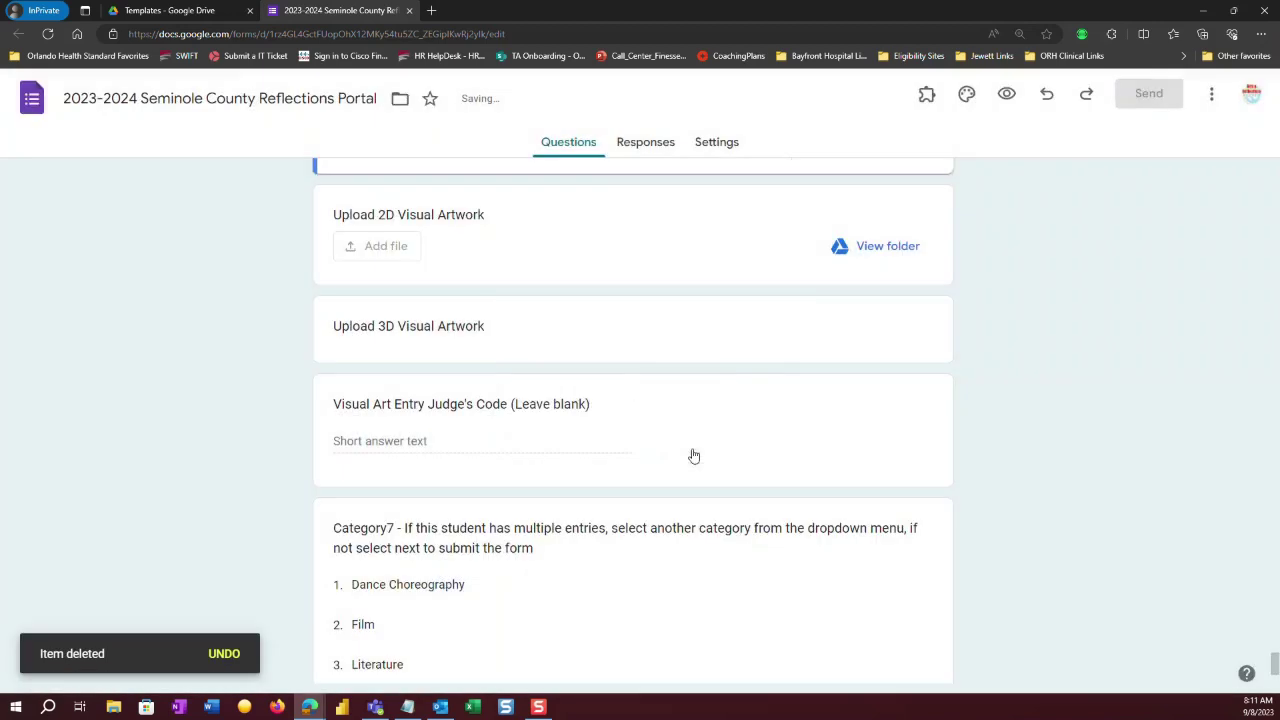
Duplicate the Upload 3D Visual Artwork question, dismiss the warning, and delete the old copy.
left_click(568, 329)
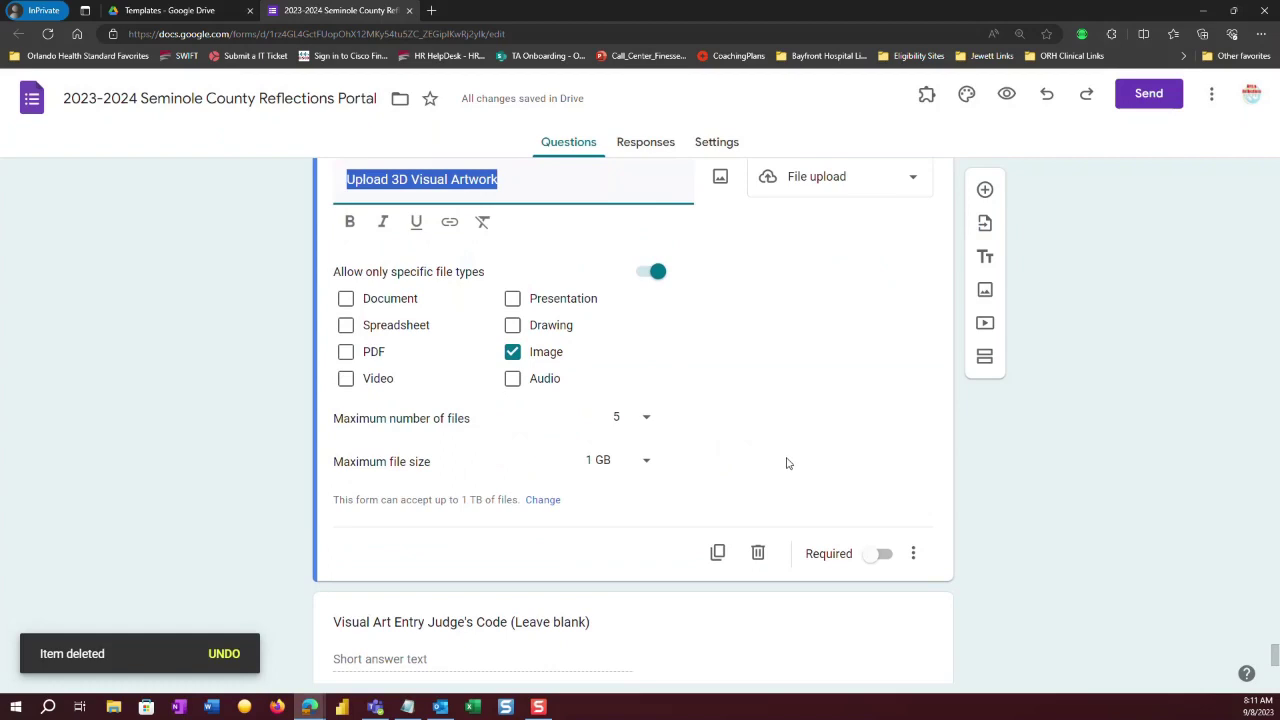
left_click(717, 553)
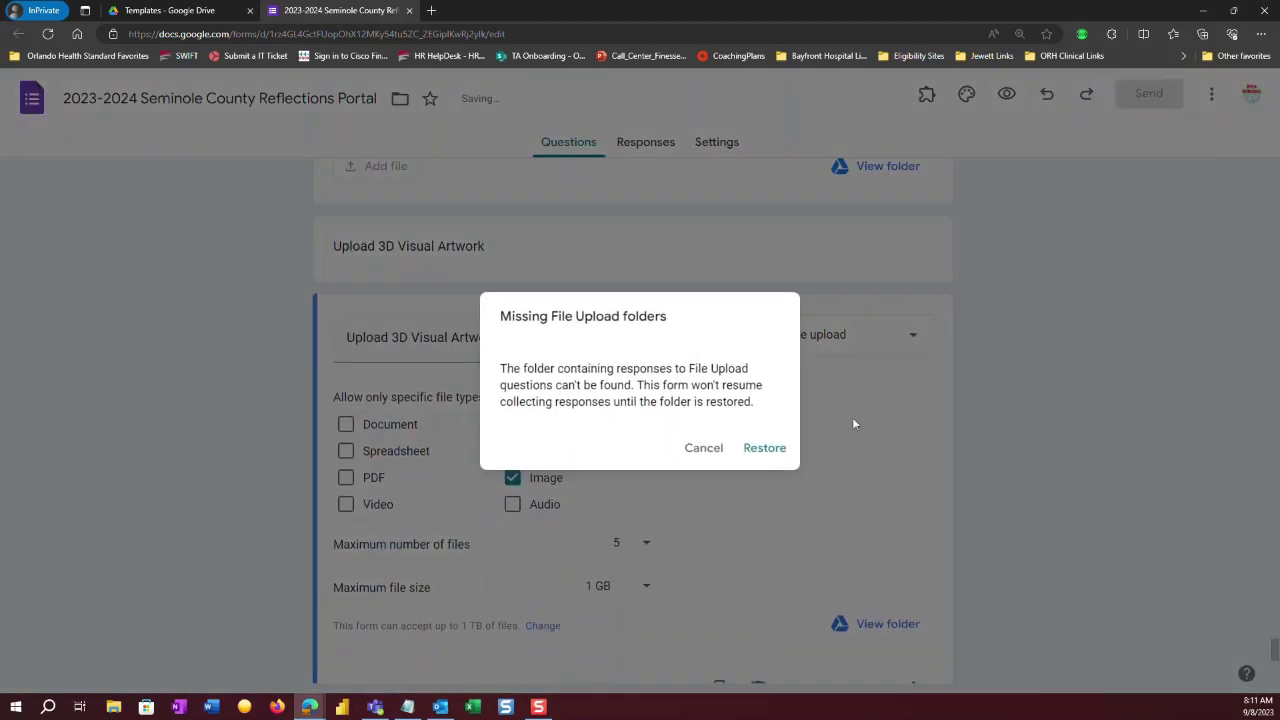
left_click(697, 453)
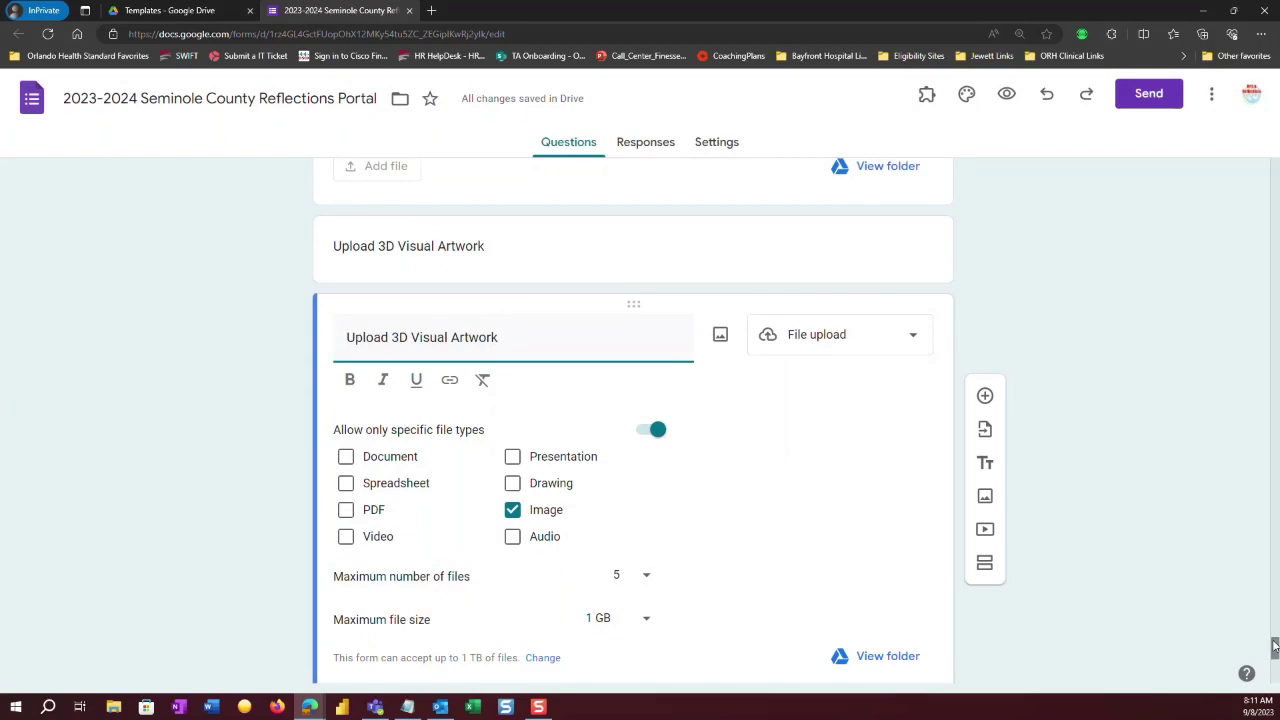
scroll(1274, 650, "down", 2)
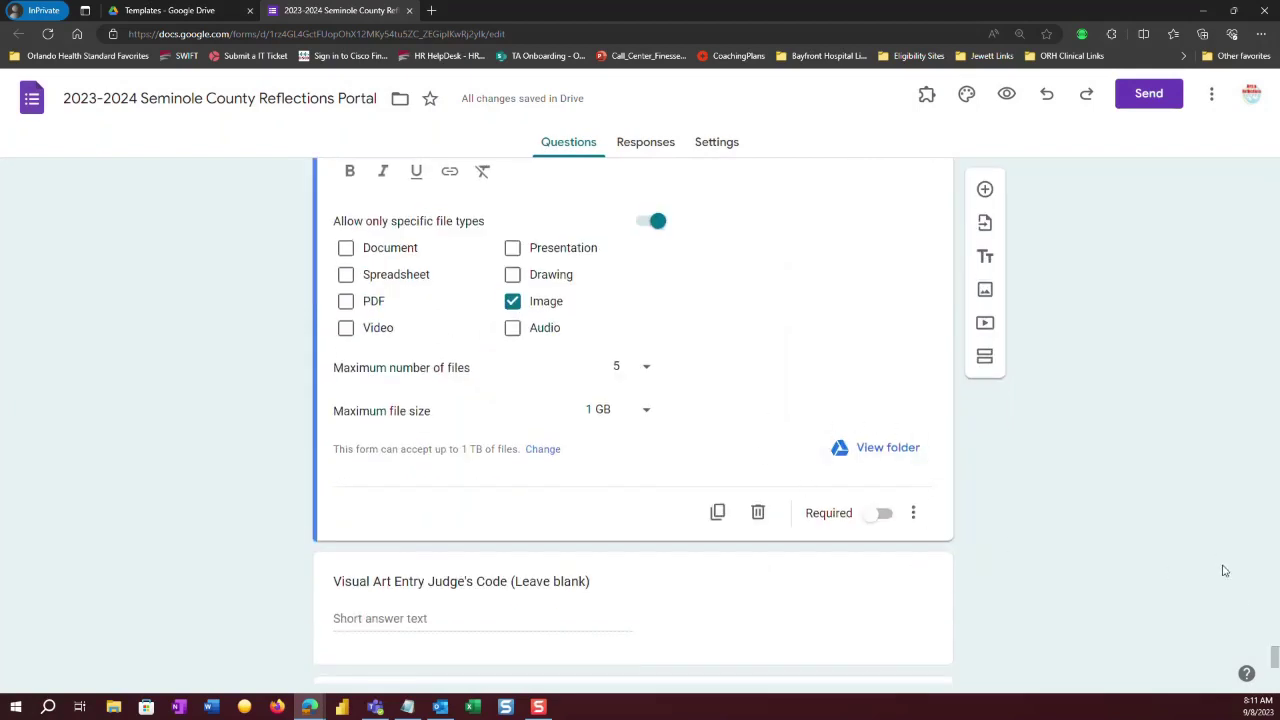
scroll(1274, 660, "up", 4)
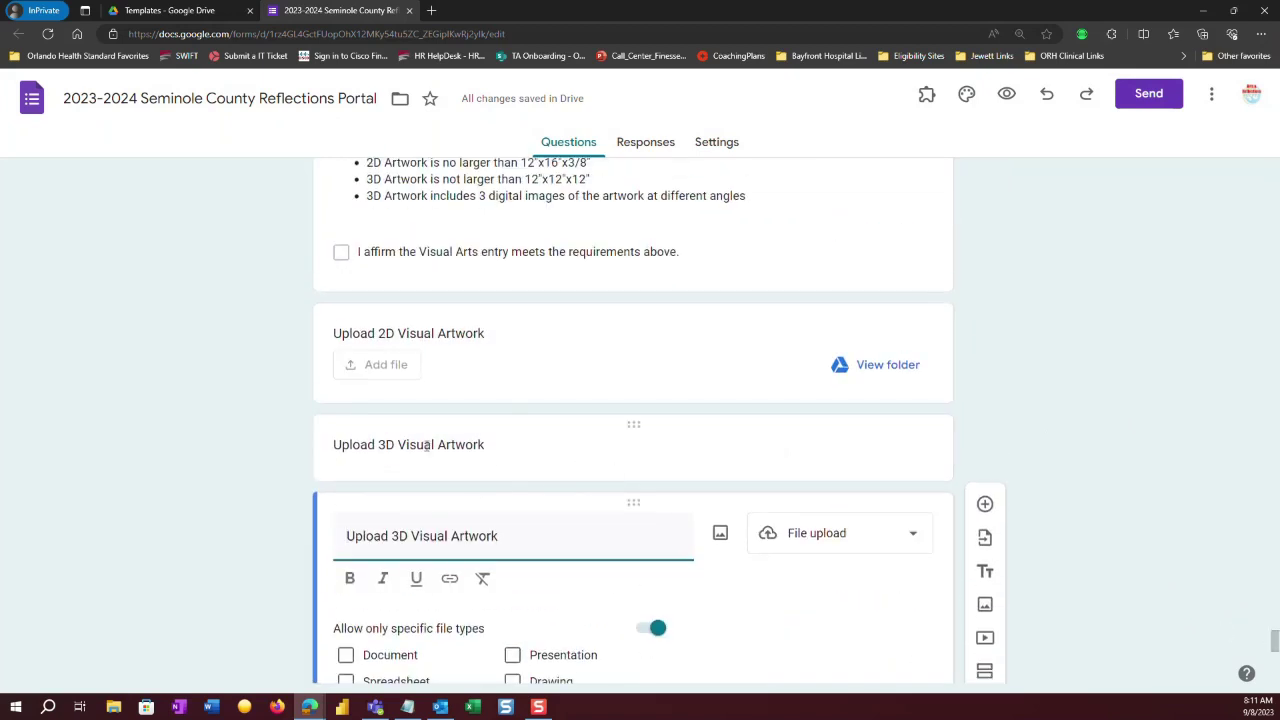
left_click(761, 454)
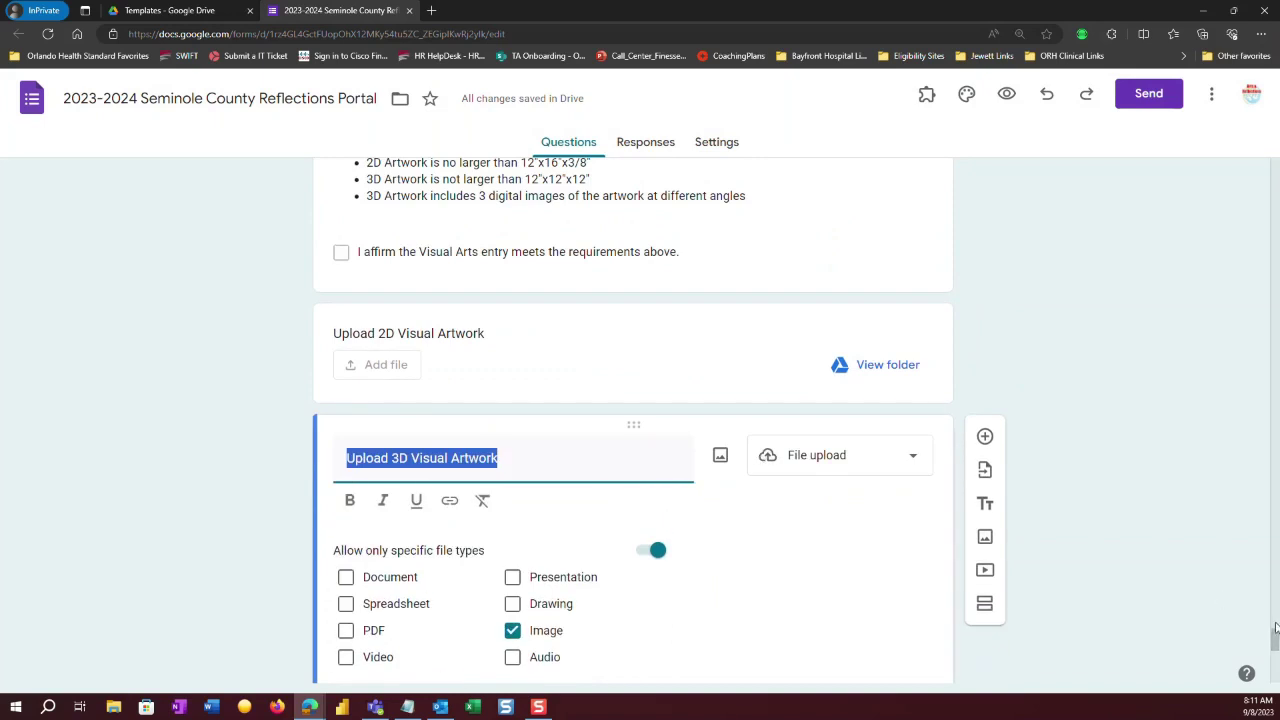
left_click_drag(1274, 638, 1274, 654)
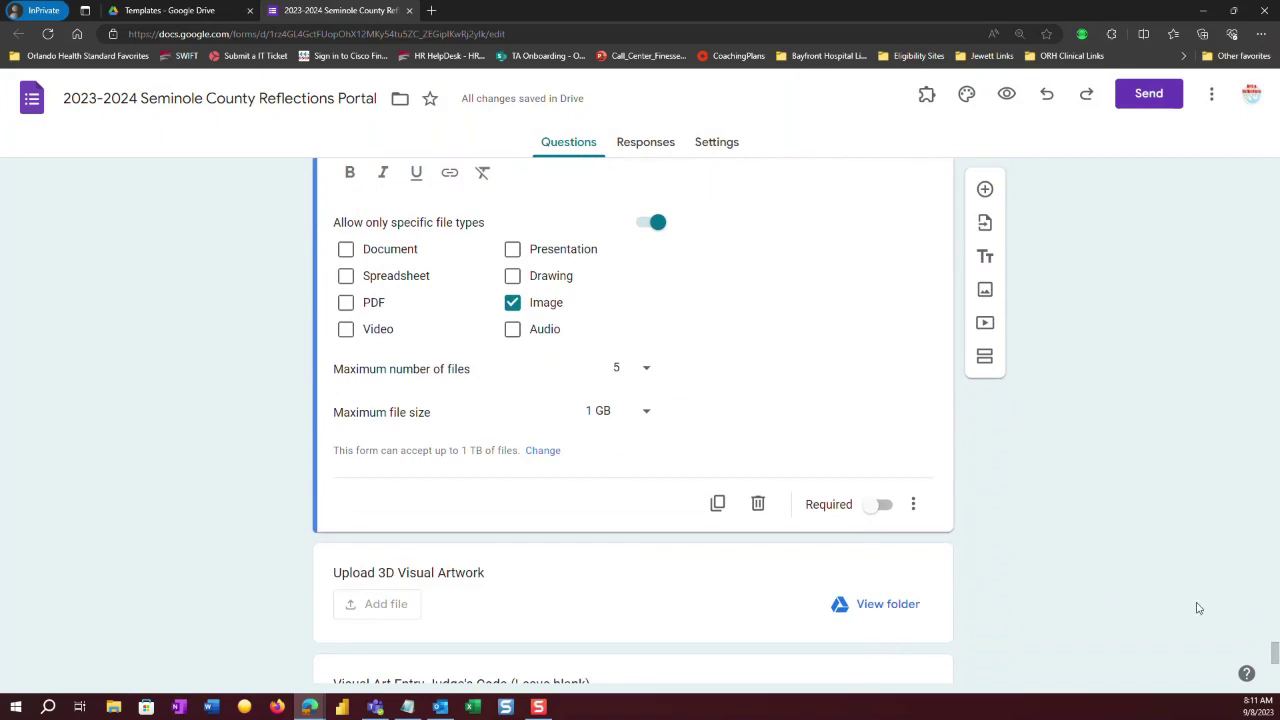
left_click(757, 510)
left_click(757, 510)
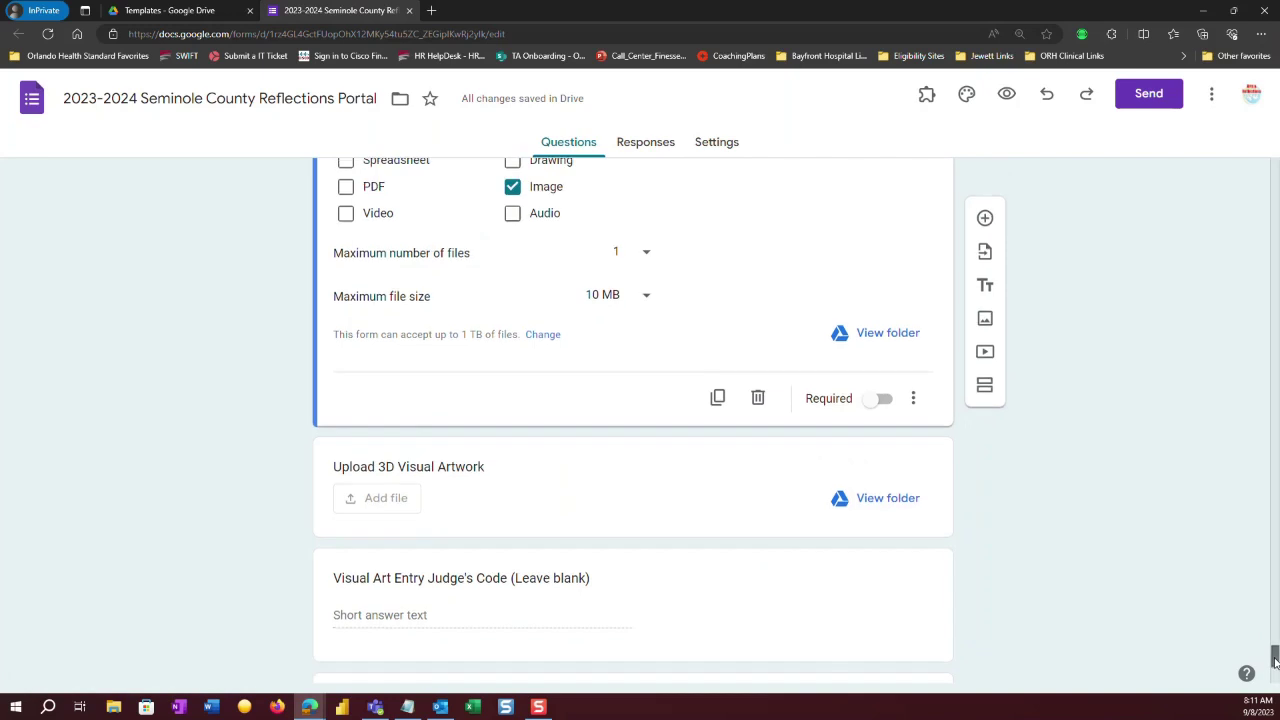
left_click_drag(1274, 659, 1274, 672)
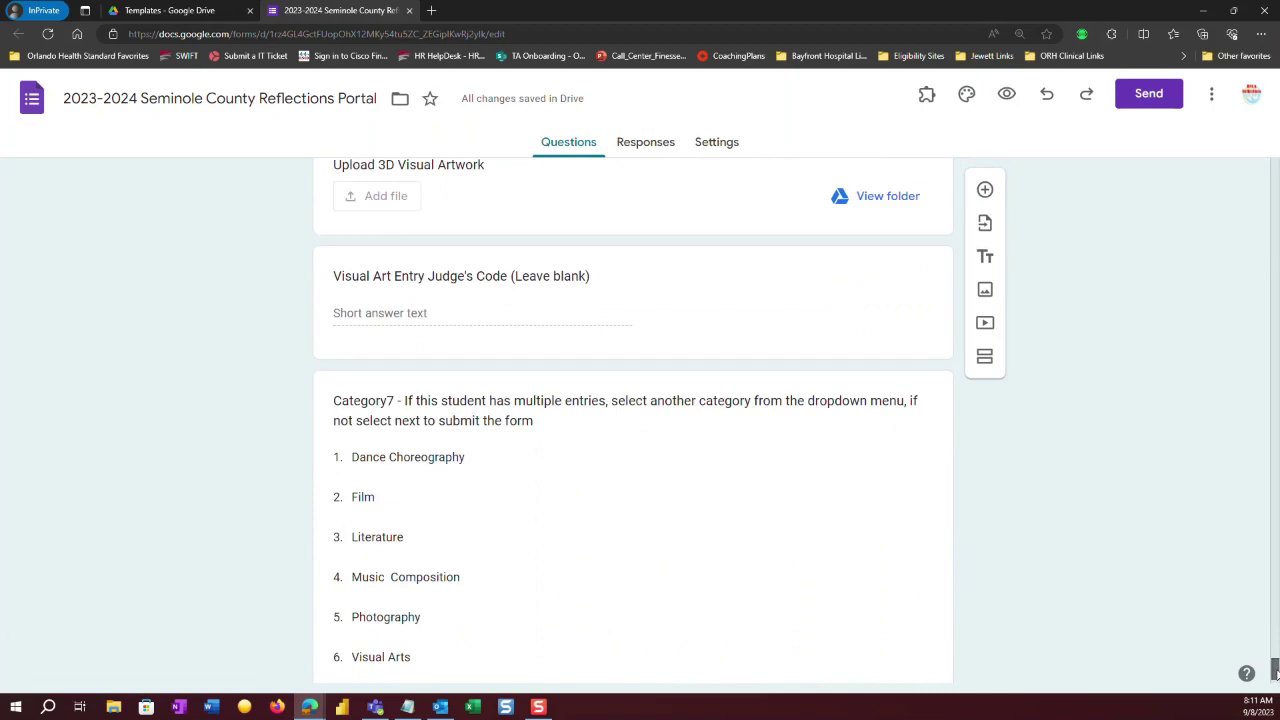
left_click_drag(1274, 672, 1274, 673)
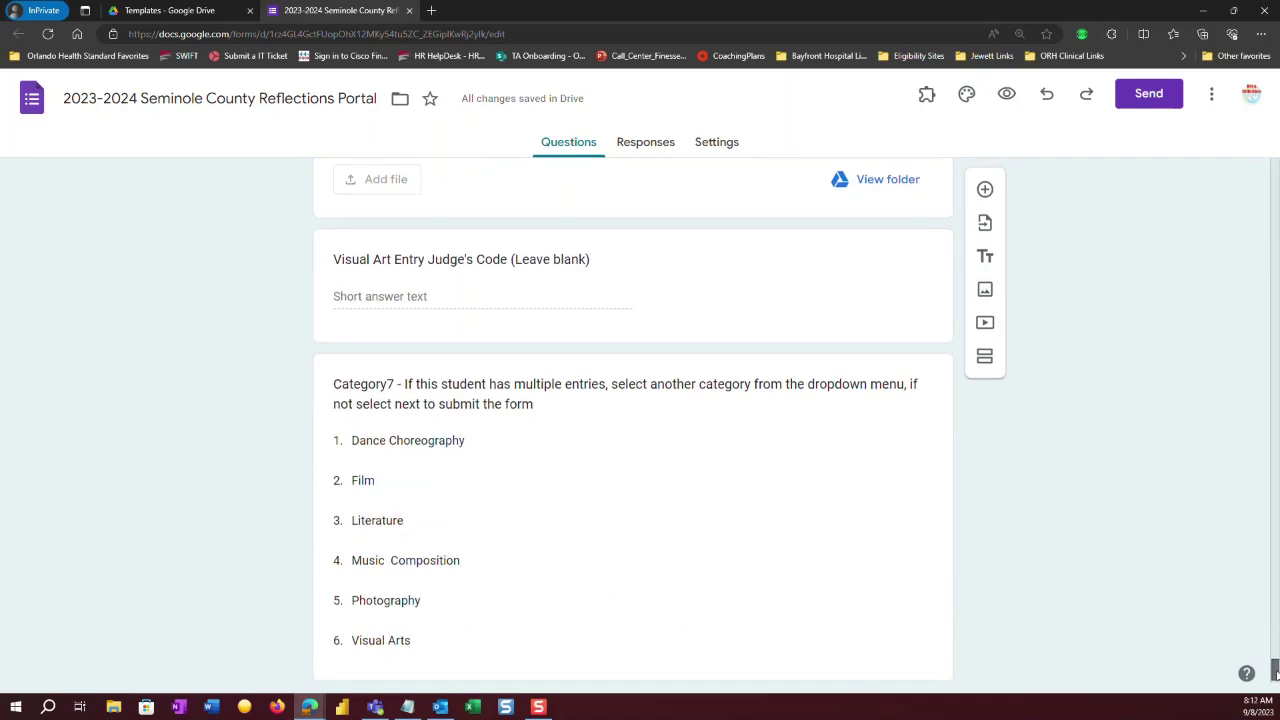
left_click_drag(1276, 676, 1240, 172)
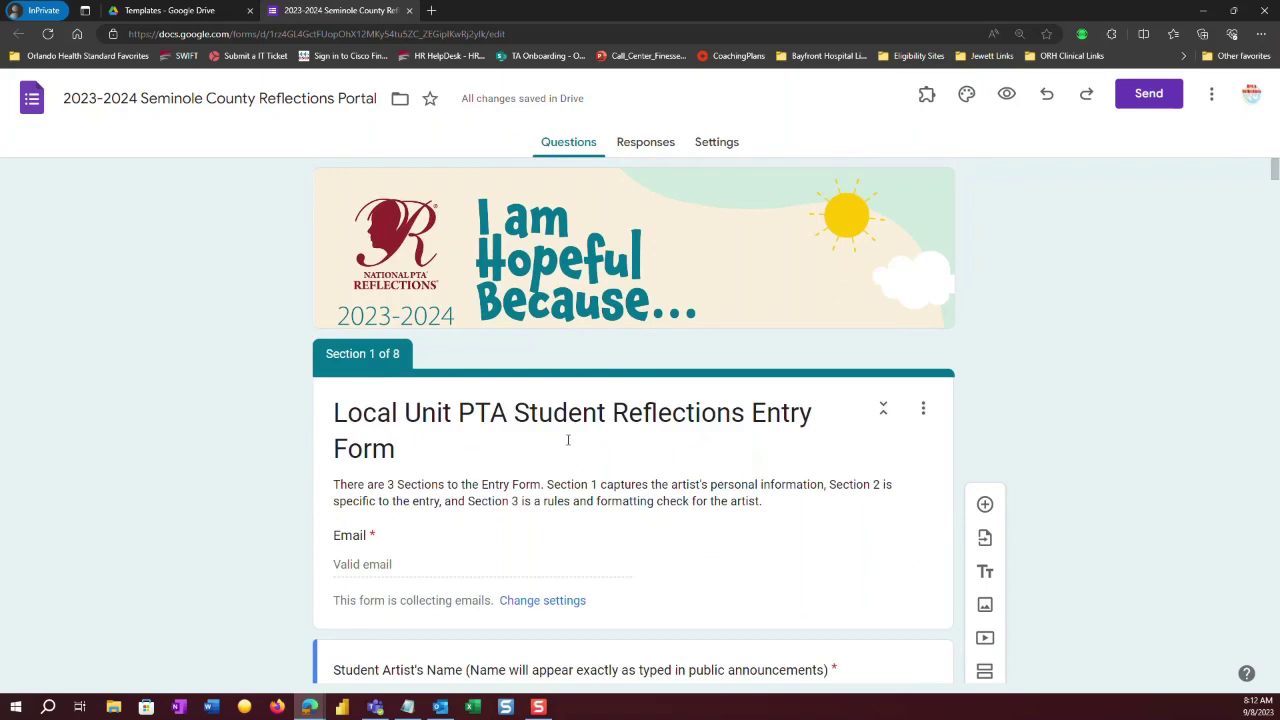
Edit the section title: 'Local Unit PTA' becomes 'Seminole County', drop 'Student', 'Form' becomes 'Portal'.
left_click(506, 413)
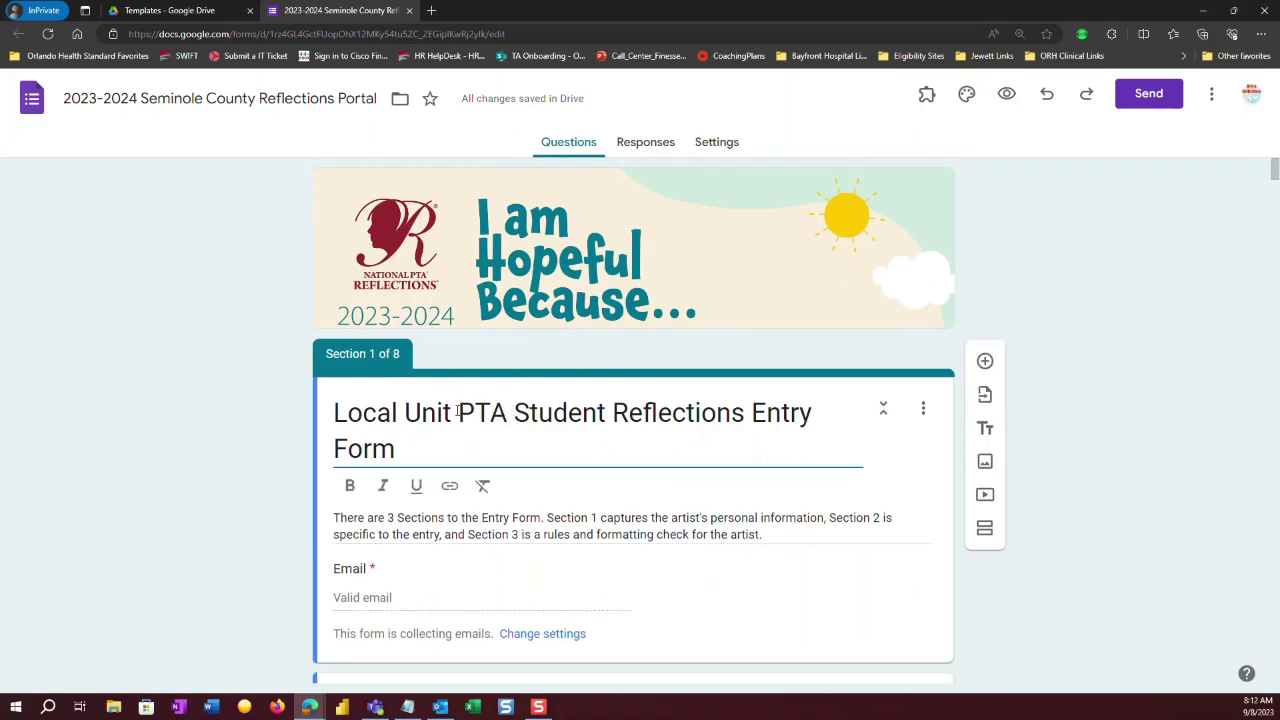
left_click(328, 416)
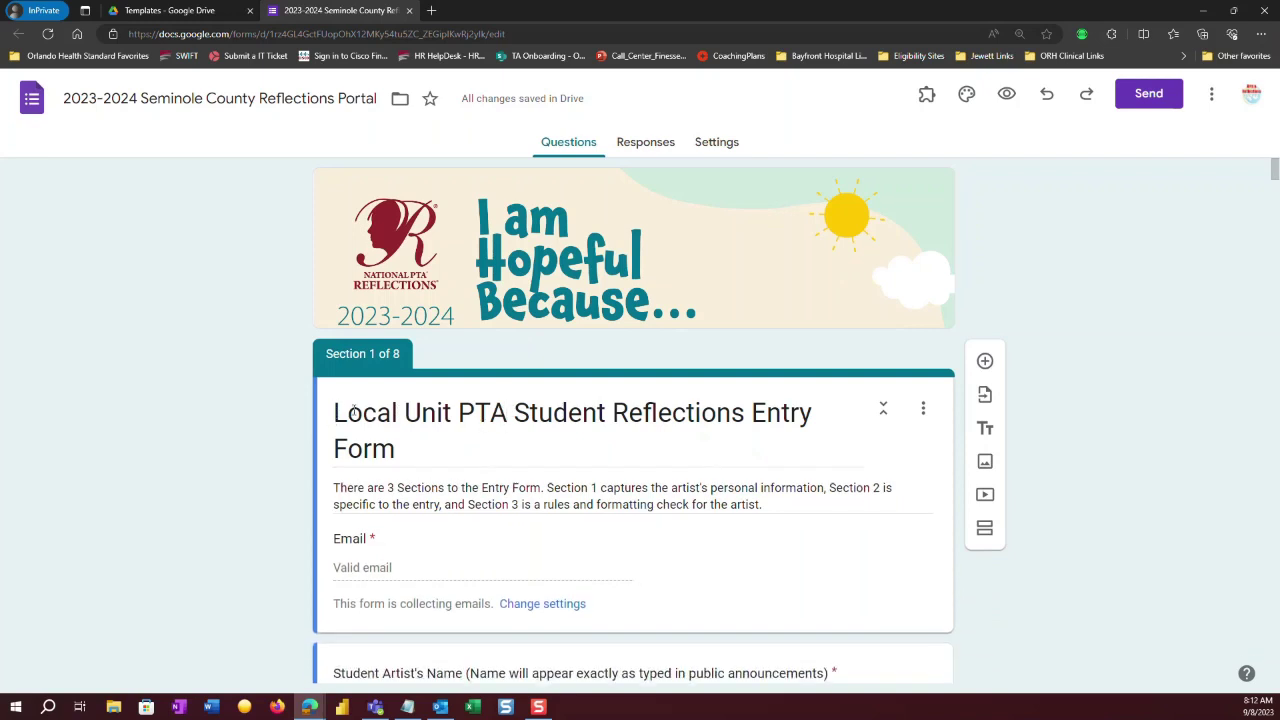
left_click(513, 413)
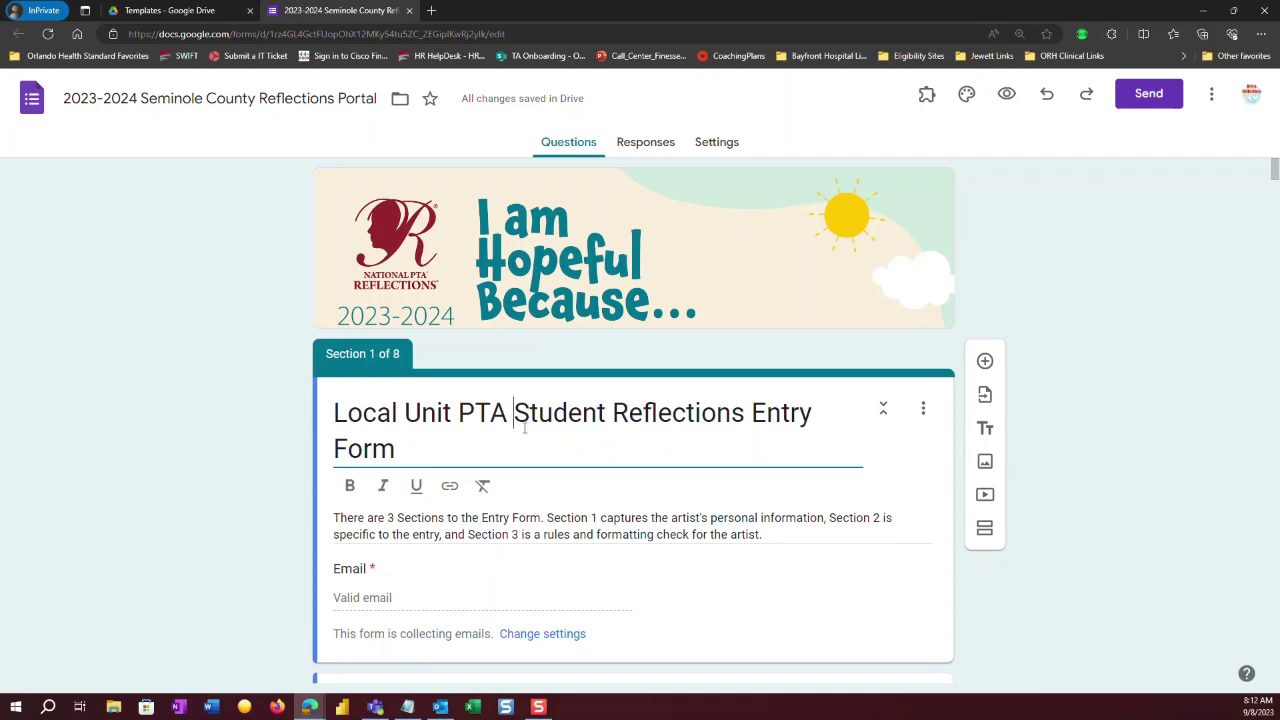
left_click_drag(513, 412, 300, 370)
type("Sem")
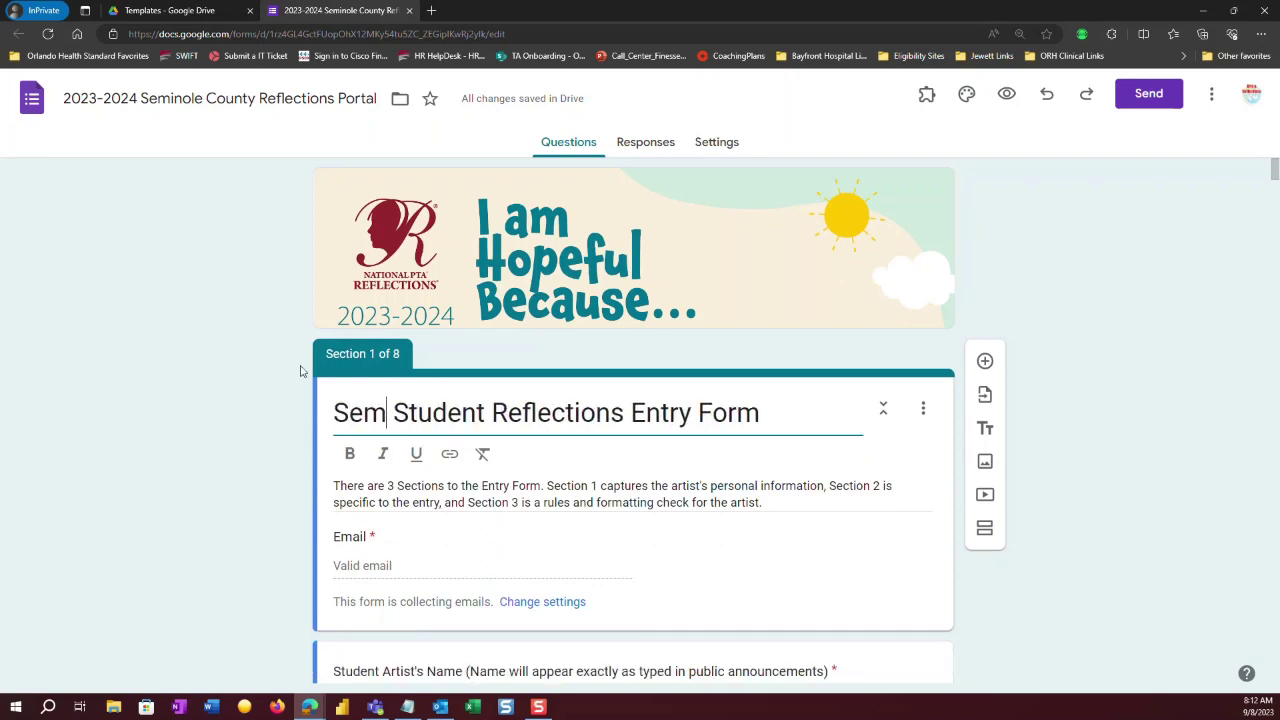
type("inole Count")
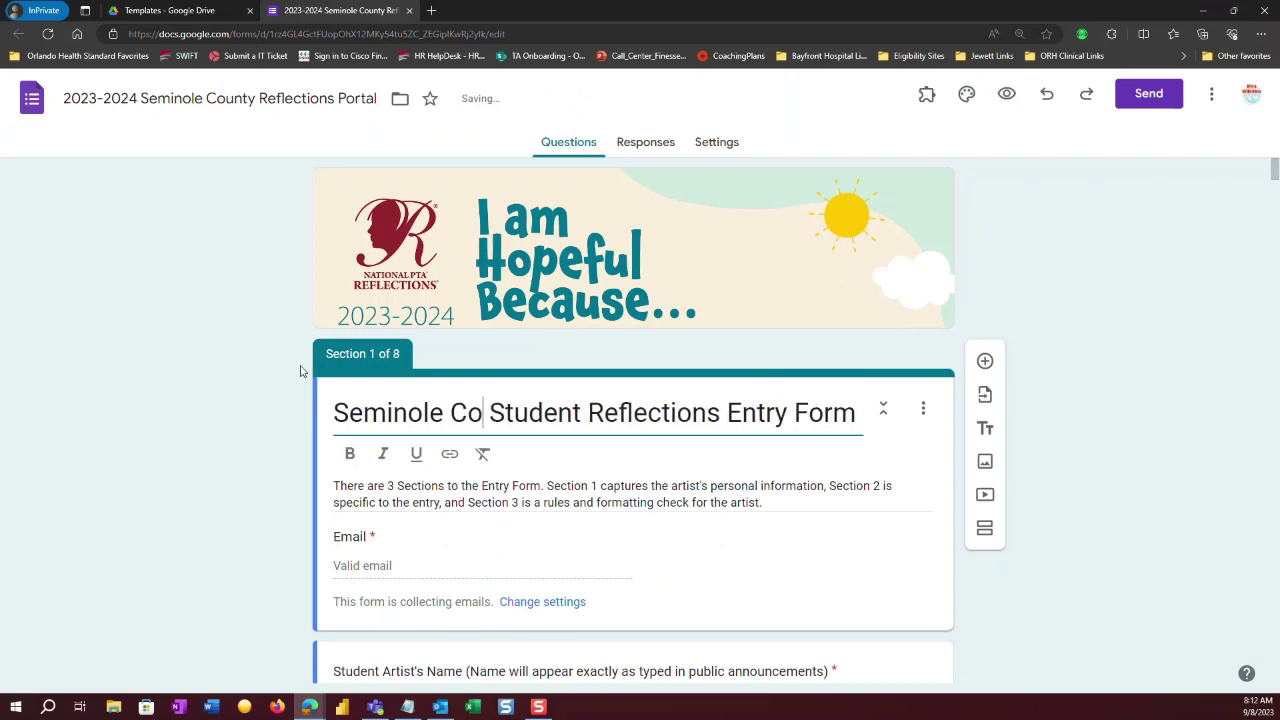
type("y")
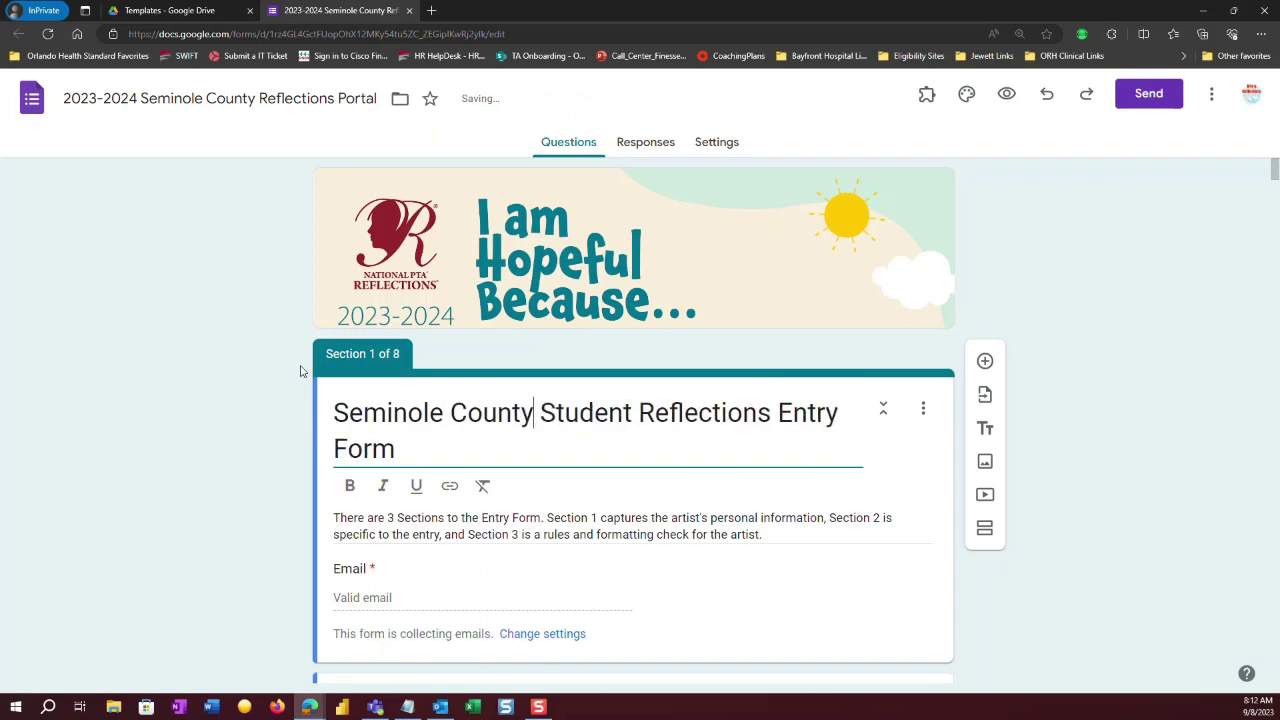
key("Delete")
key("Delete")
key("Delete")
key("Delete")
key("Delete")
key("Delete")
key("Delete")
key("Delete")
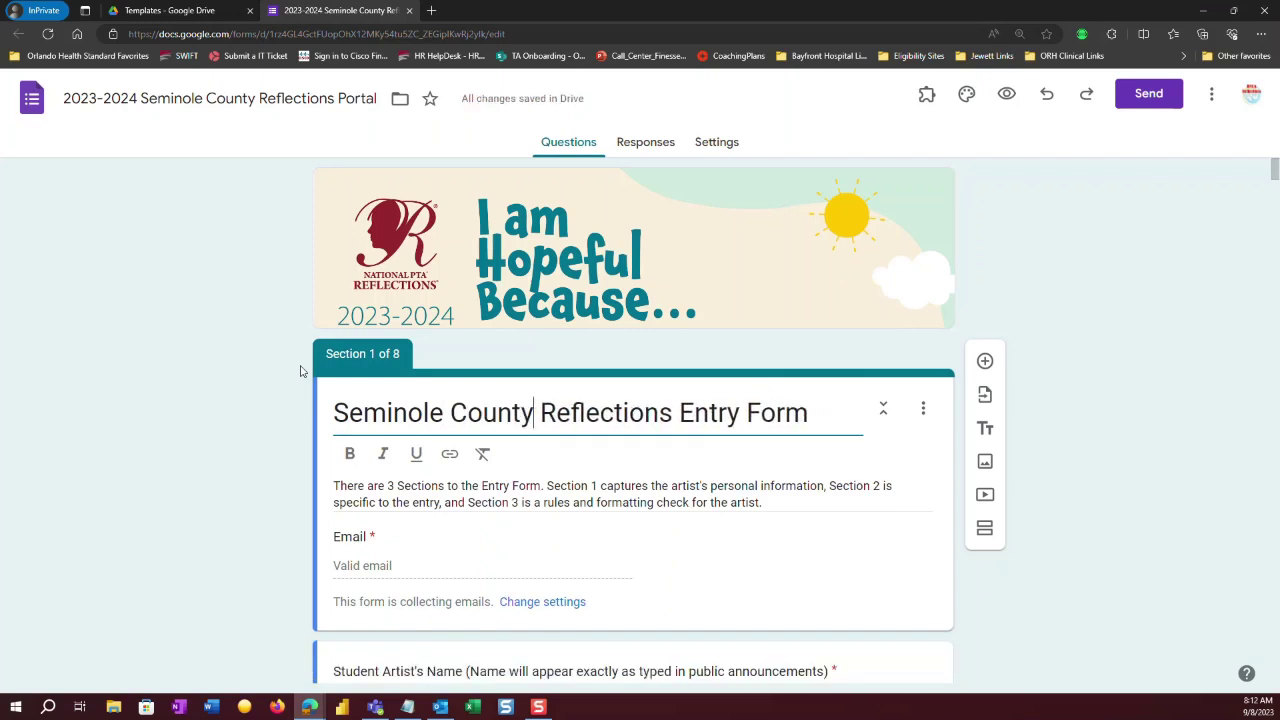
key("Delete")
key("Right")
key("Right")
key("BackSpace")
key("BackSpace")
key("BackSpace")
key("BackSpace")
type("Portal")
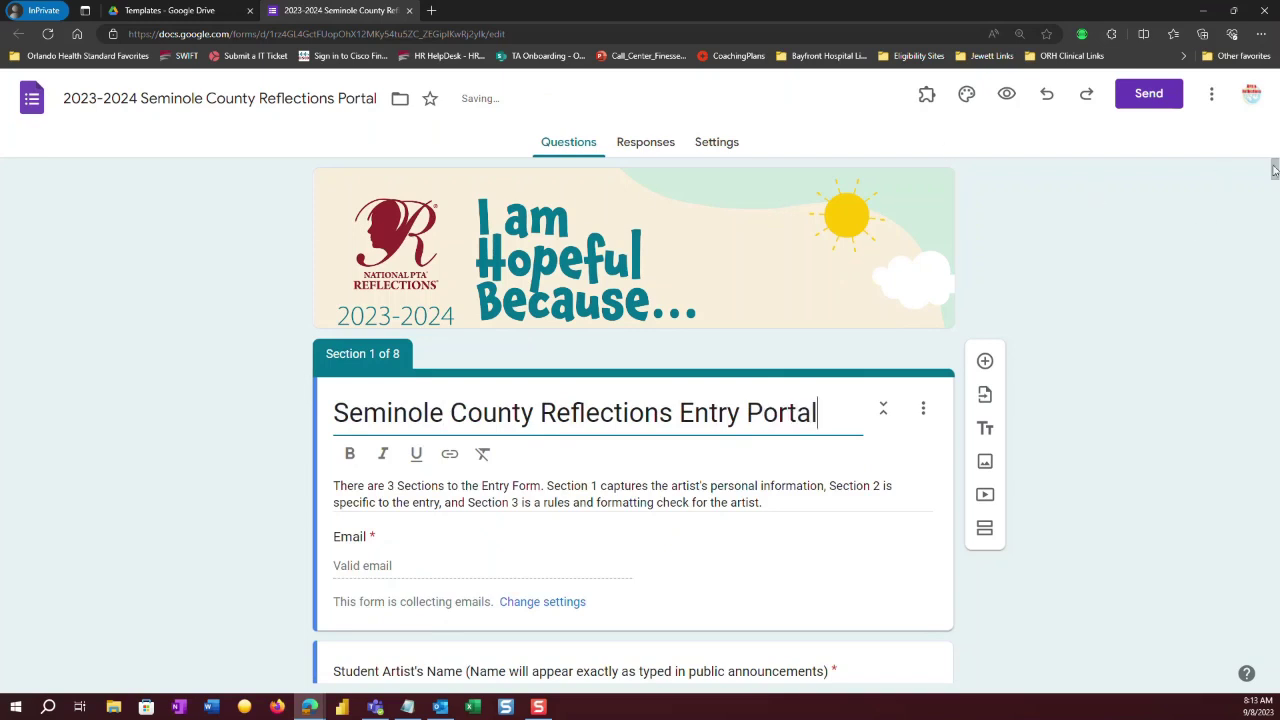
left_click_drag(1275, 175, 1275, 191)
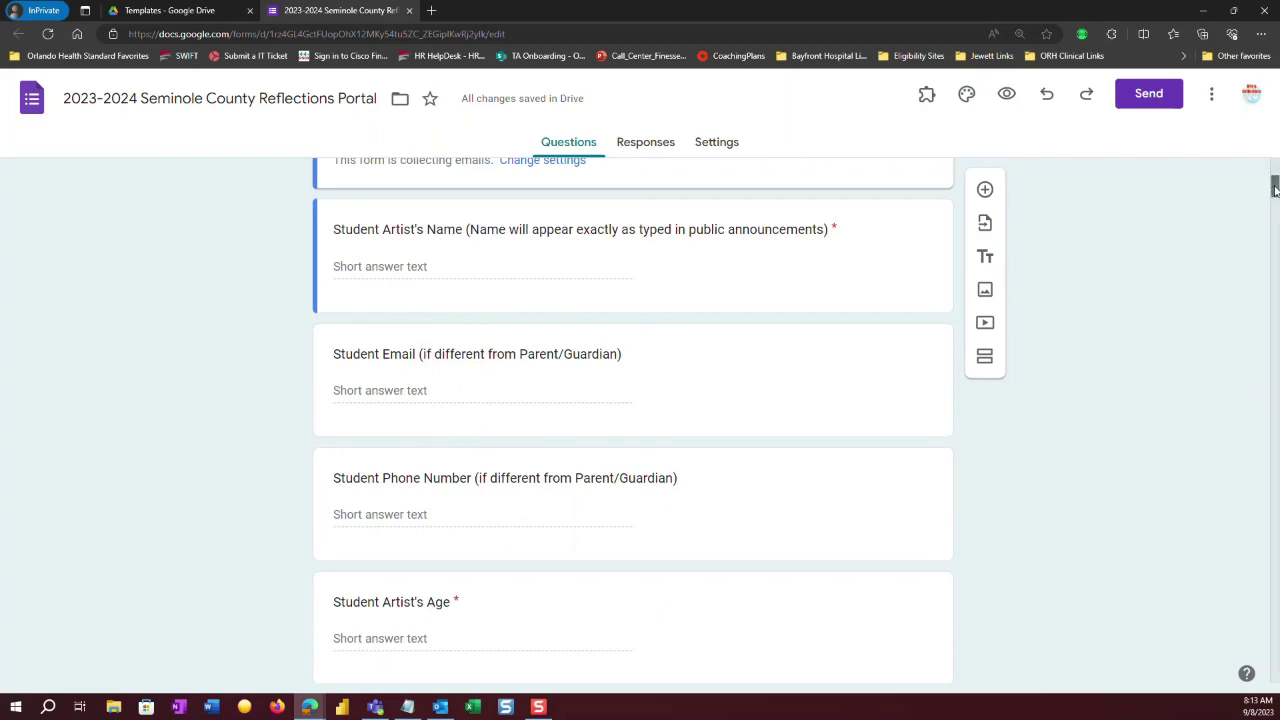
Insert 'Parent /Guardian' at the start of the Mailing Address question title.
left_click_drag(1275, 191, 1275, 201)
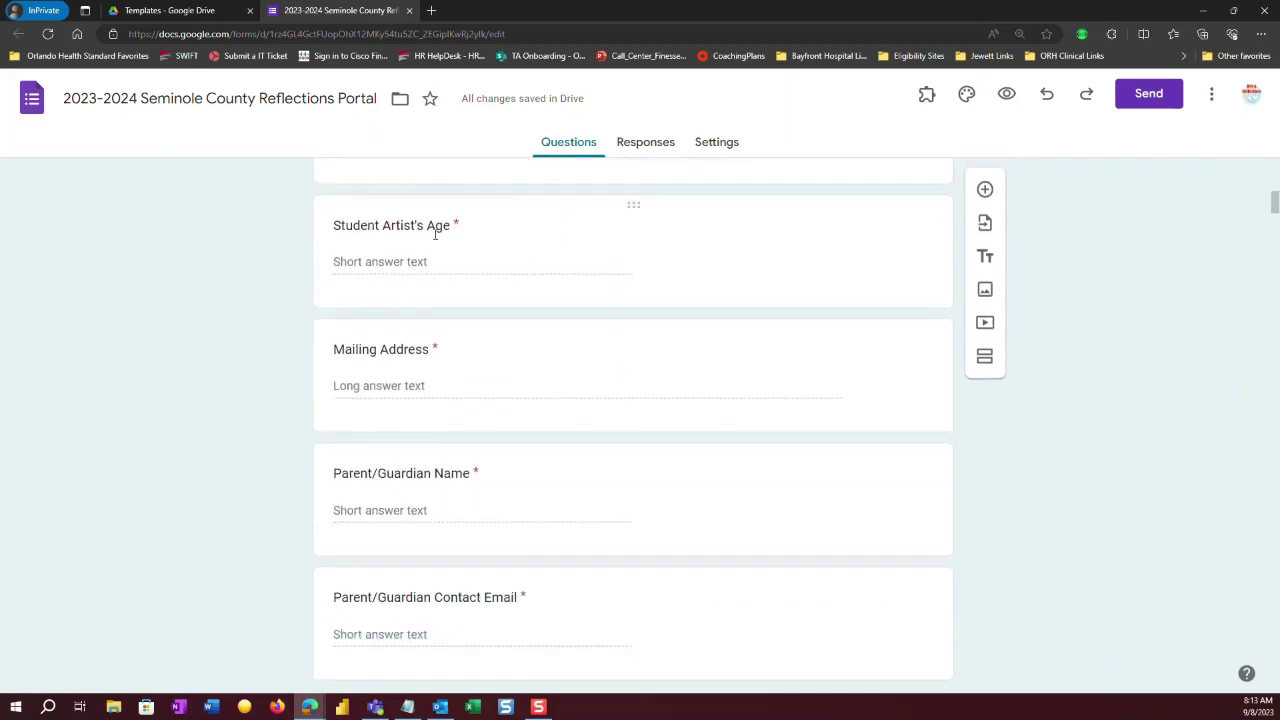
left_click(345, 349)
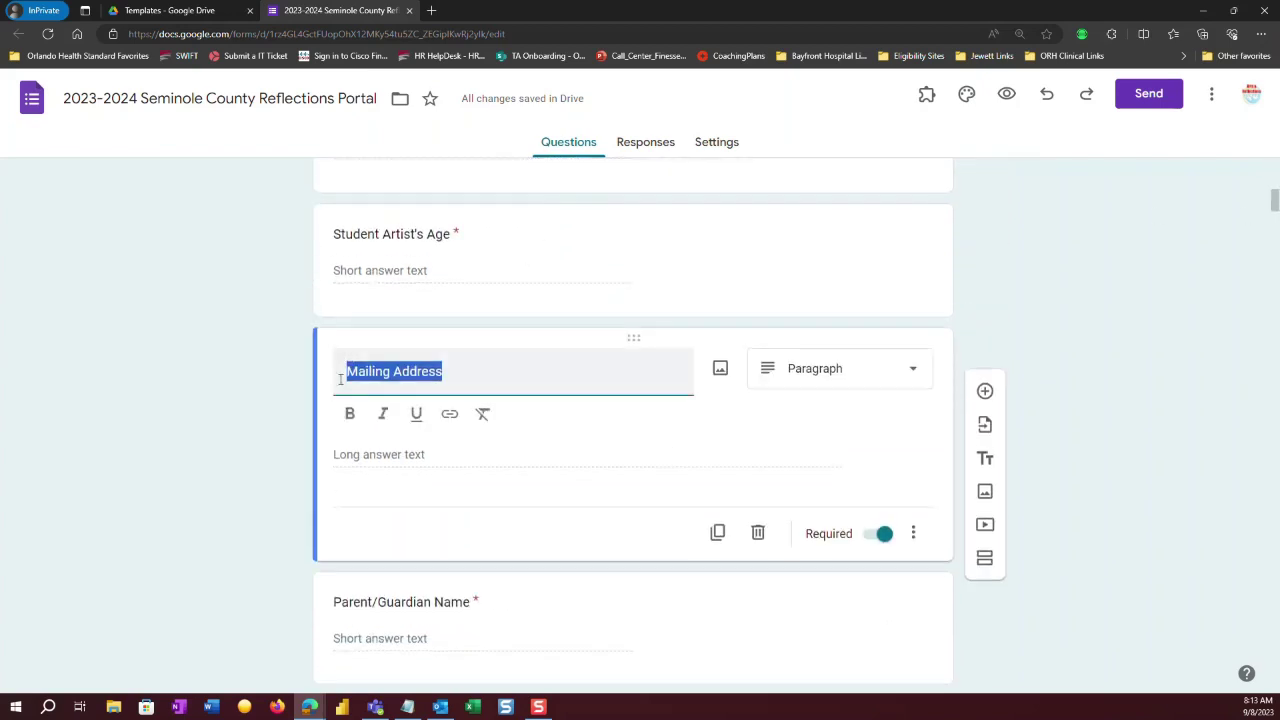
left_click(345, 373)
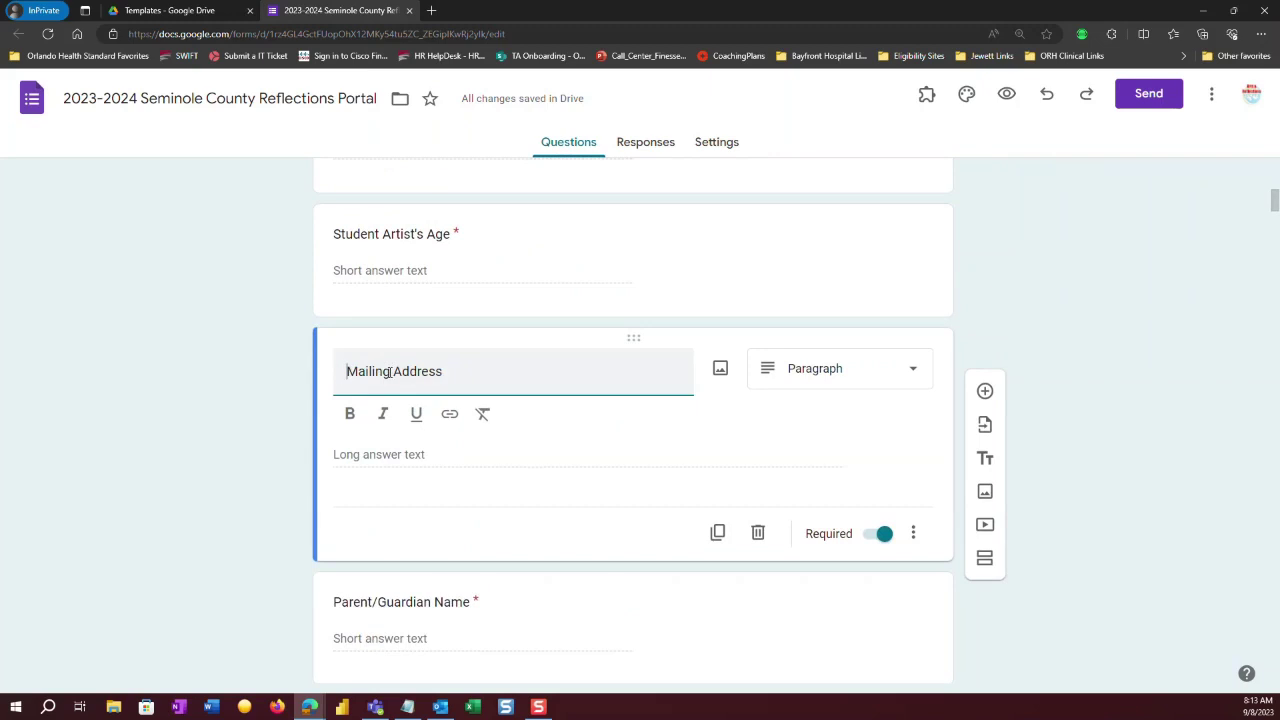
type("Parent ")
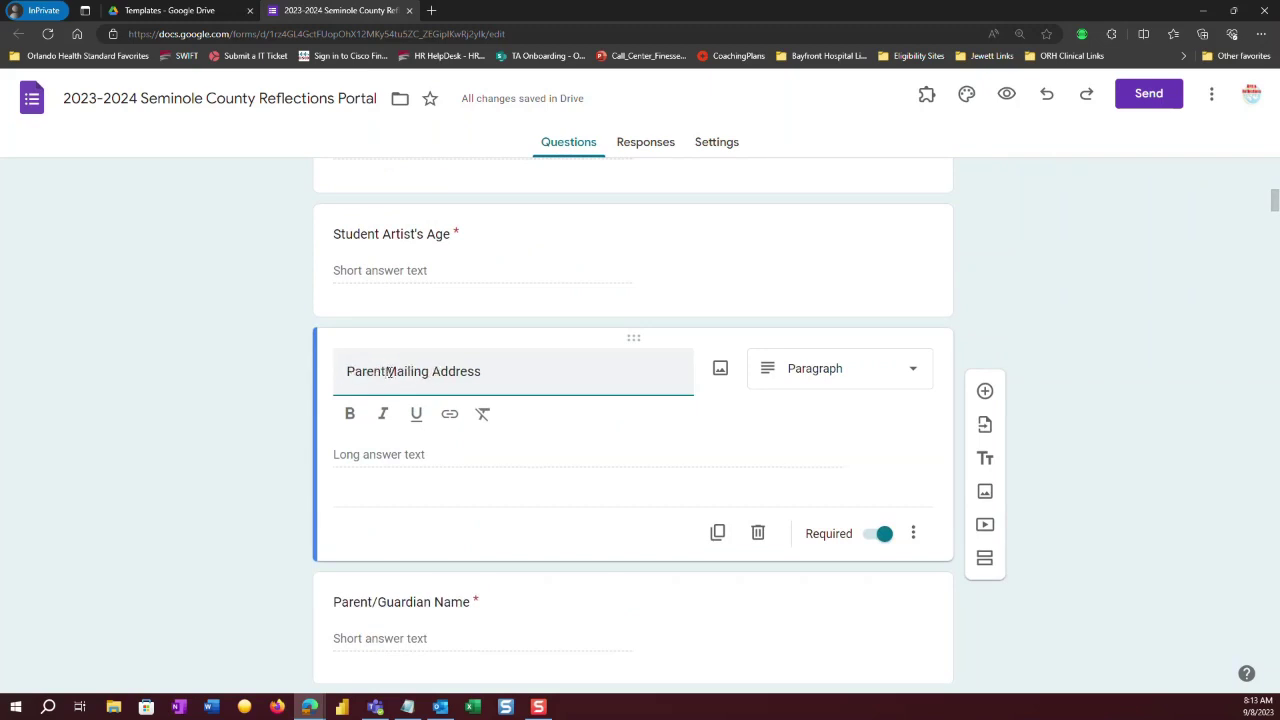
type("/Gu")
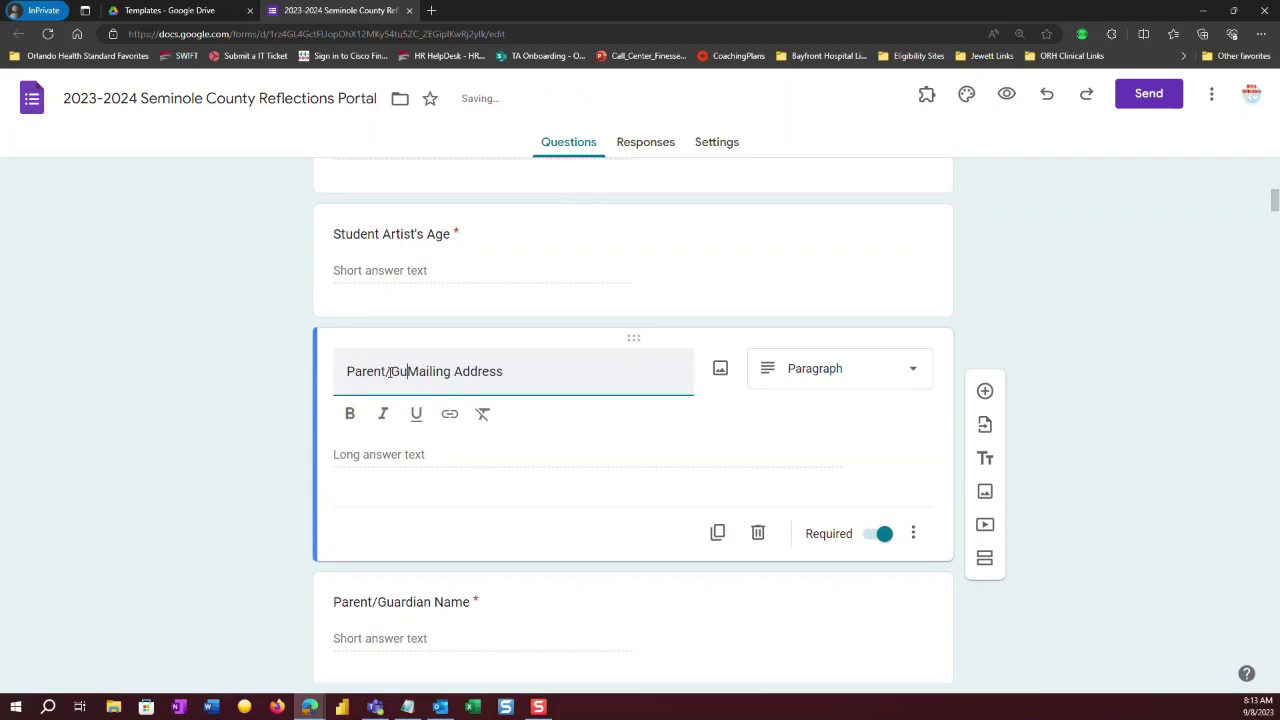
type("ardian")
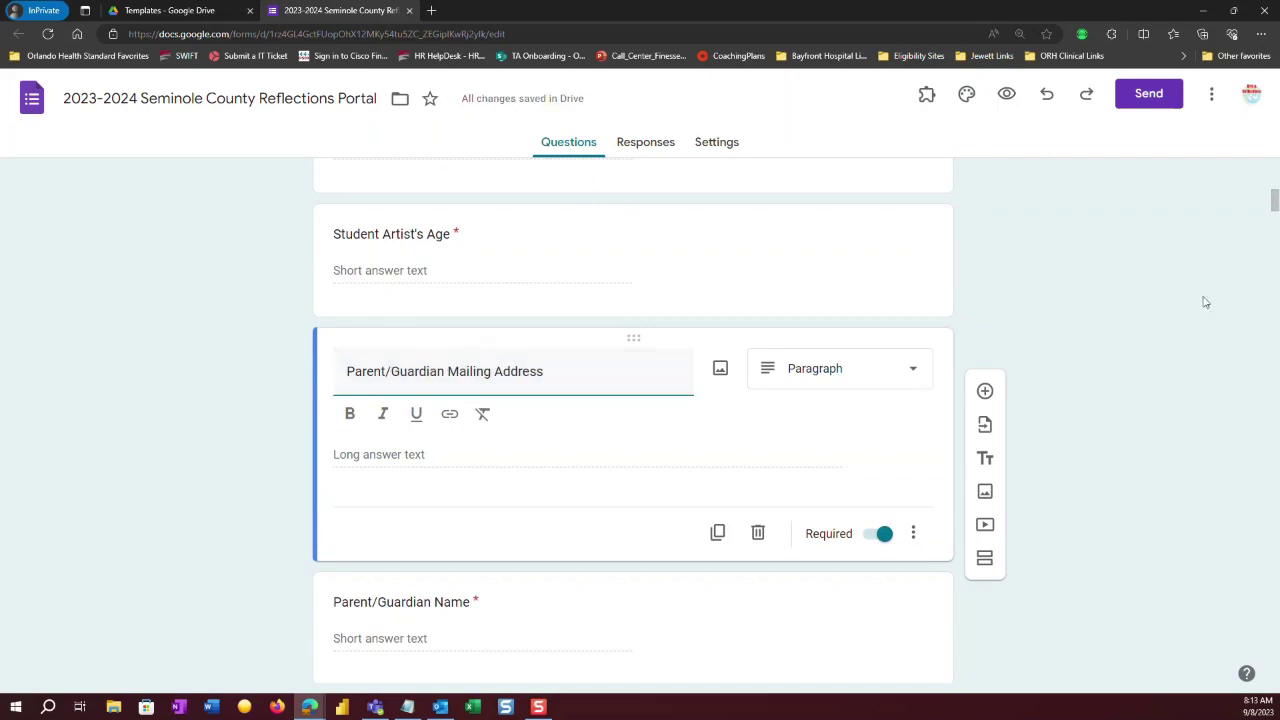
Append '(First & Last Name)' to the Parent/Guardian Name question title.
scroll(1274, 204, "down", 1)
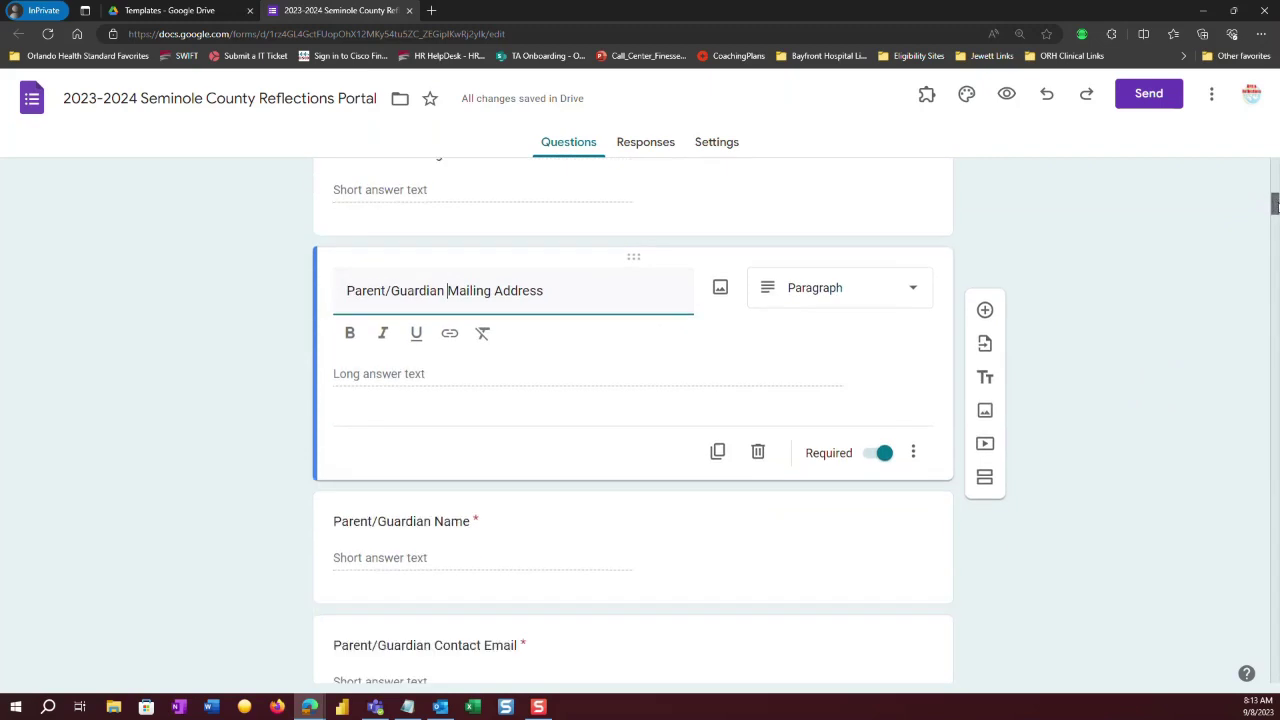
left_click_drag(1274, 204, 1274, 216)
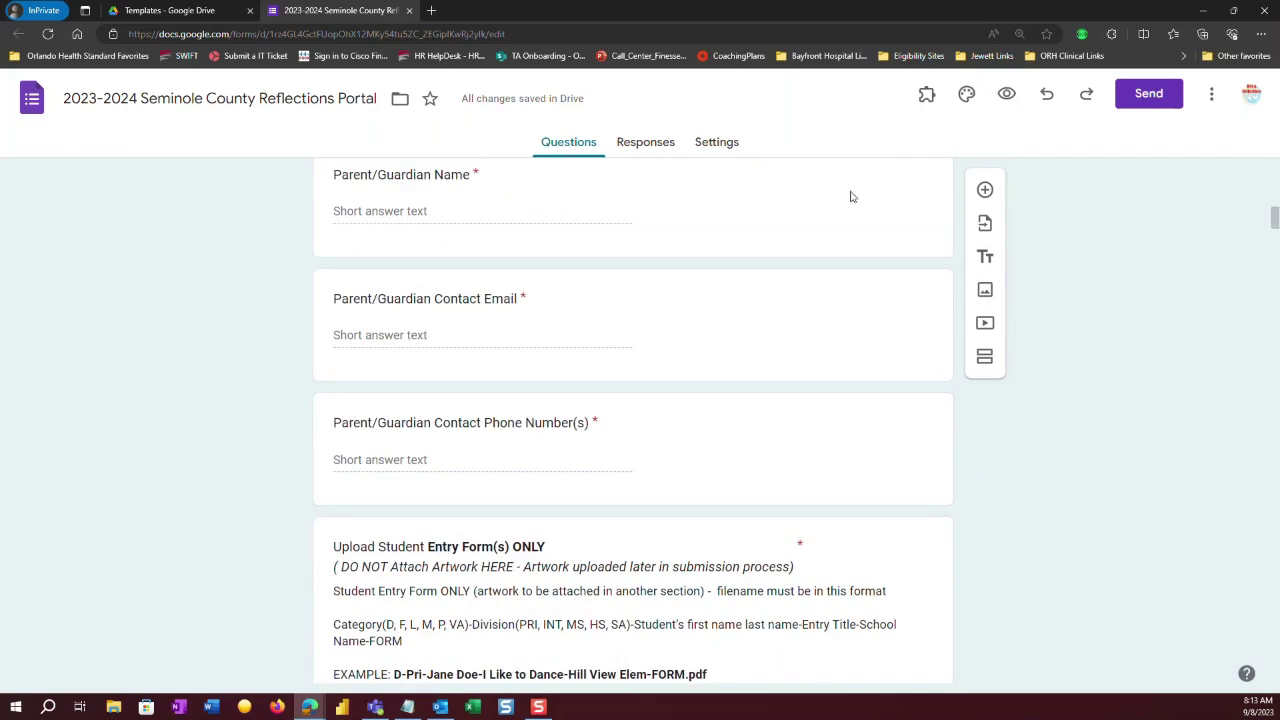
left_click(469, 191)
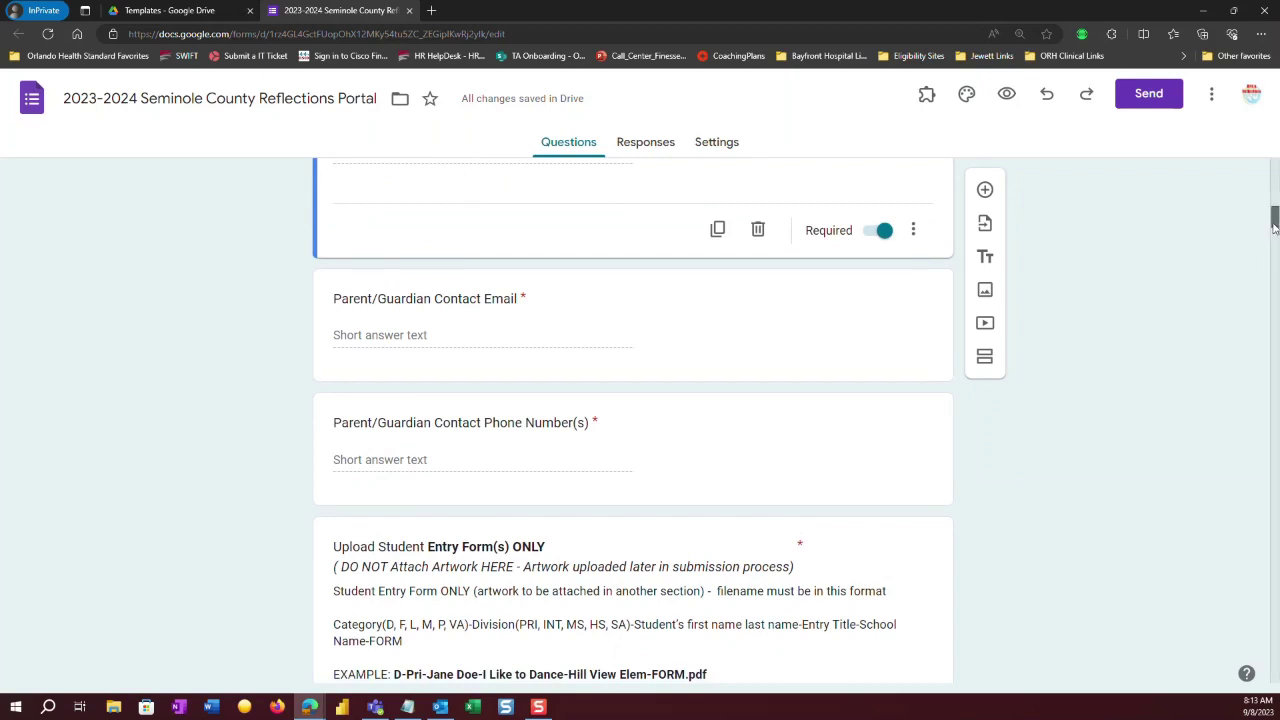
scroll(628, 247, "up", 2)
left_click(520, 286)
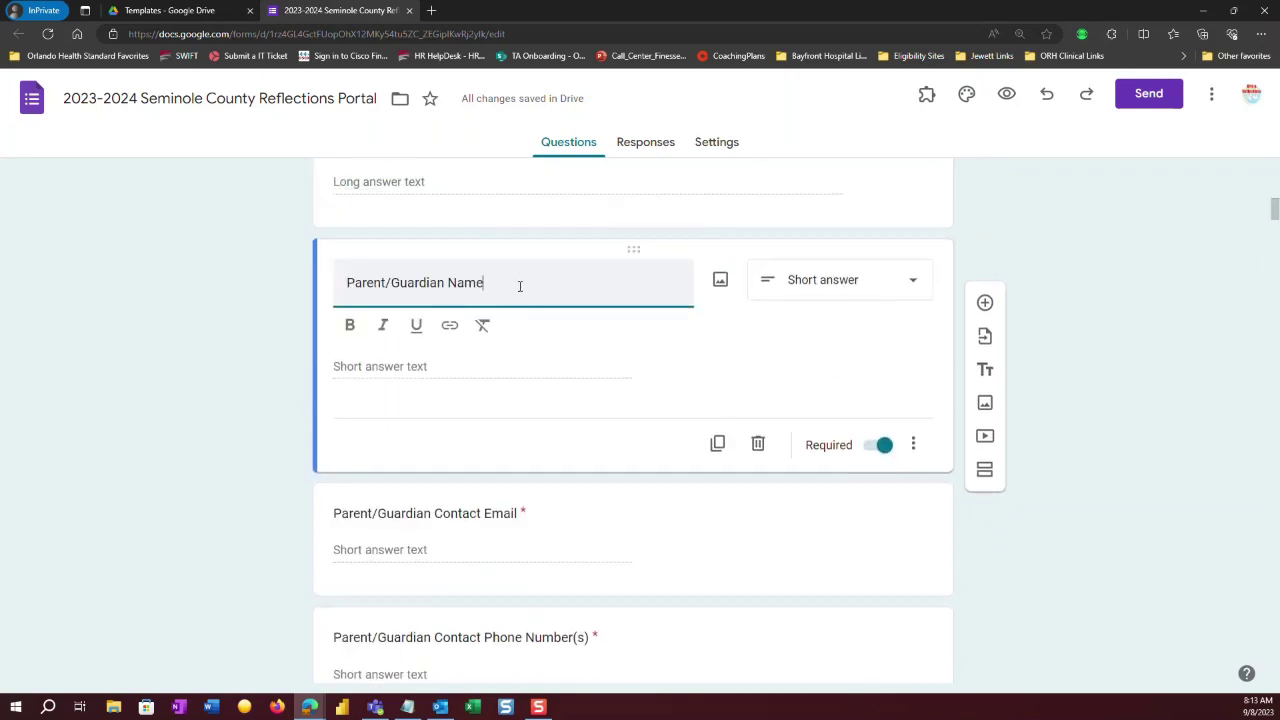
type("(F")
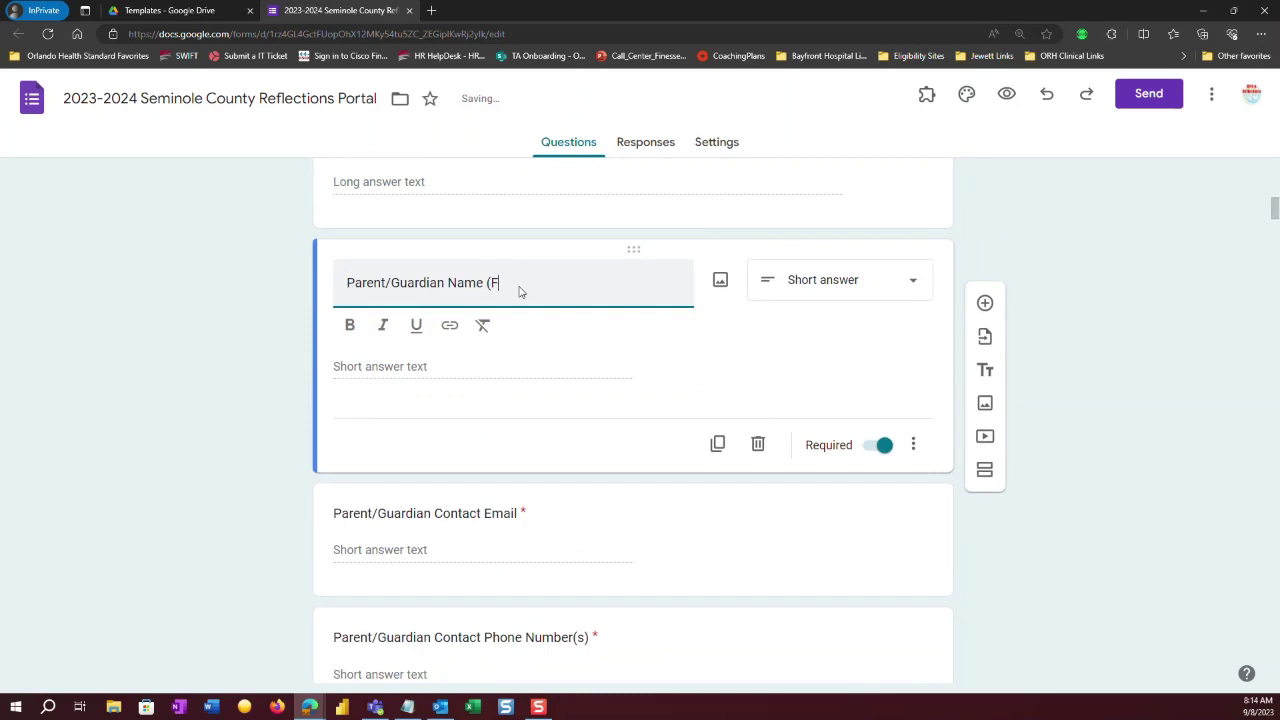
type("irst &")
type("Last Name)")
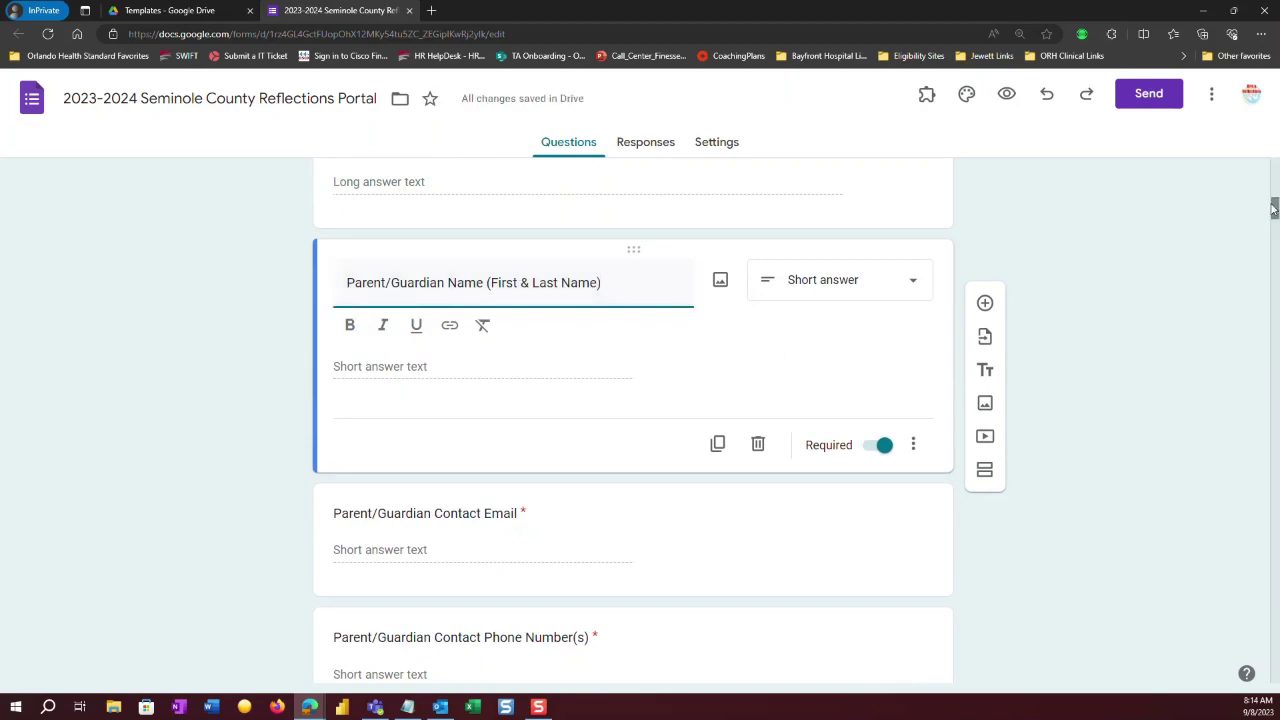
Insert 'Full' before 'Name' in the Student Artist's Name question title.
left_click_drag(1274, 212, 1273, 186)
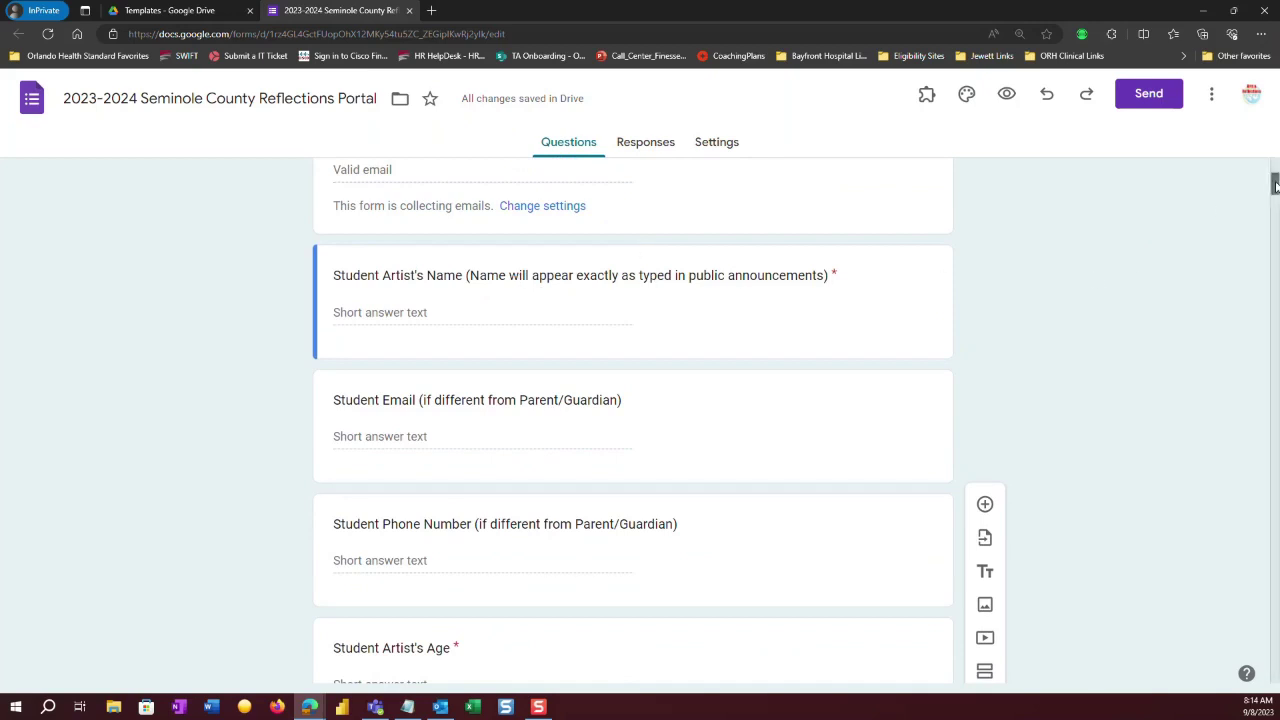
left_click_drag(1275, 185, 1275, 187)
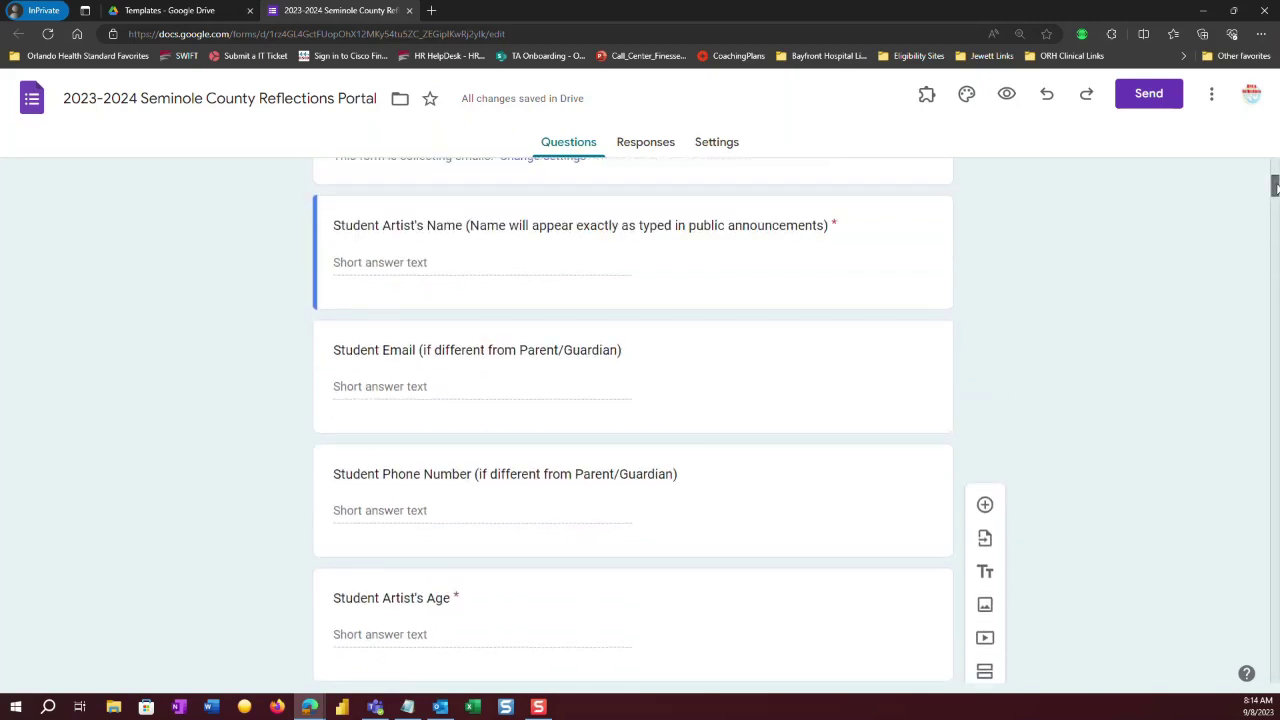
left_click(428, 225)
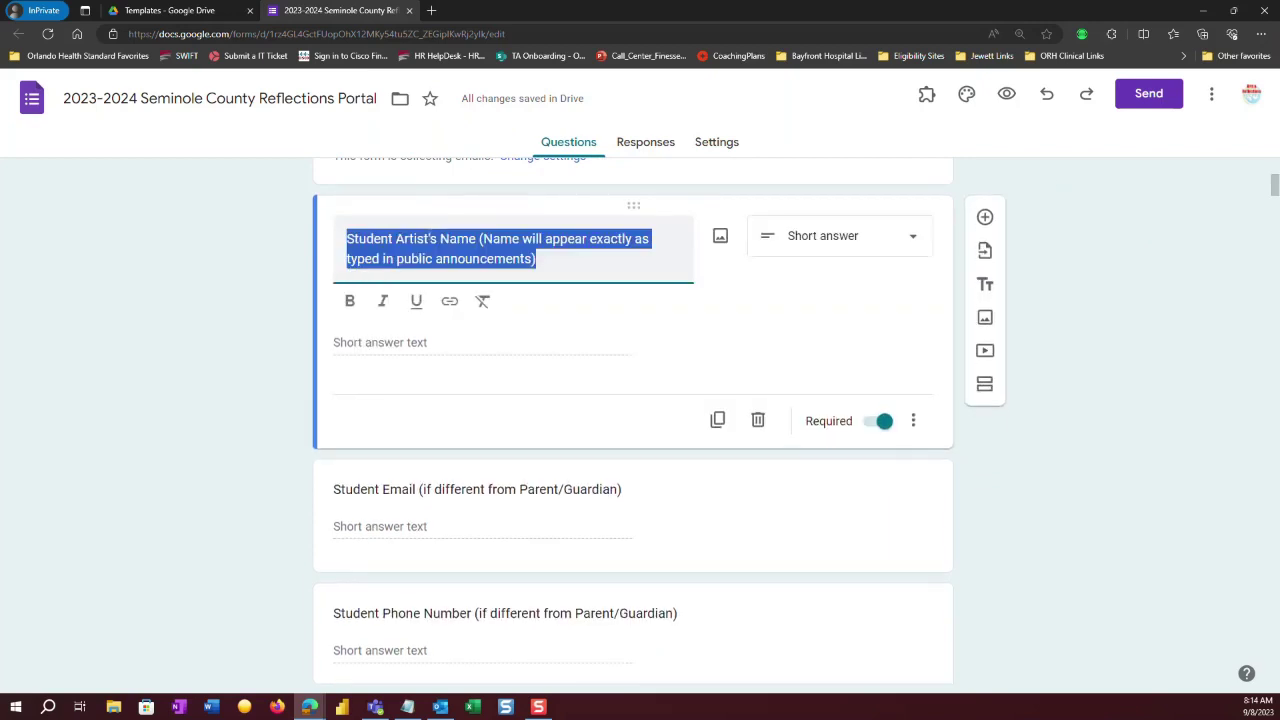
left_click(444, 246)
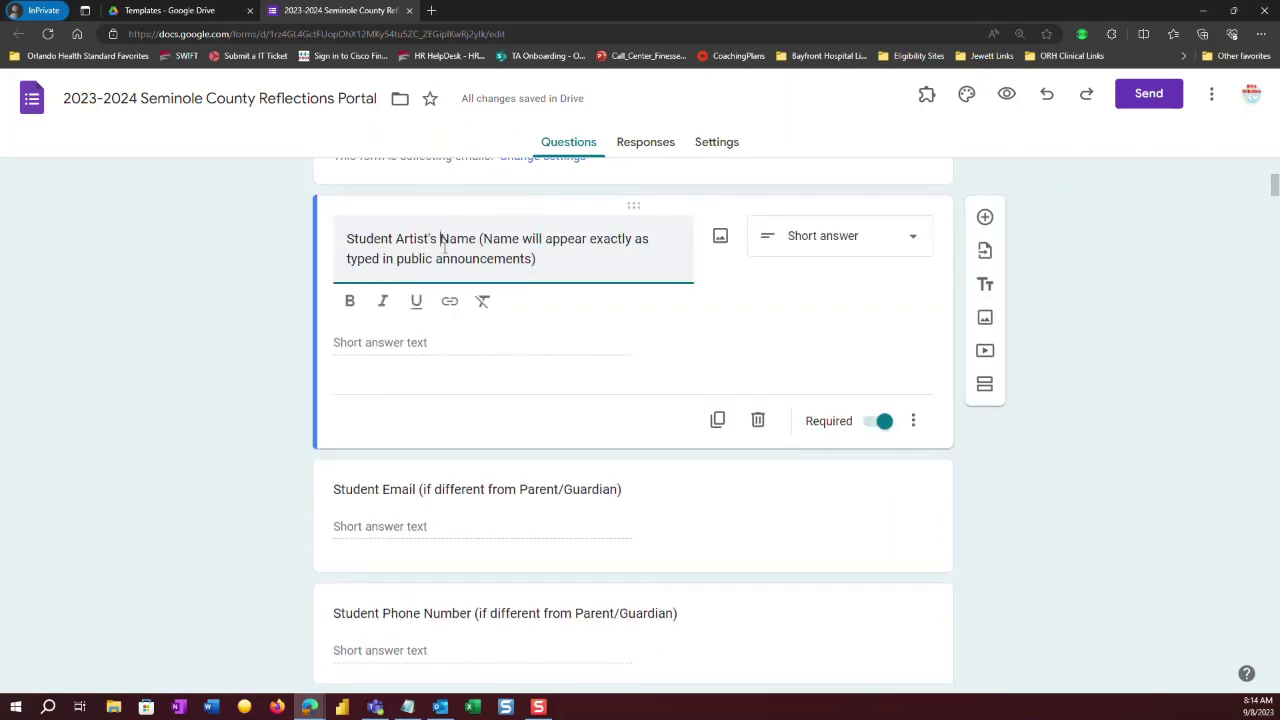
type("Full")
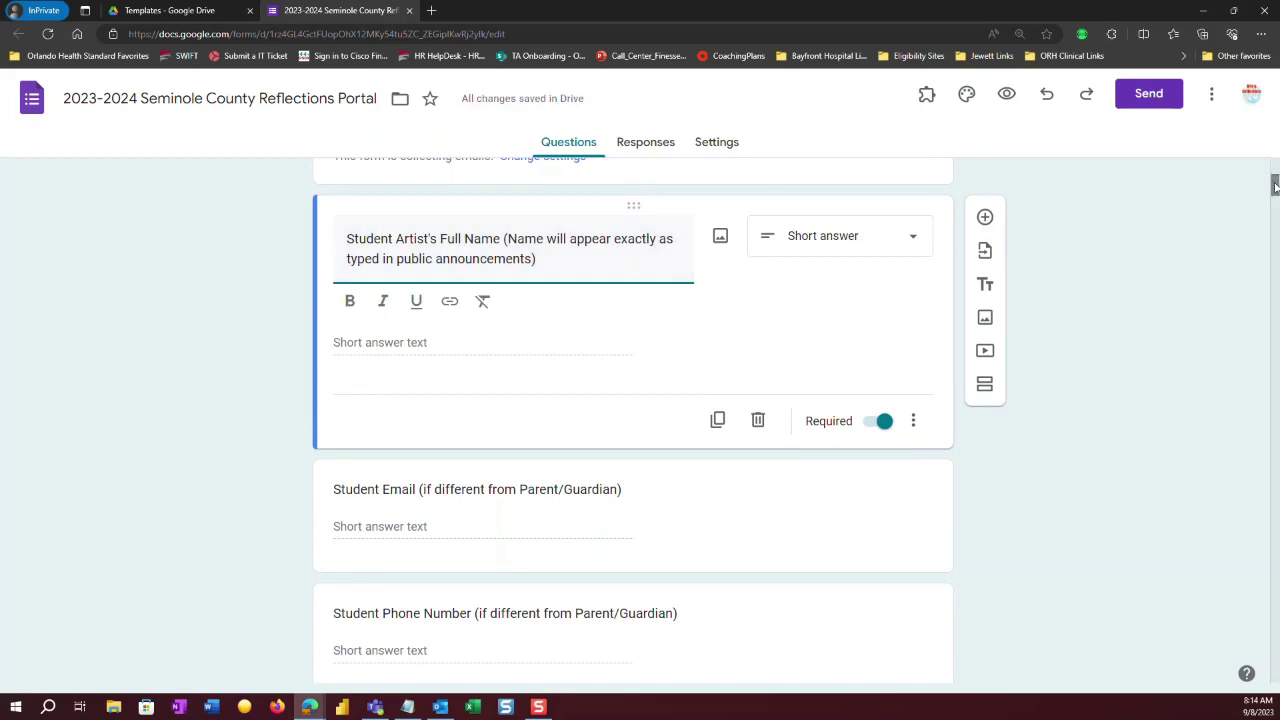
left_click_drag(1275, 187, 1274, 232)
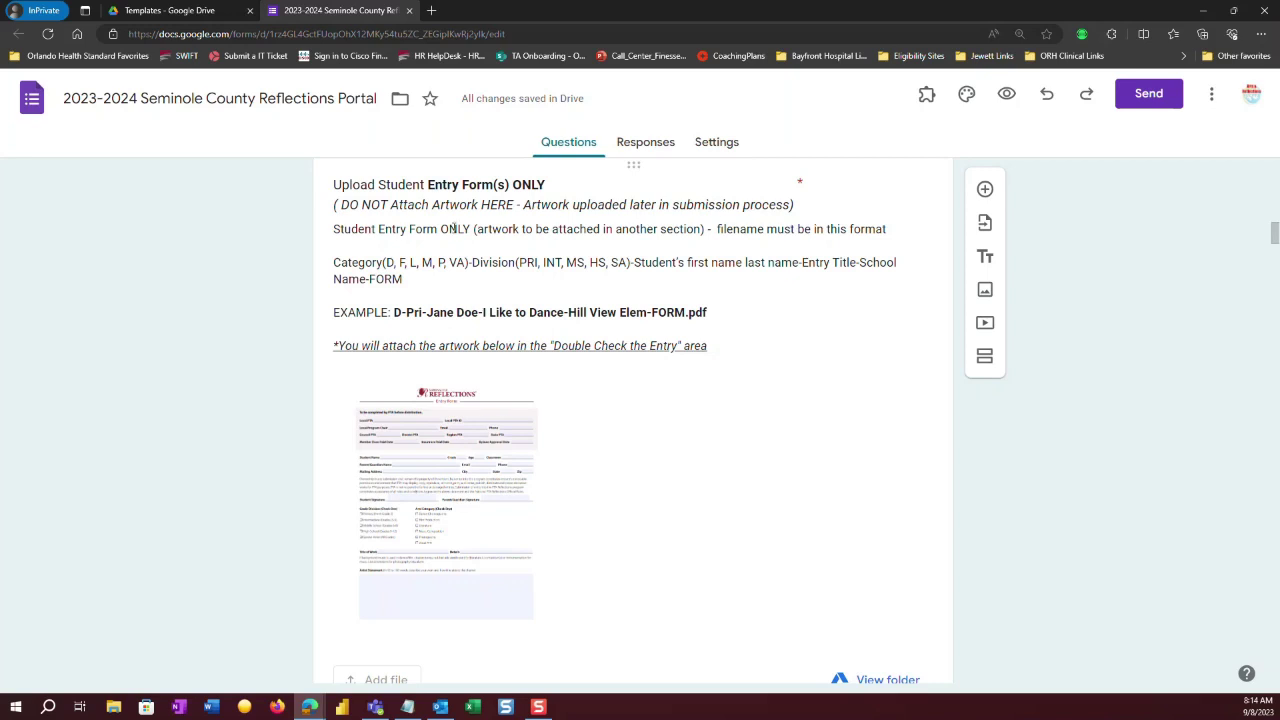
Select the Category(...)-Division(...)- filename prefix in the Upload Student Entry Form(s) ONLY description.
left_click(333, 229)
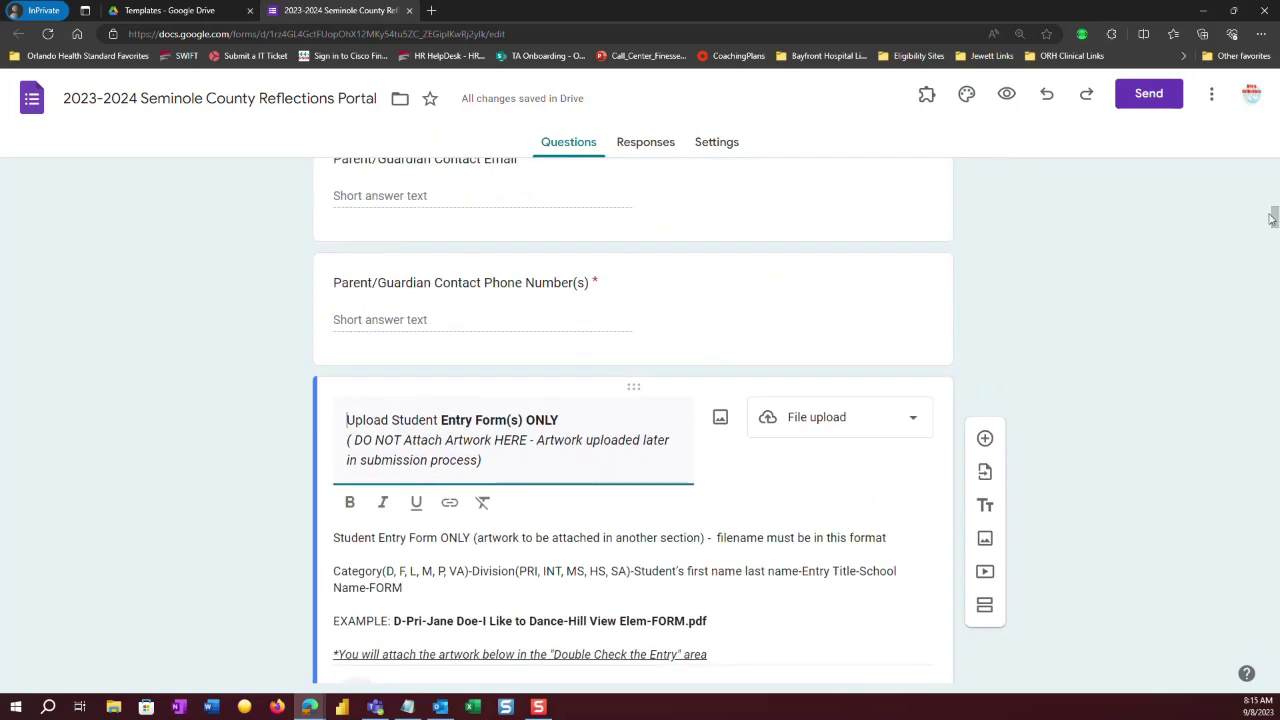
left_click_drag(1276, 216, 1277, 222)
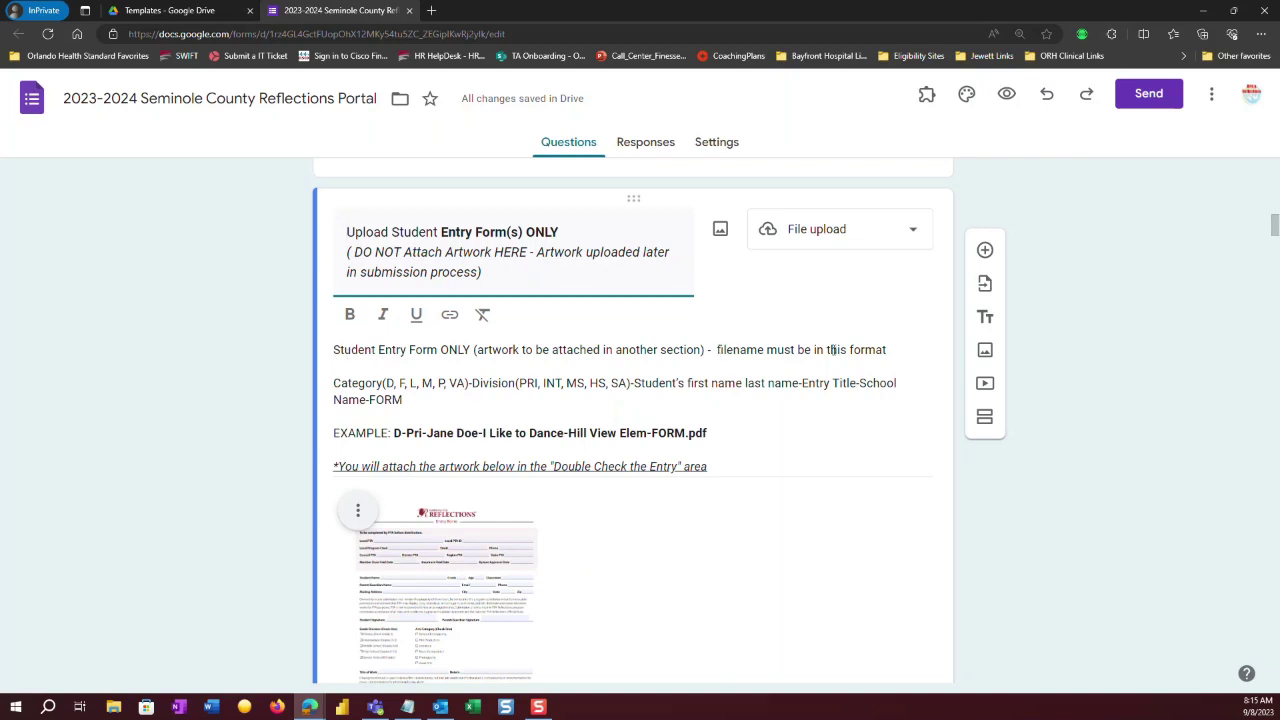
left_click(333, 382)
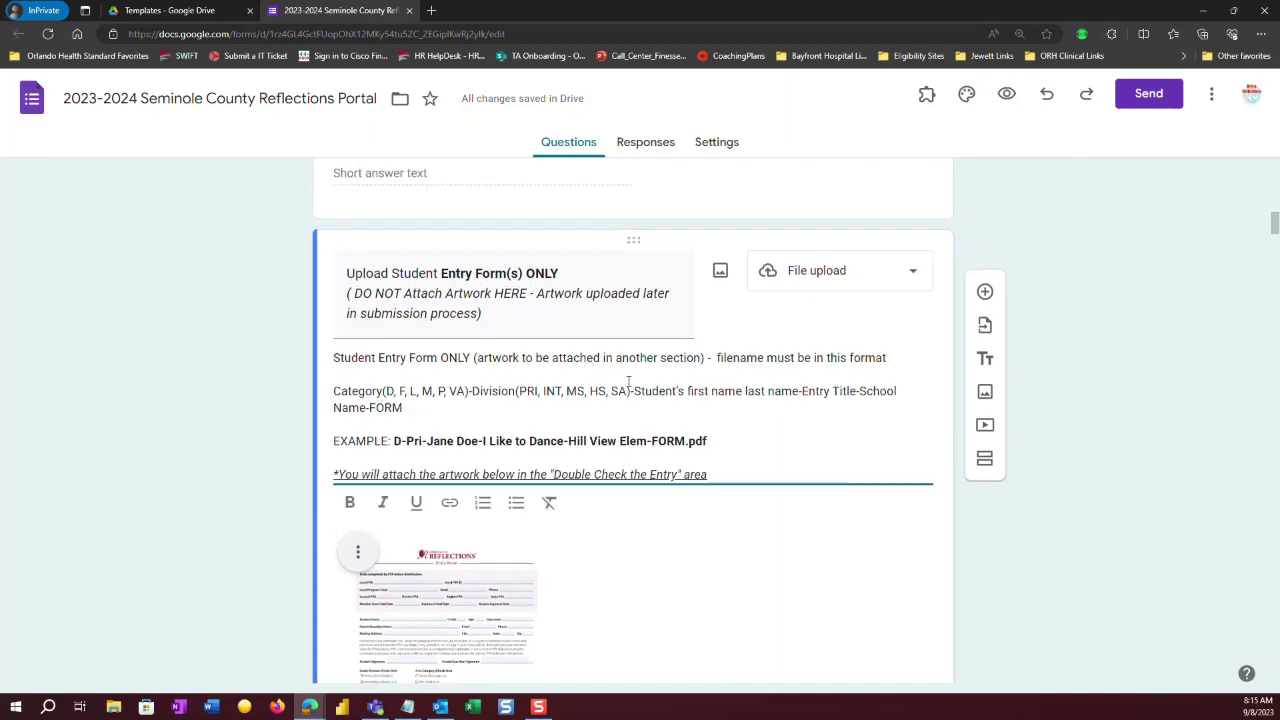
left_click_drag(632, 391, 333, 391)
right_click(359, 391)
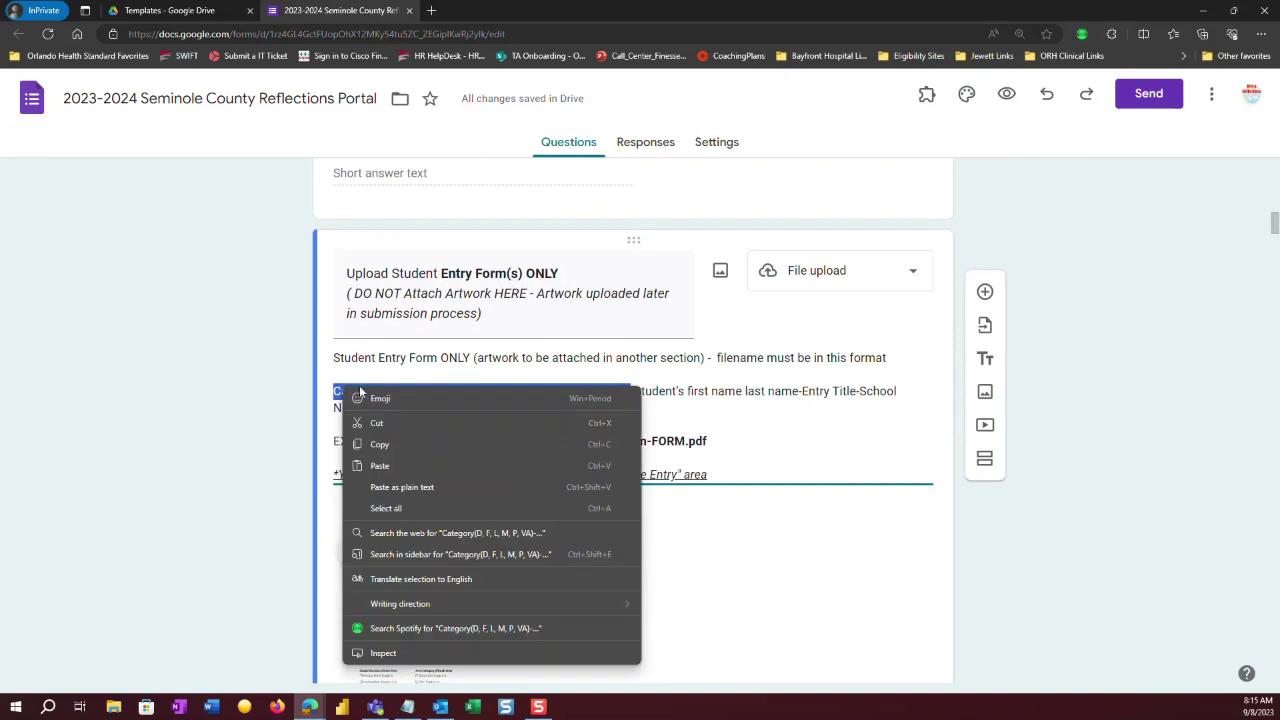
left_click(376, 423)
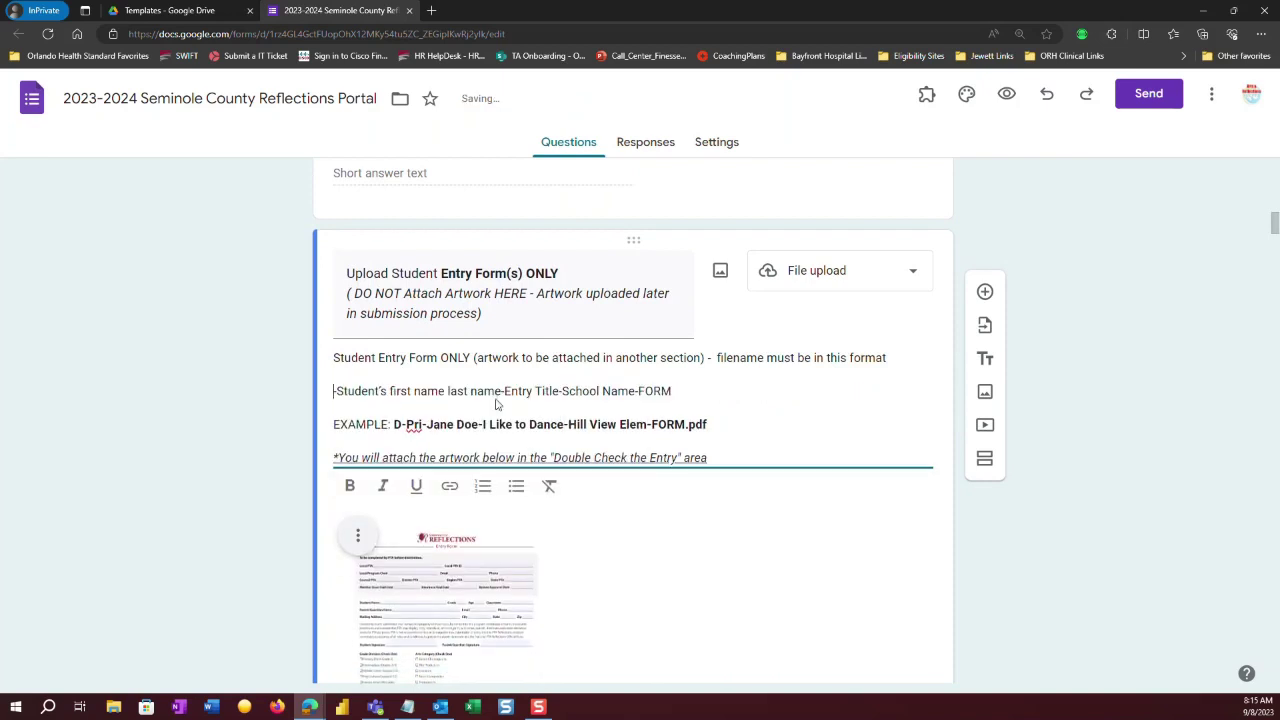
type("-")
left_click_drag(483, 424, 565, 424)
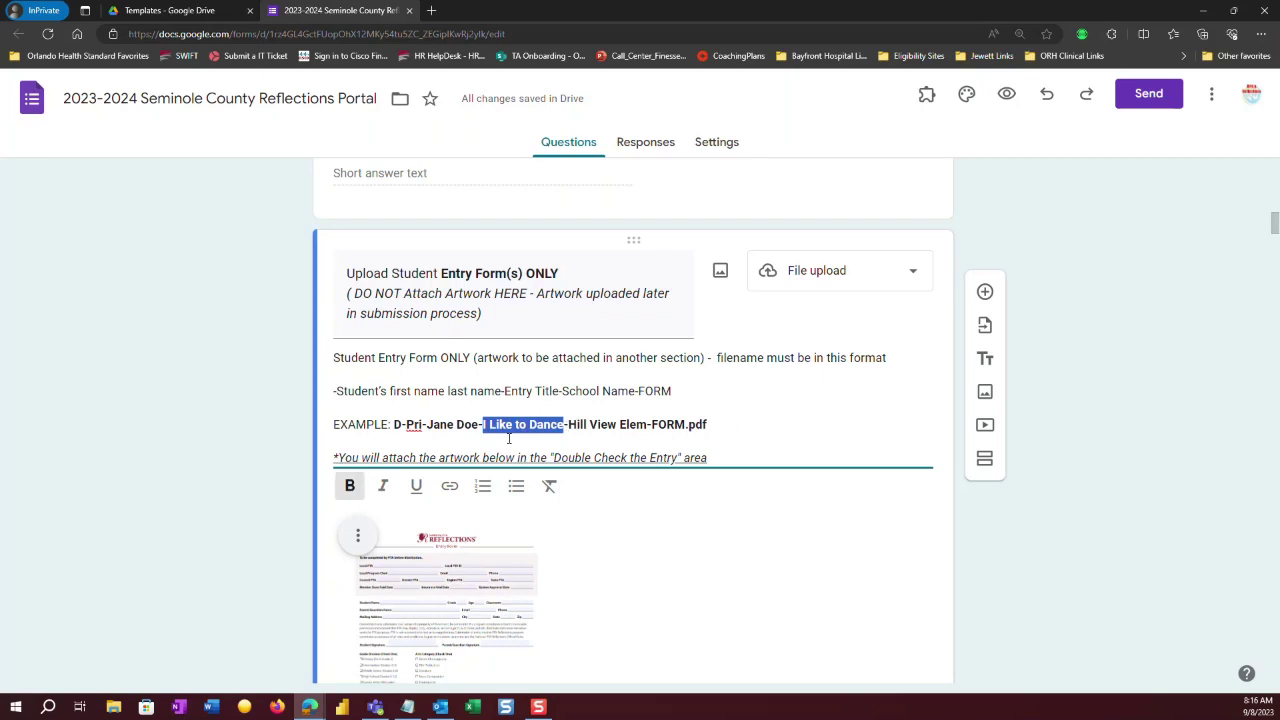
left_click(334, 391)
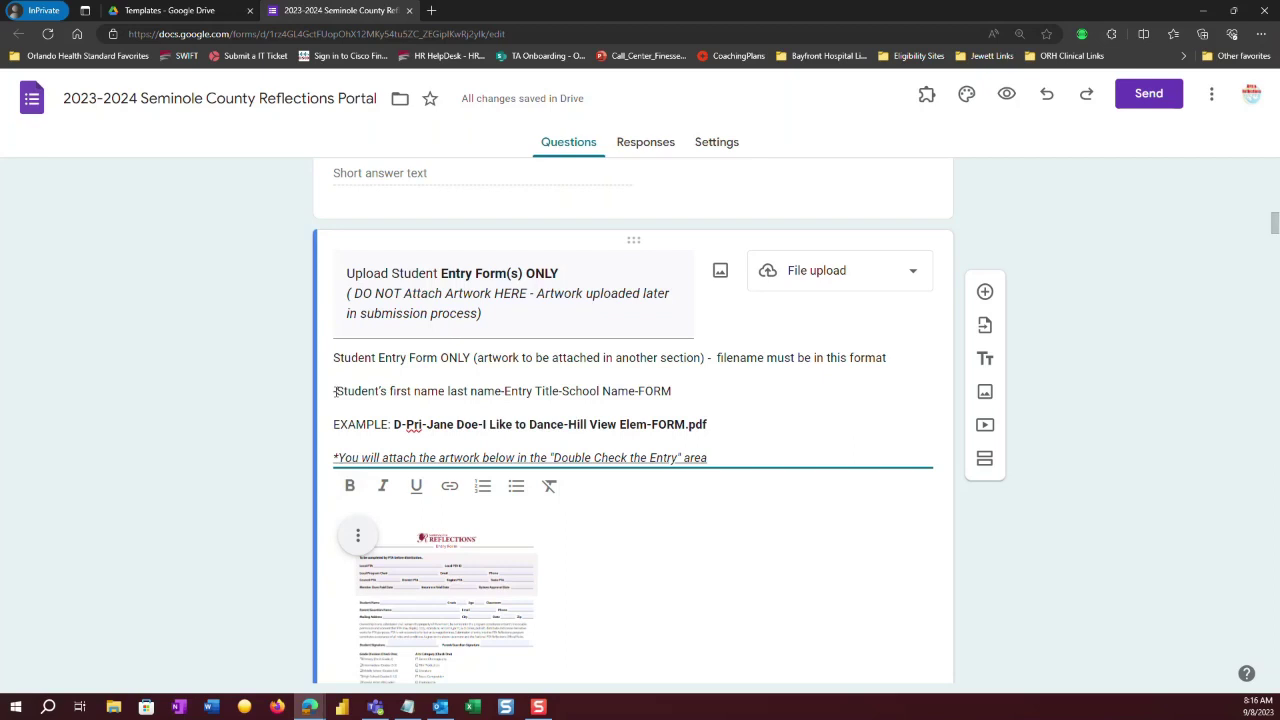
key("ctrl+v")
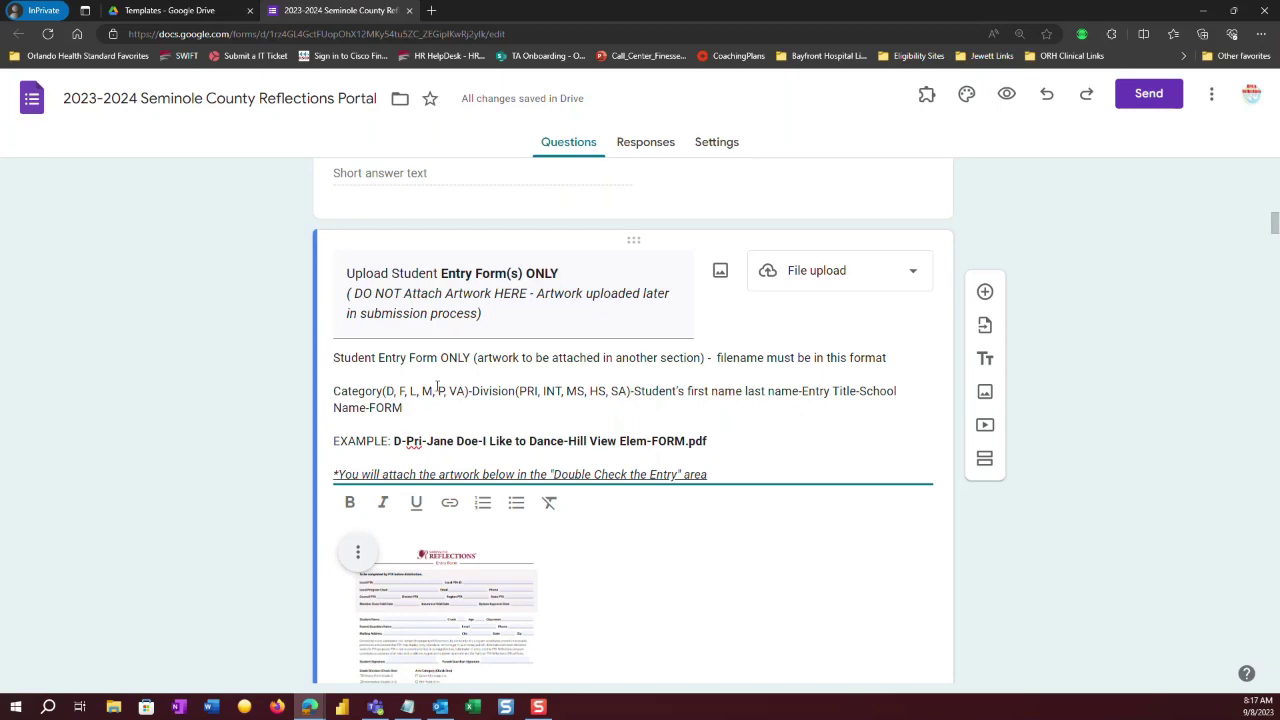
Copy the full Category-Division filename format line from the upload question's description.
left_click_drag(407, 404, 332, 395)
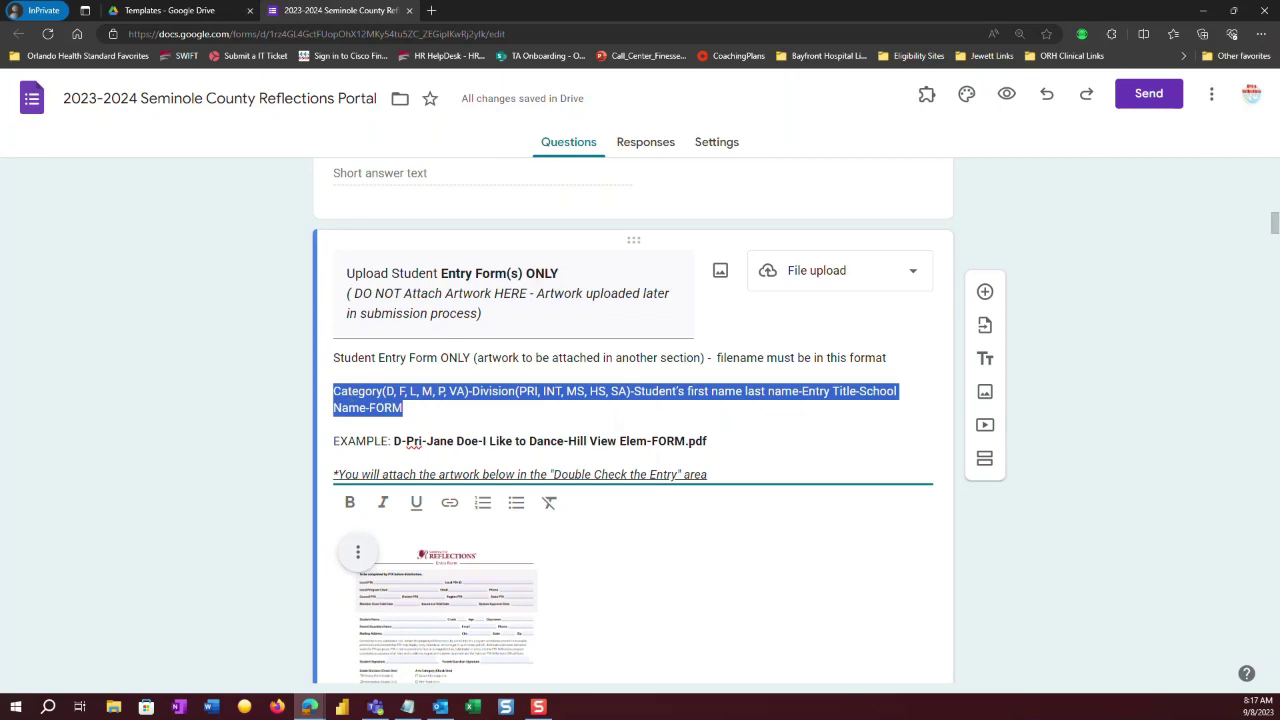
right_click(378, 394)
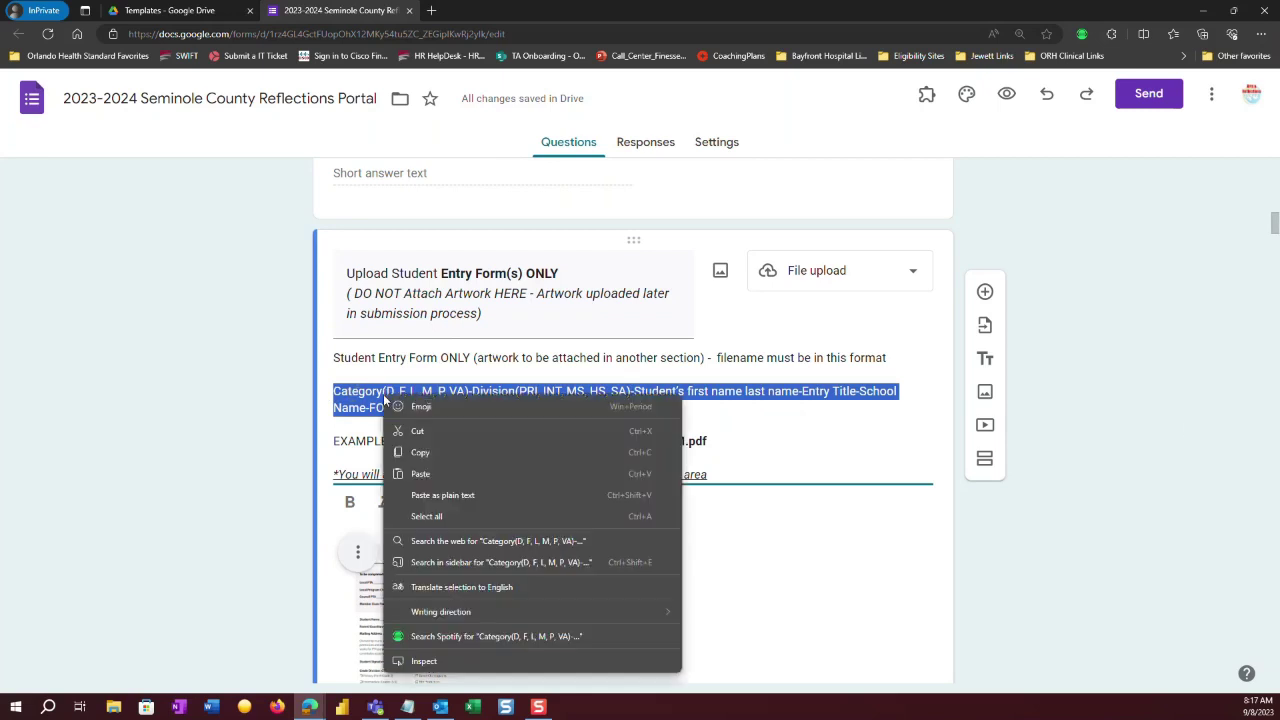
left_click(420, 454)
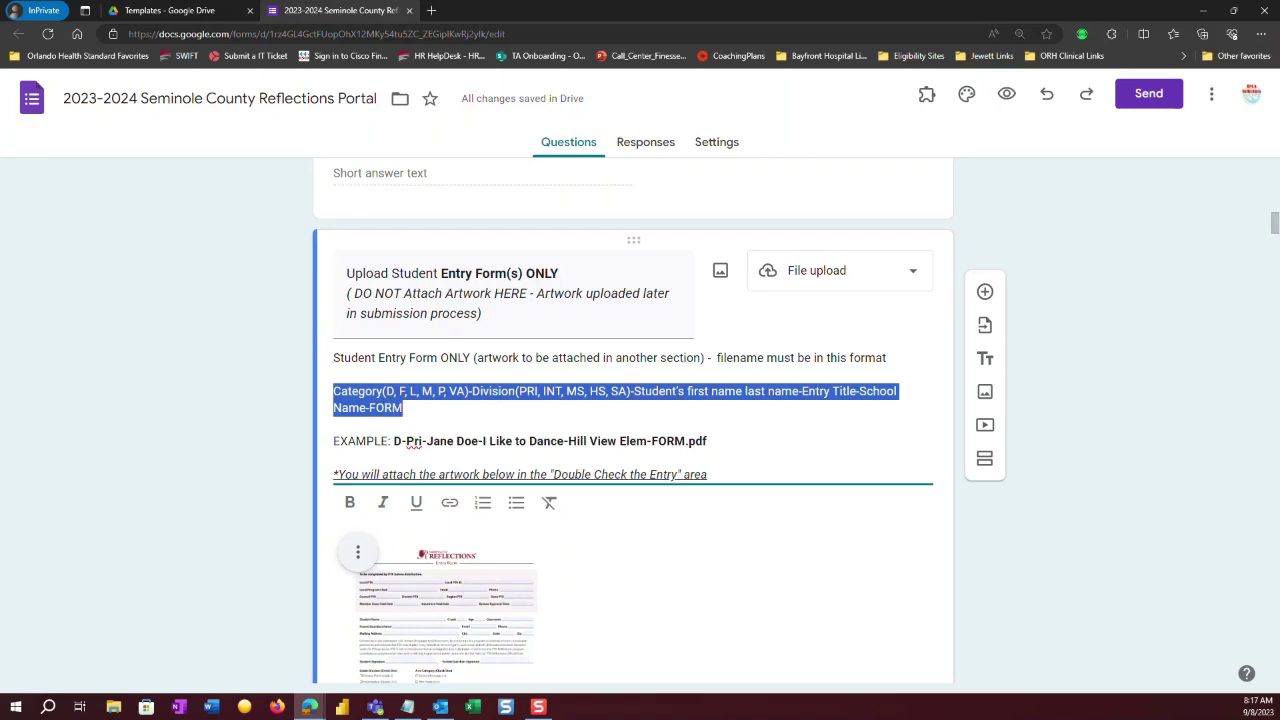
Bring up Notepad and move its window to the right side of the screen.
left_click(407, 706)
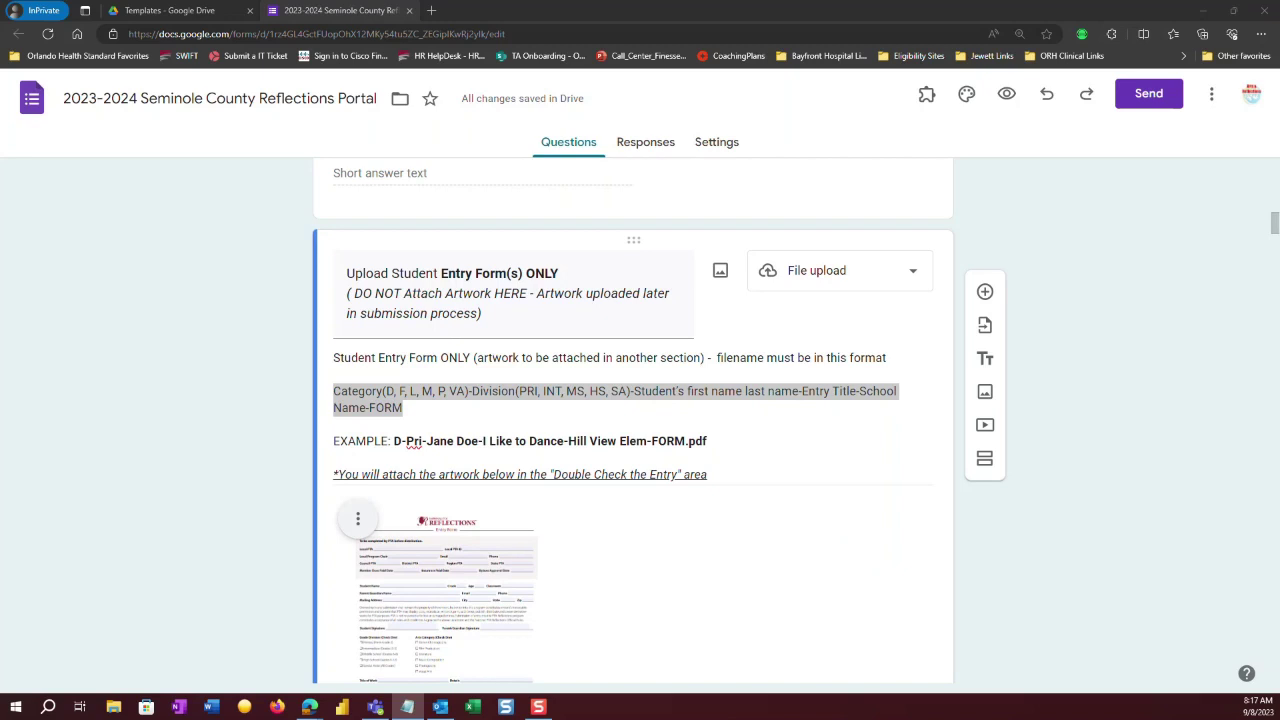
left_click_drag(1279, 243, 1037, 186)
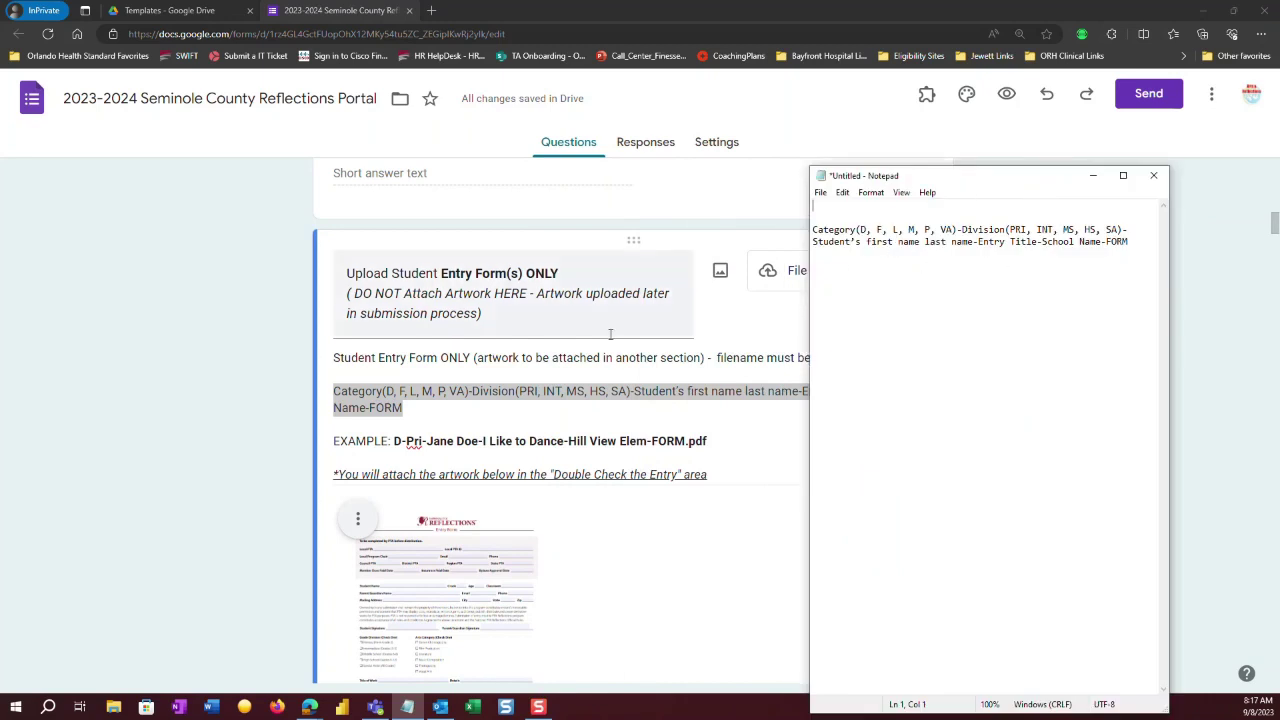
mouse_move(962, 181)
left_mouse_down()
mouse_move(1100, 220)
mouse_move(1279, 245)
left_mouse_up()
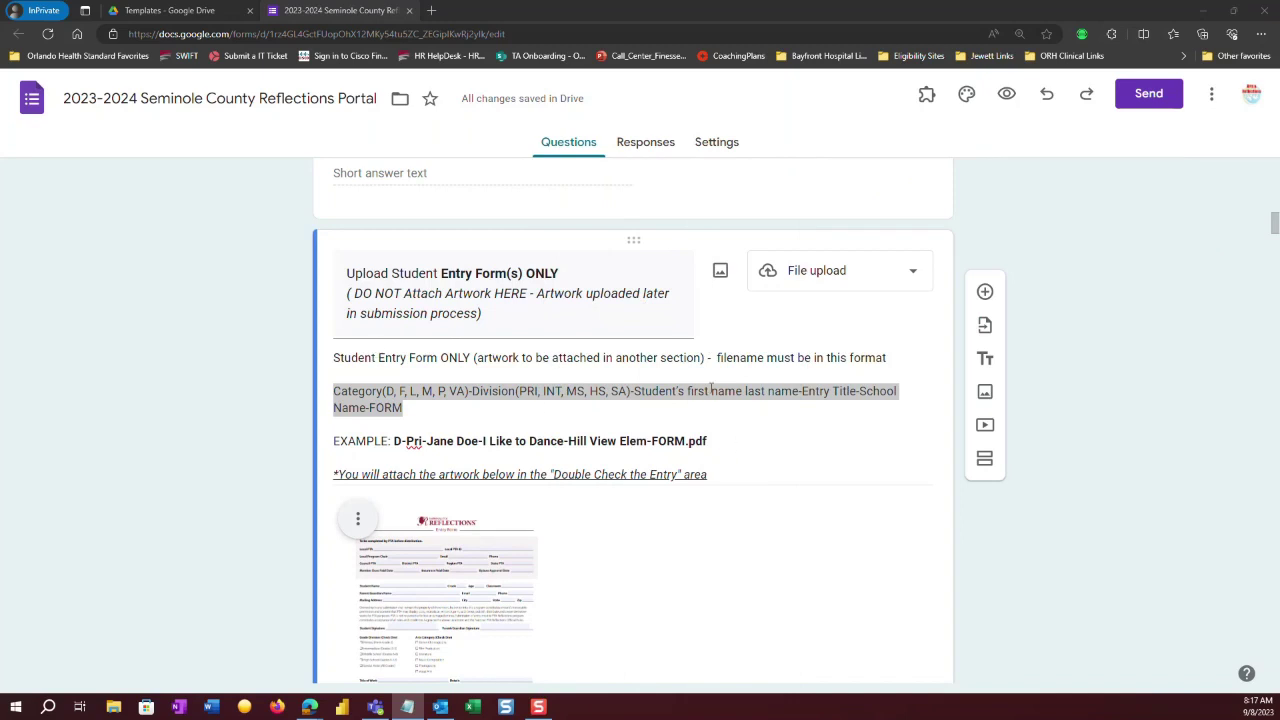
Delete the italic artwork reminder text from the upload question's description, leaving only the asterisk.
left_click(711, 474)
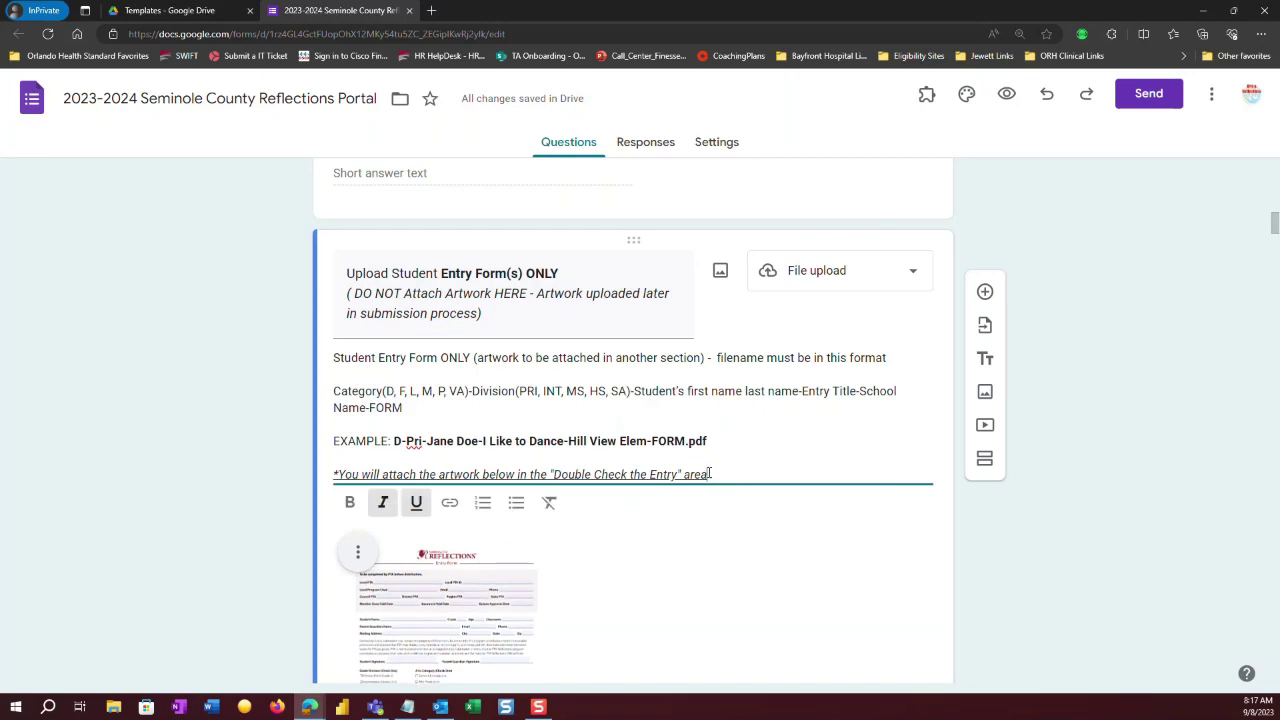
left_click_drag(709, 474, 338, 474)
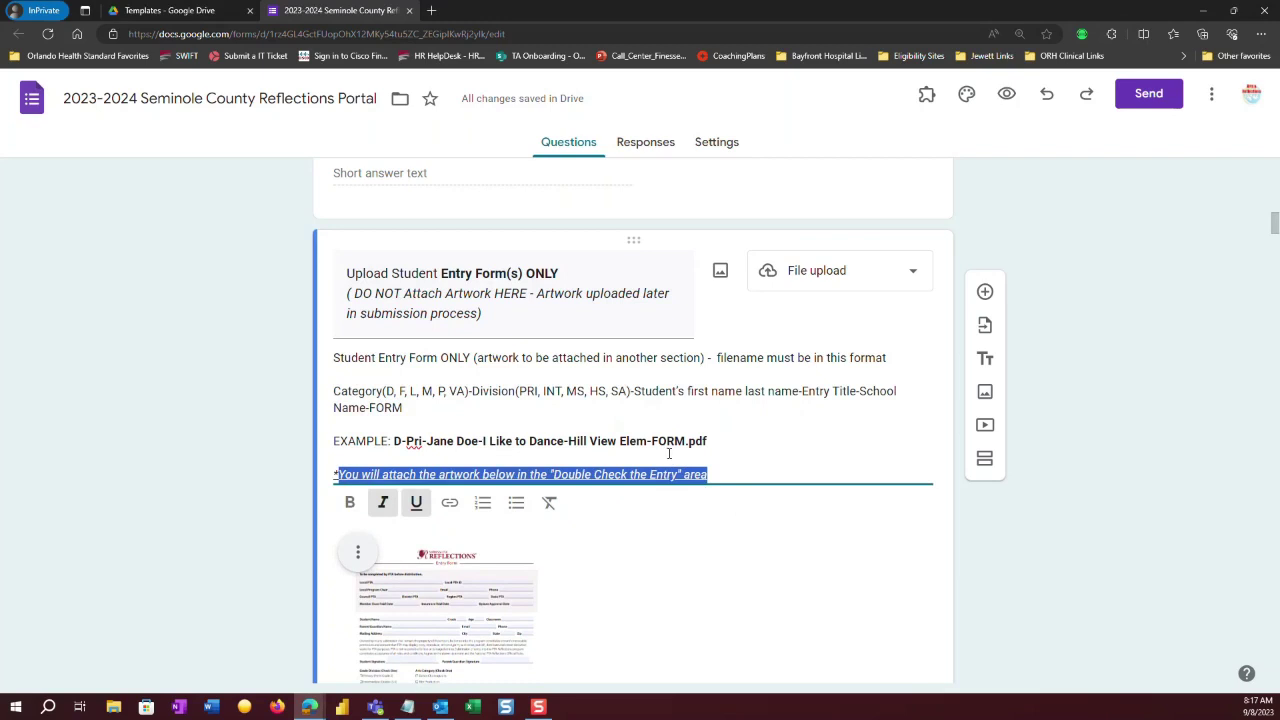
left_click_drag(720, 474, 339, 472)
key("BackSpace")
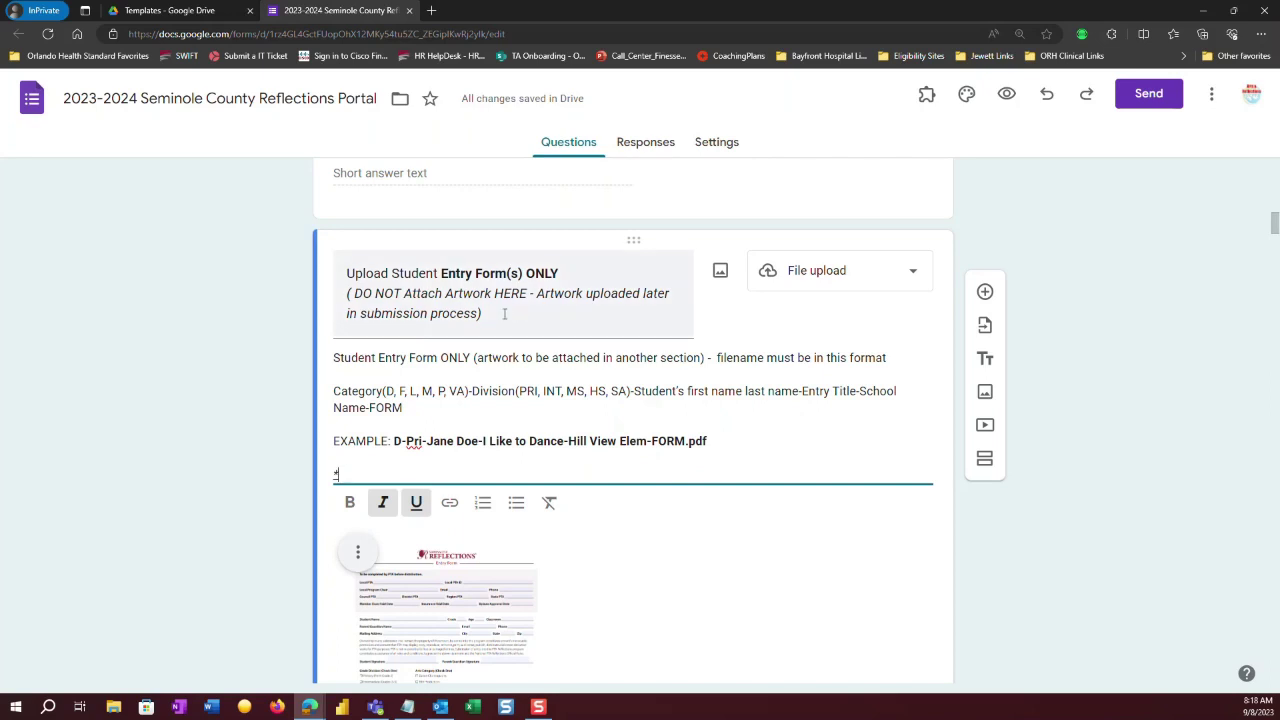
Remove the stray asterisk and its empty last line from the description, then save.
left_click(430, 295)
left_click(430, 295)
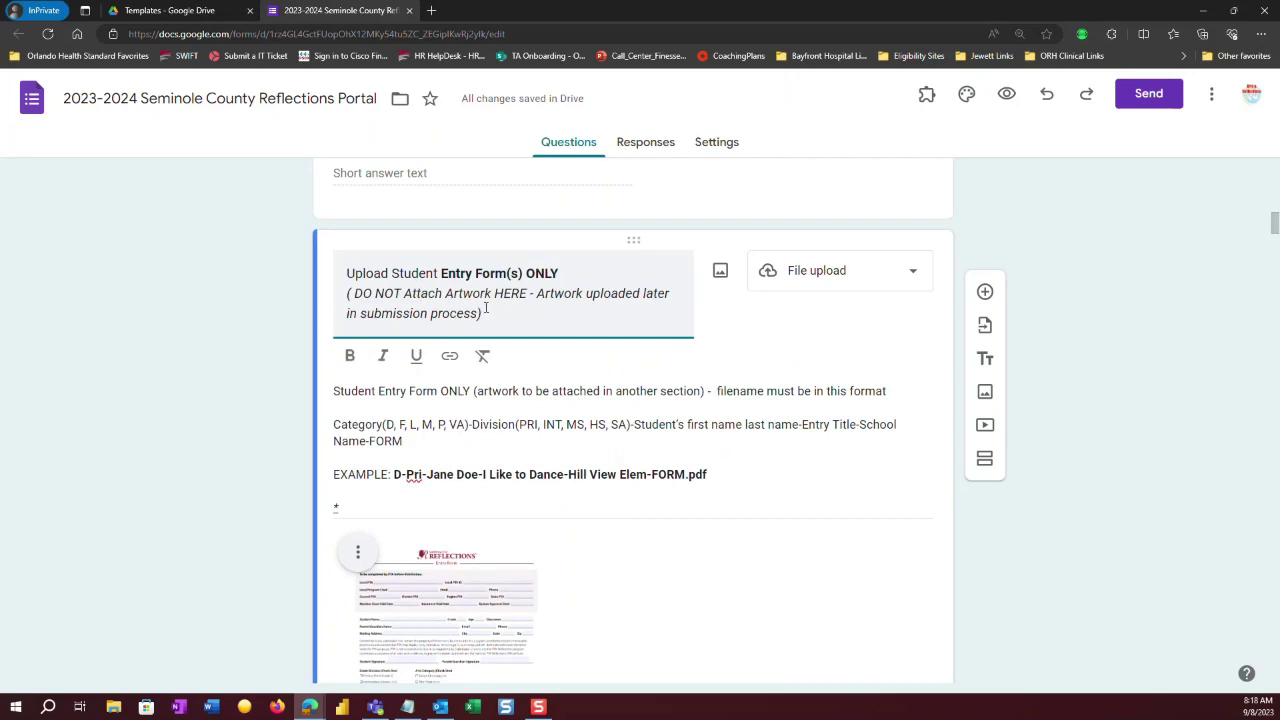
left_click(370, 498)
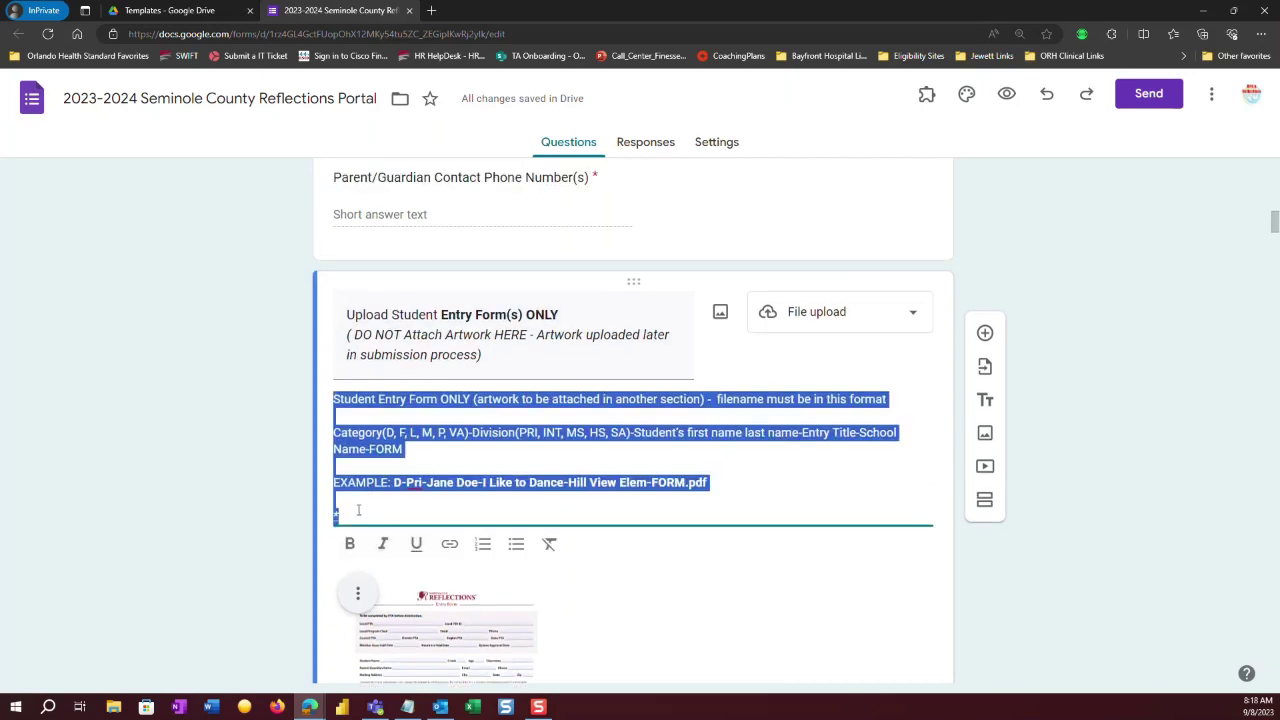
key("BackSpace")
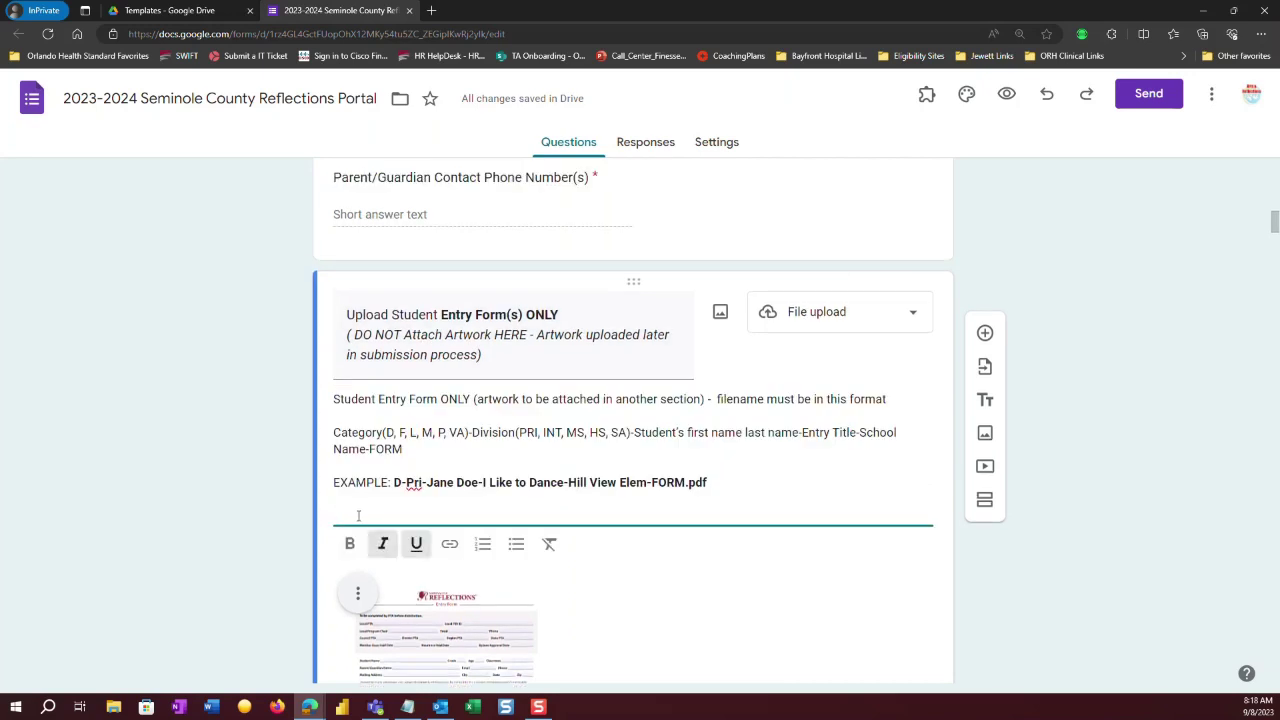
key("BackSpace")
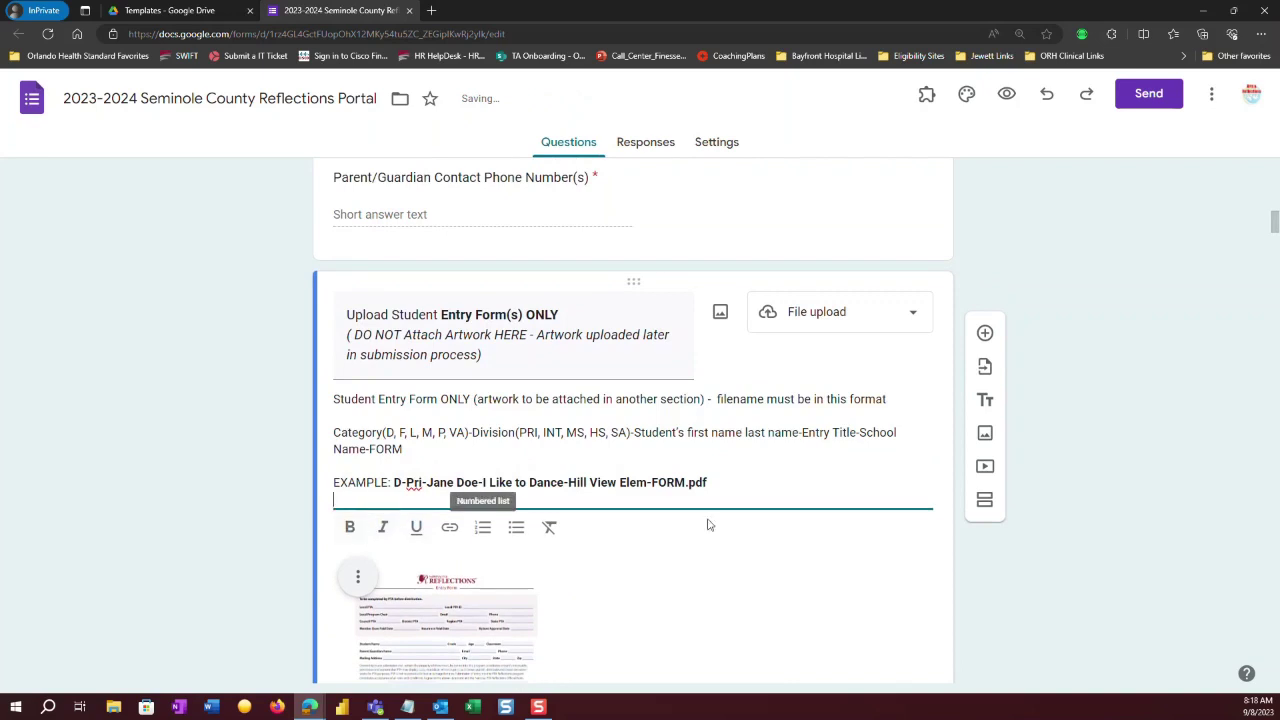
left_click(843, 573)
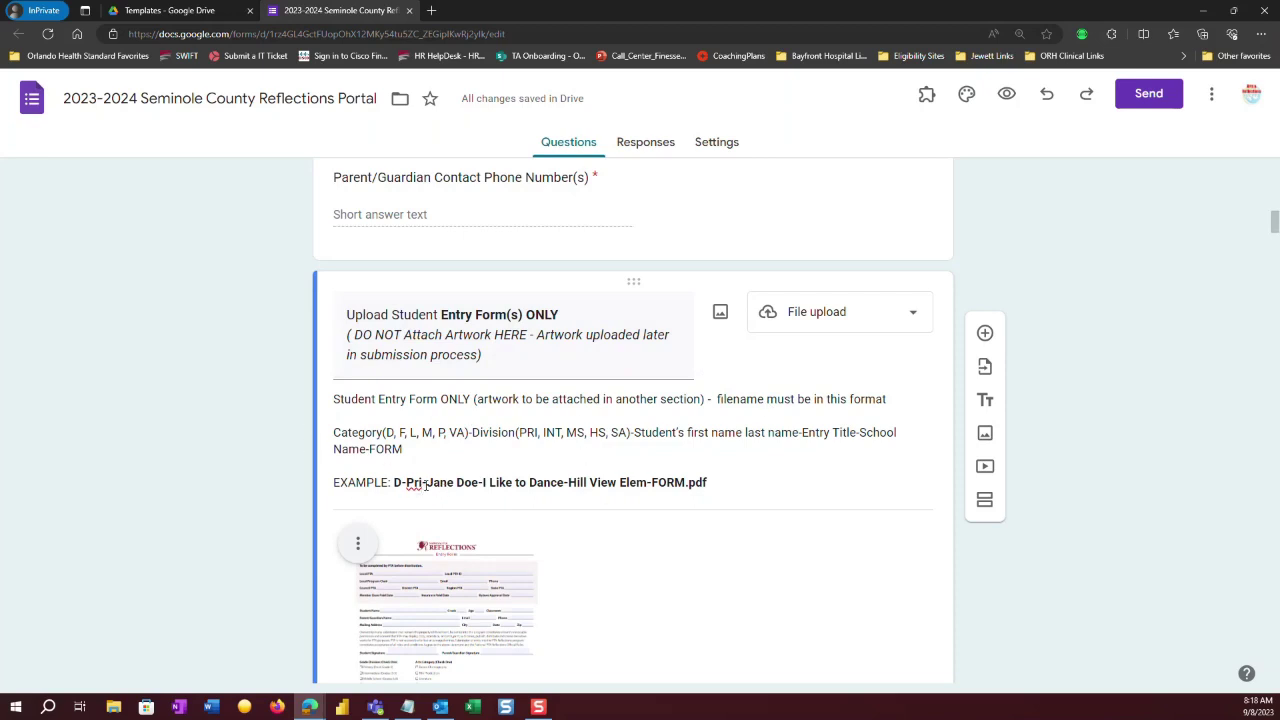
Fix the spacing between the sample student's first and last names in the example filename.
left_click(463, 484)
key("ctrl+a")
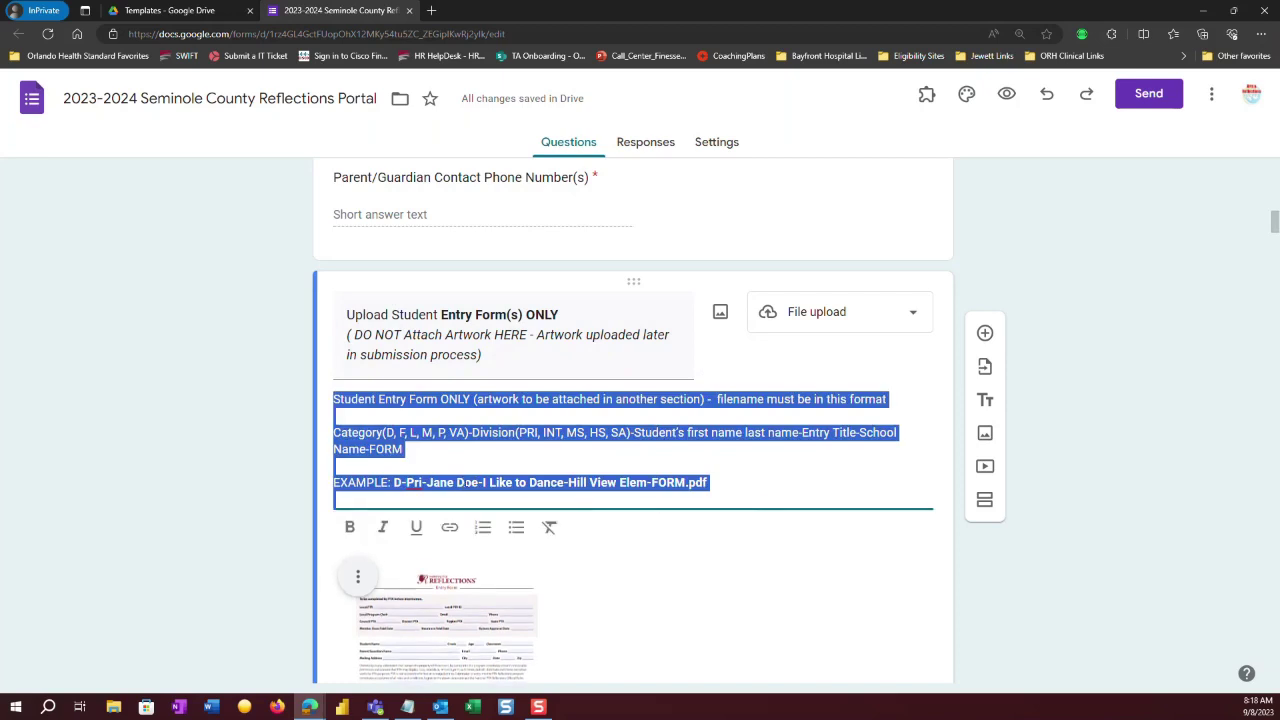
left_click(450, 483)
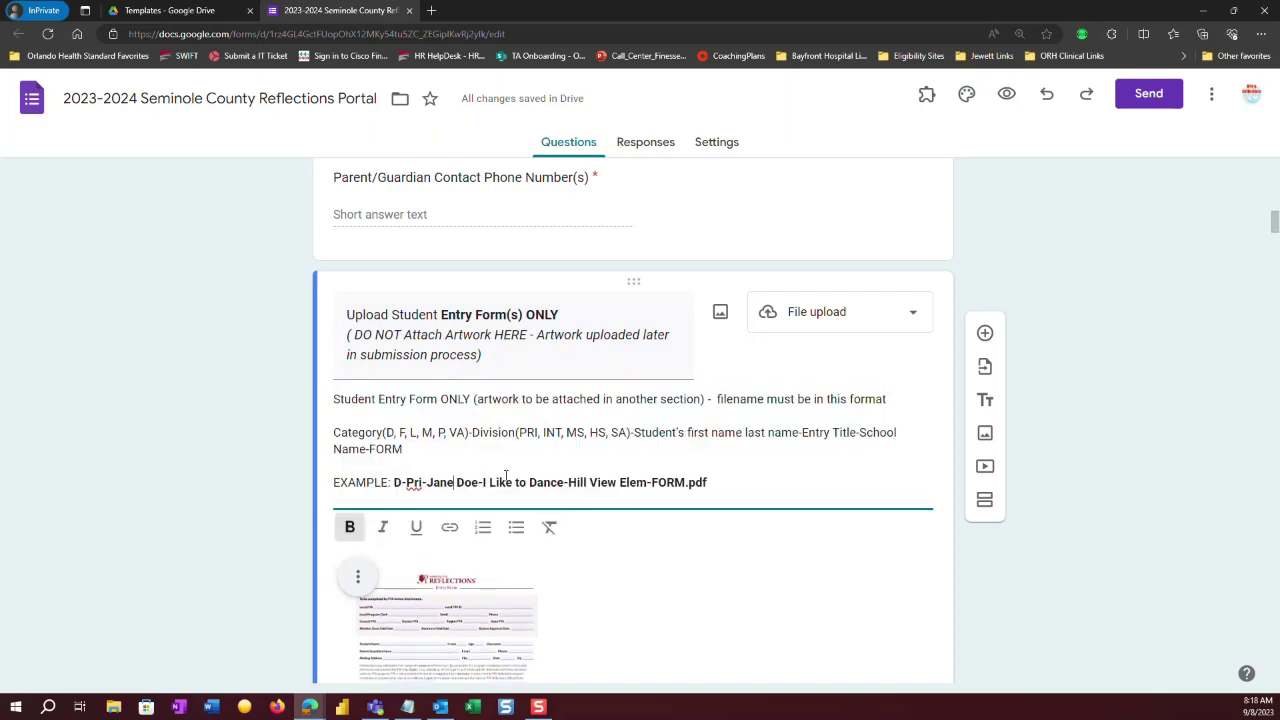
key("BackSpace")
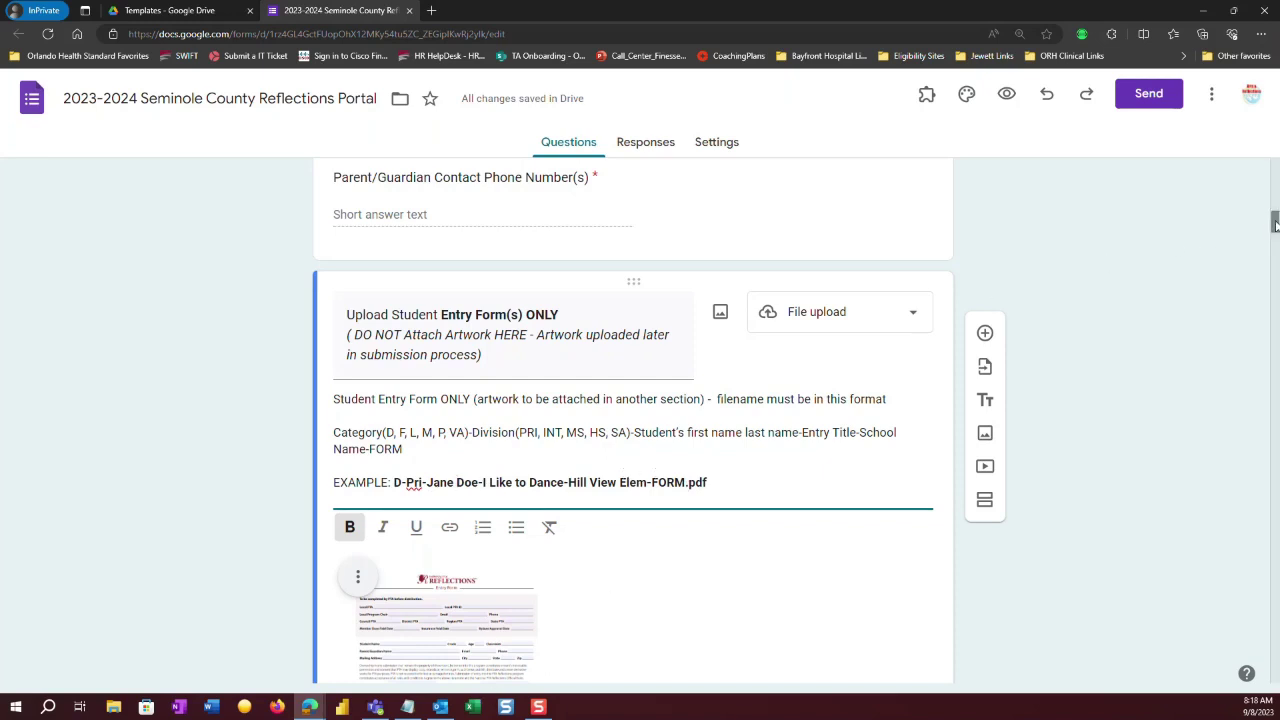
Scroll down past the file-upload settings to Section 2's Division question with its five options.
left_click_drag(1274, 221, 1275, 237)
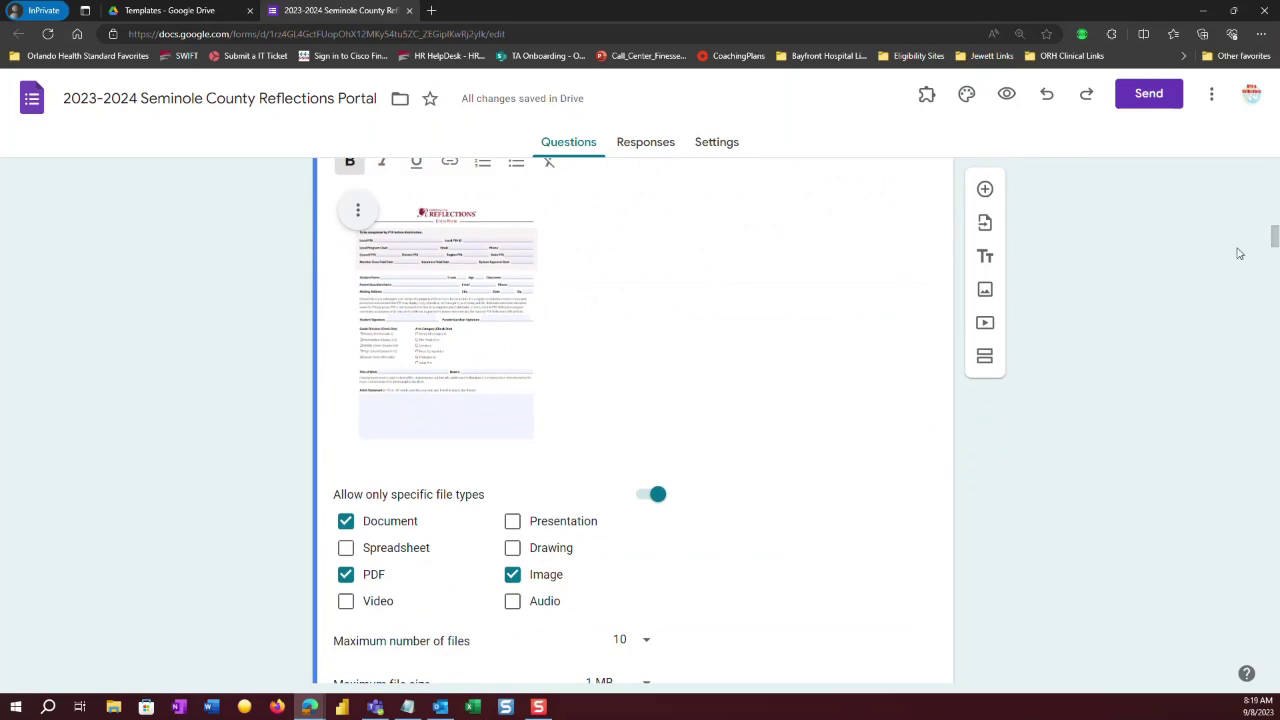
left_click_drag(1274, 238, 1274, 248)
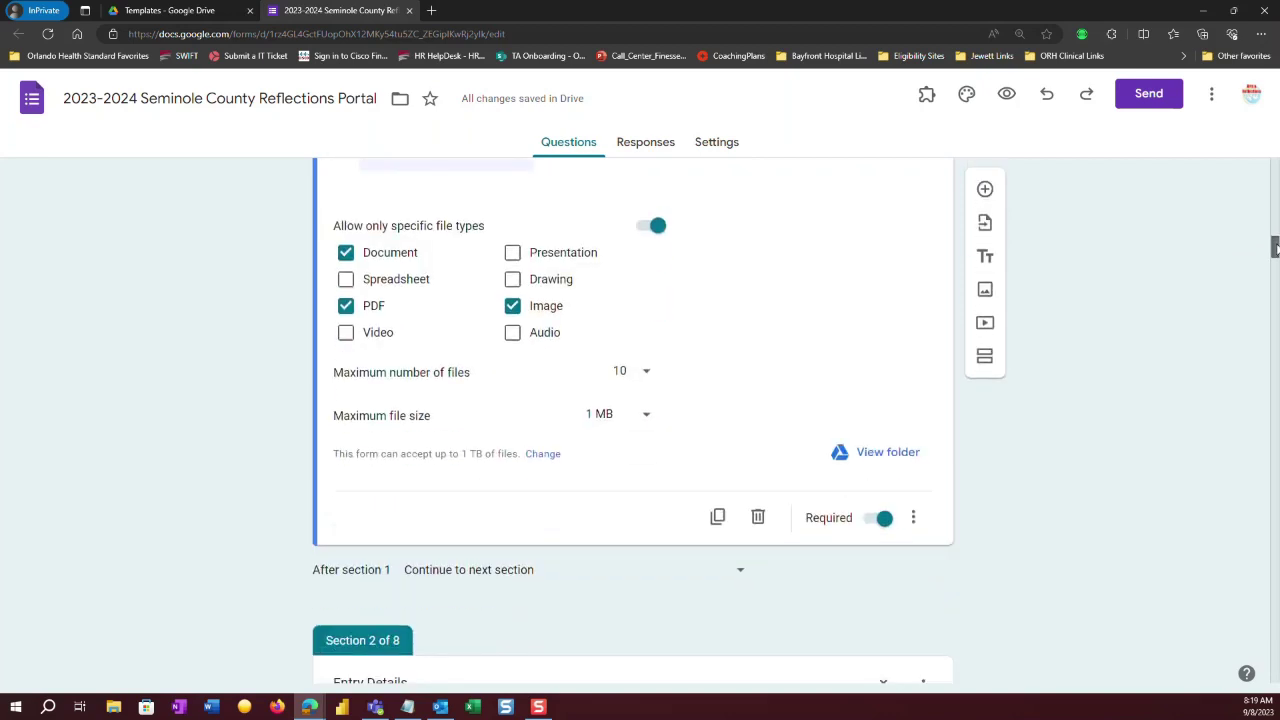
left_click_drag(1274, 248, 1274, 265)
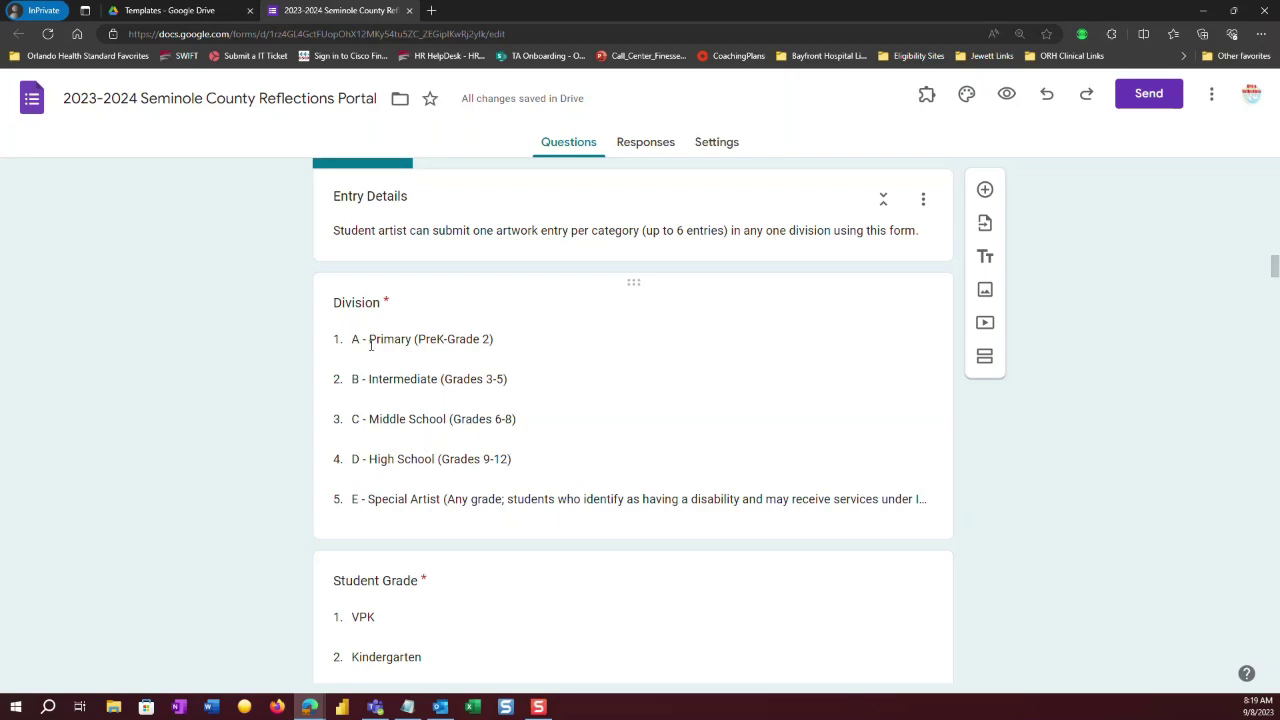
Copy the A - Primary and C - Middle School option texts, then delete option C.
left_click(391, 414)
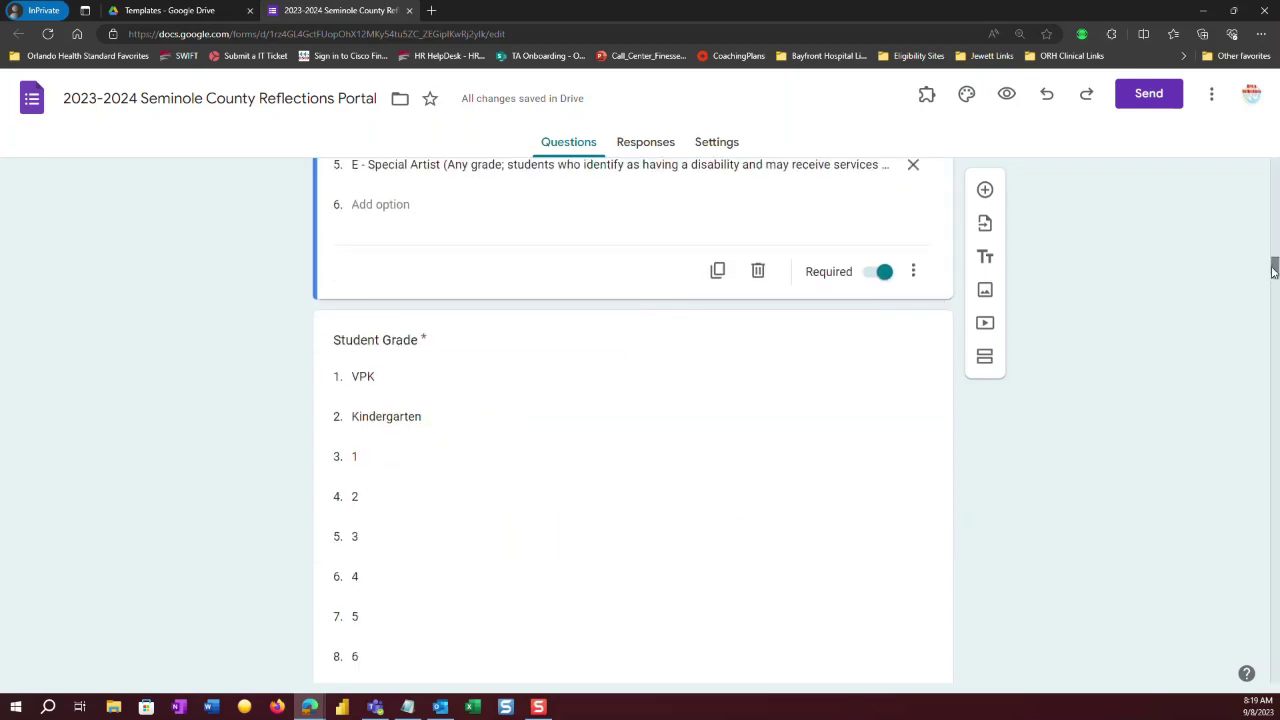
left_click_drag(1273, 270, 1274, 258)
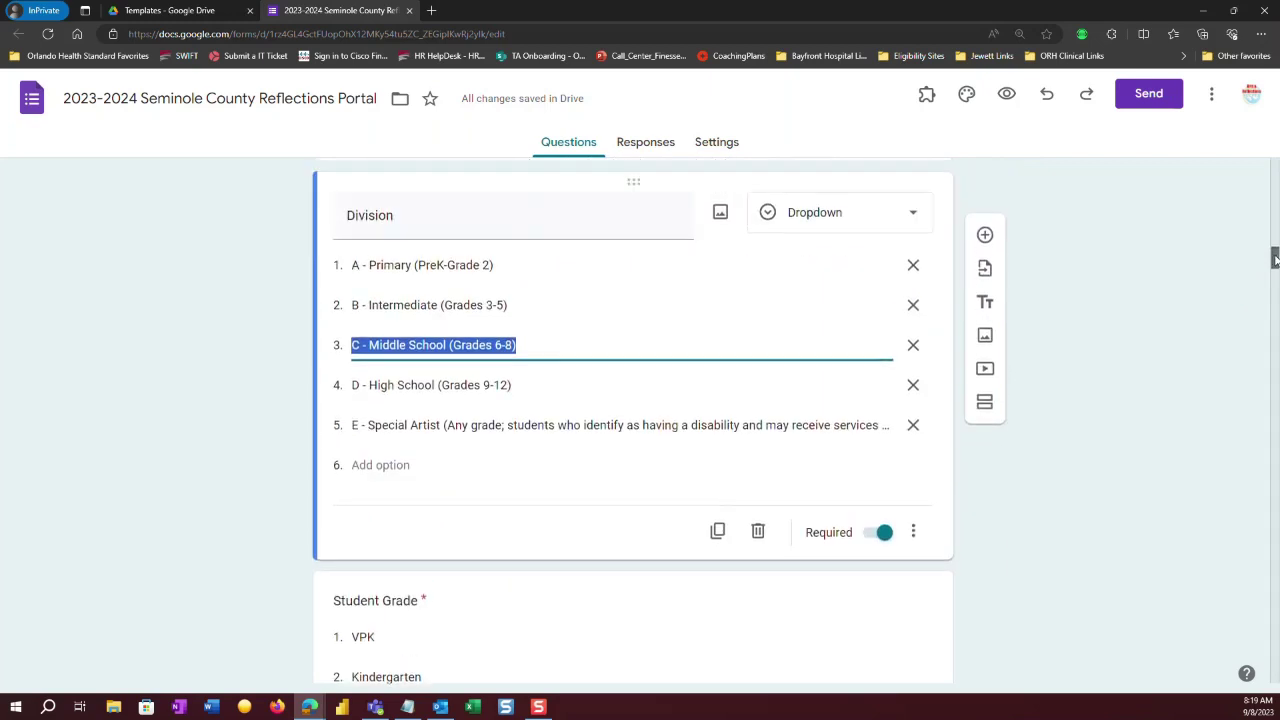
left_click(508, 265)
right_click(407, 265)
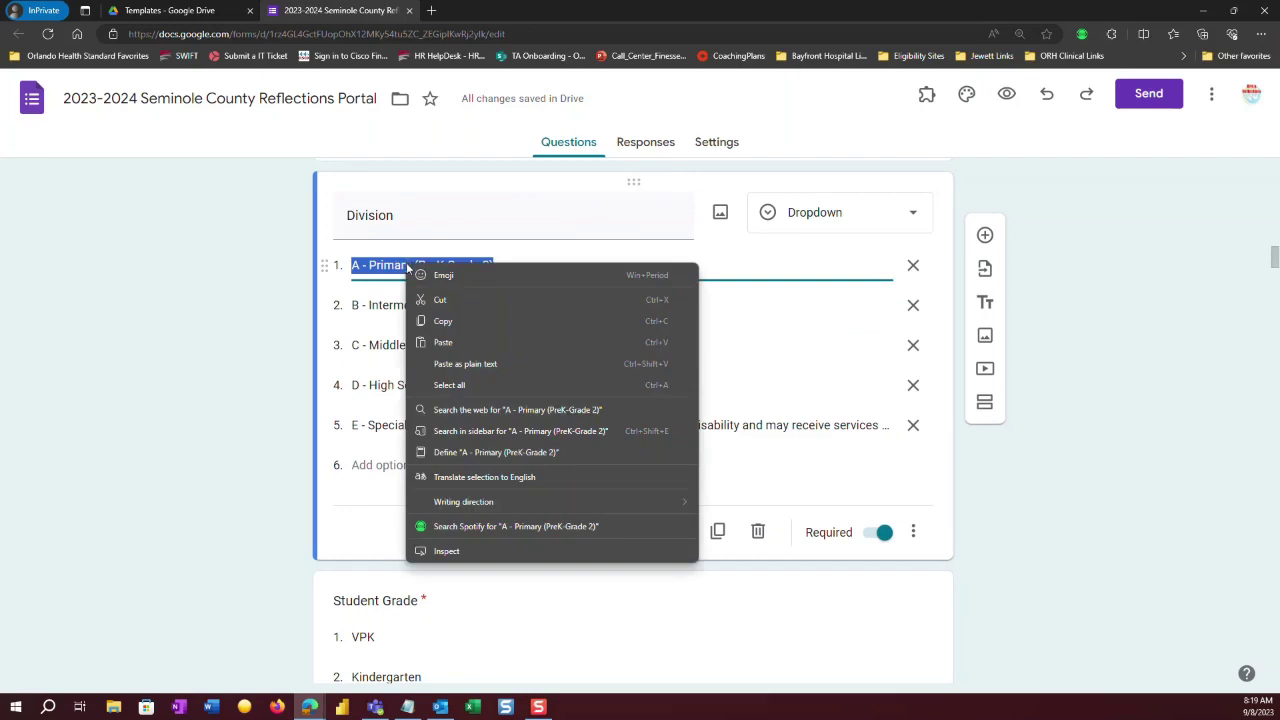
left_click(435, 323)
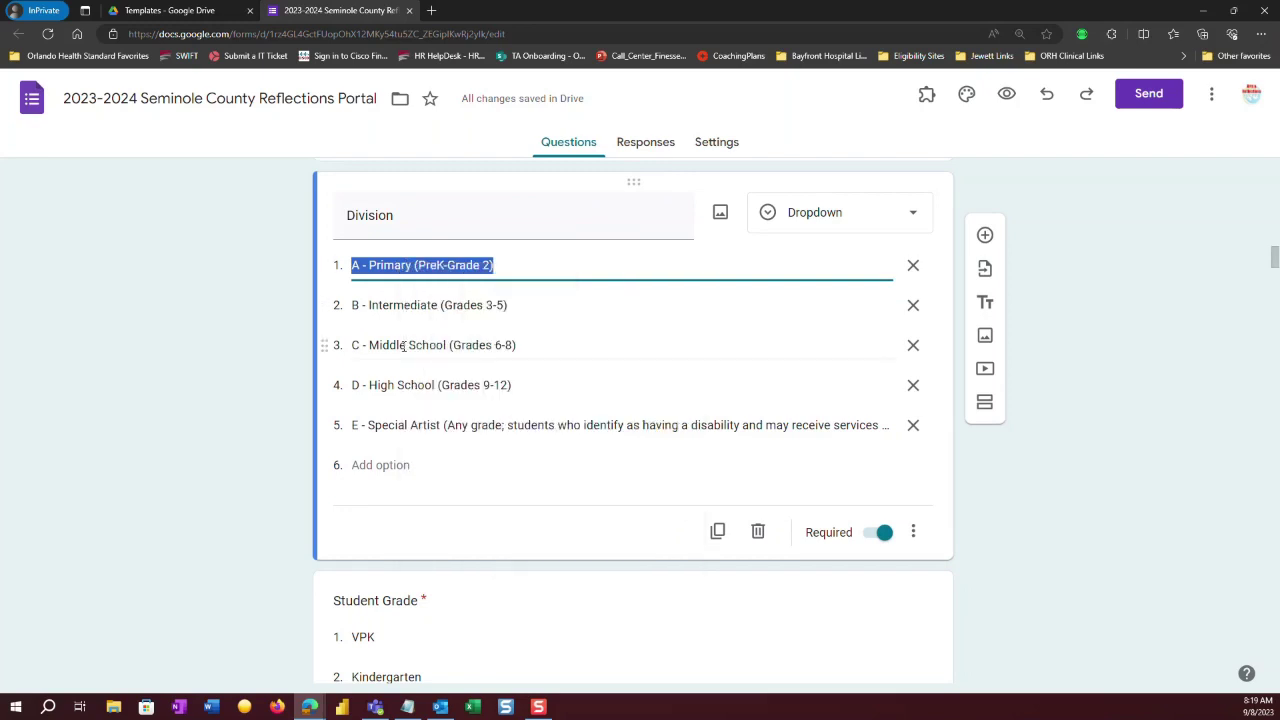
left_click(528, 344)
right_click(481, 345)
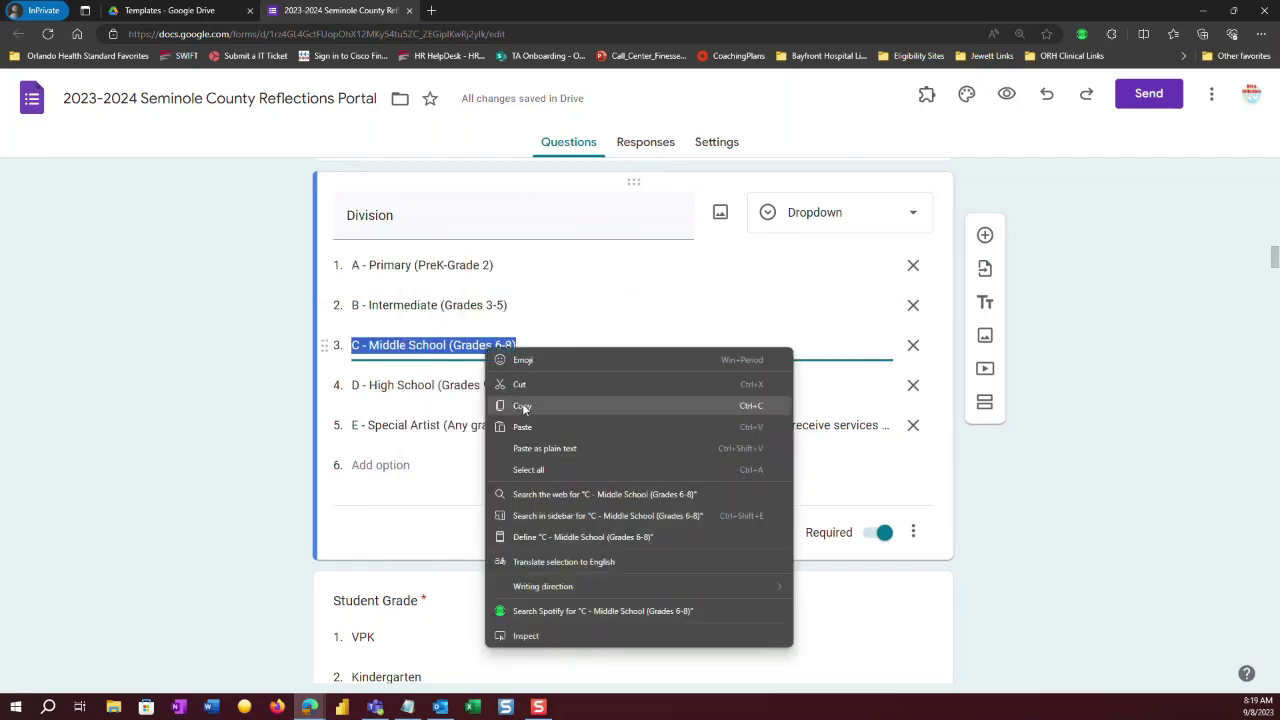
left_click(525, 405)
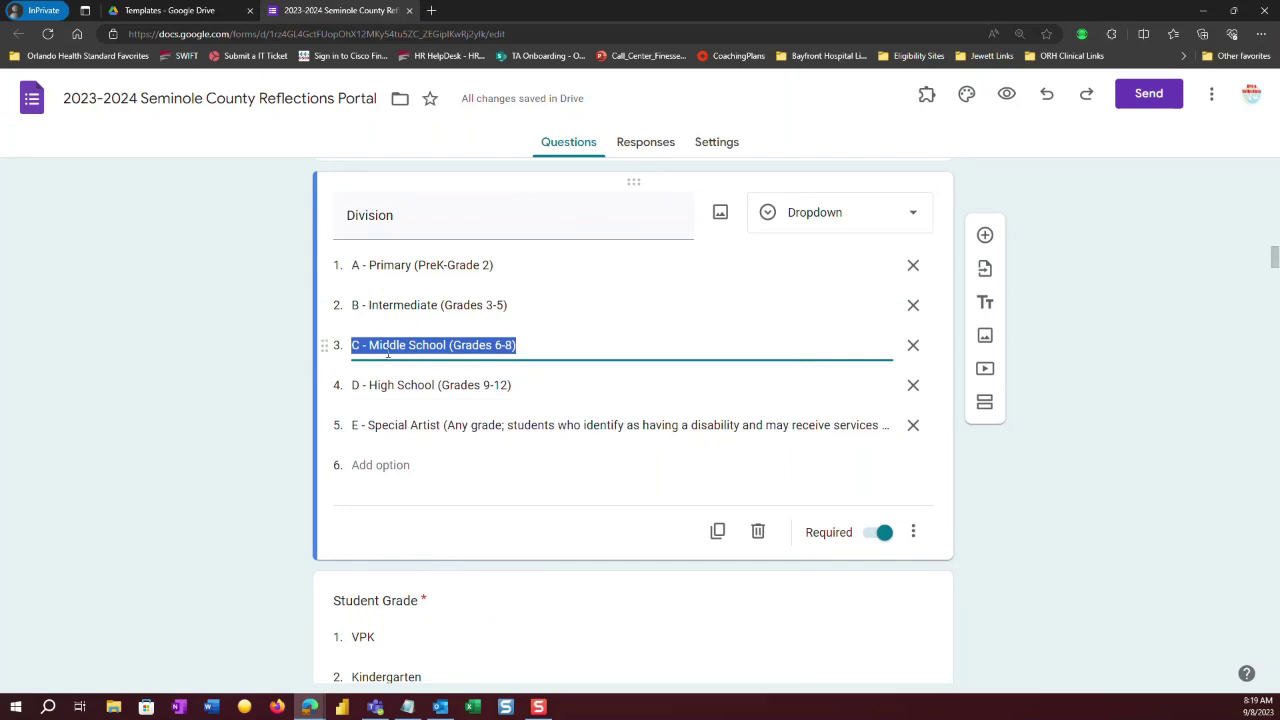
left_click(913, 345)
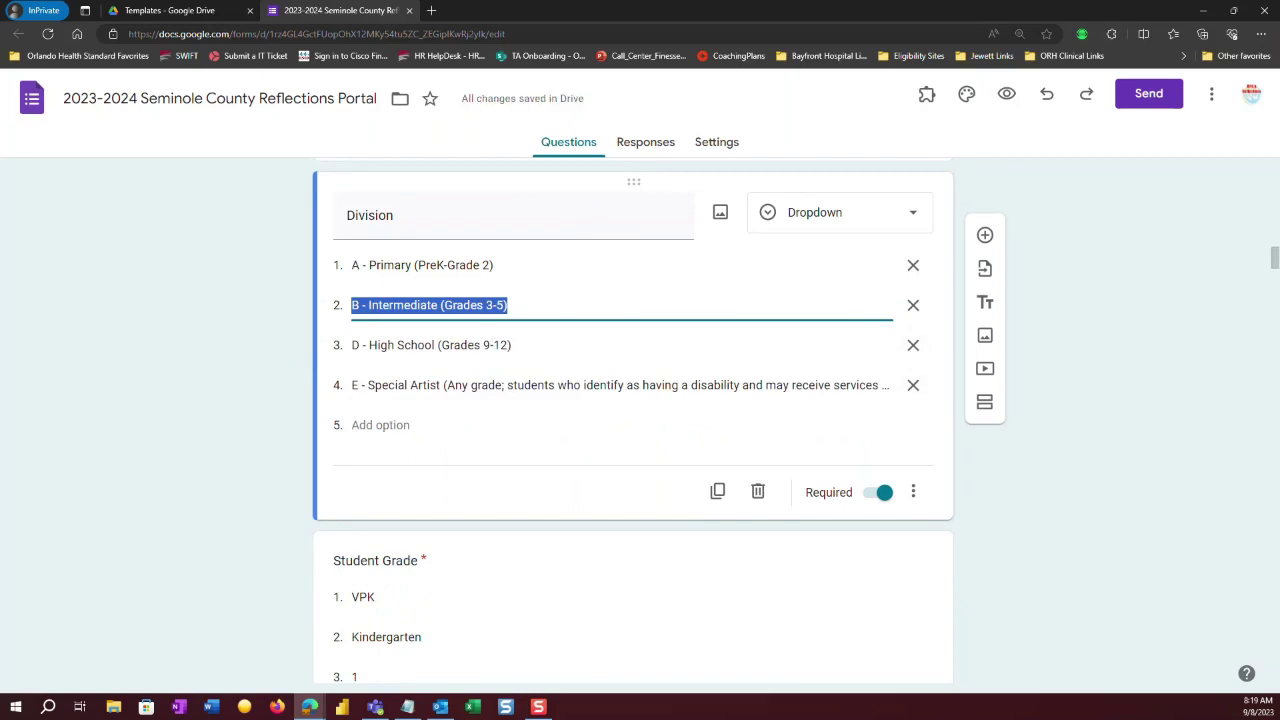
Copy the D - High School option text and delete it from the Division list.
key("alt+Tab")
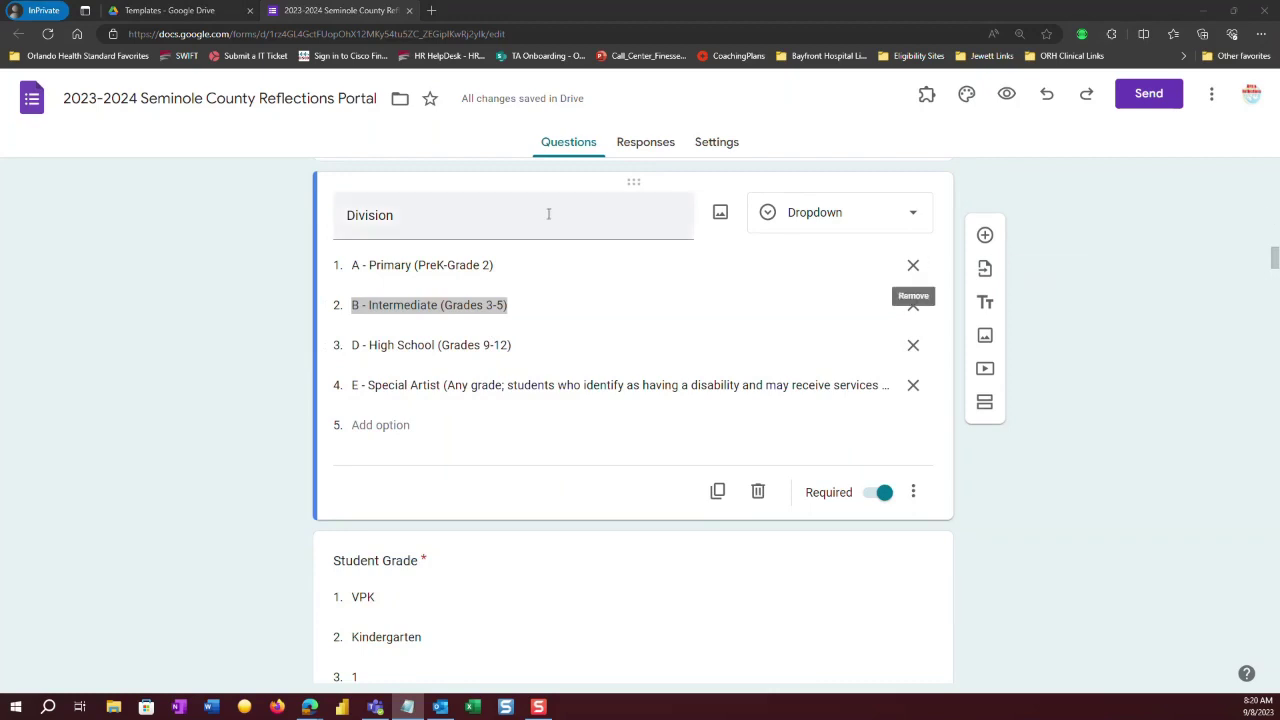
left_click(521, 343)
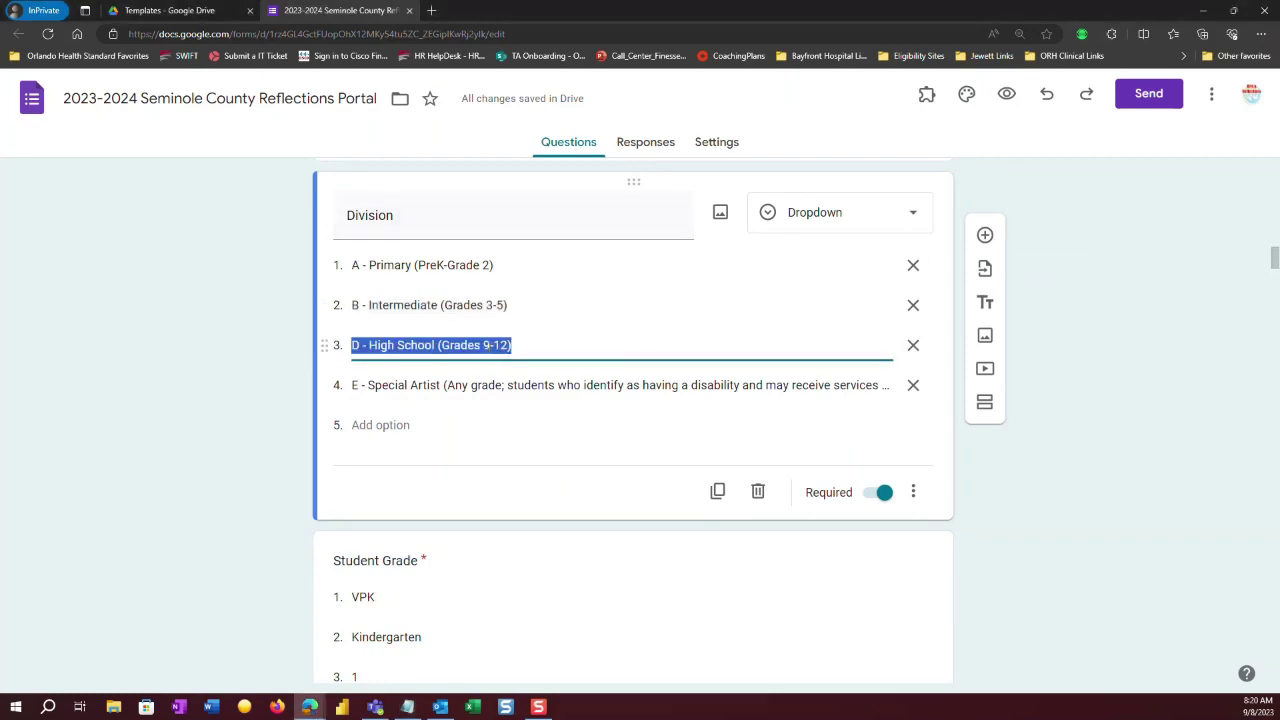
right_click(489, 345)
left_click(532, 412)
left_click(913, 345)
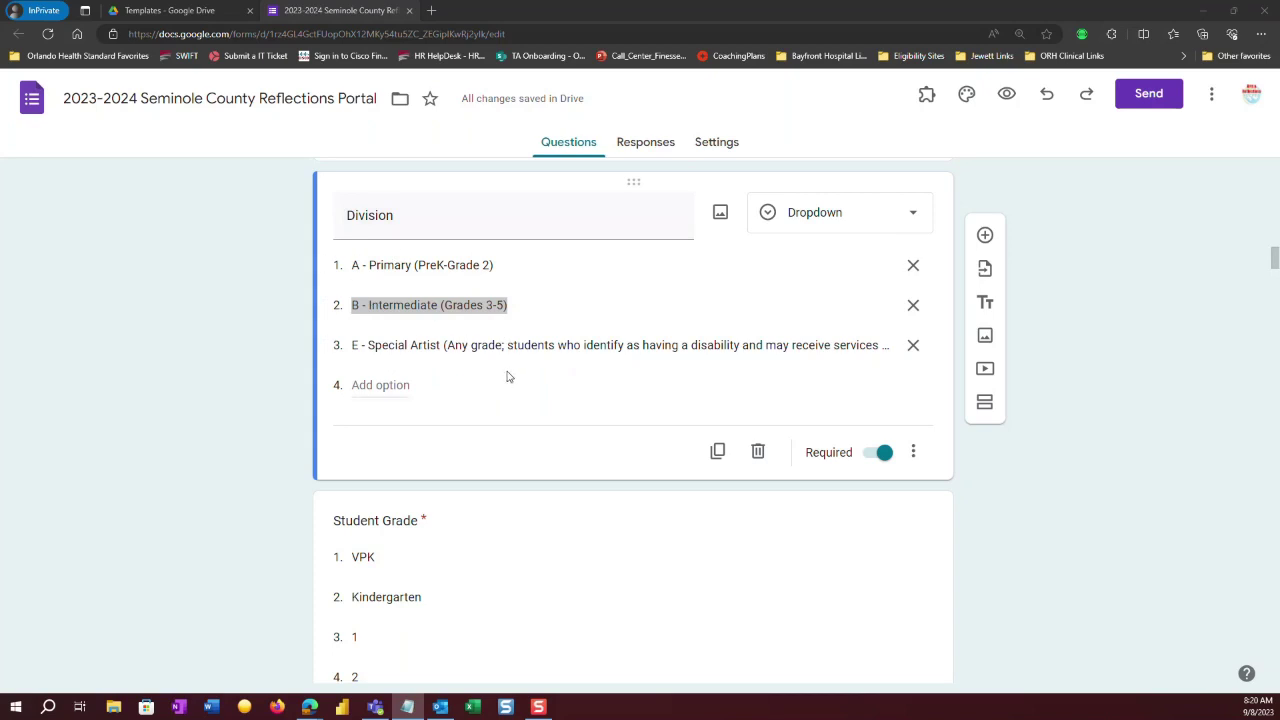
double_click(395, 218)
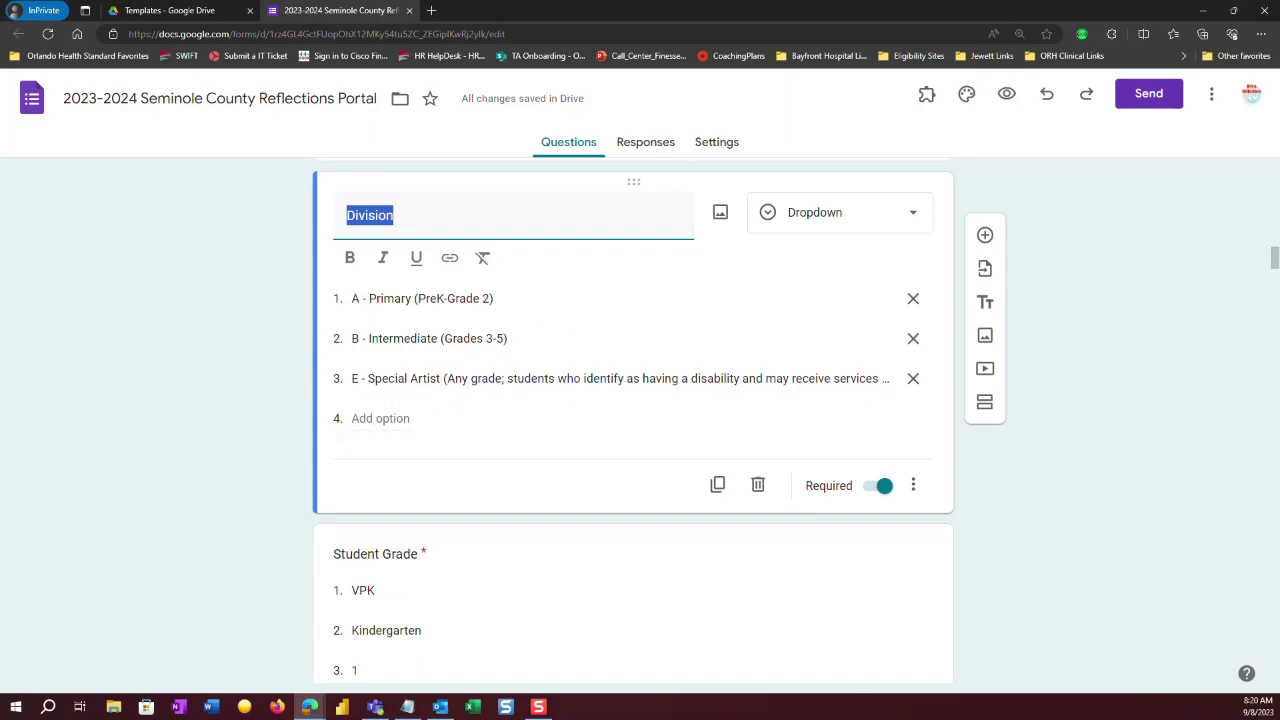
key("alt+Tab")
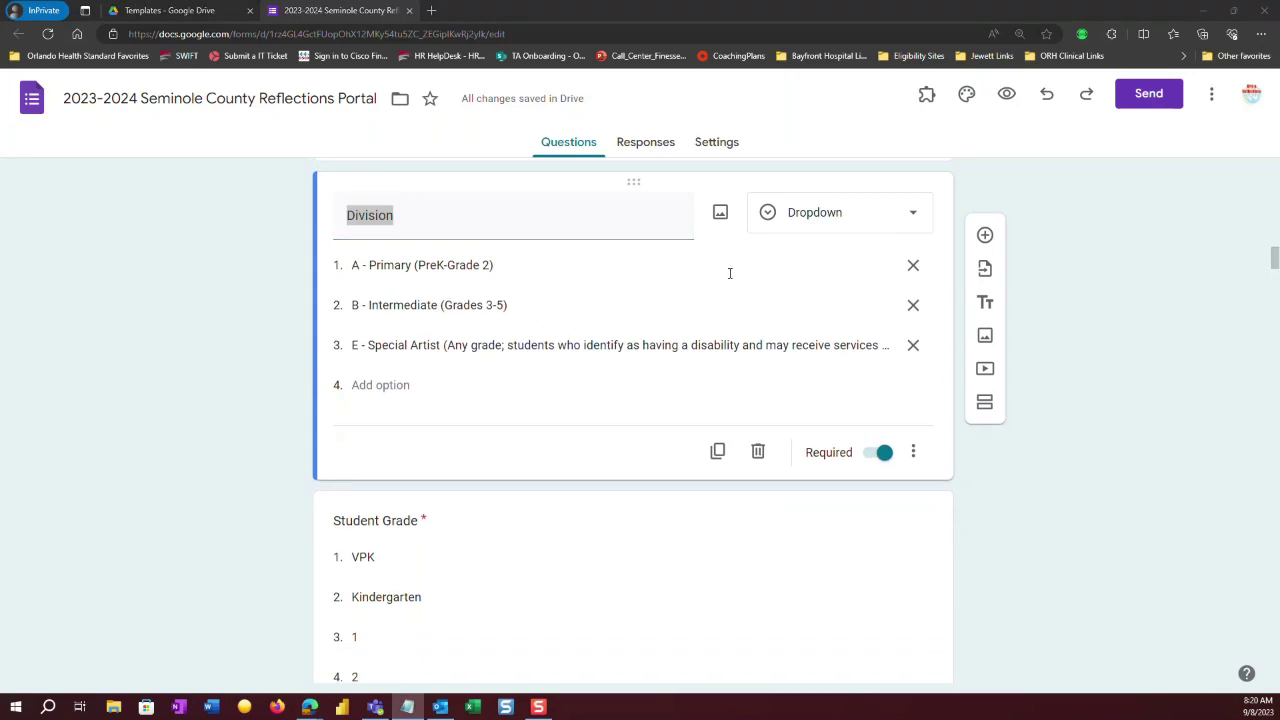
Paste 'C - Middle School (Grades 6-8)' back as a Division option above E - Special Artist.
left_click(378, 386)
key("ctrl+v")
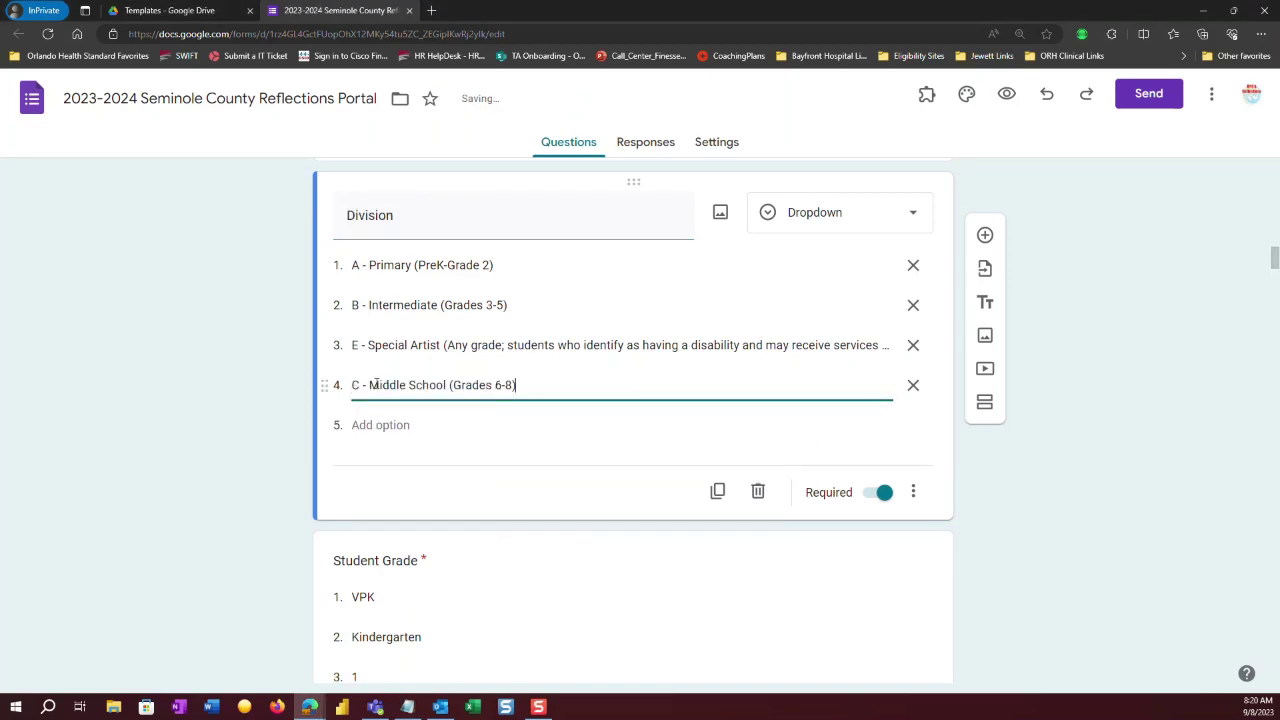
left_click(379, 421)
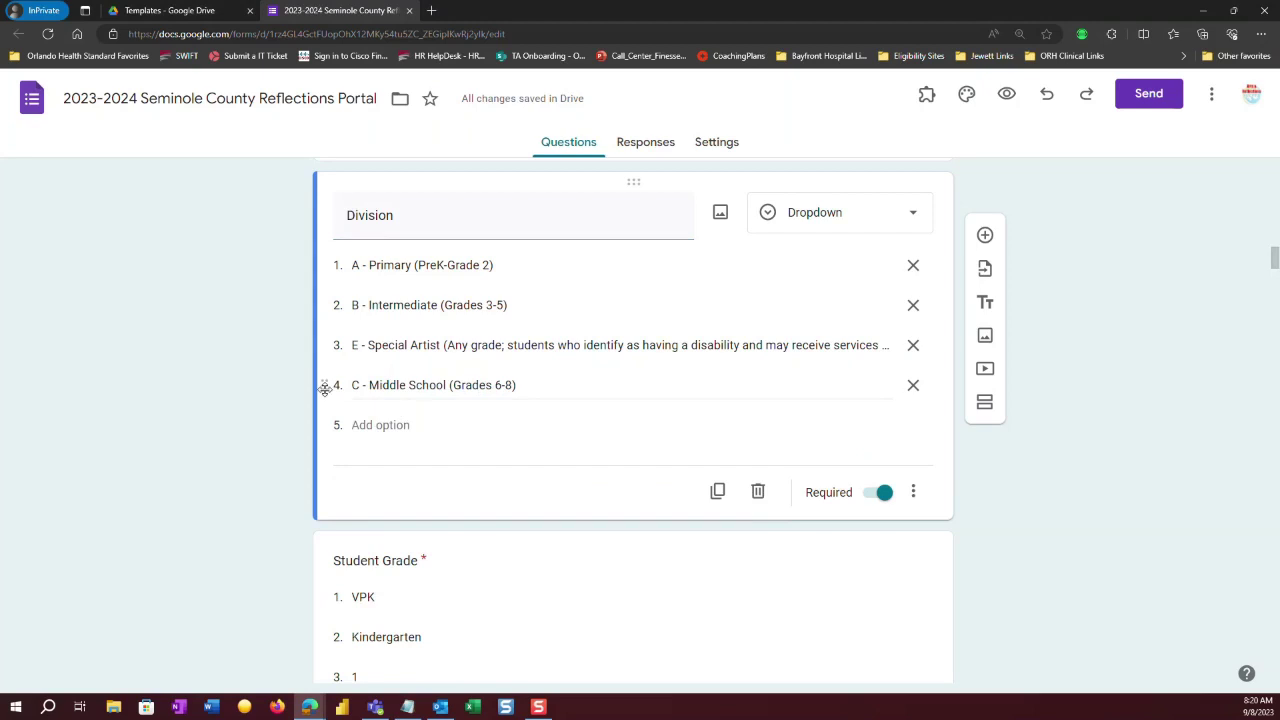
left_click_drag(323, 386, 333, 345)
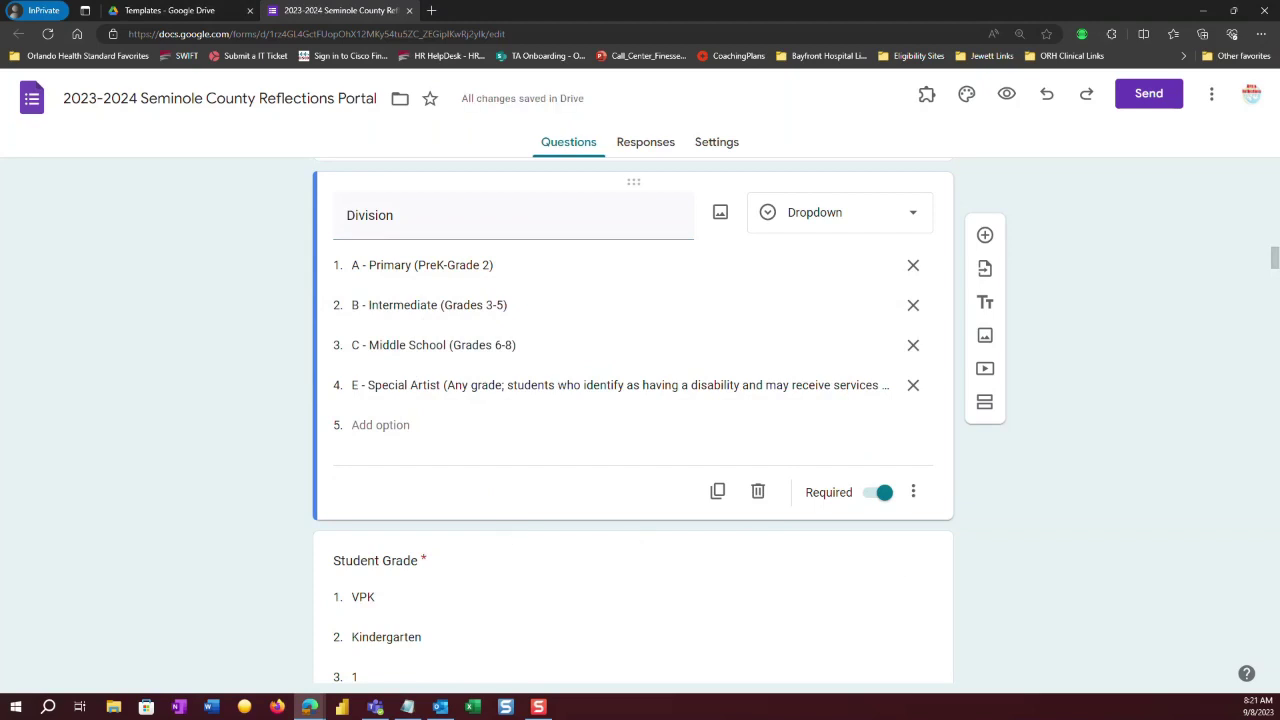
Paste 'D - High School (Grades 9-12)' as a new option and move it above E - Special Artist.
key("alt+Tab")
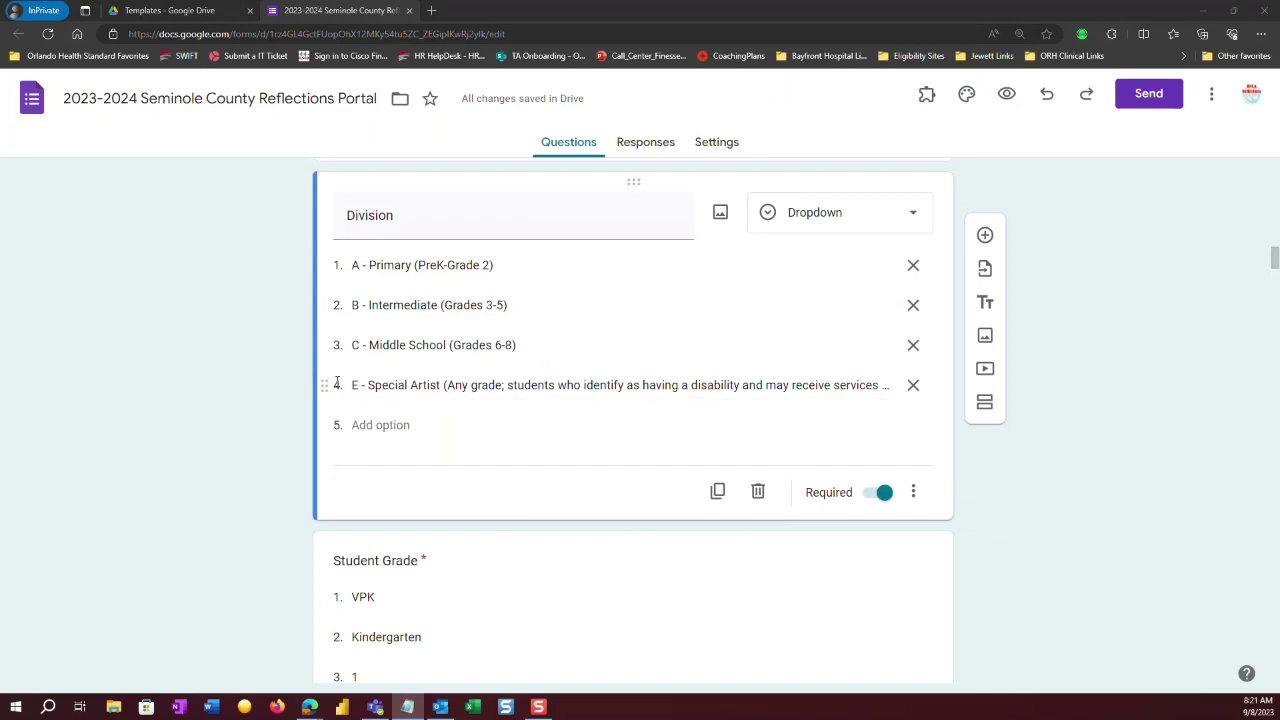
left_click(383, 425)
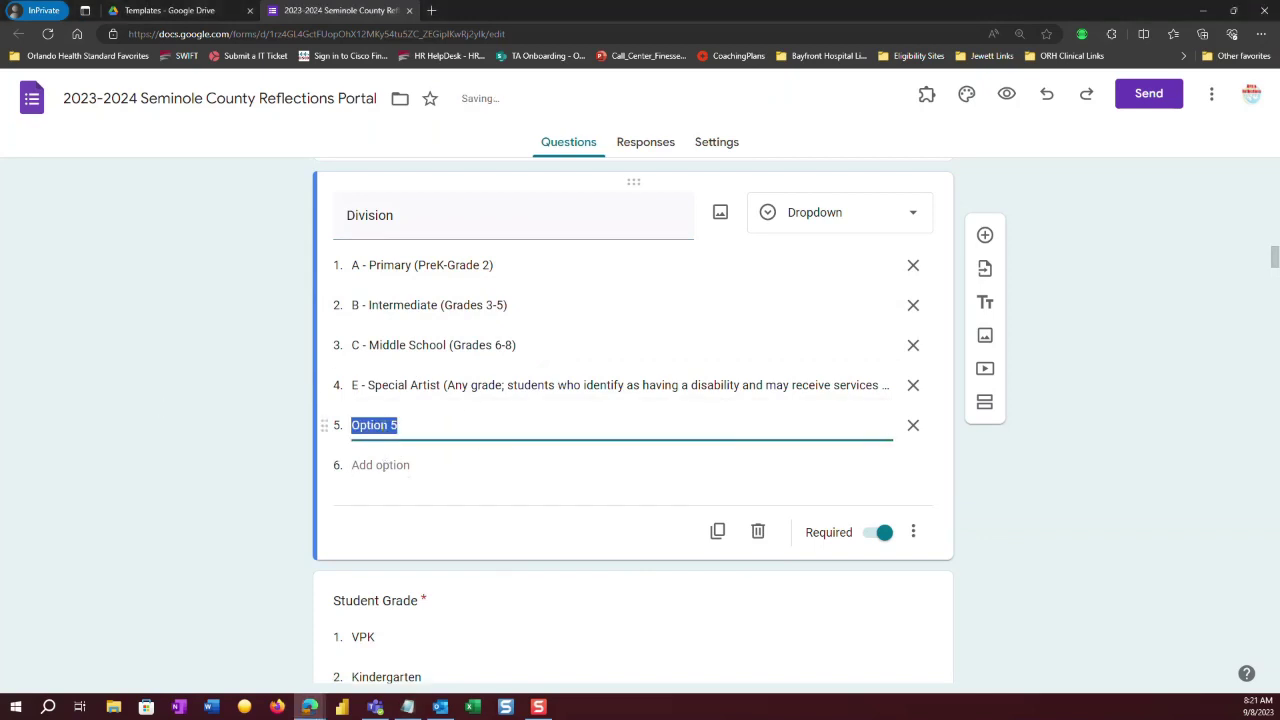
key("ctrl+v")
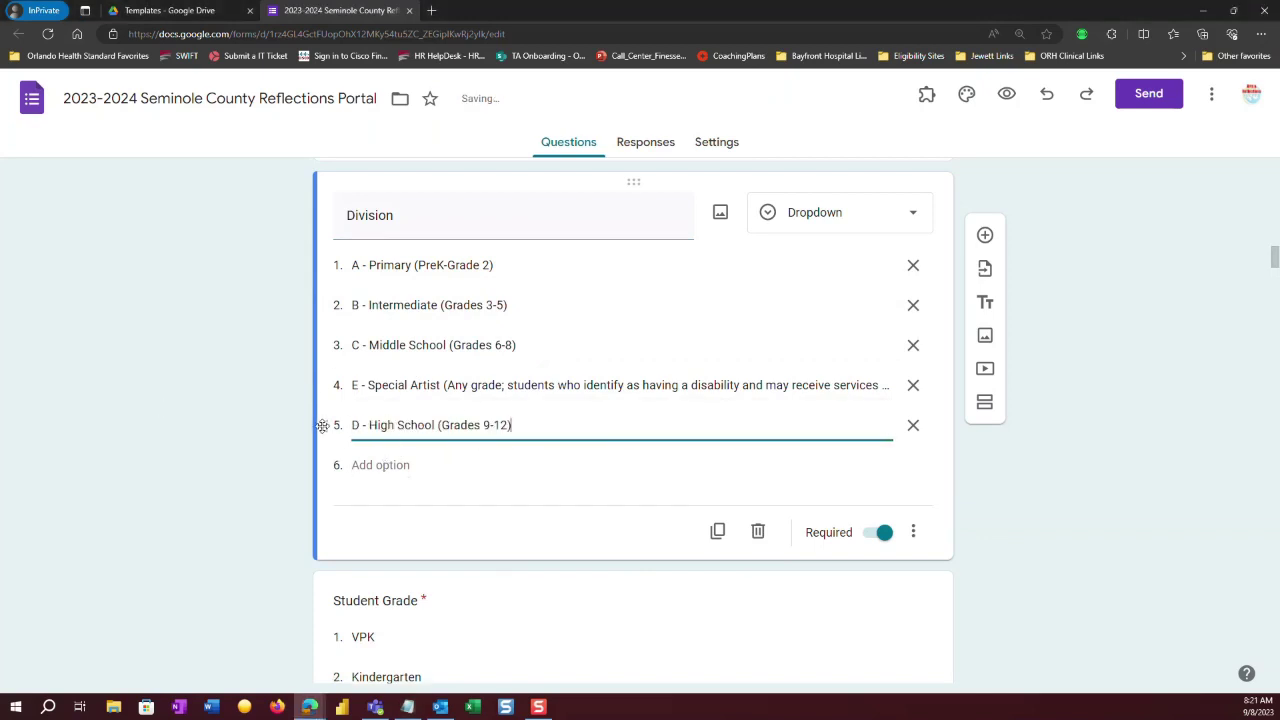
left_click_drag(323, 424, 325, 386)
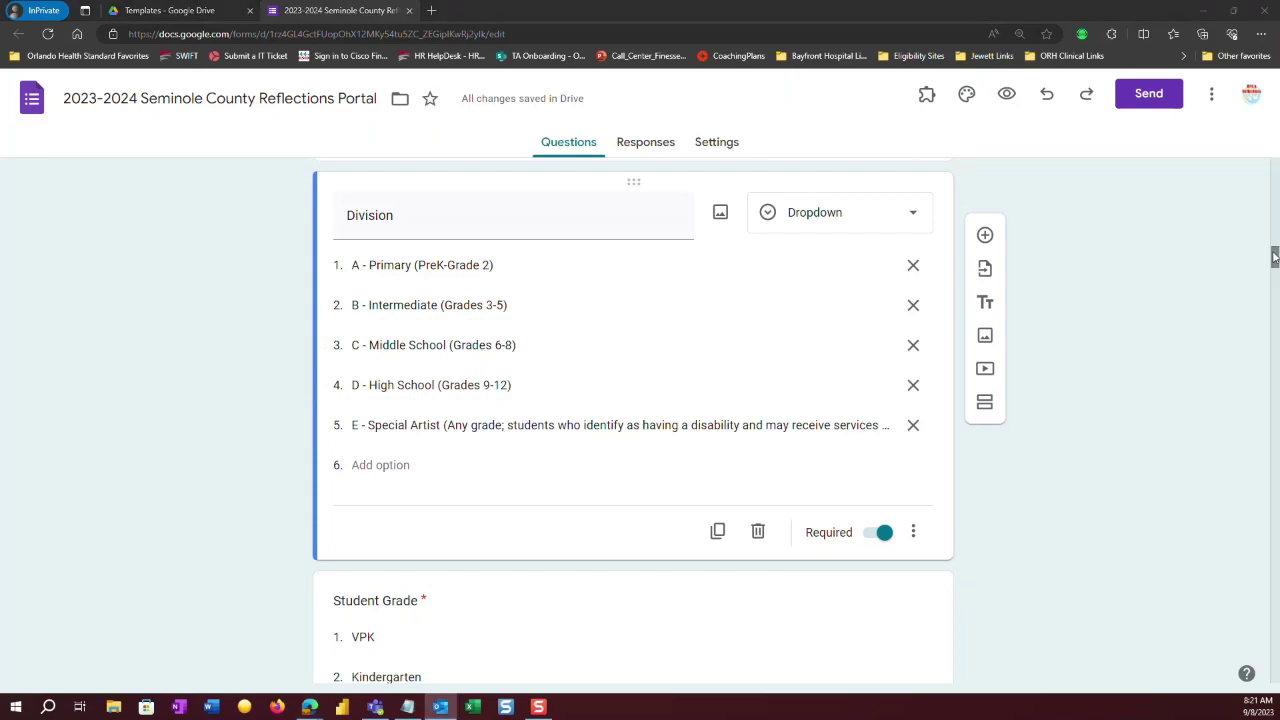
scroll(1273, 268, "down", 3)
scroll(1273, 268, "down", 2)
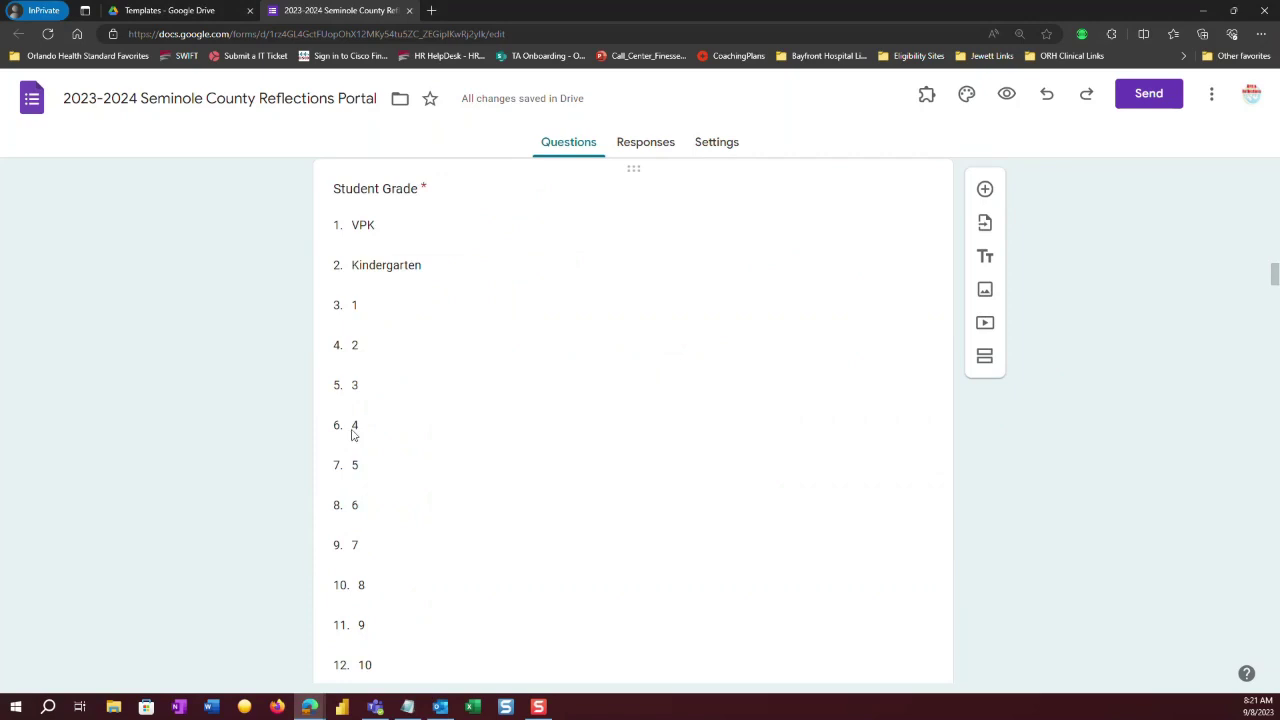
left_click(409, 318)
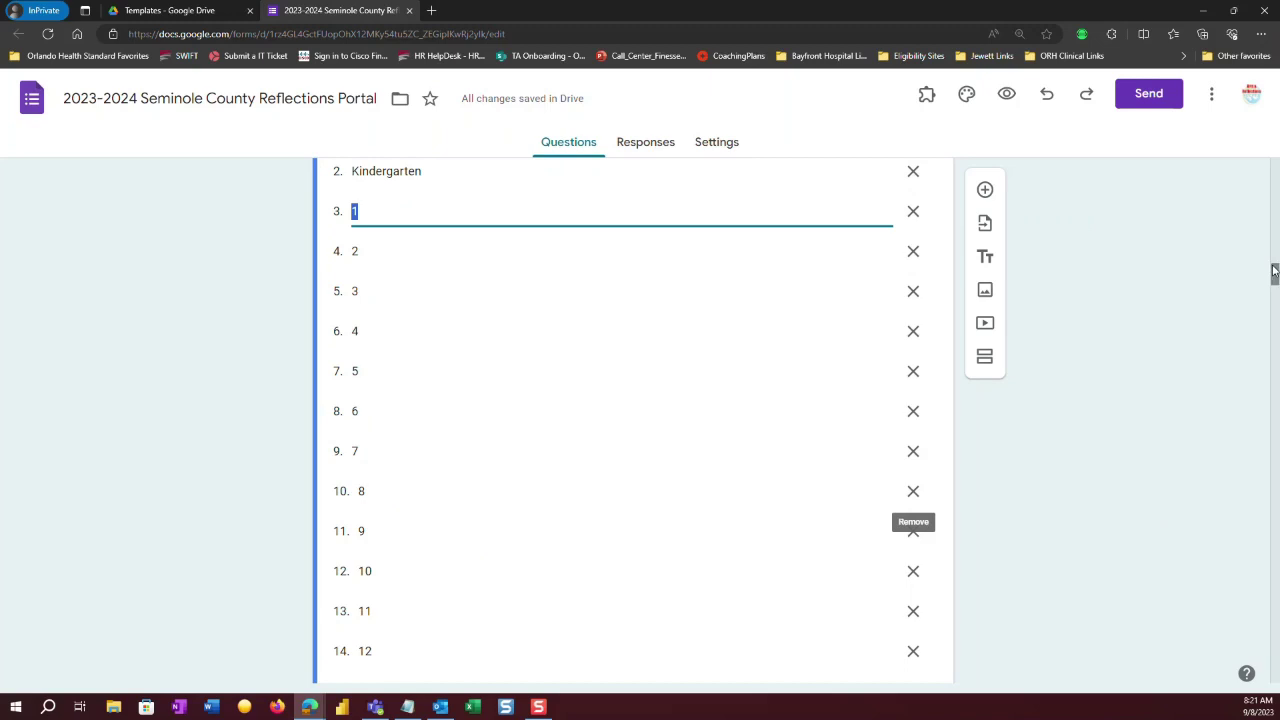
left_click_drag(1275, 273, 1275, 287)
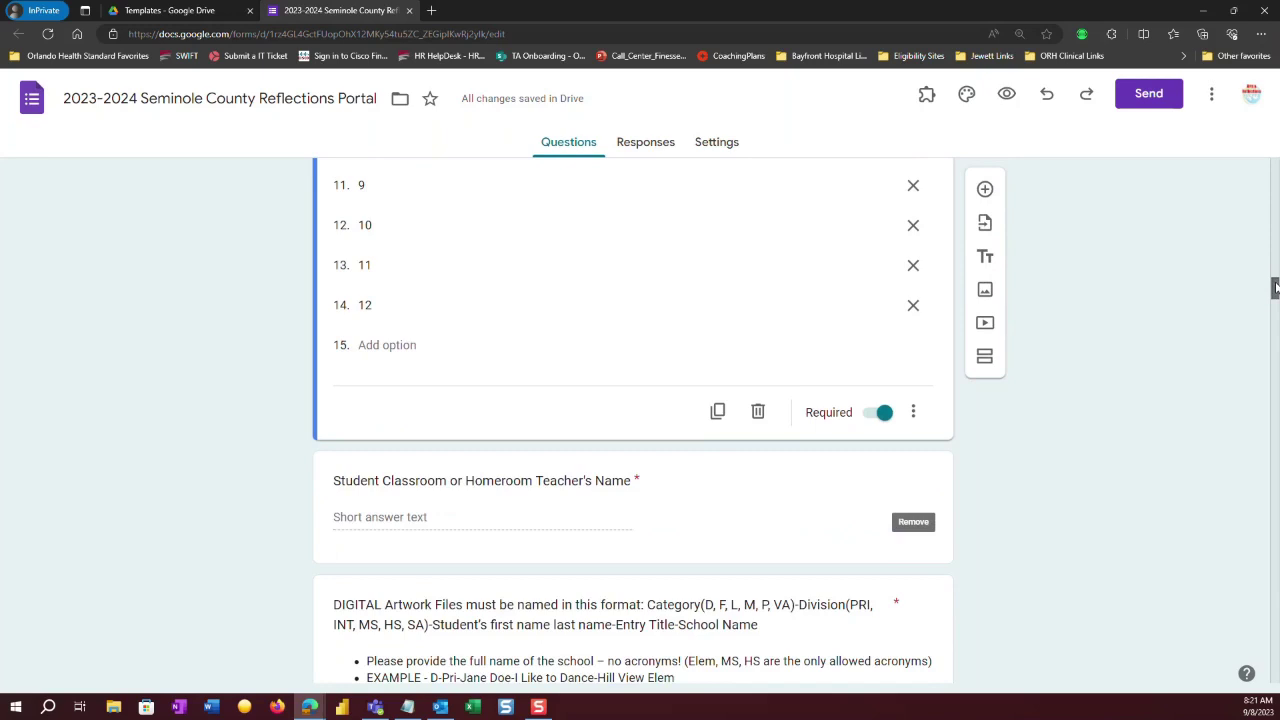
left_click_drag(1275, 288, 1275, 291)
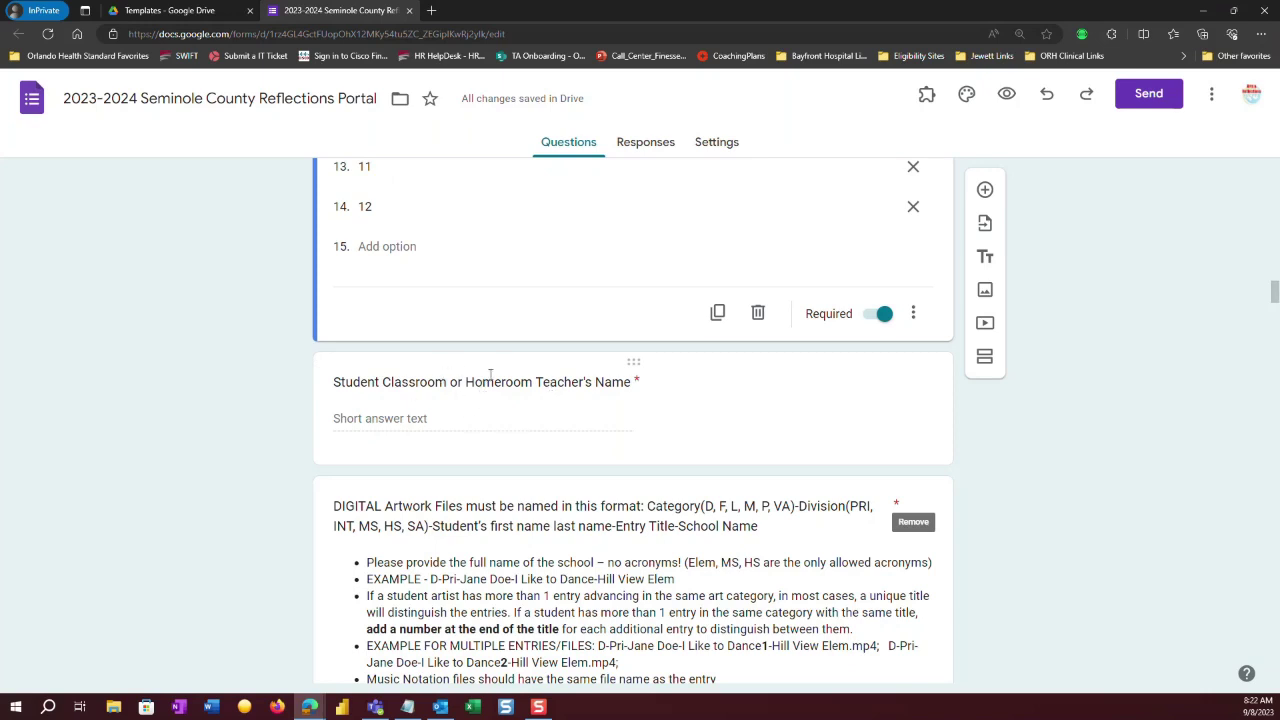
left_click(423, 386)
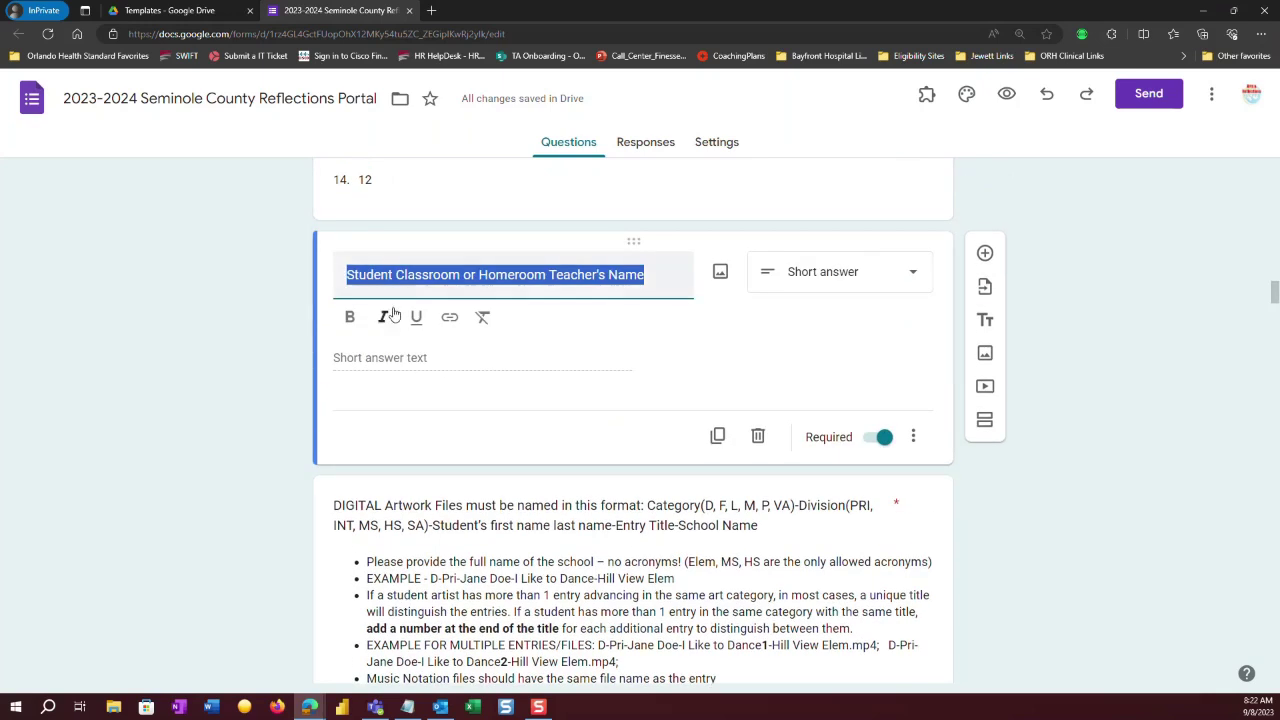
left_click_drag(404, 274, 539, 274)
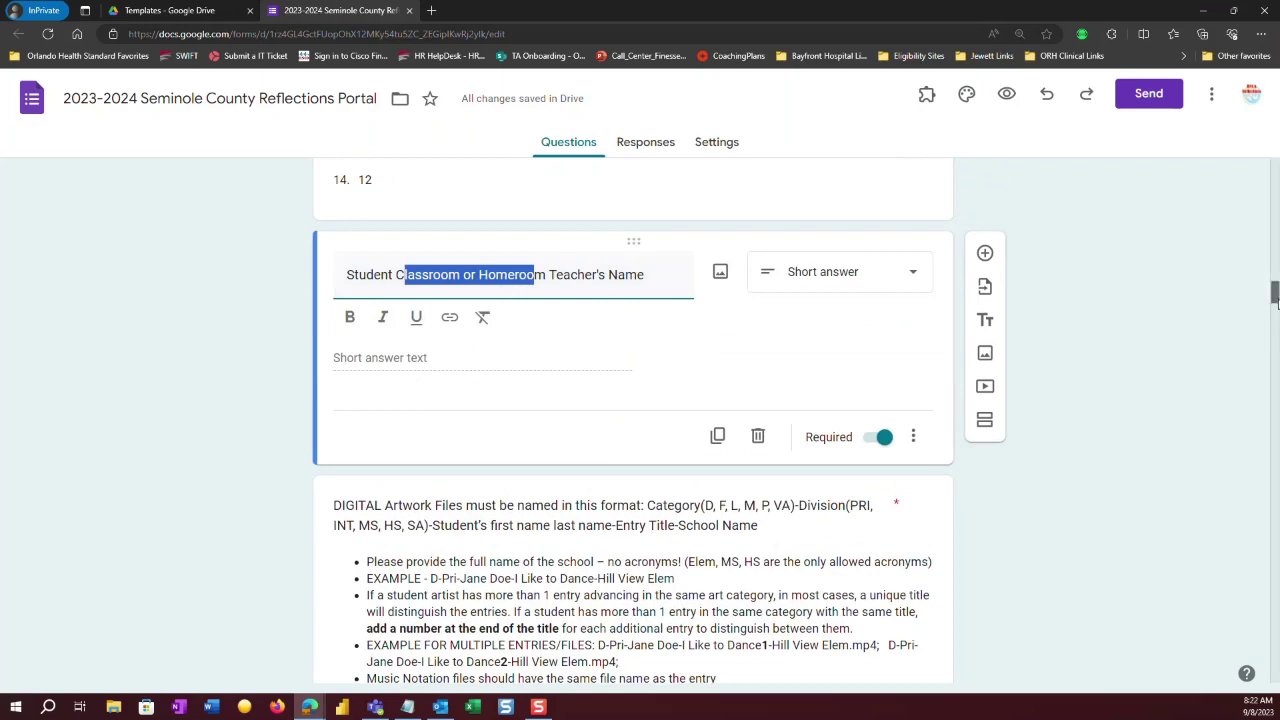
scroll(1275, 300, "down", 3)
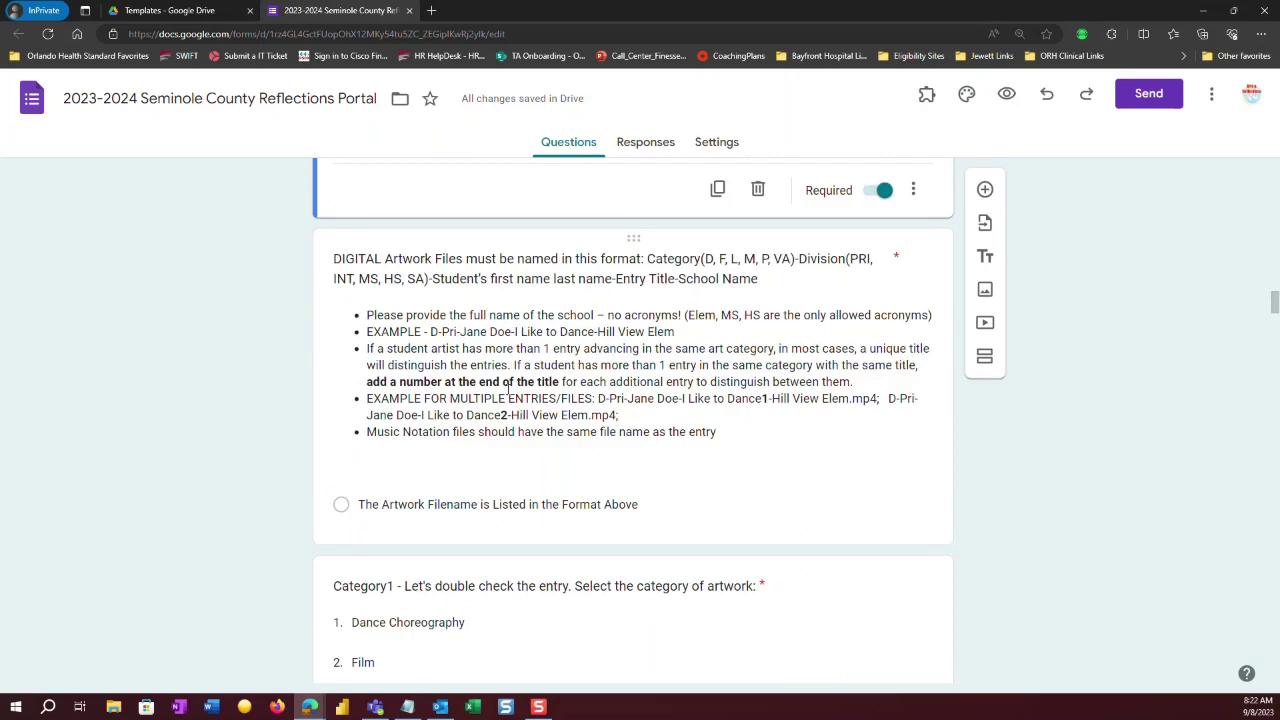
left_click(760, 398)
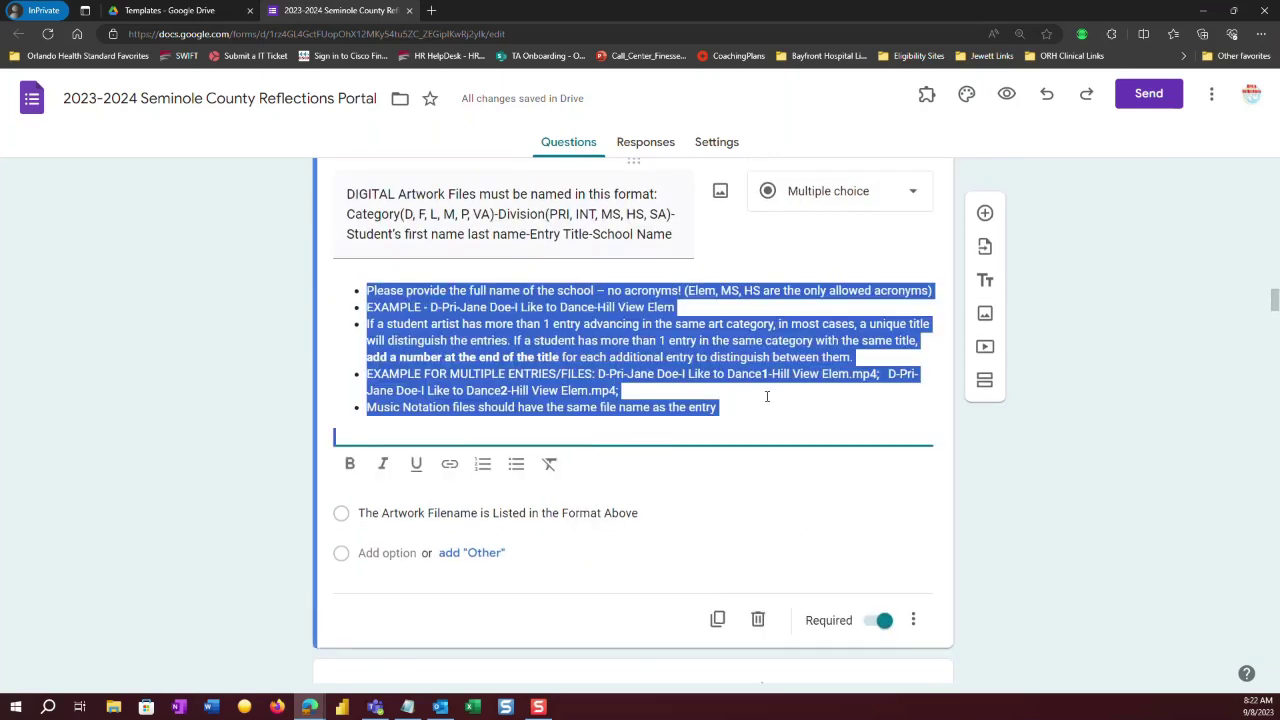
left_click(757, 373)
left_click_drag(757, 374, 766, 374)
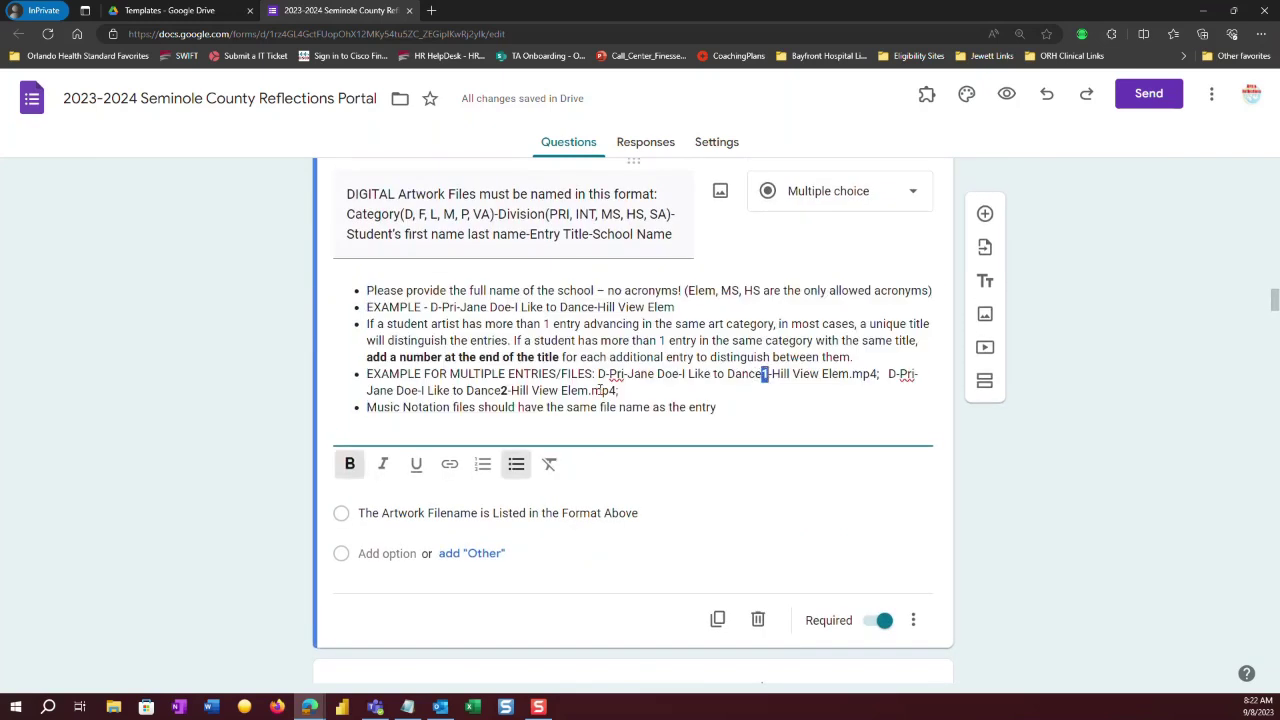
left_click(504, 390)
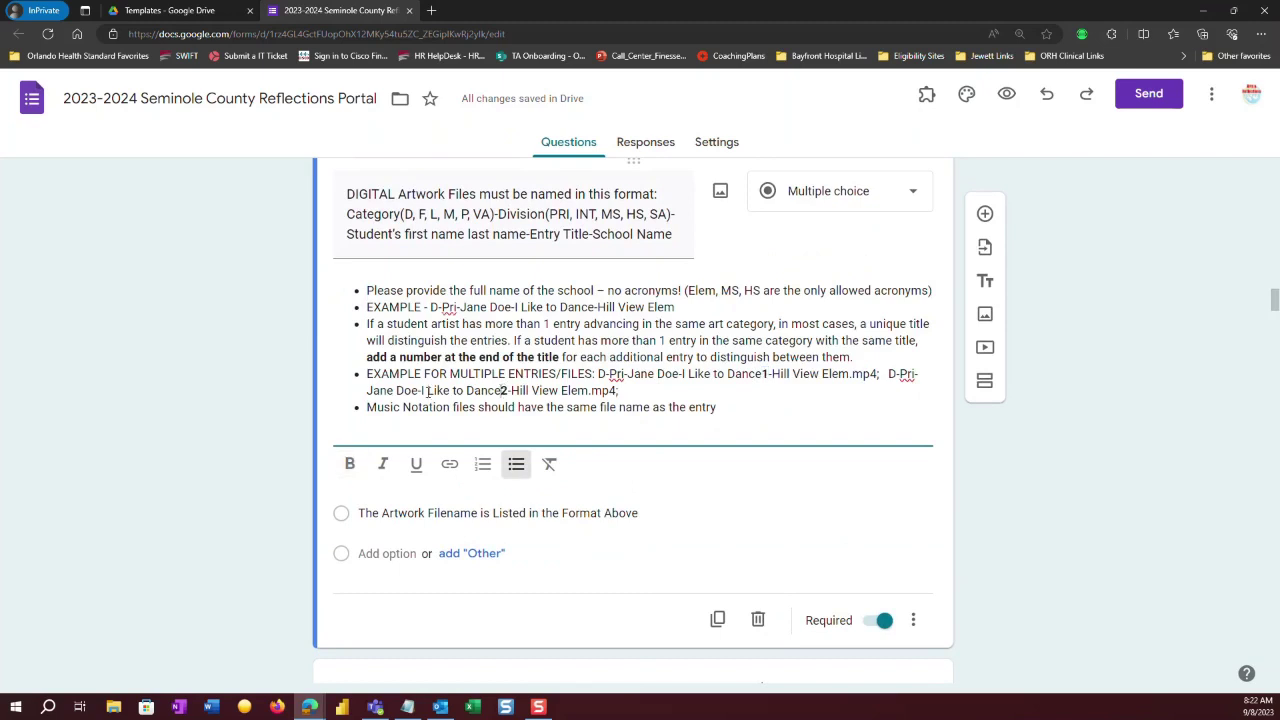
left_click_drag(422, 390, 511, 390)
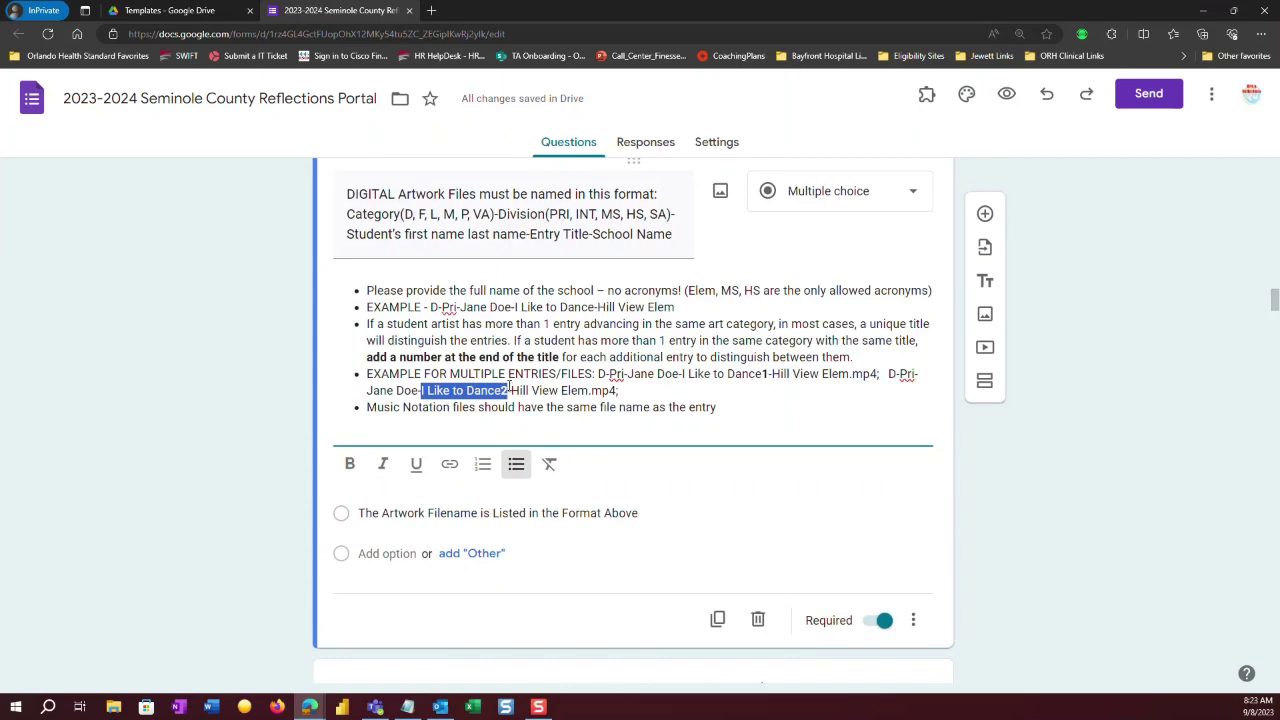
left_click_drag(372, 357, 559, 357)
left_click(569, 388)
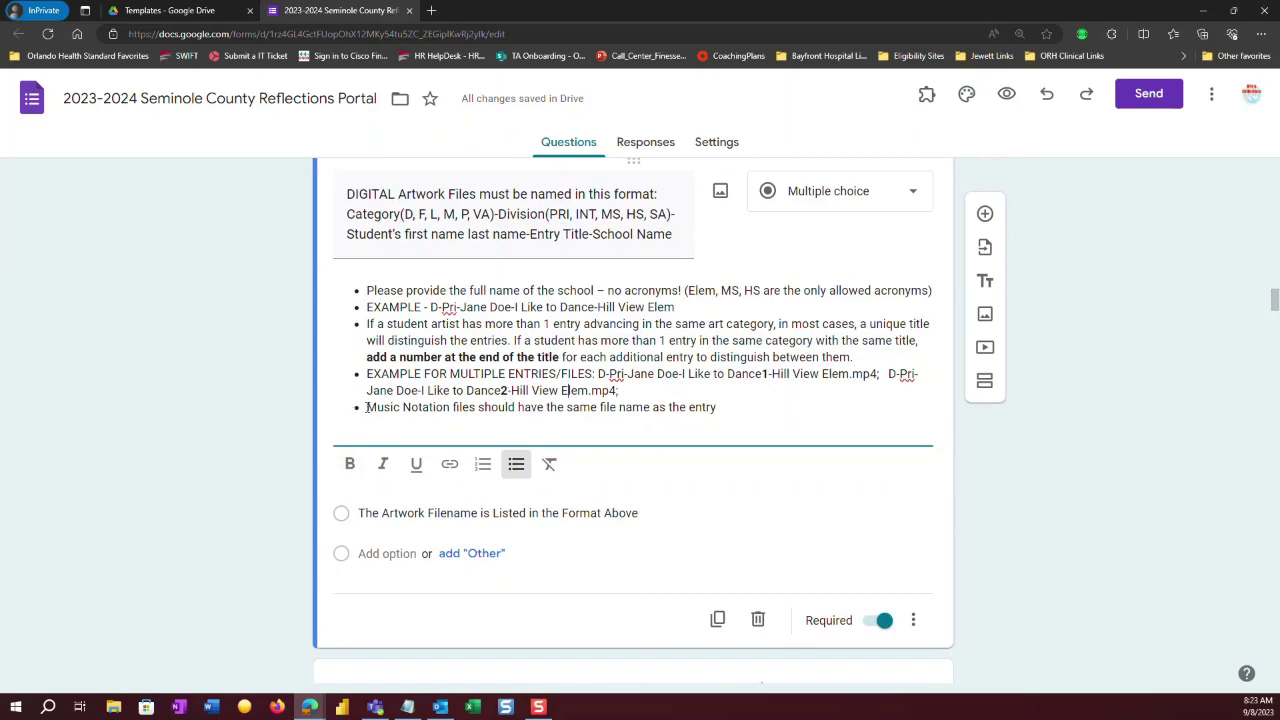
left_click_drag(366, 407, 718, 421)
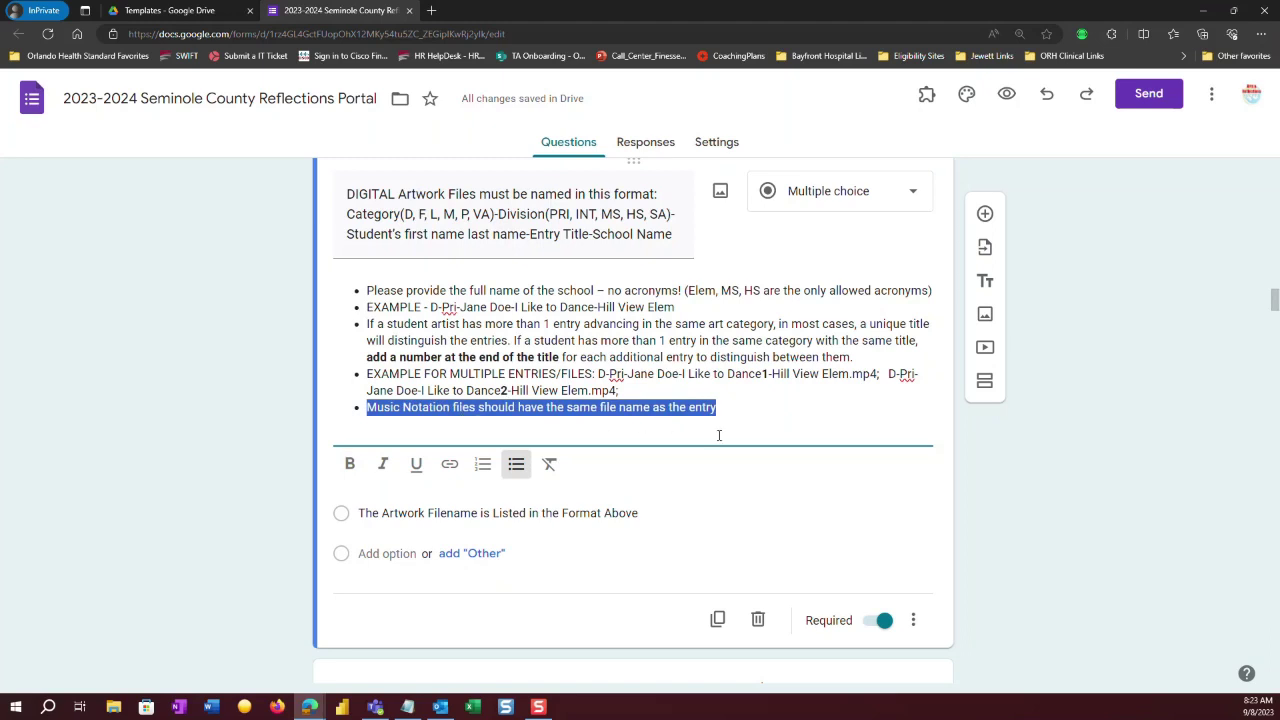
left_click(727, 327)
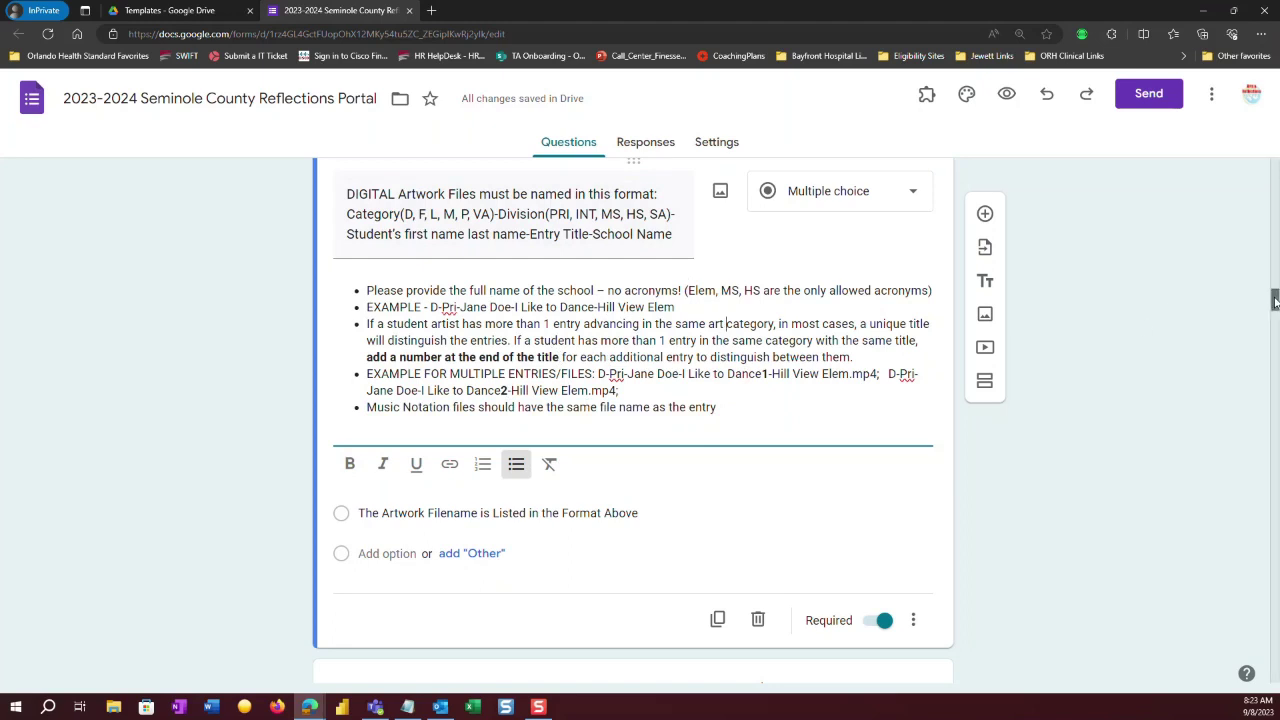
scroll(1275, 302, "down", 4)
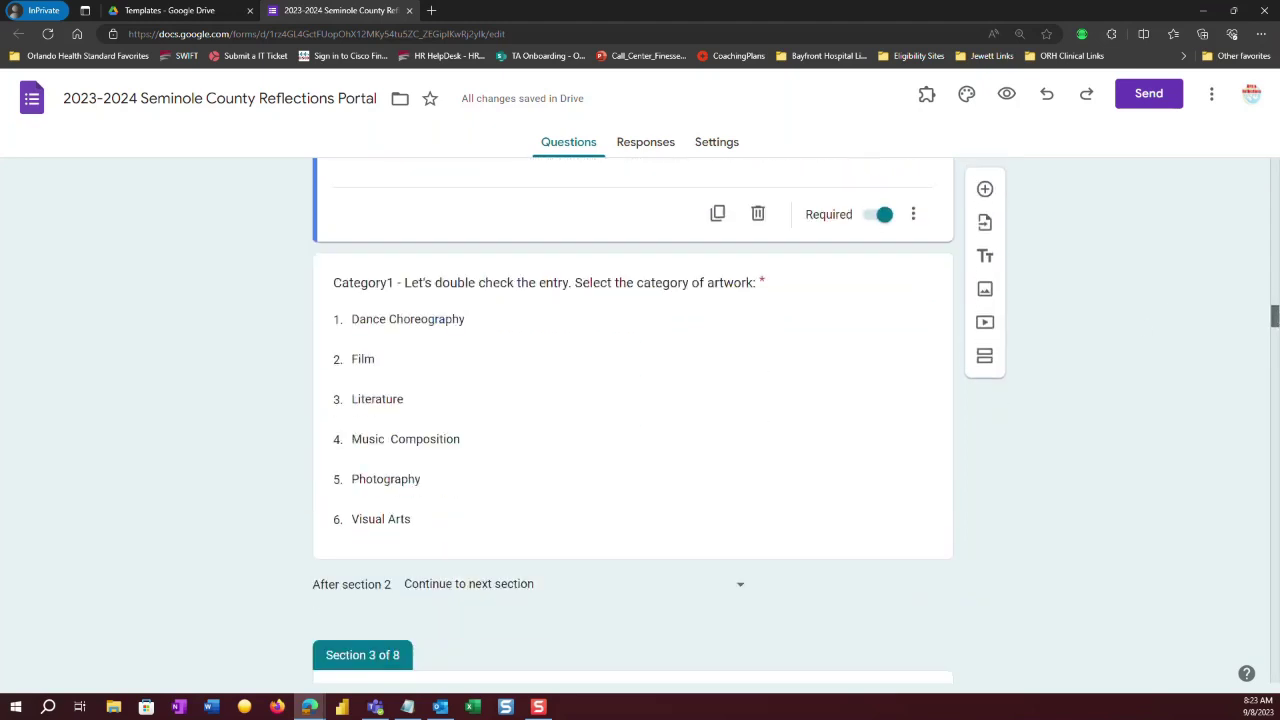
scroll(1275, 316, "down", 5)
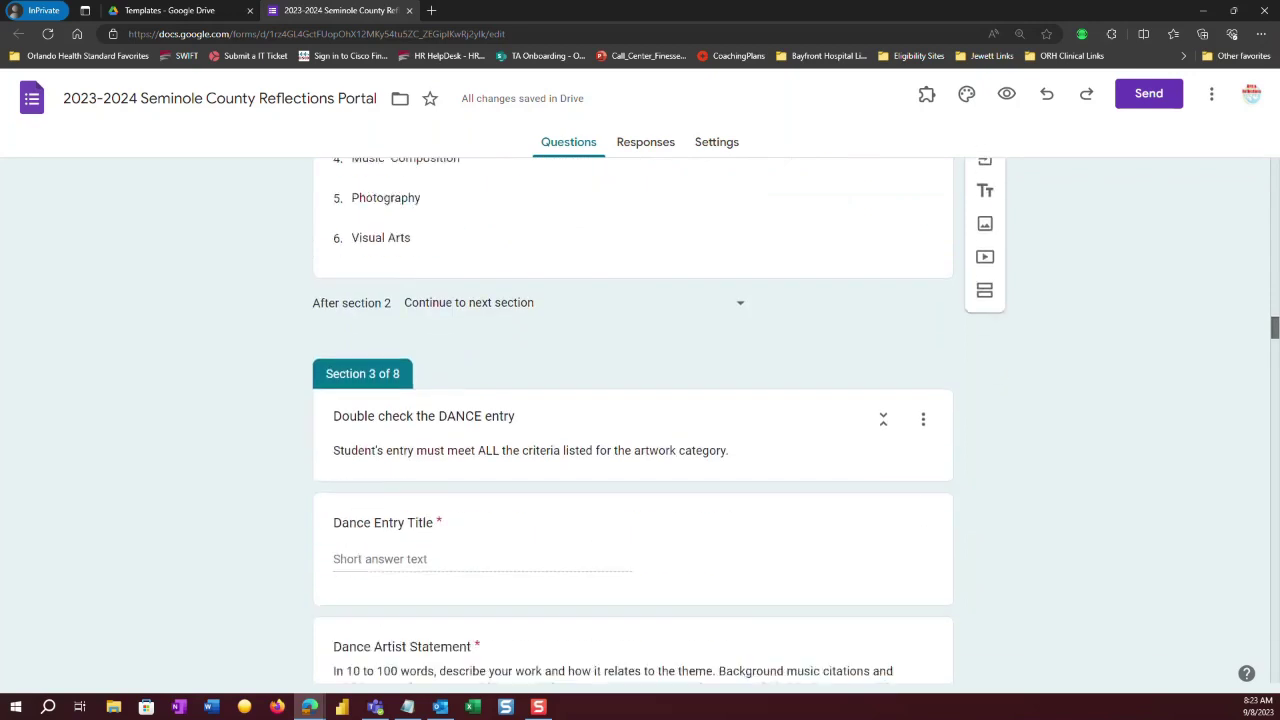
scroll(1275, 316, "down", 2)
scroll(1275, 316, "up", 3)
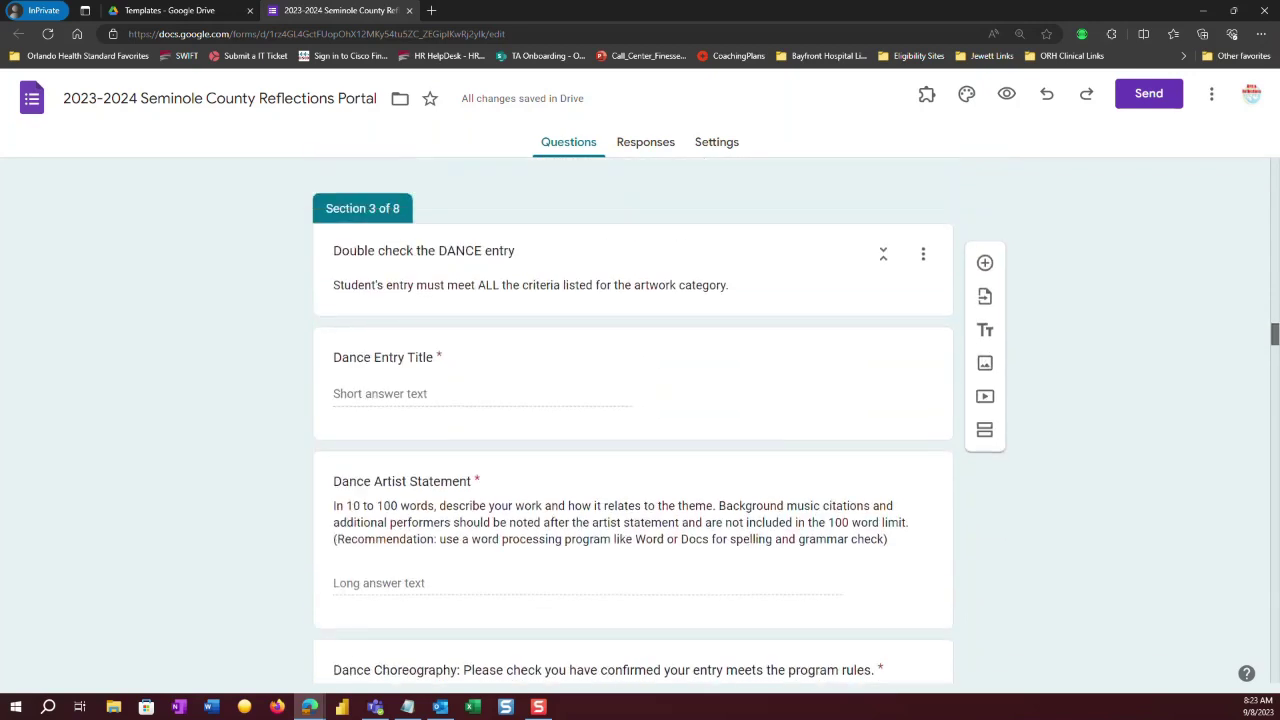
scroll(1206, 320, "up", 1)
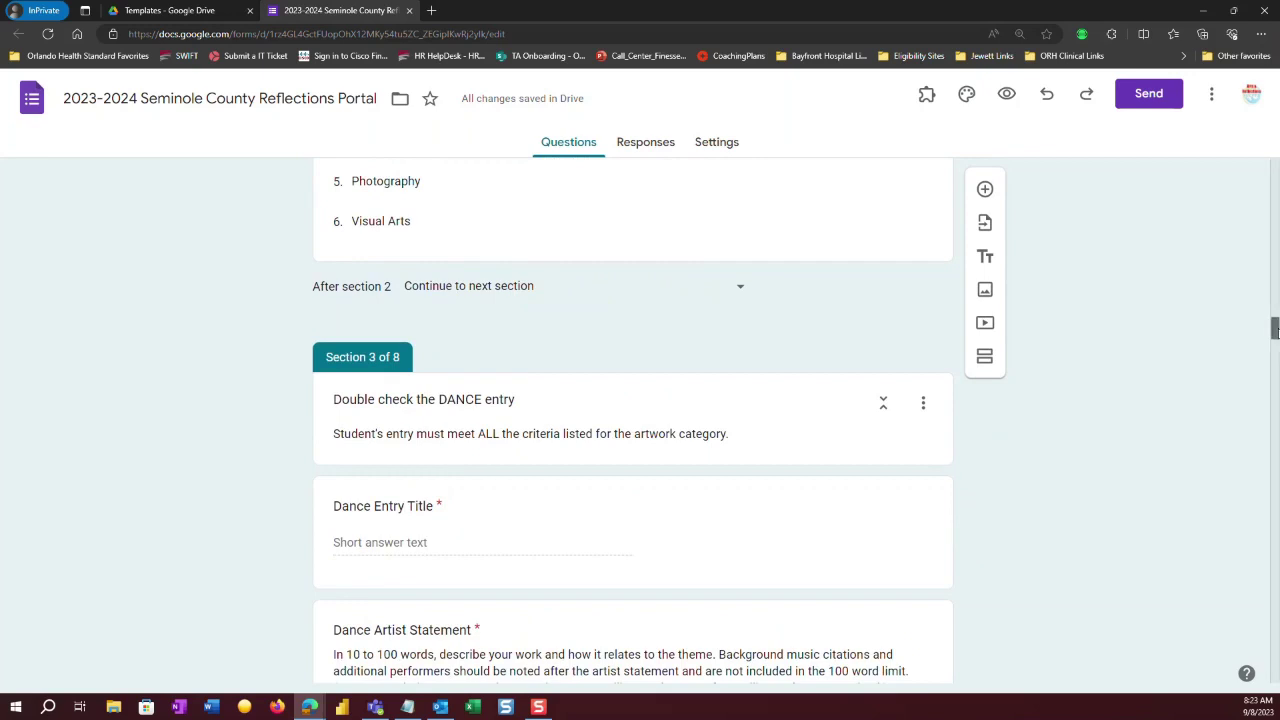
scroll(1275, 330, "up", 1)
left_click_drag(1275, 330, 1275, 320)
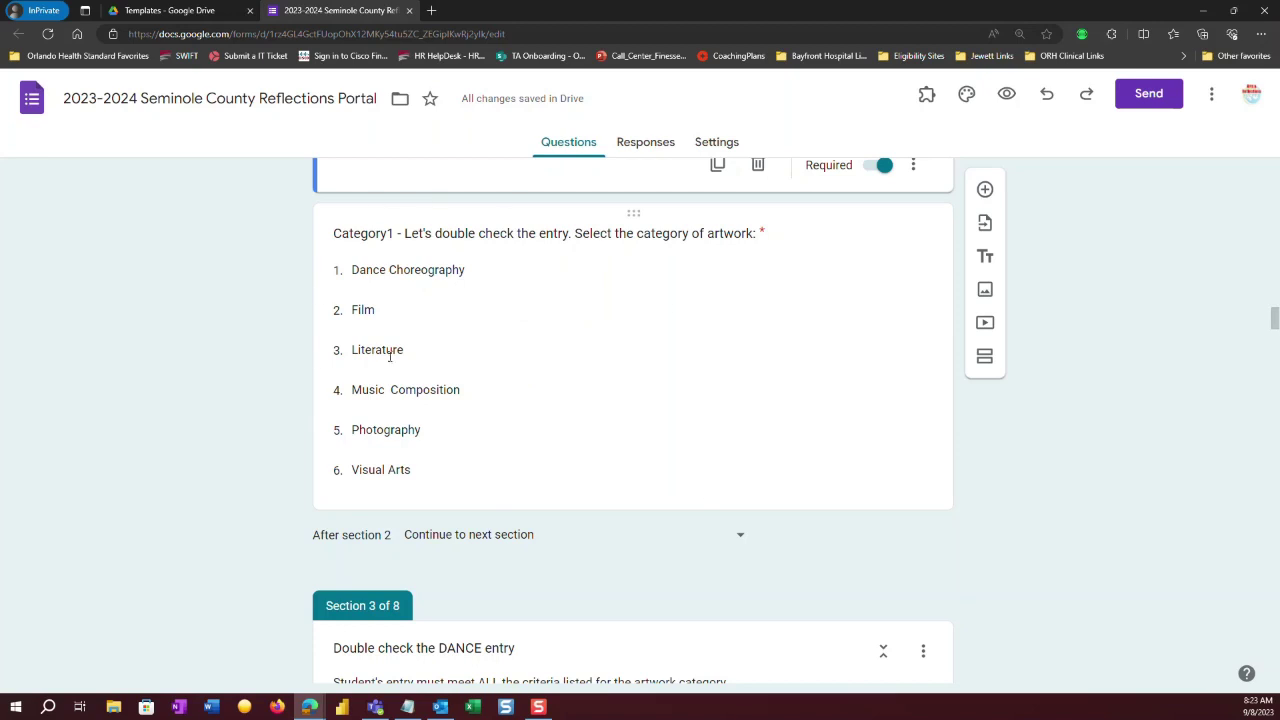
left_click(481, 346)
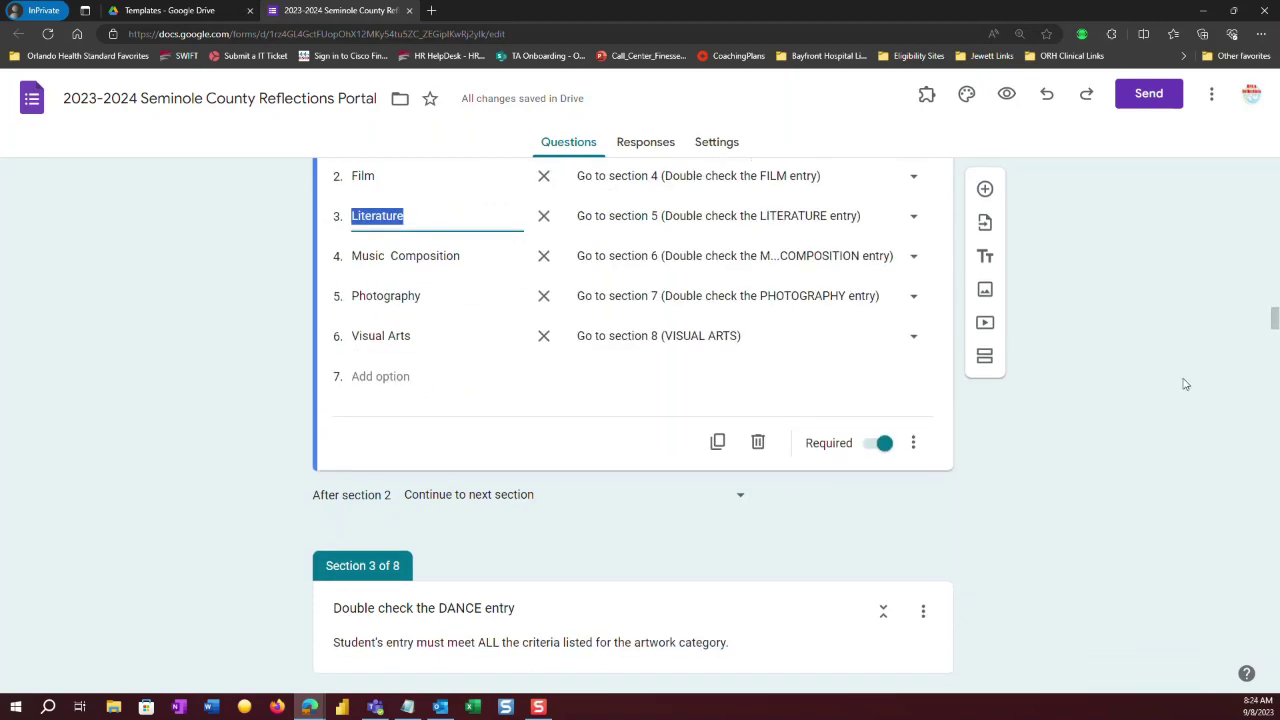
scroll(1274, 318, "up", 2)
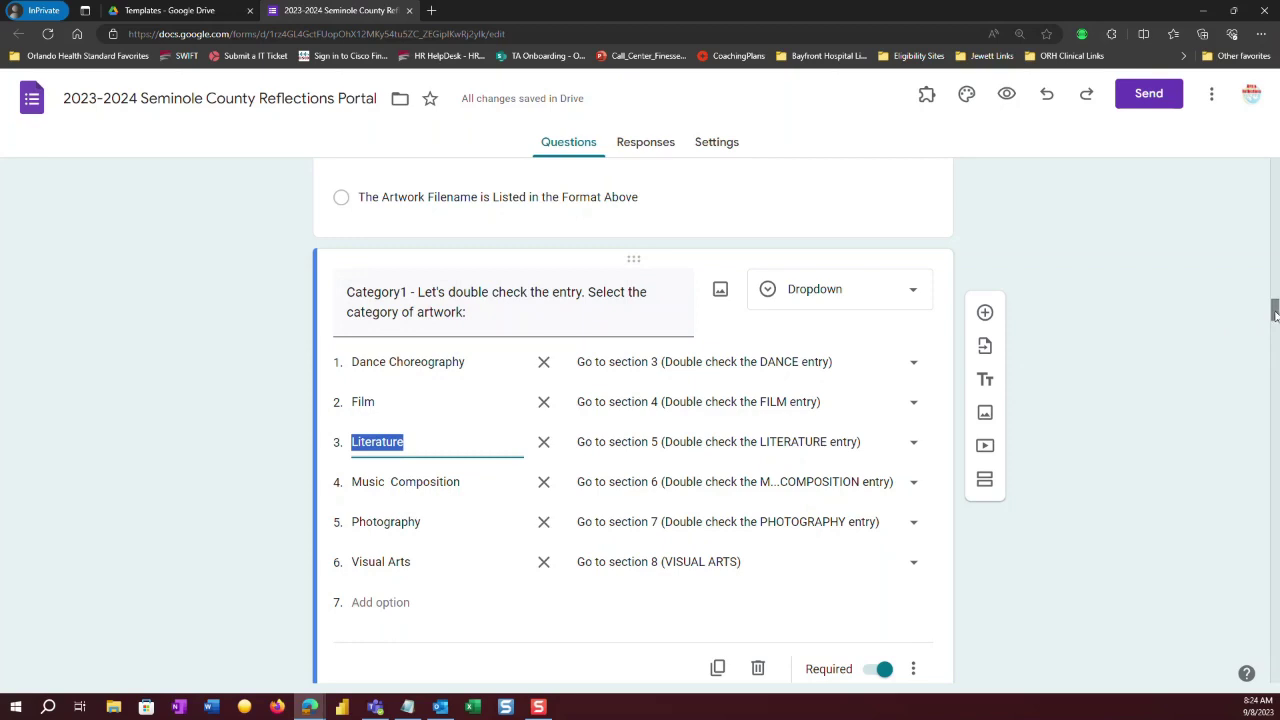
left_click_drag(1274, 314, 1274, 407)
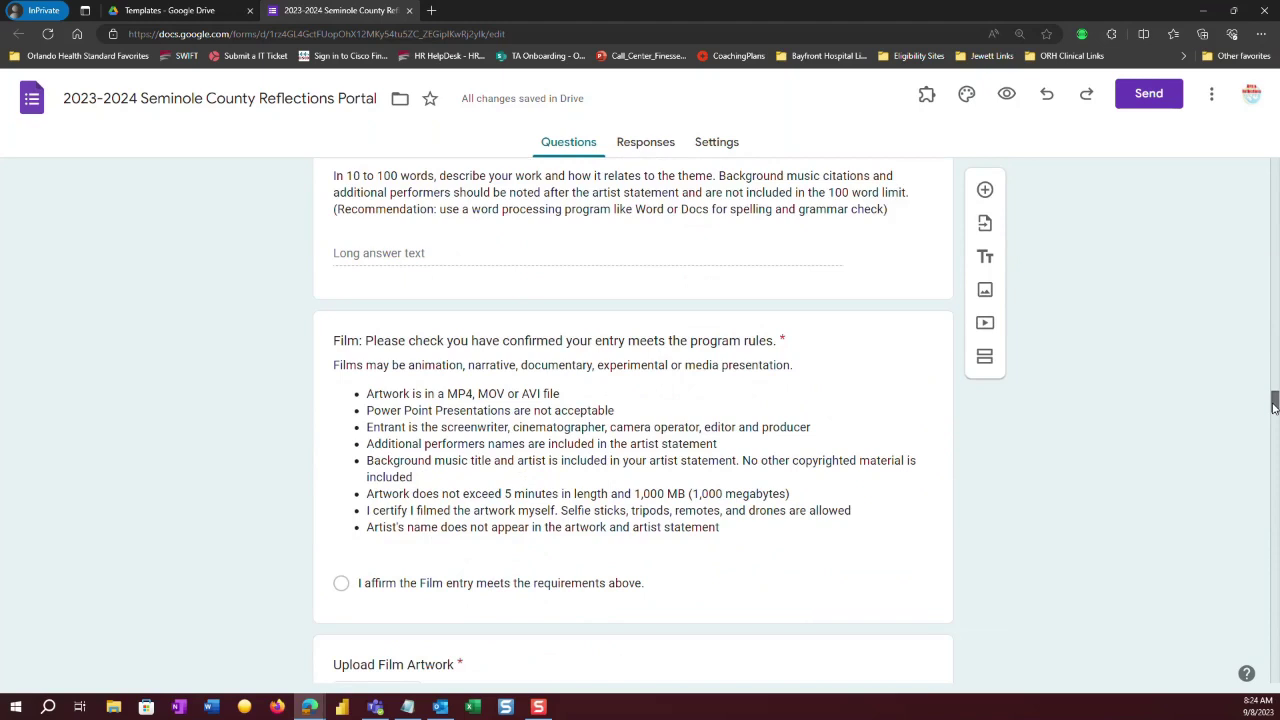
left_click_drag(1274, 407, 1274, 406)
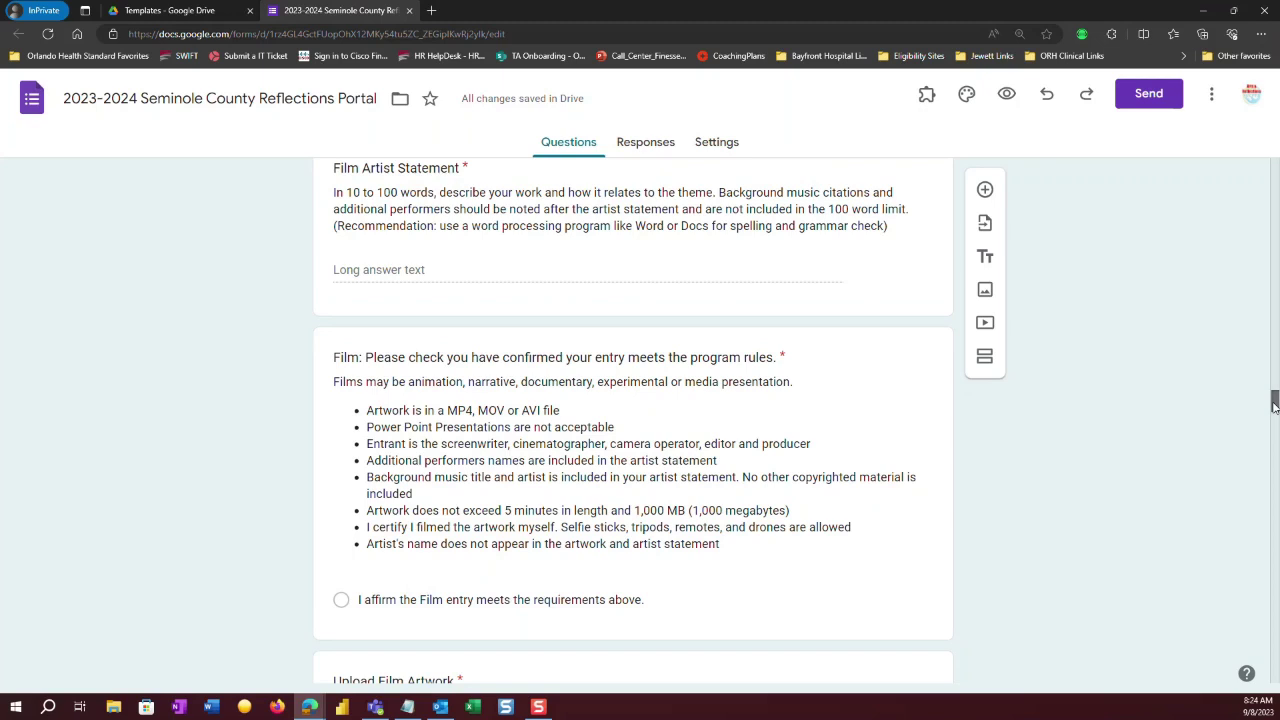
left_click_drag(1274, 406, 1274, 529)
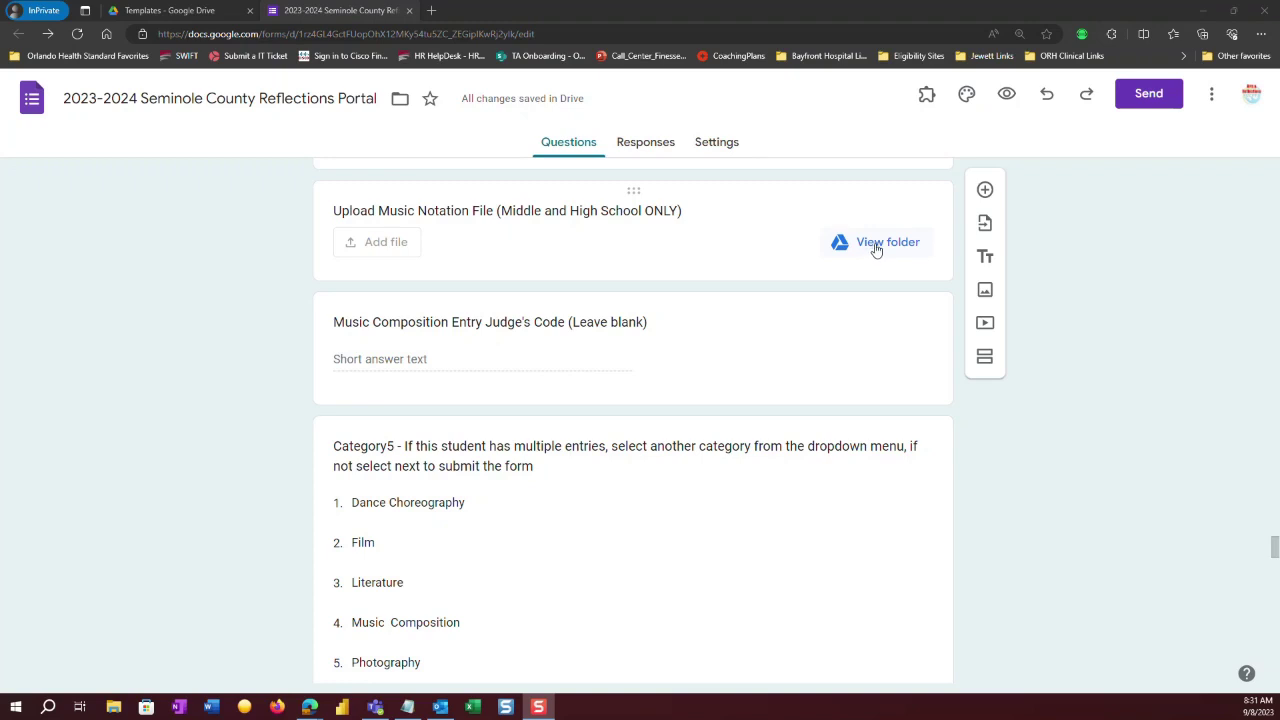
Open the Upload Music Notation File folder in Drive, then go up to its File responses parent folder.
left_click(876, 246)
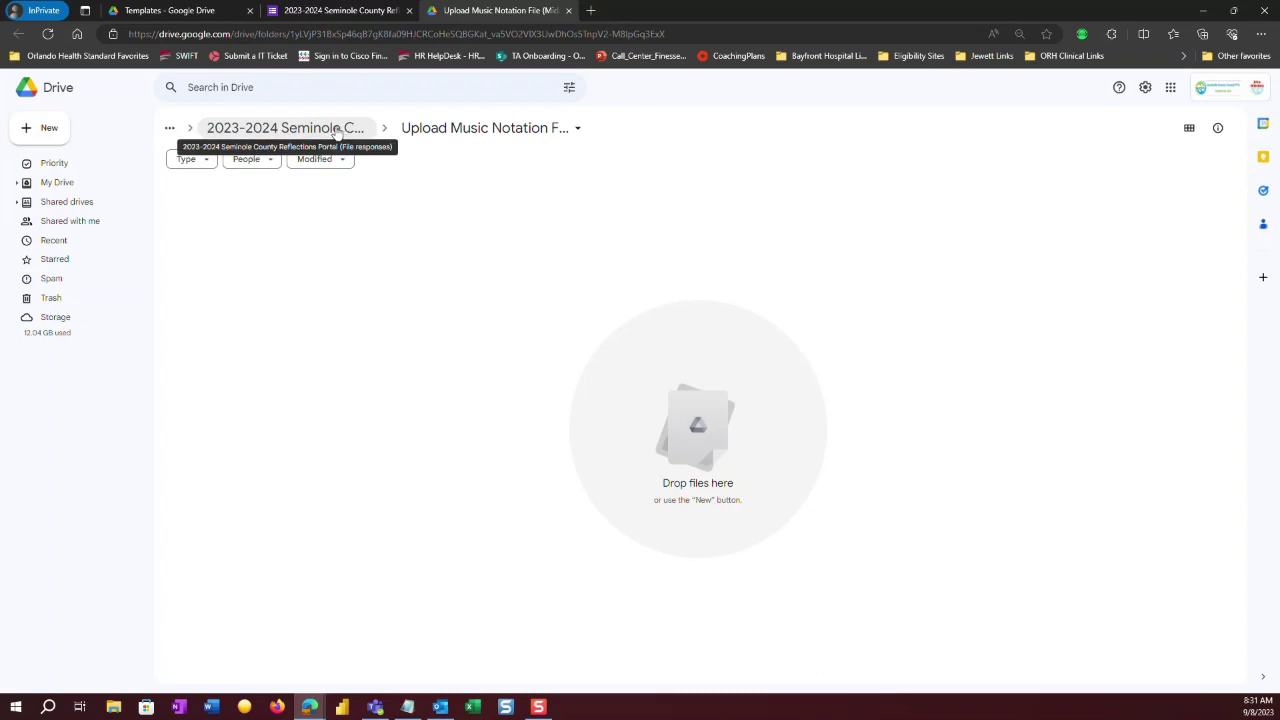
left_click(337, 131)
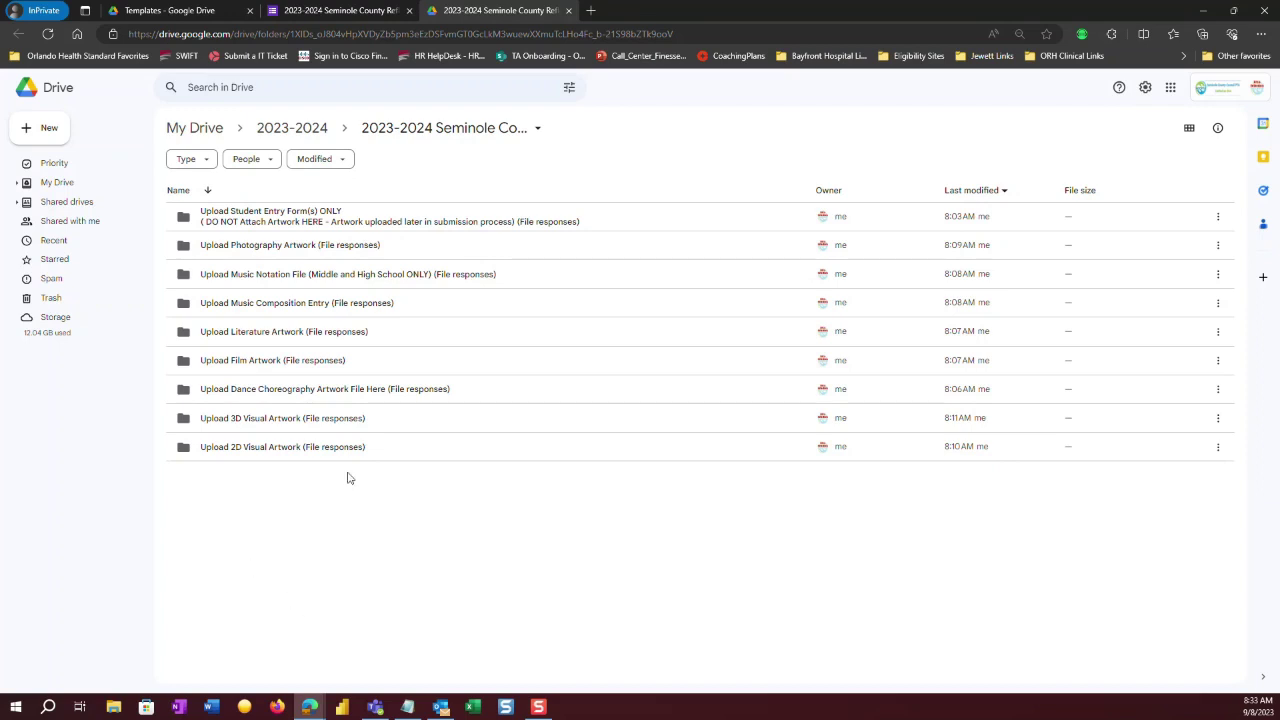
Return to the Reflections Portal form editor and scroll up to the Upload Music Notation File question.
left_click(340, 12)
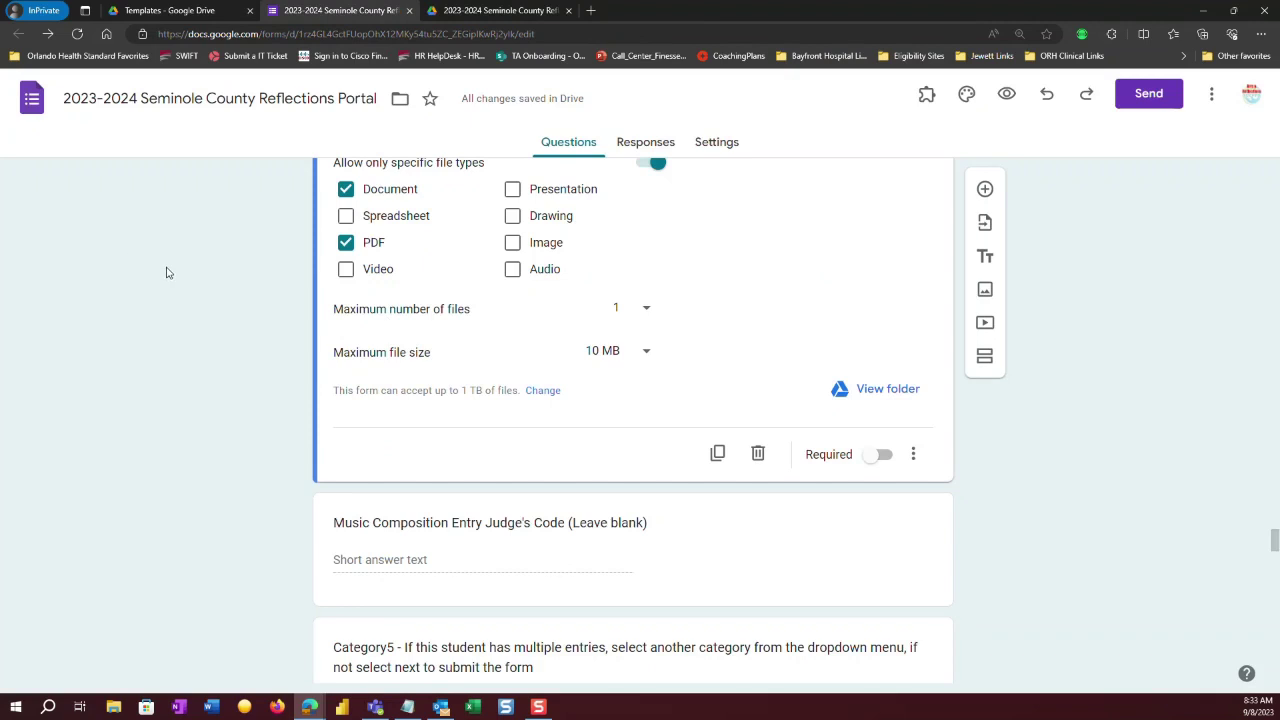
left_click(445, 12)
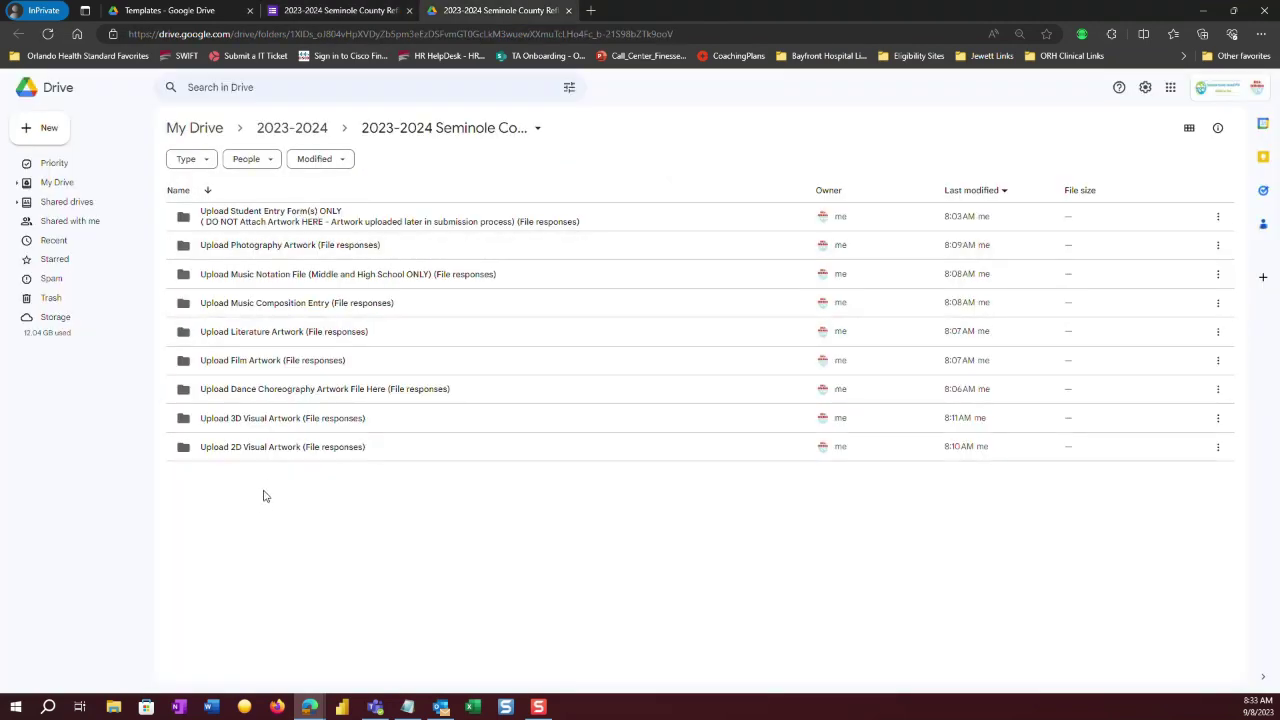
left_click(338, 10)
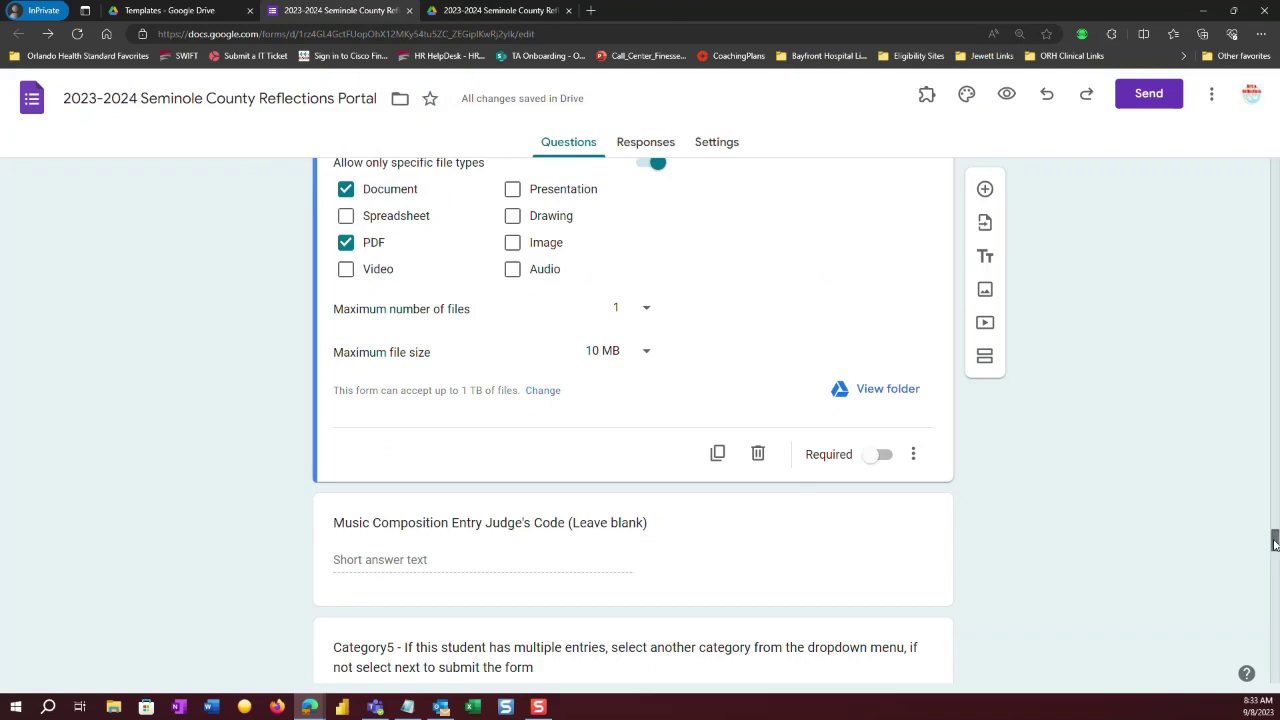
scroll(1275, 540, "up", 2)
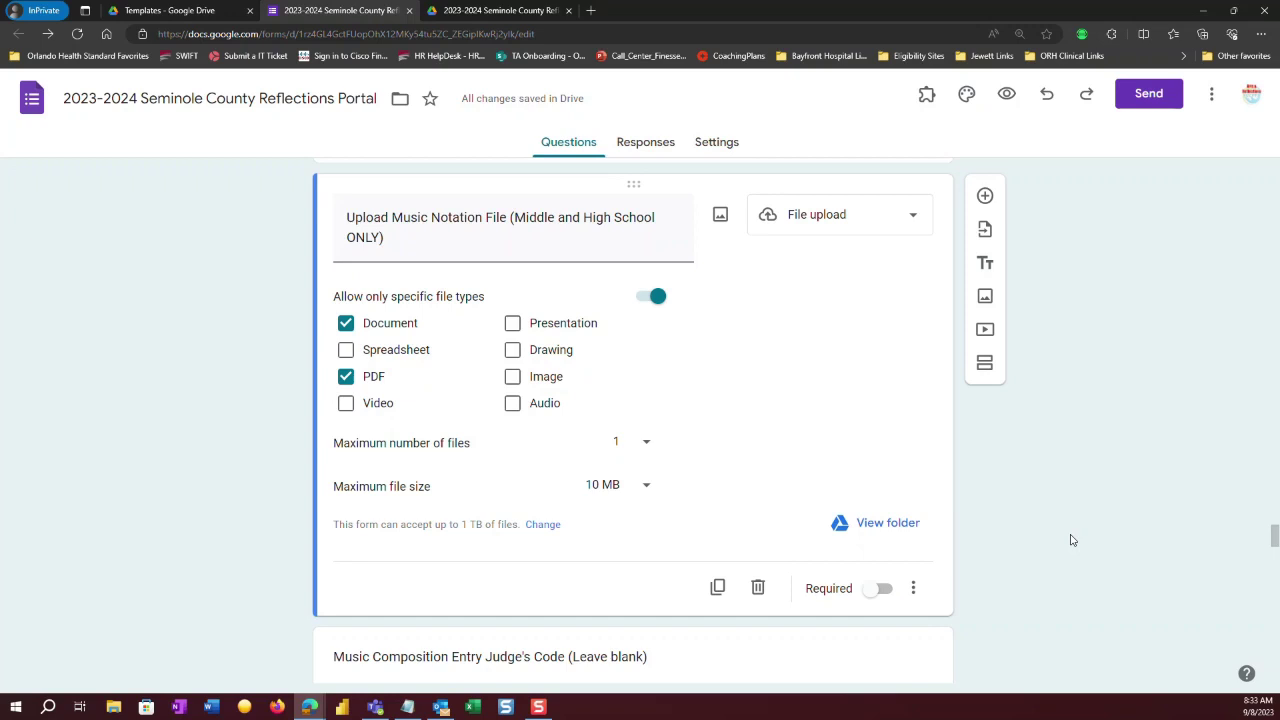
From Responses, link the form to a new spreadsheet '2023-2024 Seminole County Reflections Portal (Responses)'.
left_click(645, 145)
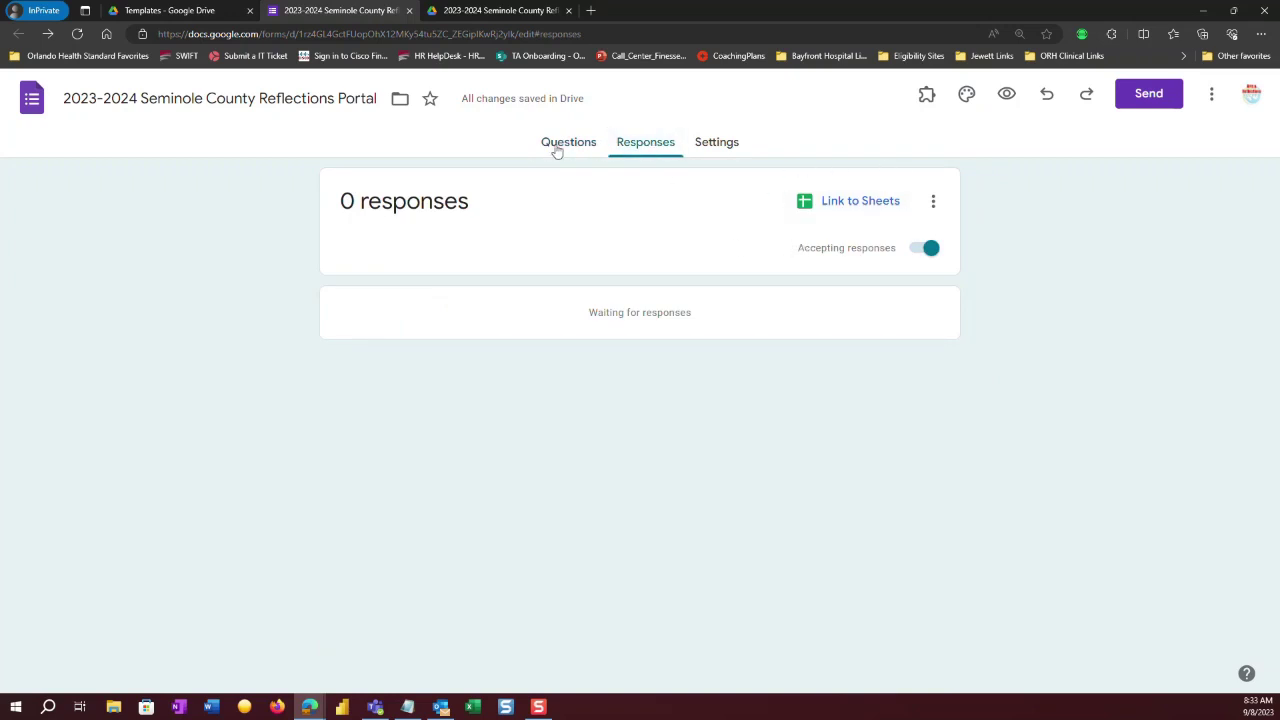
left_click(557, 147)
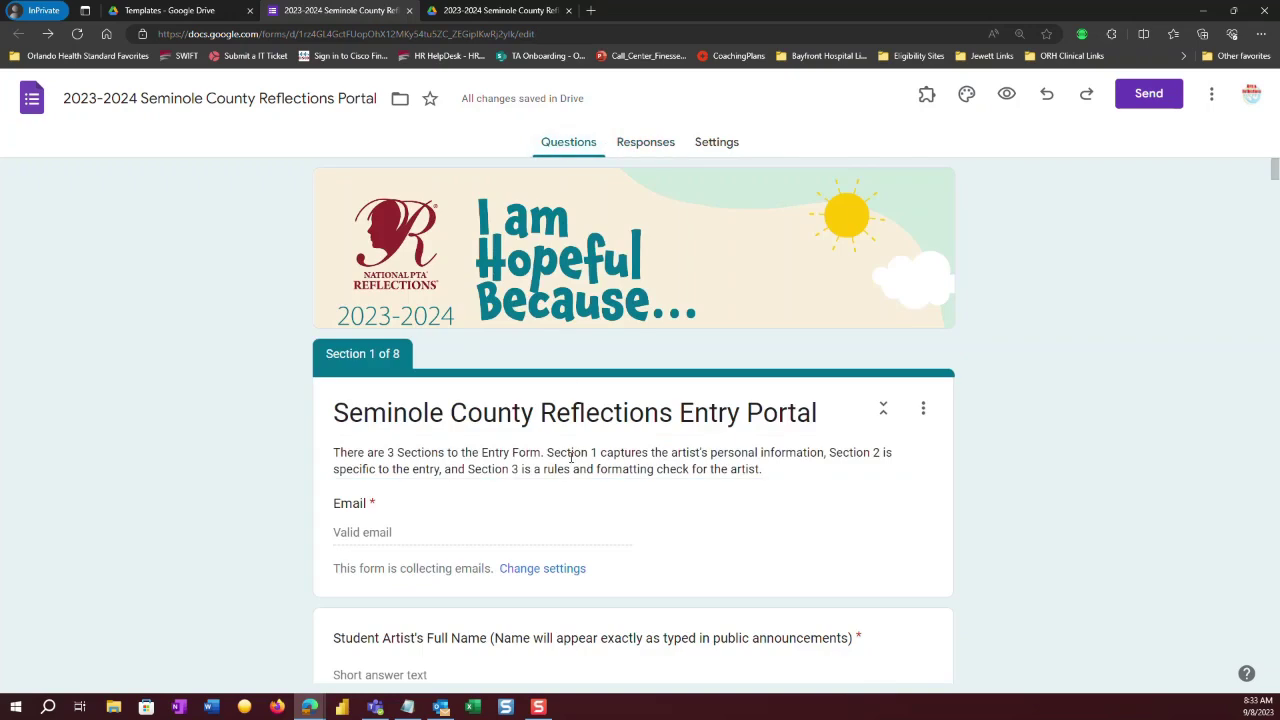
left_click(628, 143)
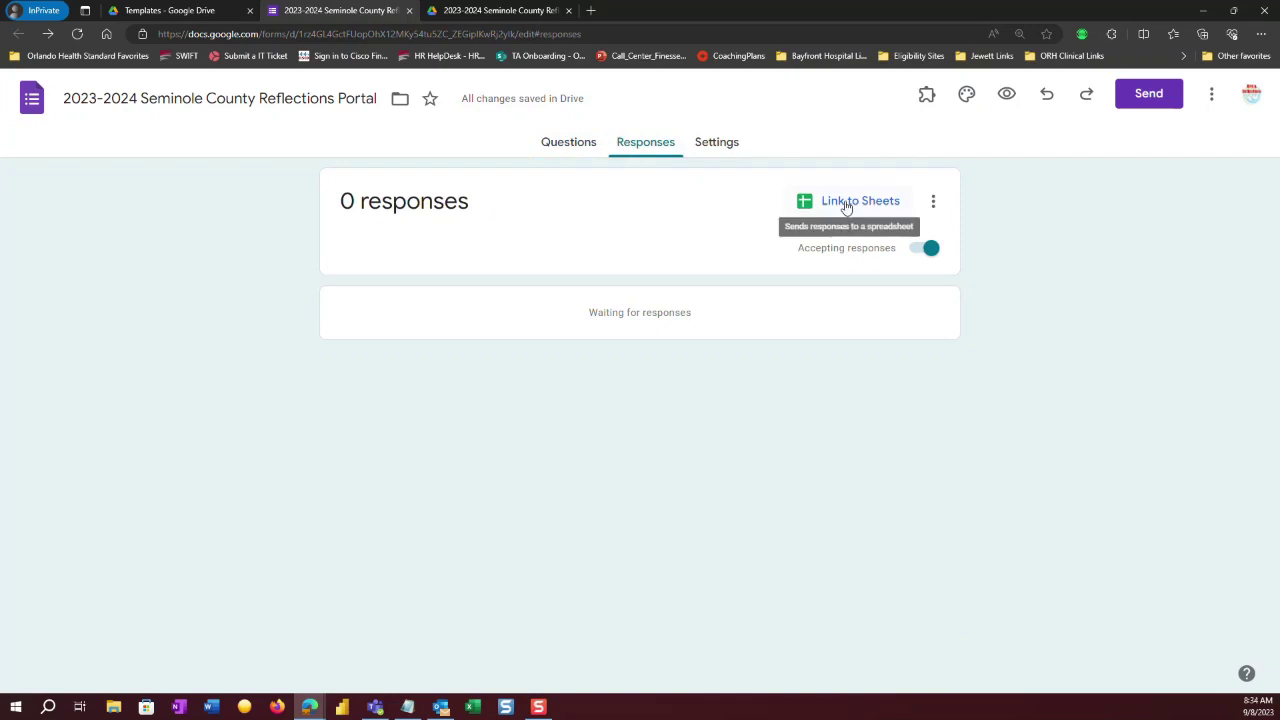
left_click(846, 204)
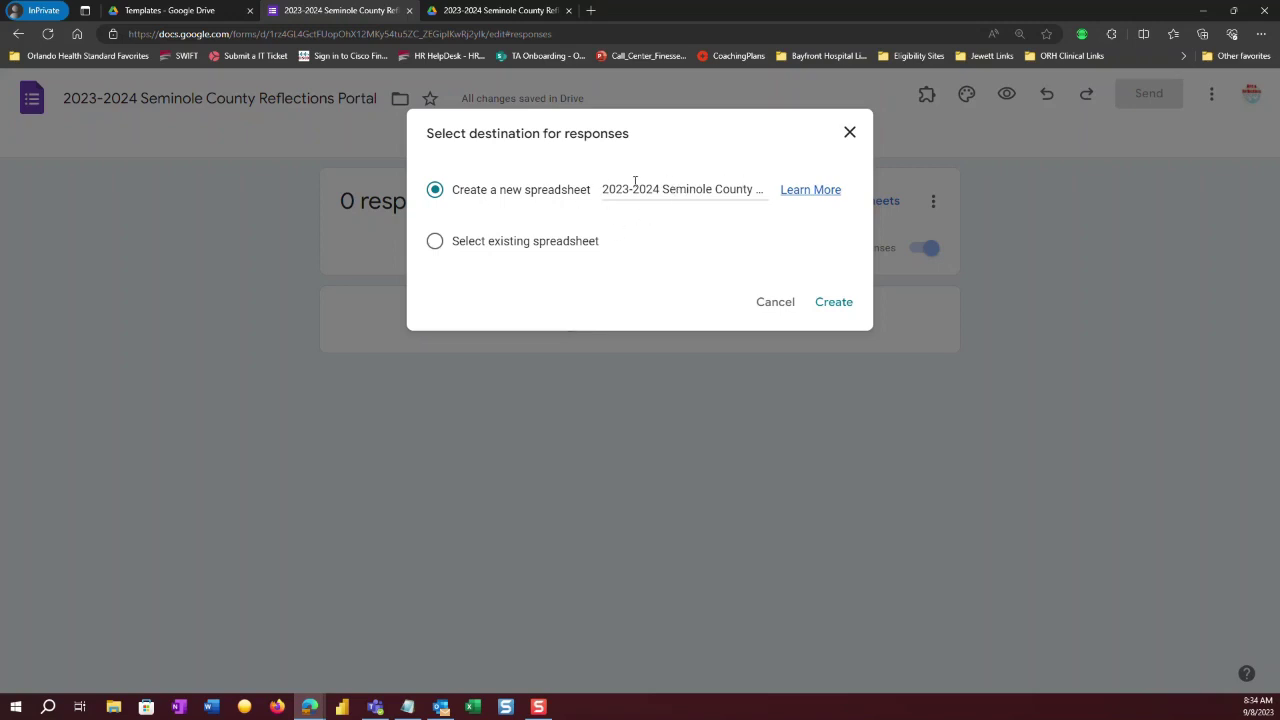
left_click(634, 183)
left_click(830, 310)
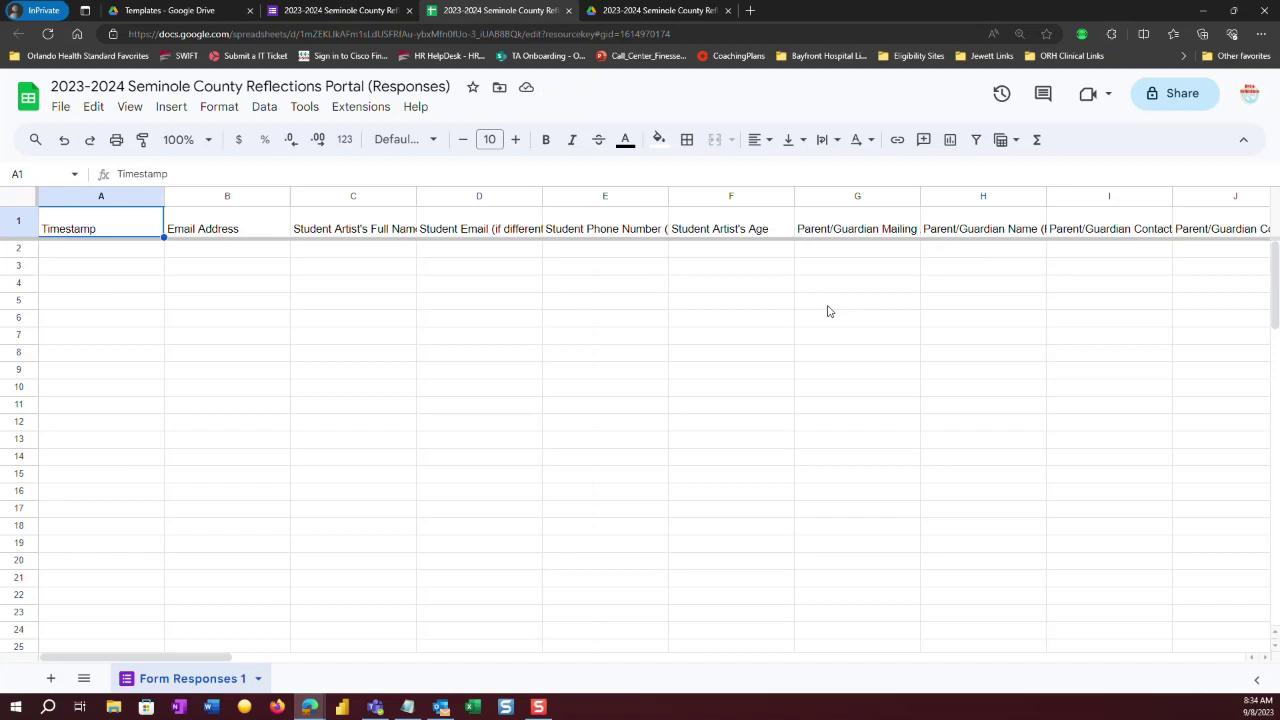
Create a filter on the header row, then try and clear a '10' search in Student Artist's Age.
left_click(266, 107)
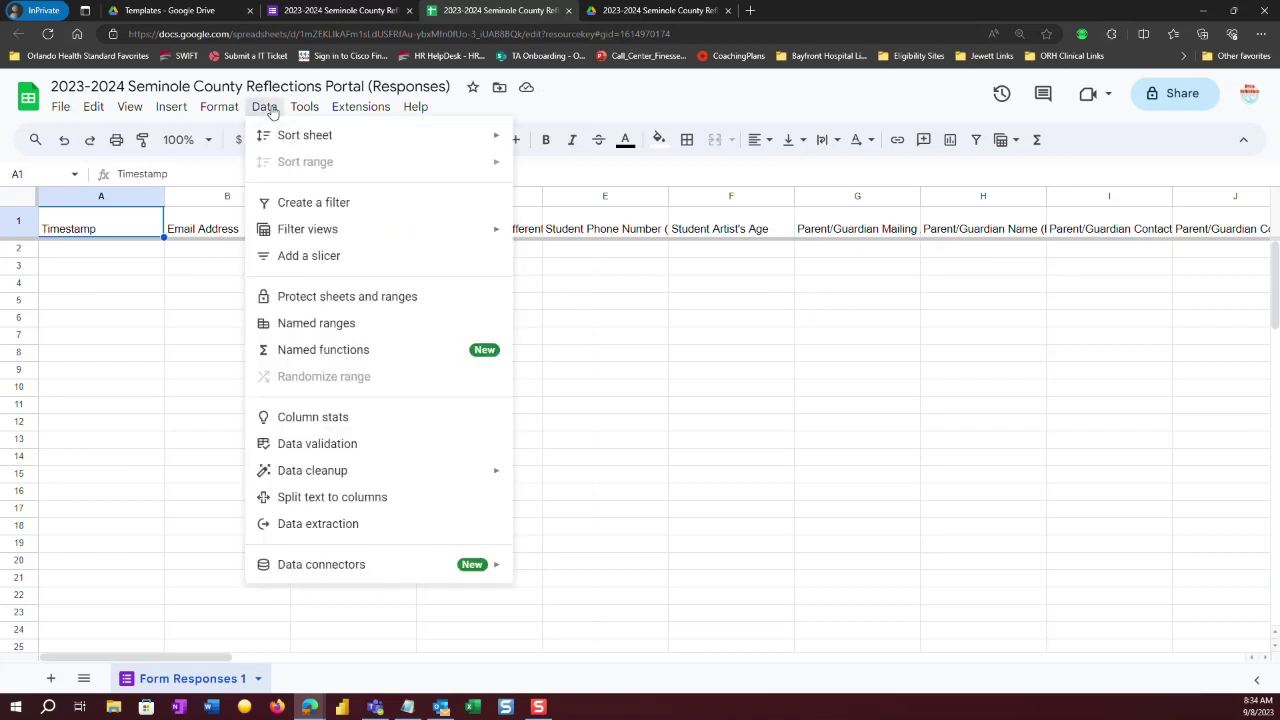
left_click(308, 202)
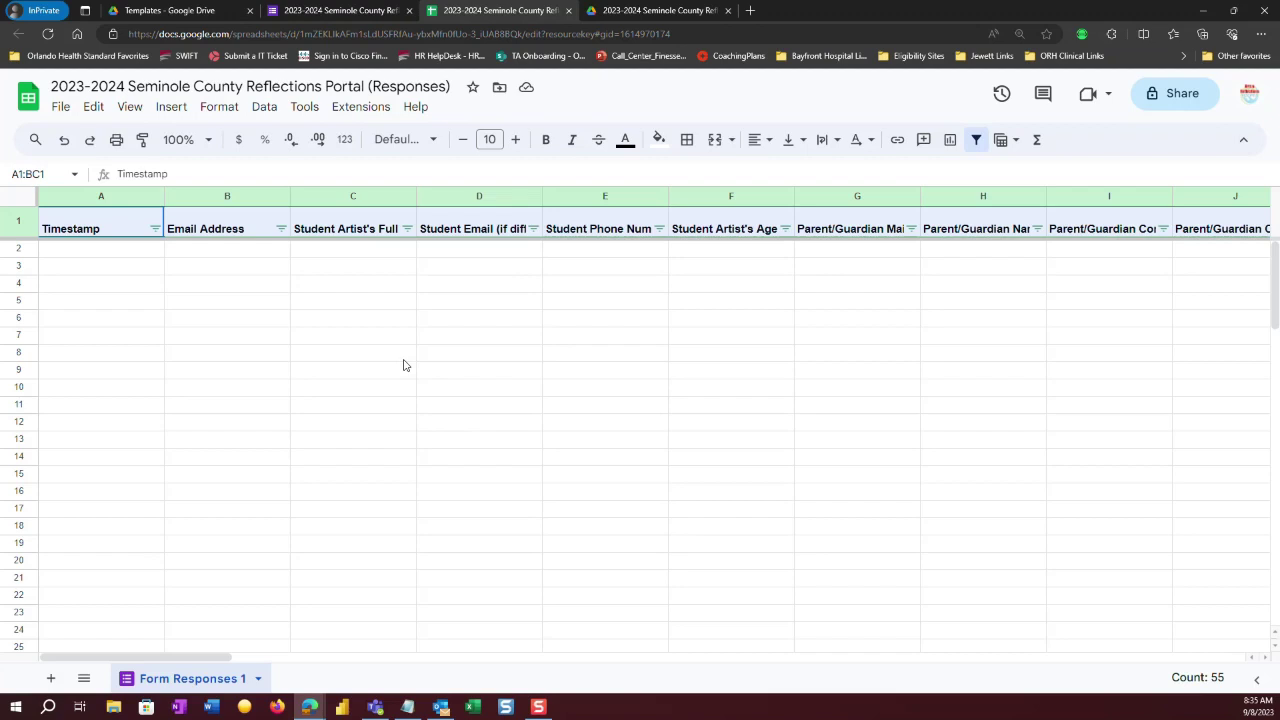
left_click(786, 229)
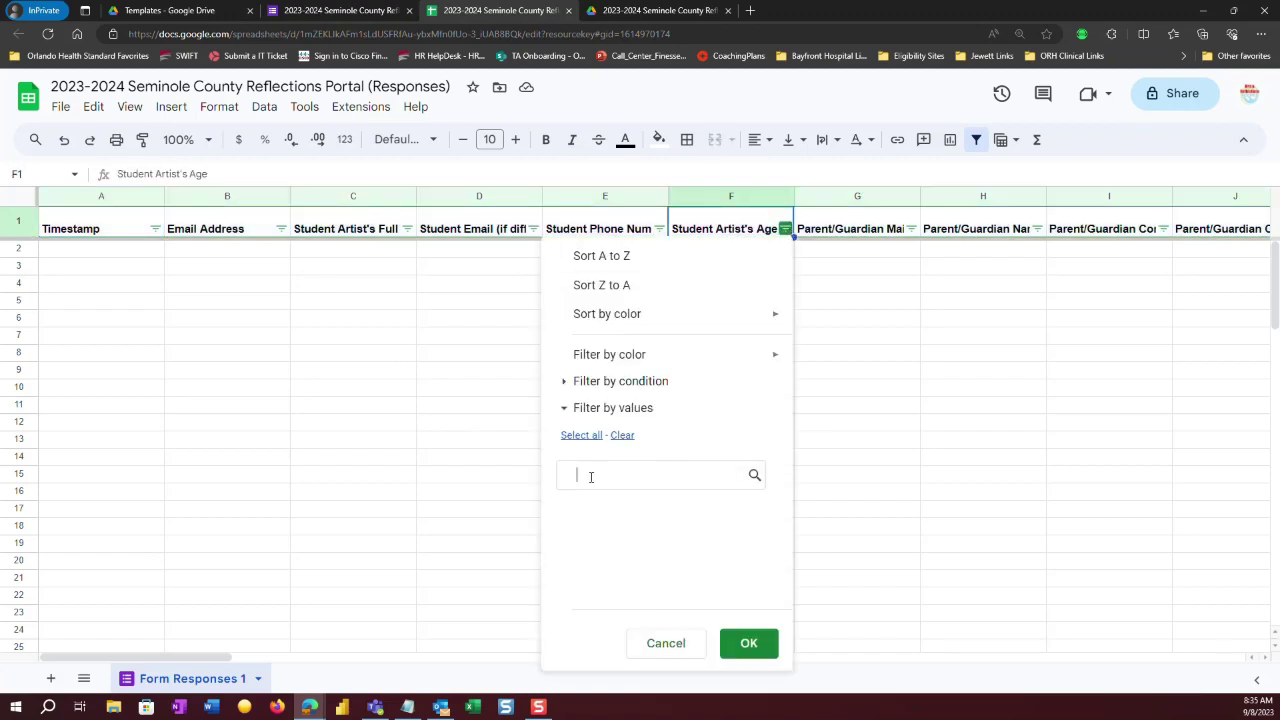
type("10")
key("BackSpace")
key("BackSpace")
left_click(146, 252)
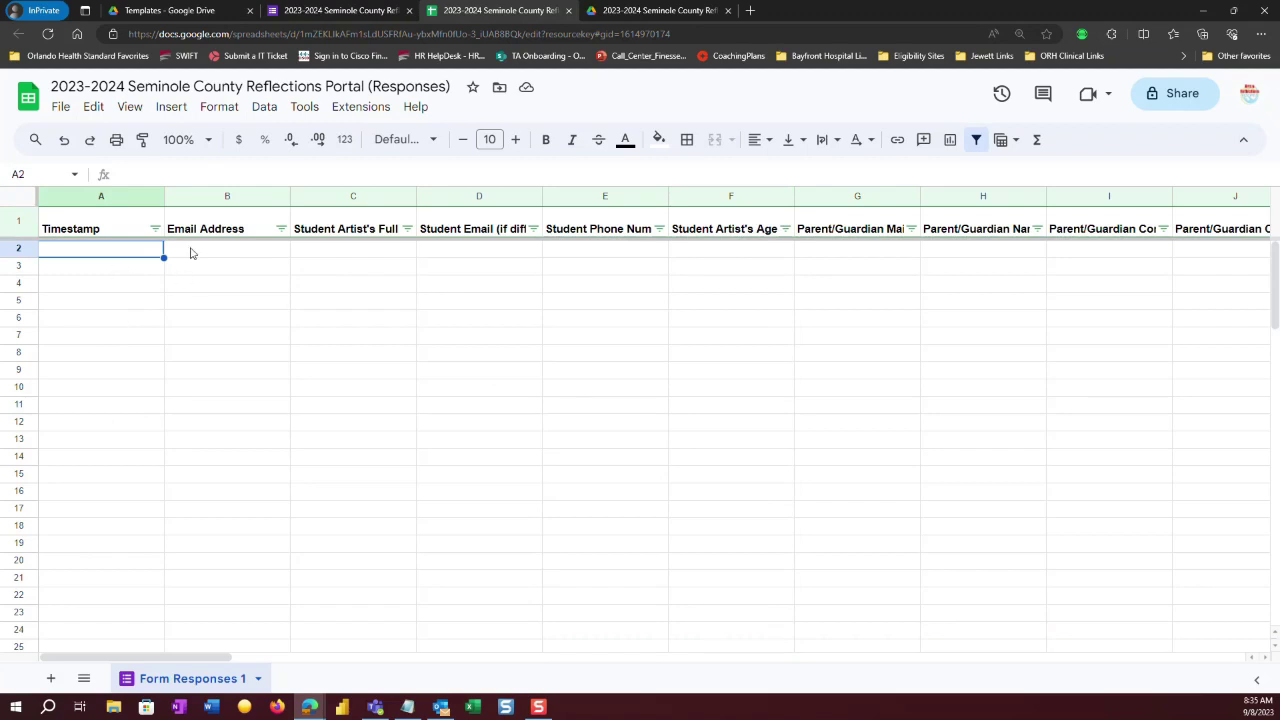
Step across the response columns to the Dance and Film entries, then return to the form's Responses page.
key("Right")
key("Right")
key("Right")
key("Right")
key("Right")
key("Right")
key("Right")
key("Right")
key("Right")
key("Right")
key("Right")
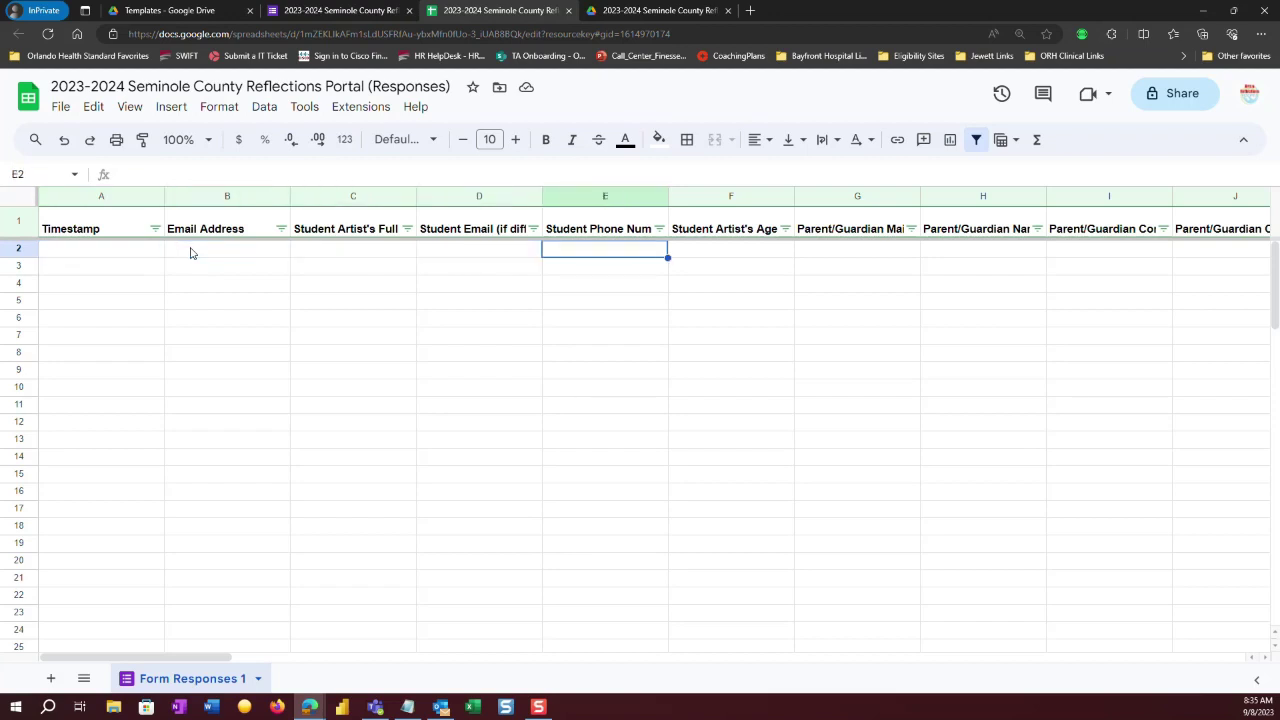
key("Right")
key("Right")
key("Right")
key("Right")
key("Right")
key("Right")
key("Right")
key("Right")
key("Right")
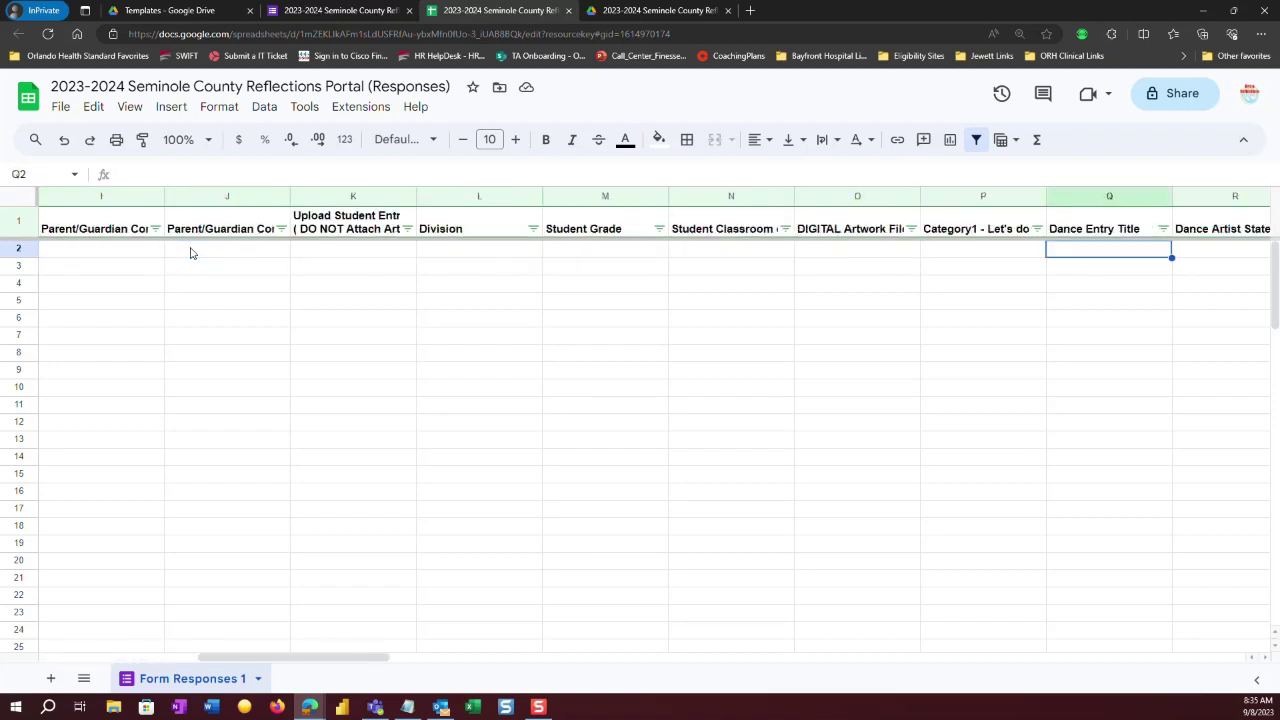
key("Right")
key("Right")
key("Right")
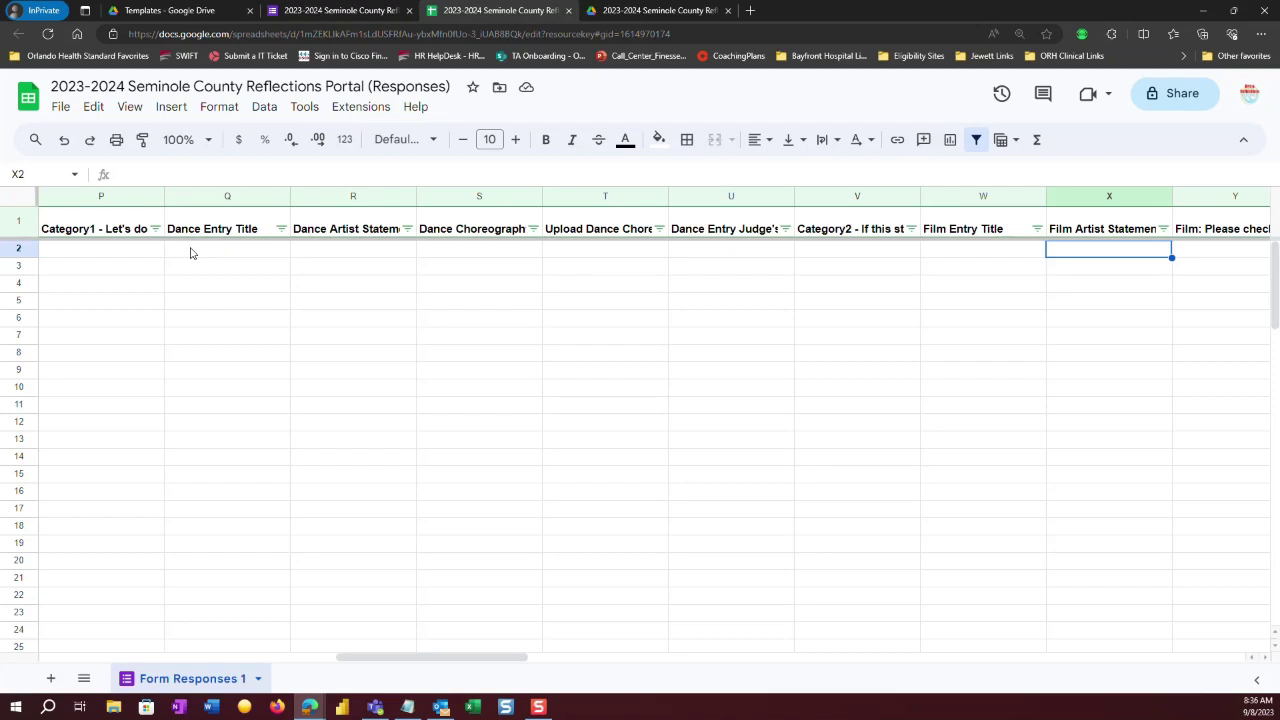
left_click(326, 11)
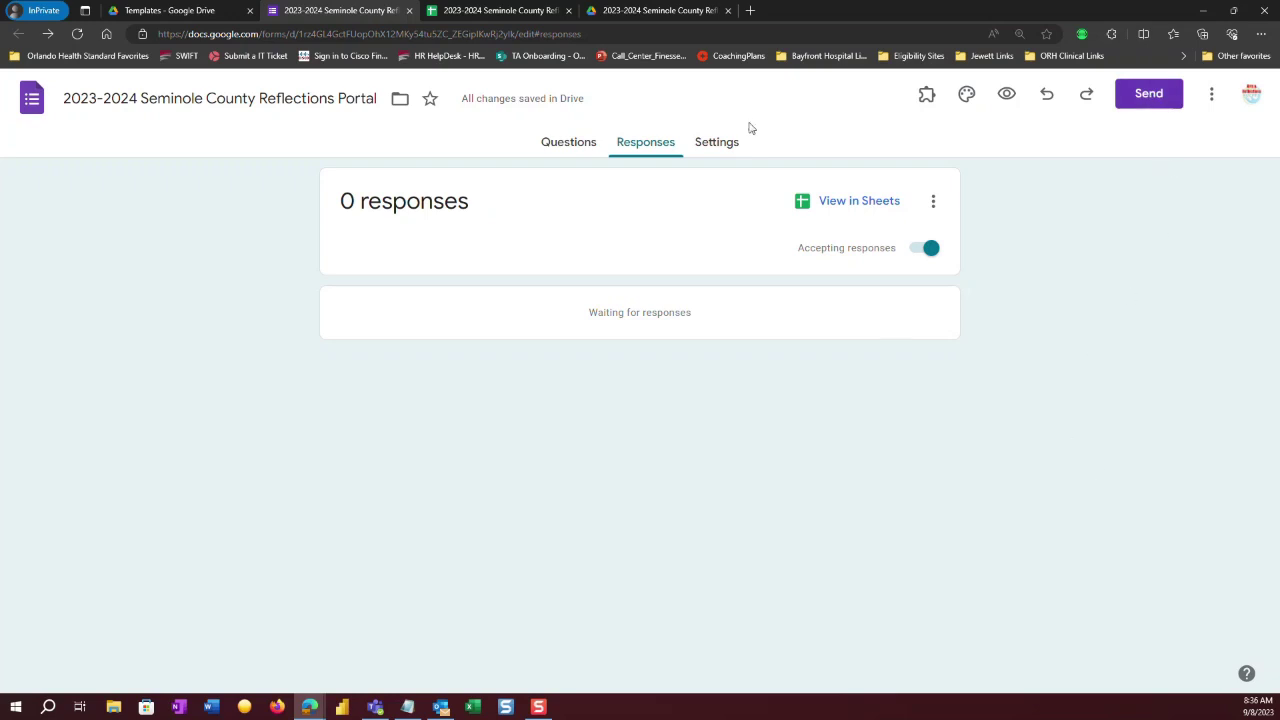
Load croomsptsa.com in a new private tab and scroll down to the Reflections section.
left_click(750, 10)
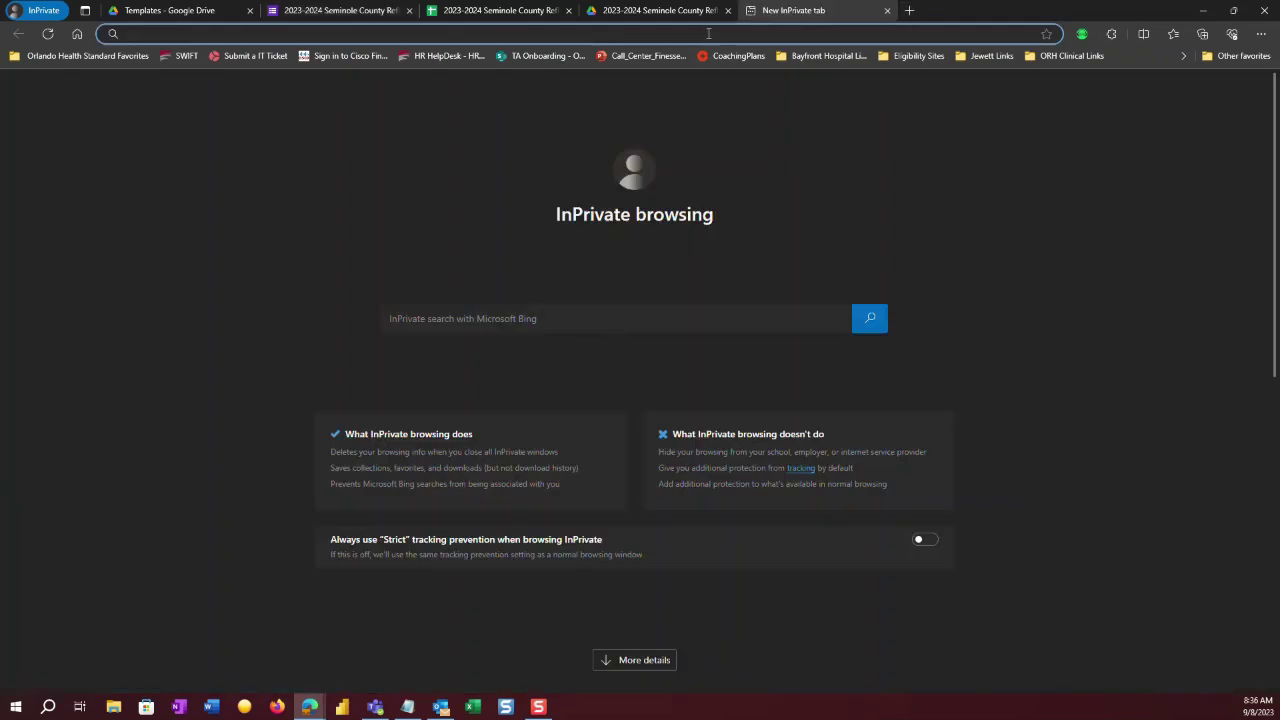
type("croom")
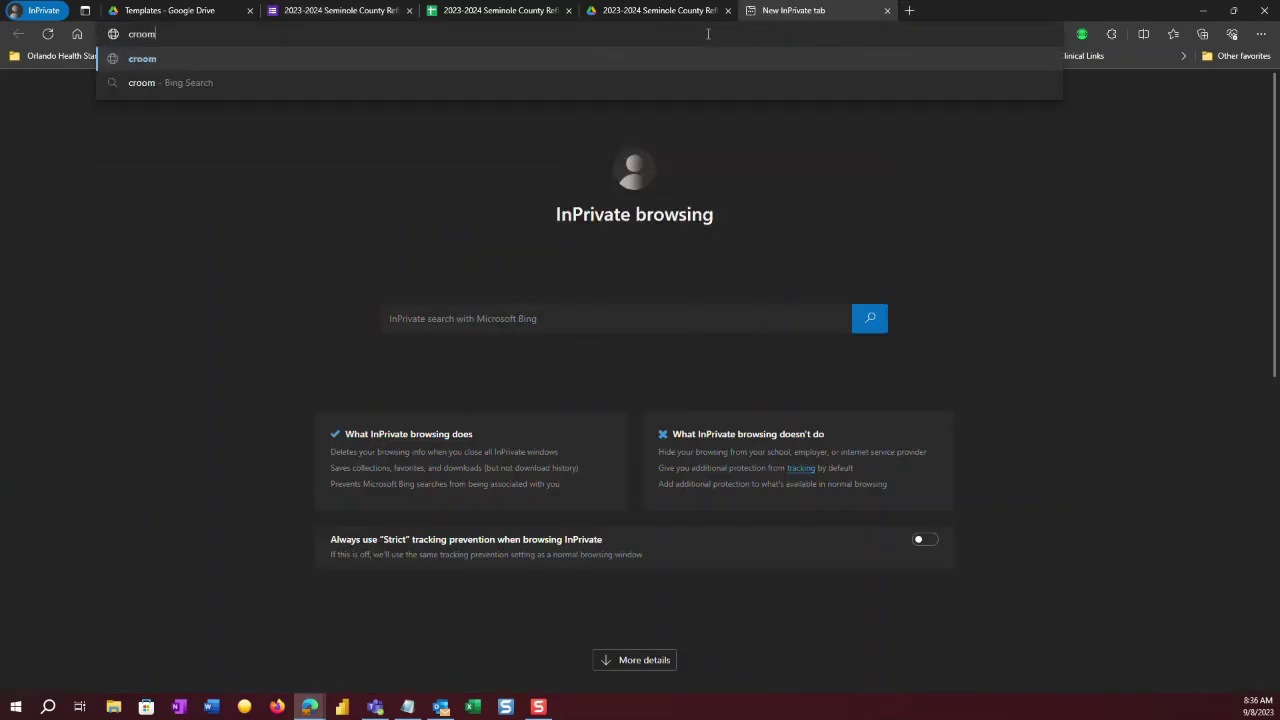
type("sptsa.com")
key("Return")
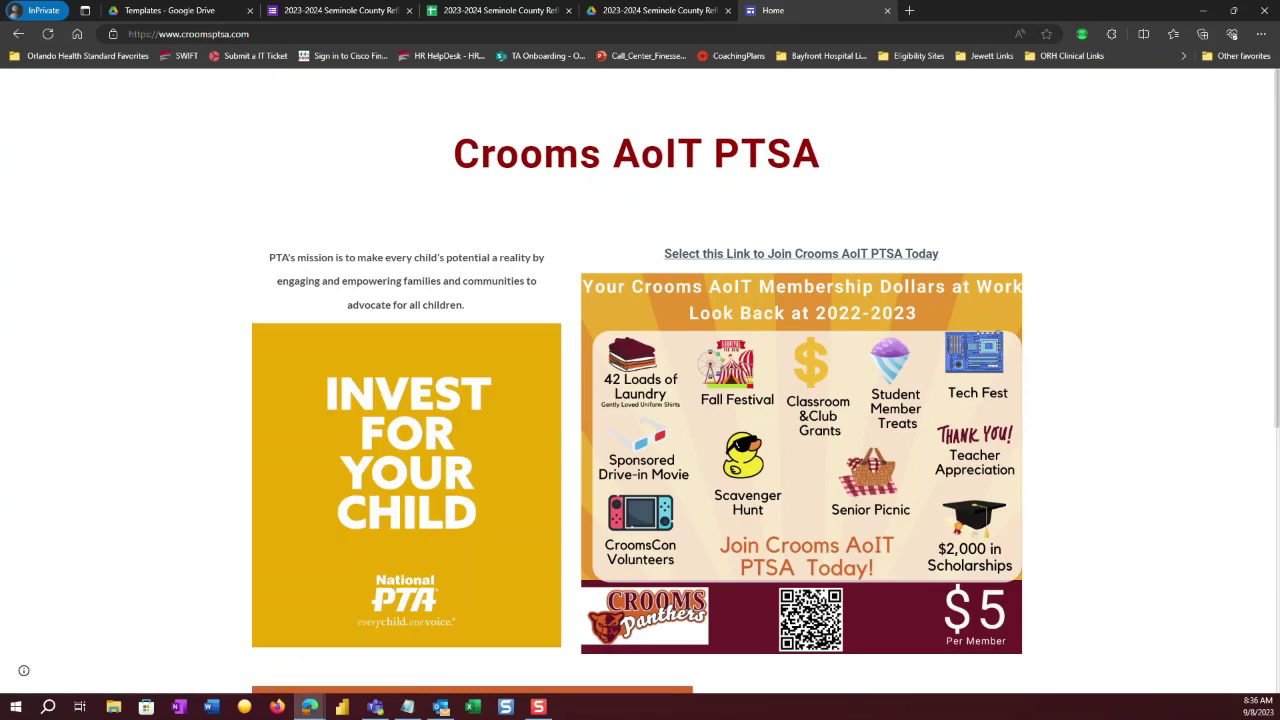
left_click_drag(1269, 135, 1270, 410)
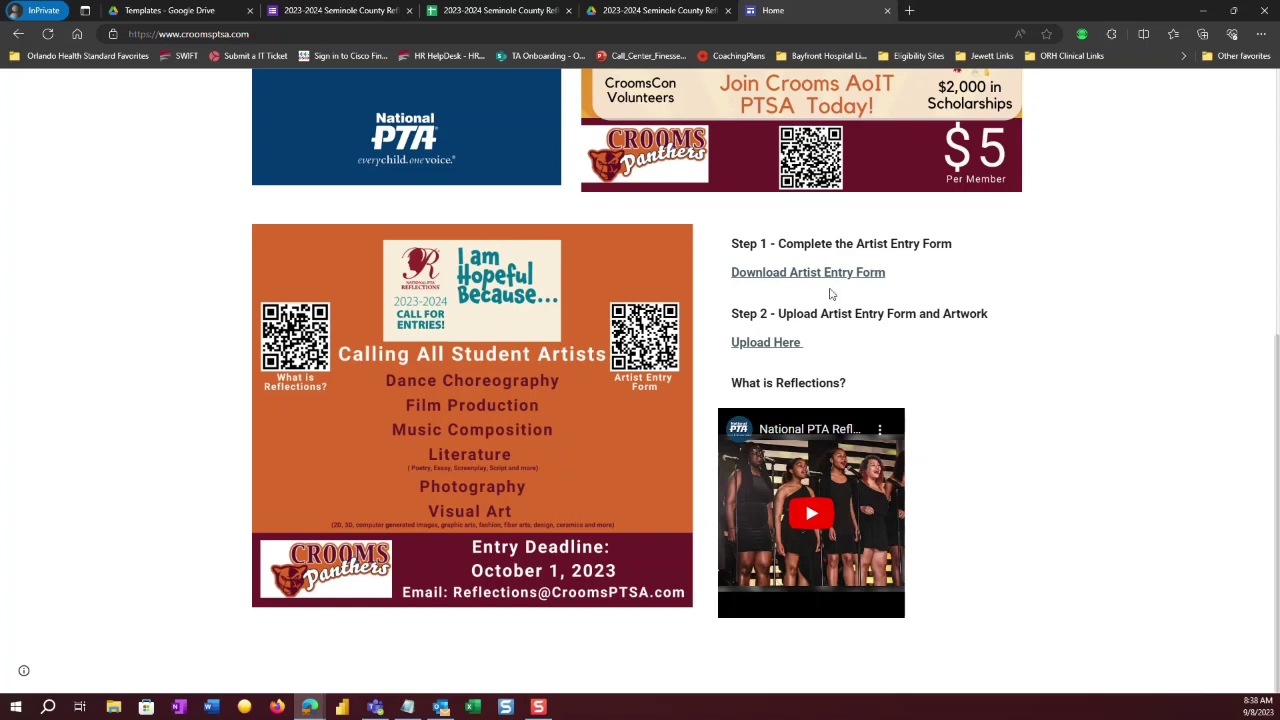
Preview CroomsStudentEntryForm23_24.pdf from Download Artist Entry Form, then go back to the form's Responses.
left_click(820, 272)
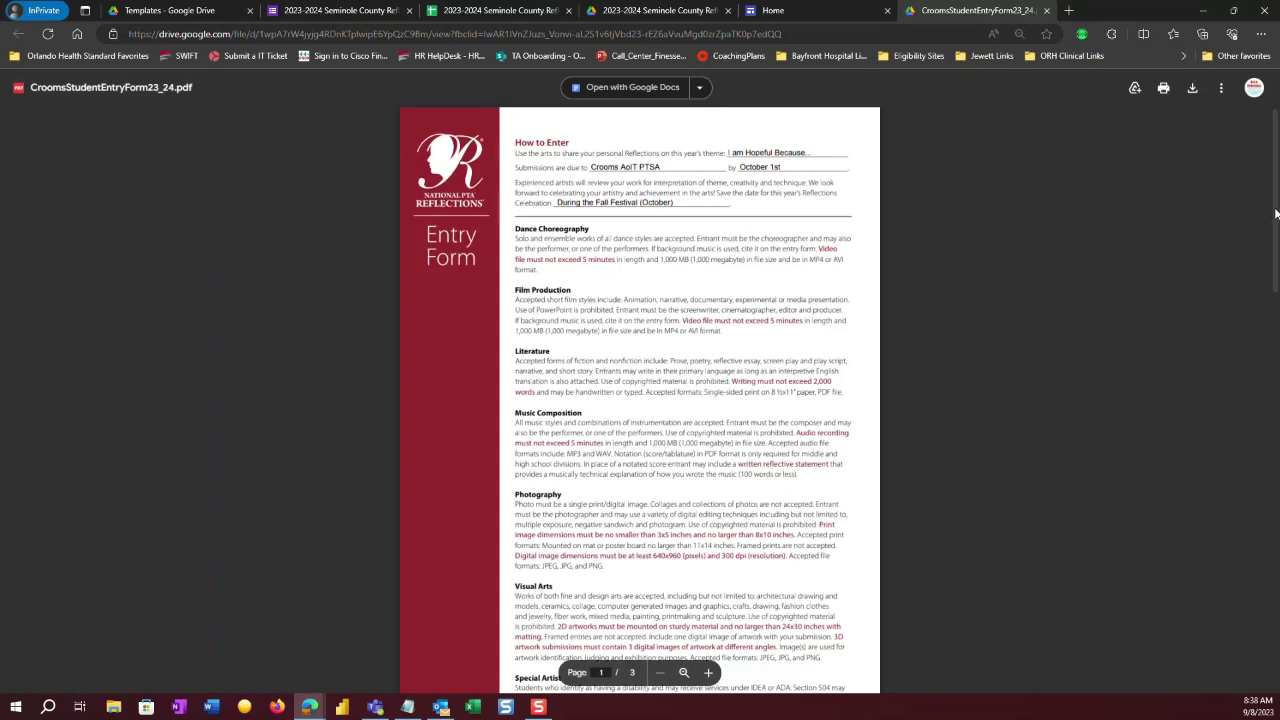
left_click_drag(1275, 214, 1276, 440)
scroll(754, 376, "down", 4)
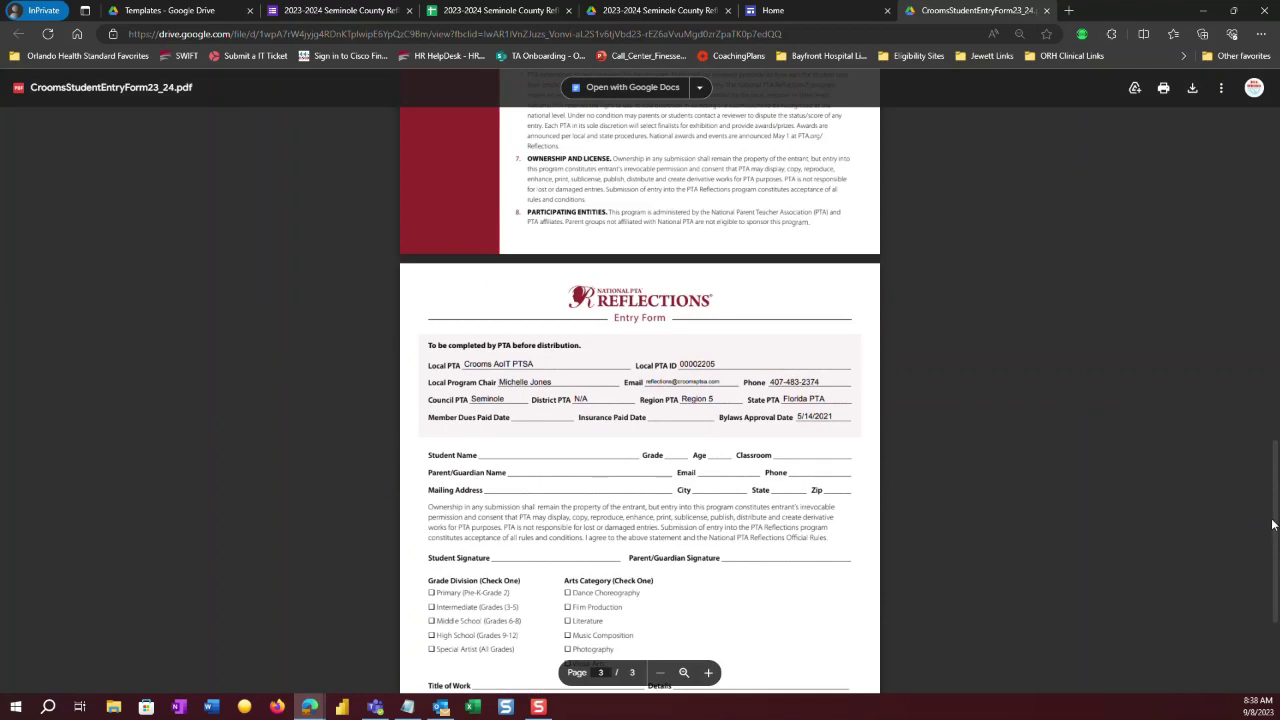
scroll(1272, 510, "up", 2)
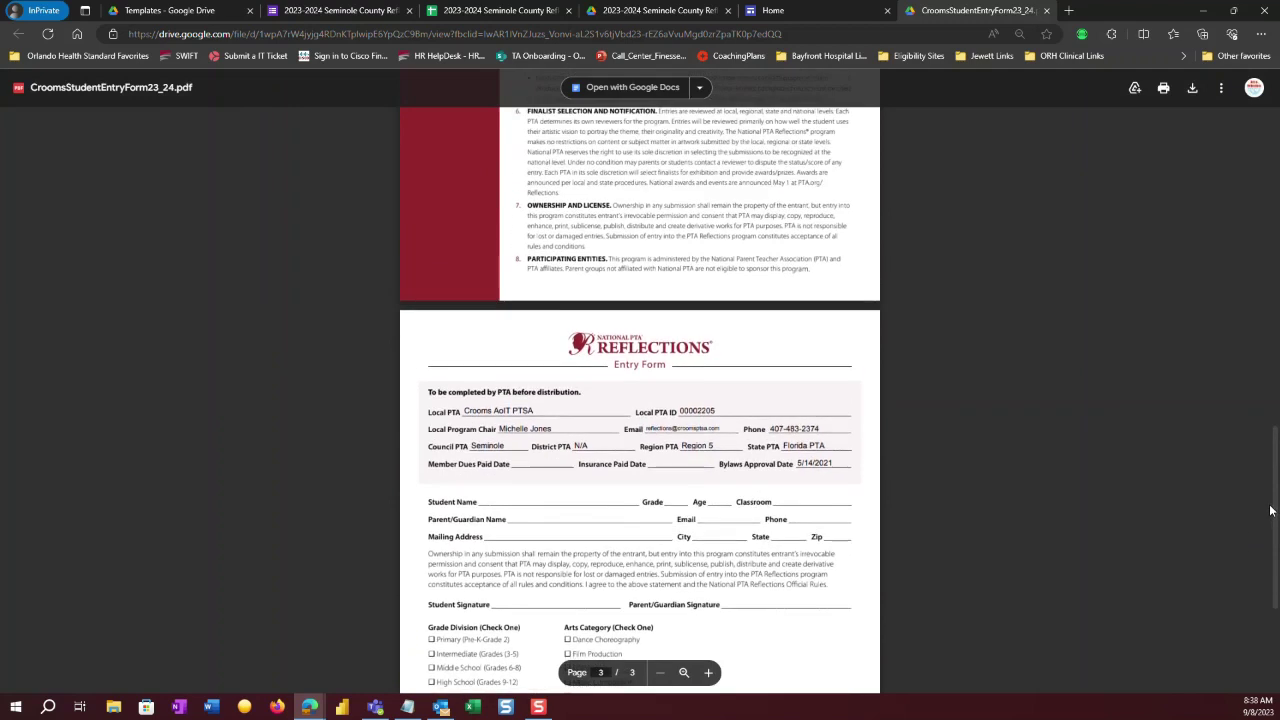
left_click_drag(1268, 485, 1257, 114)
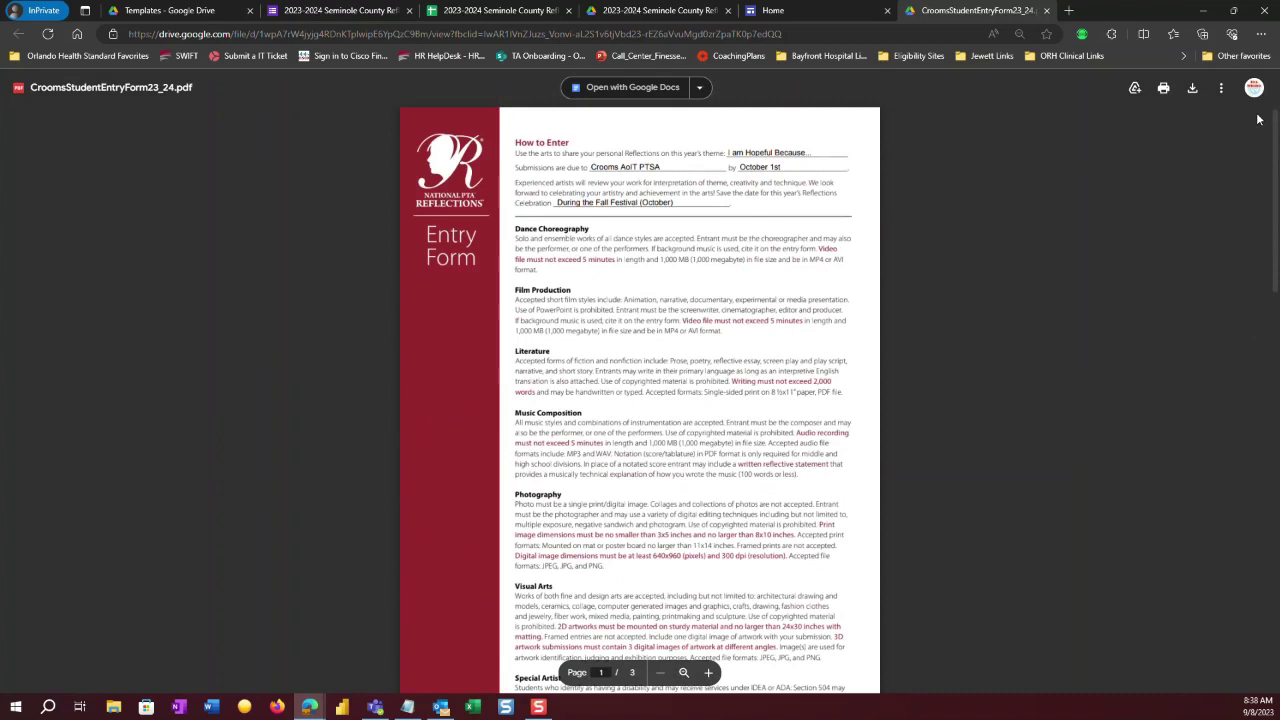
left_click(299, 10)
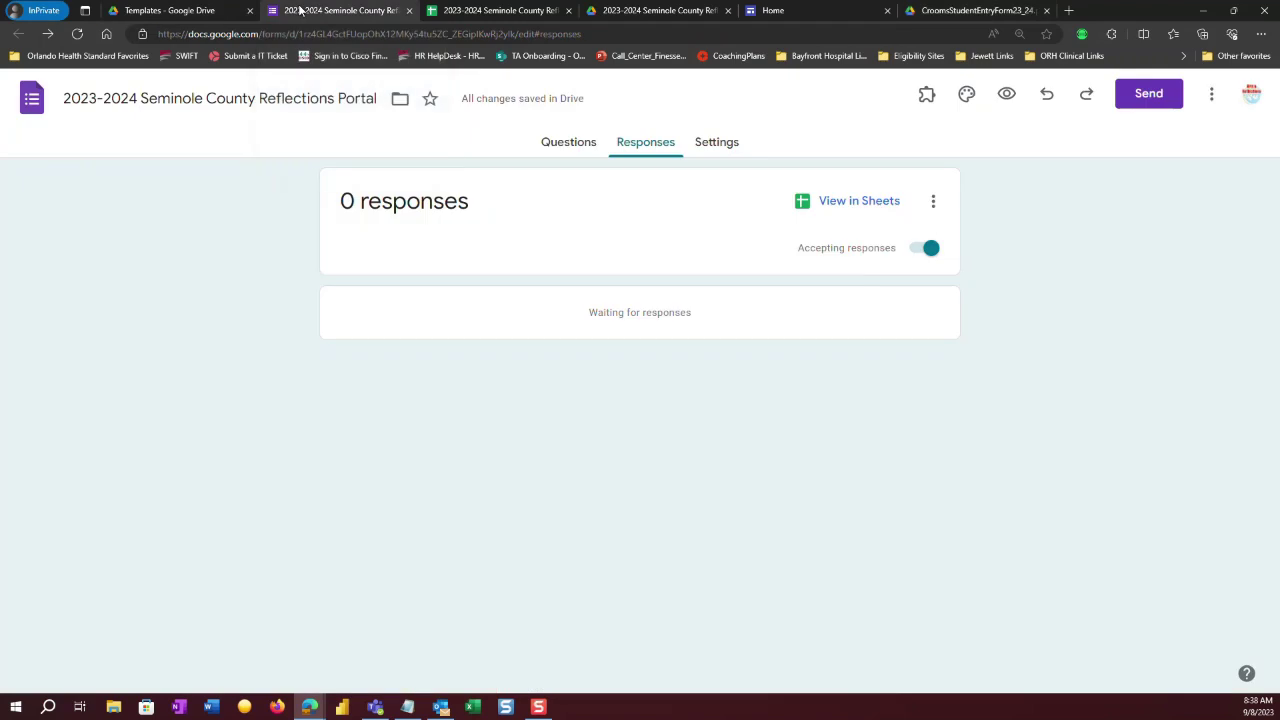